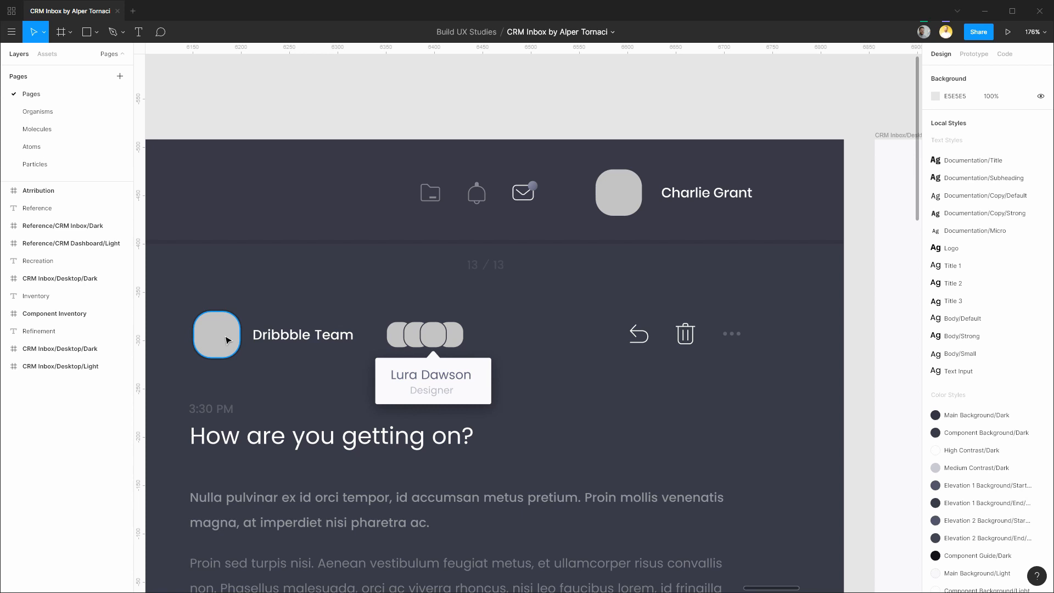
Copy the Dribbble Team sender avatar onto the Atoms page beside Notification Dots/Light.
click(228, 340)
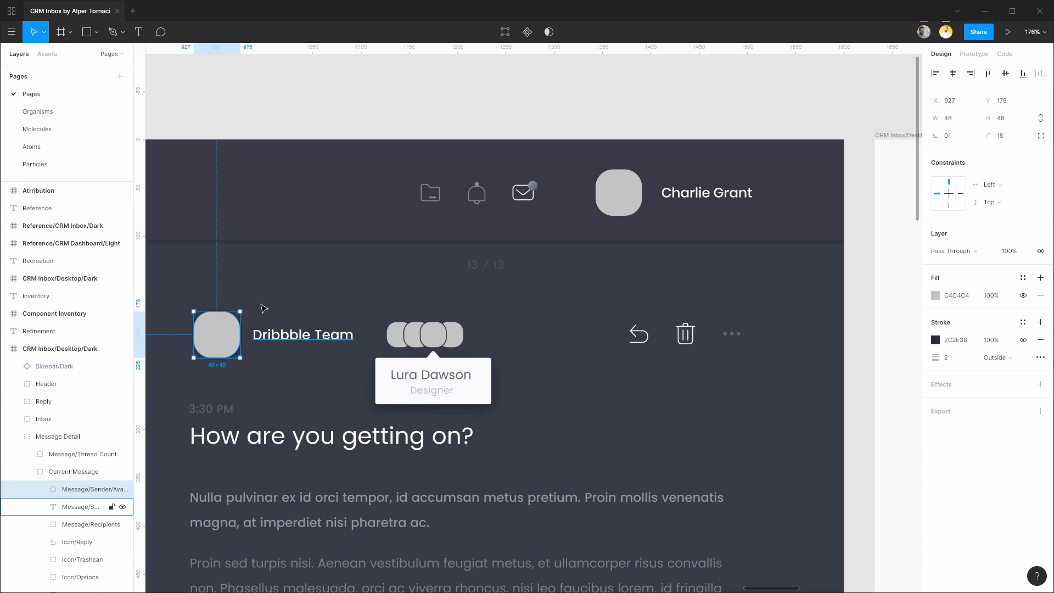
click(88, 153)
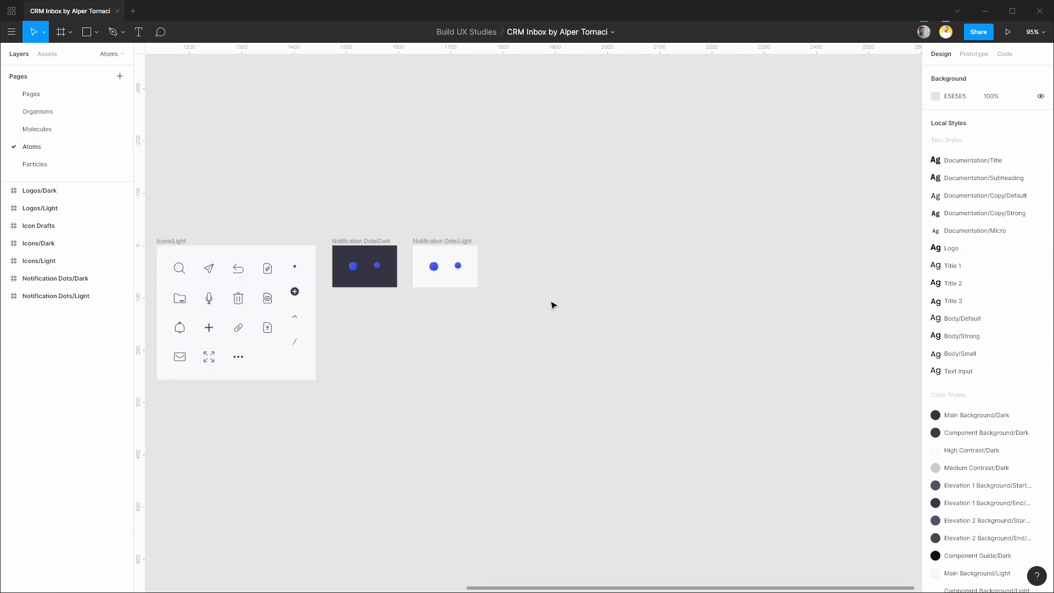
key(ctrl+v)
drag(532, 319, 506, 246)
click(575, 273)
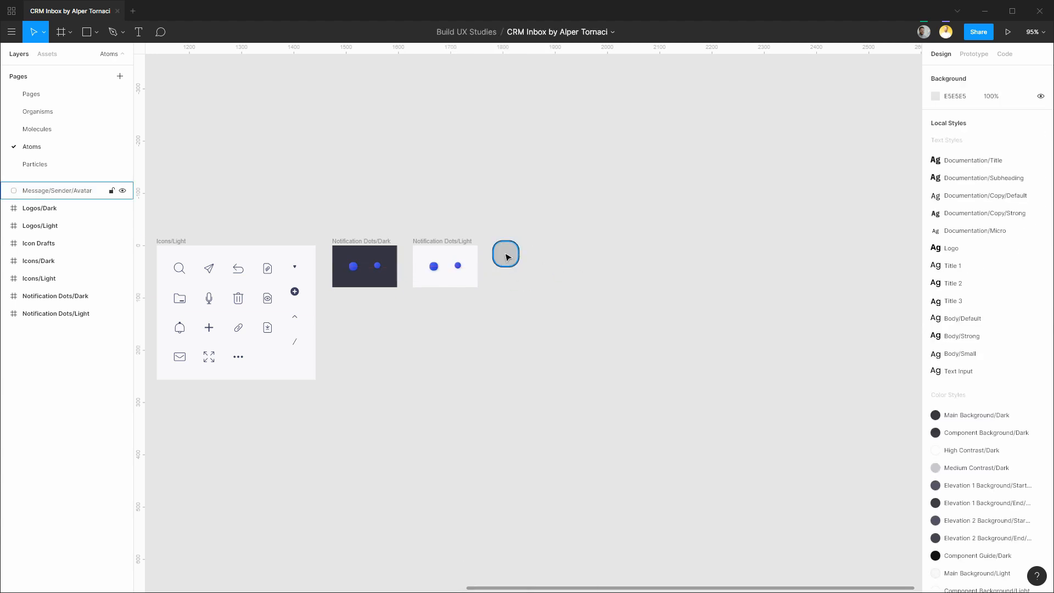
Copy one recipient avatar from the avatar stack onto the Atoms page.
click(86, 98)
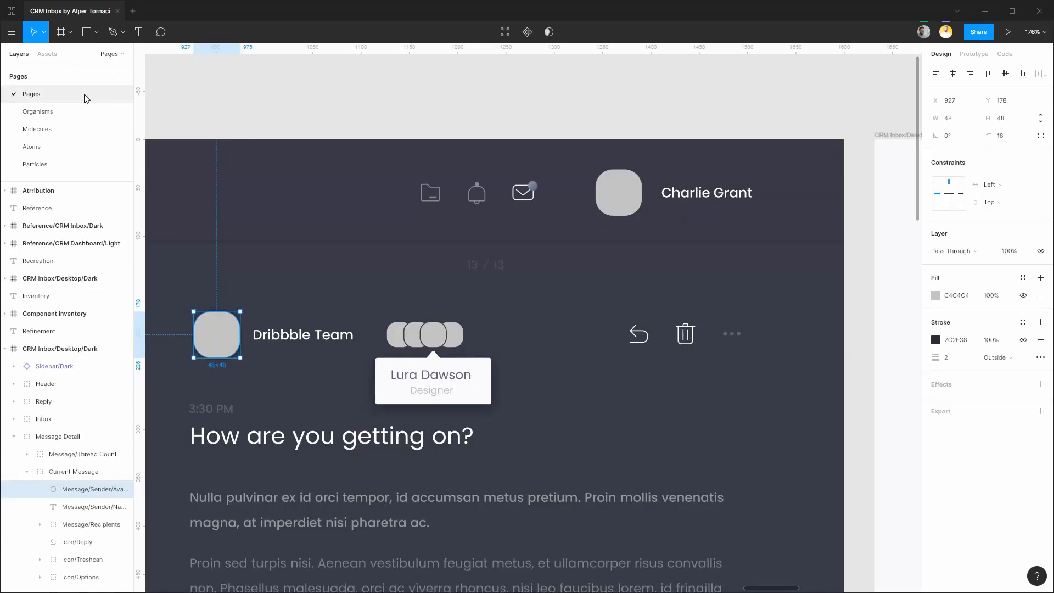
ctrl+click(436, 339)
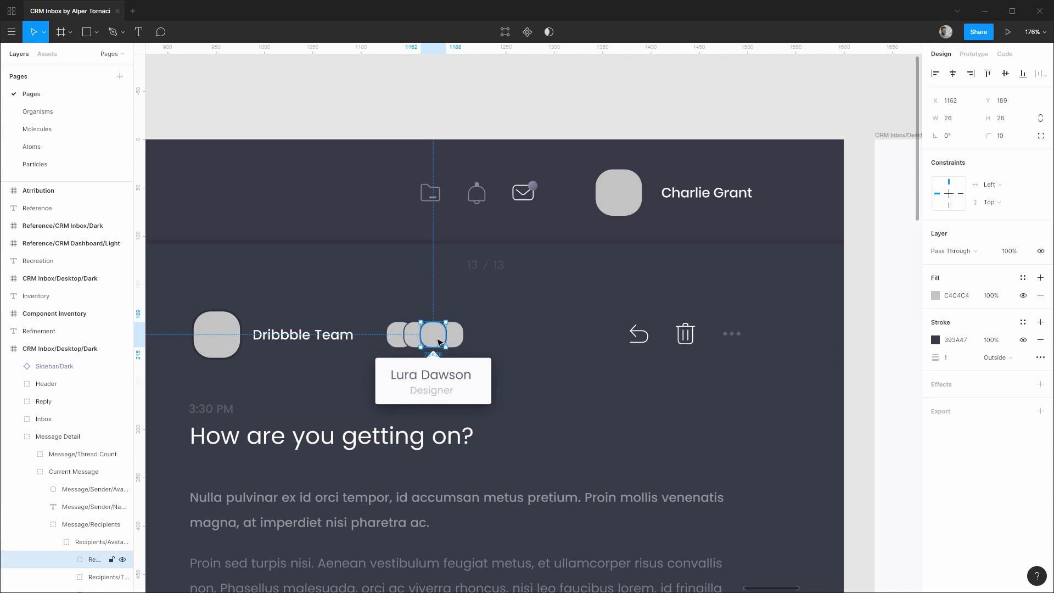
click(44, 146)
key(ctrl+v)
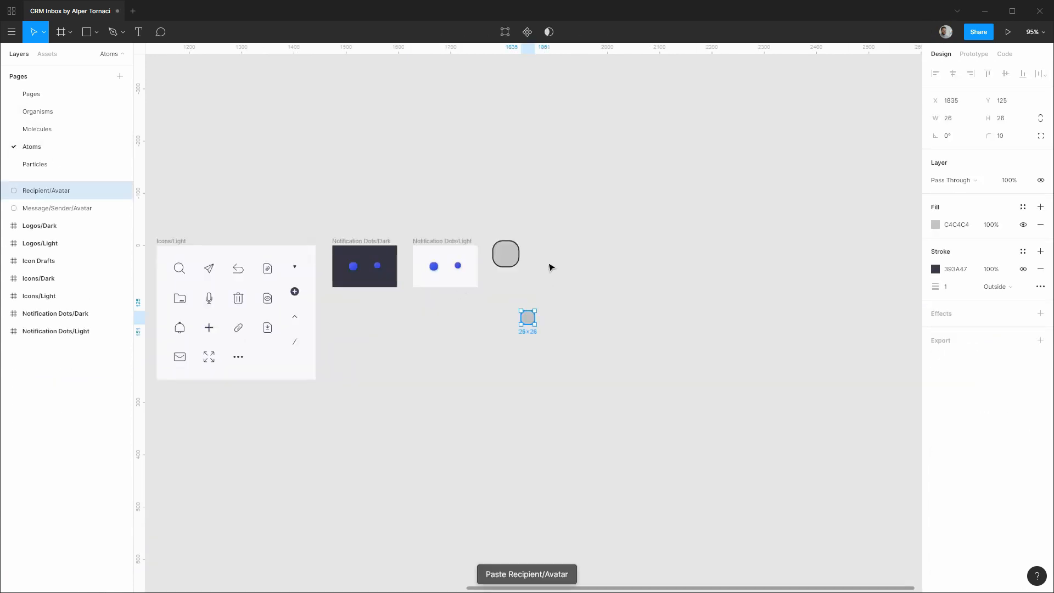
Move the recipient avatar beside the sender avatar and resize it proportionally from 26×26 to 24×24.
scroll(554, 284, up, 5)
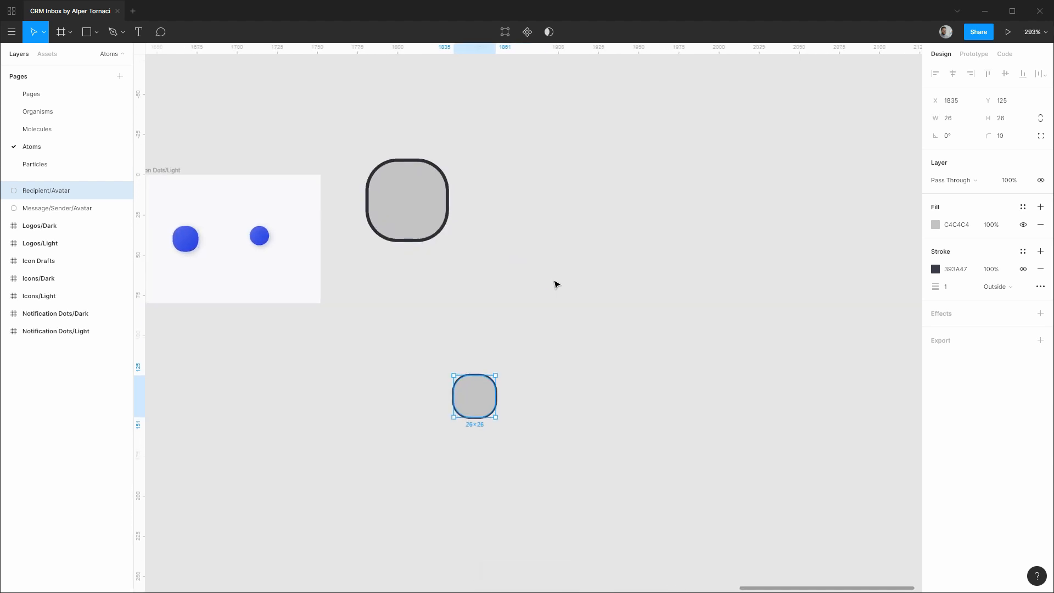
drag(482, 407, 527, 194)
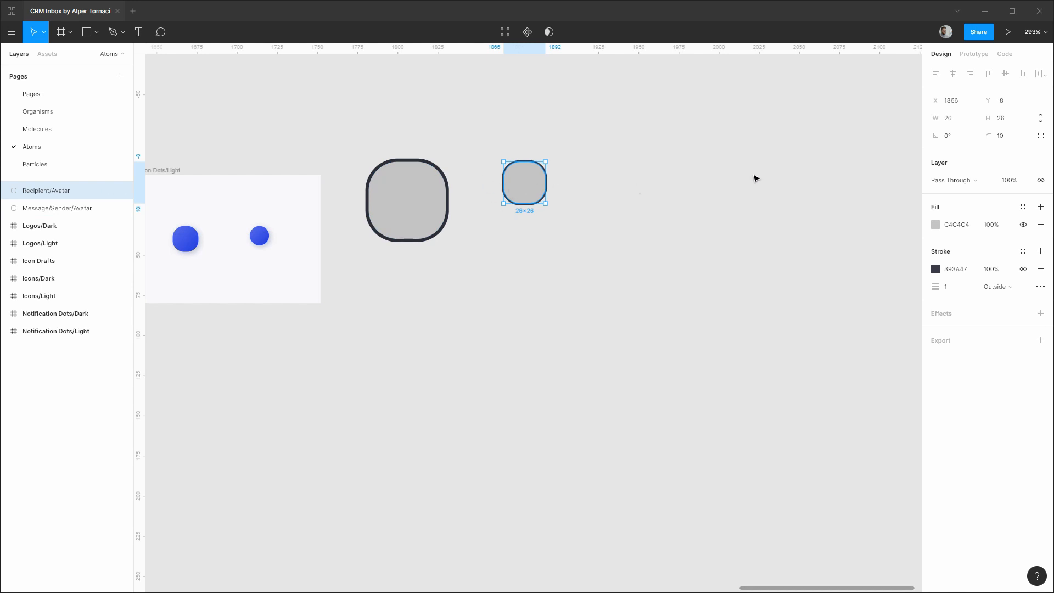
click(1040, 118)
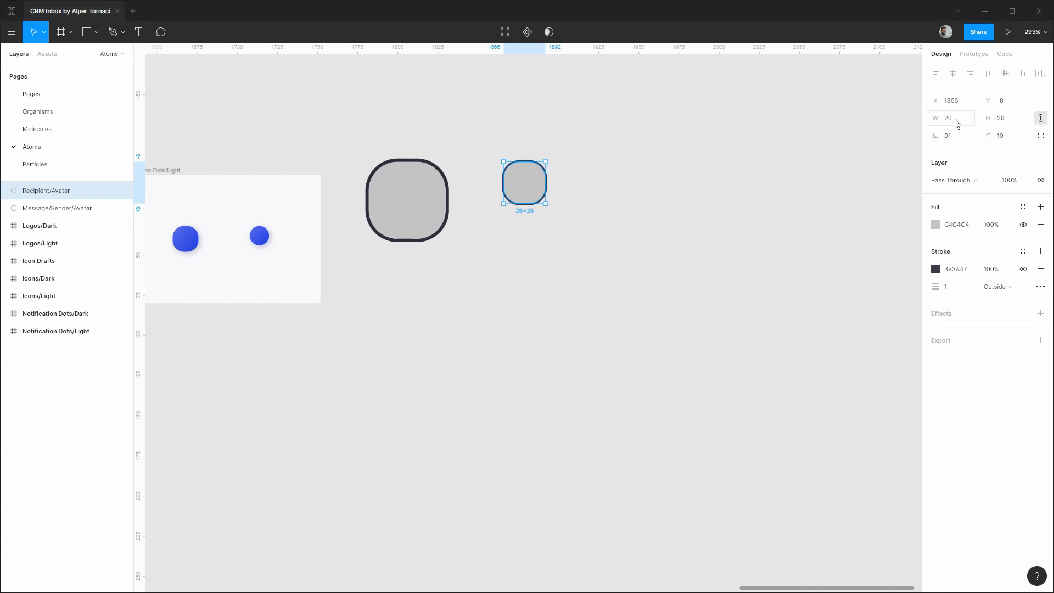
click(1041, 119)
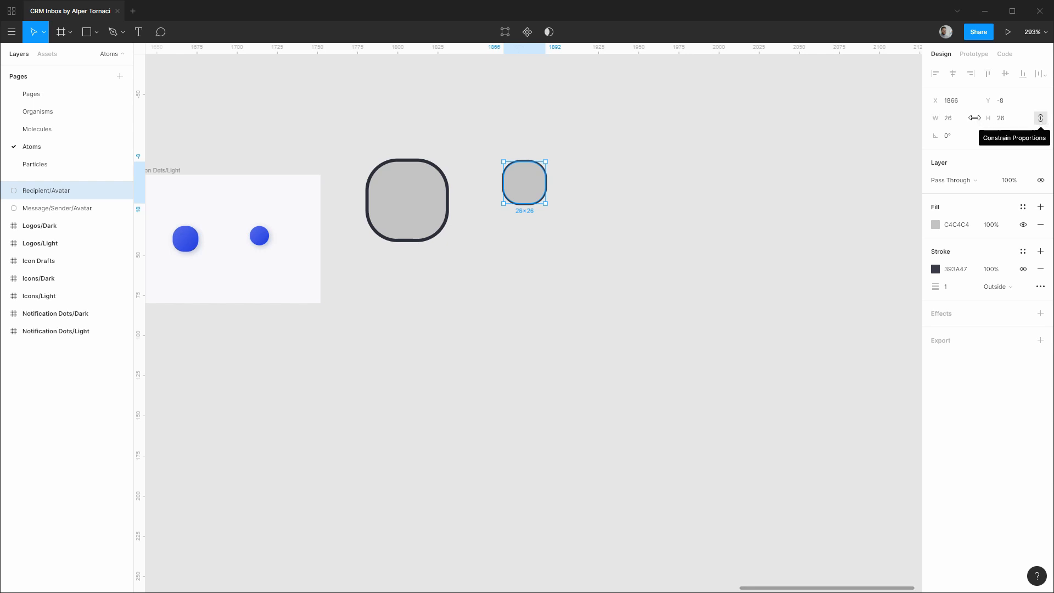
click(964, 121)
text(24)
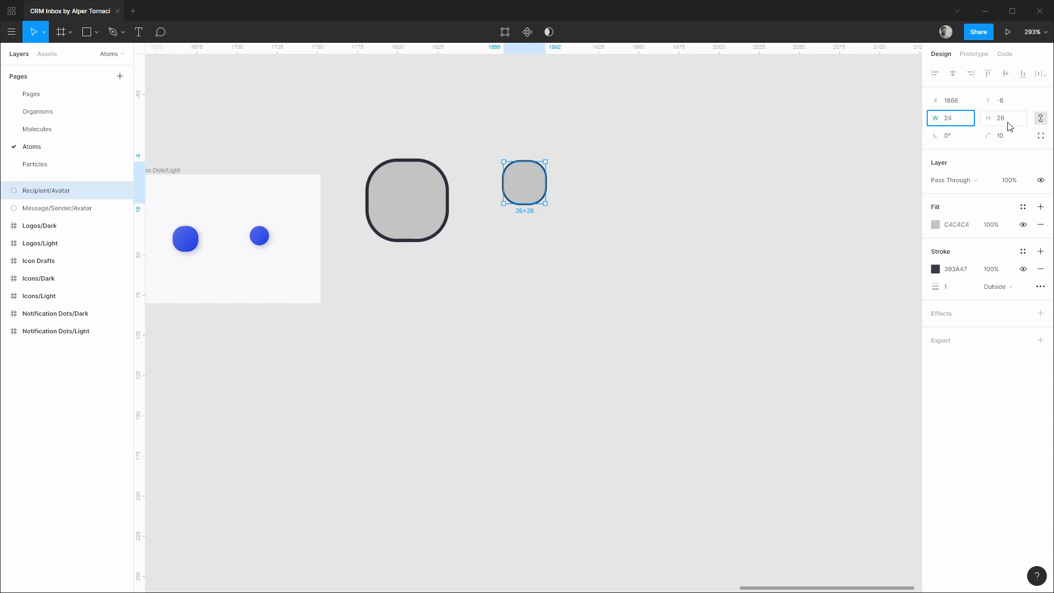
click(1003, 124)
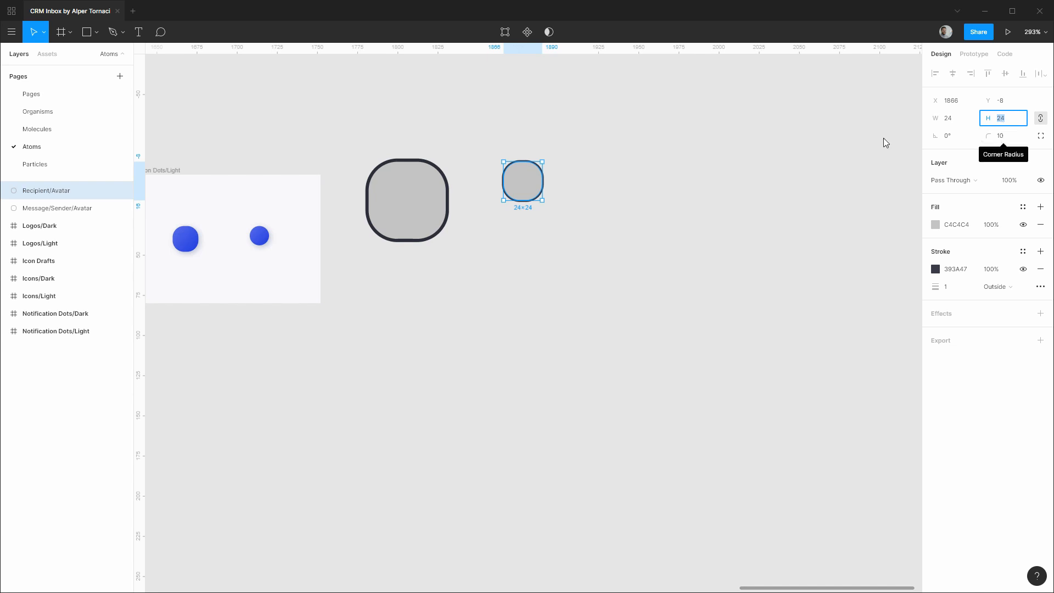
click(624, 195)
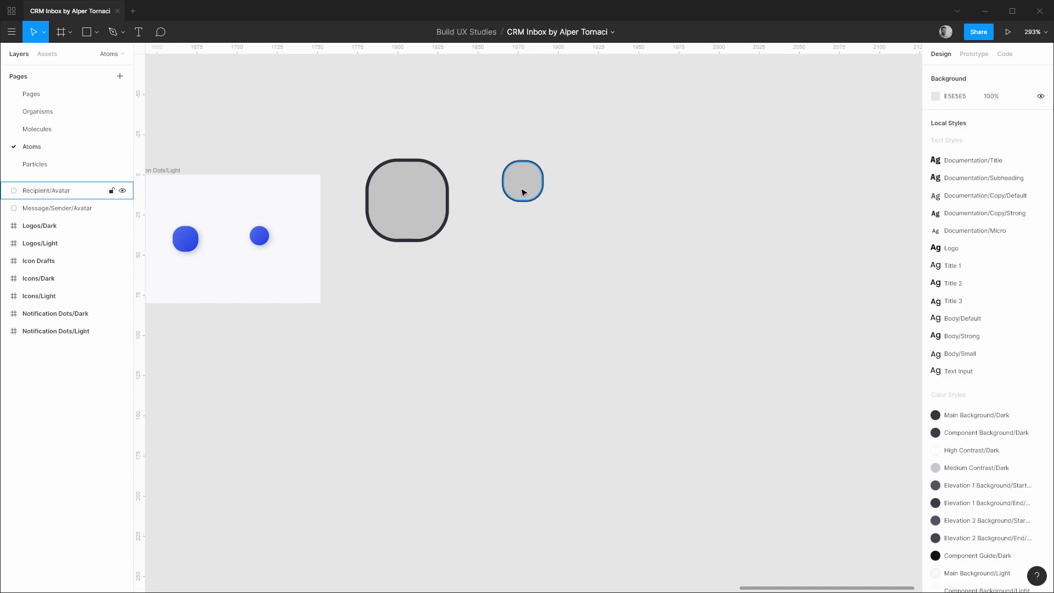
Give the sender avatar an Inside stroke with the Component Guide/Dark colour style.
click(406, 197)
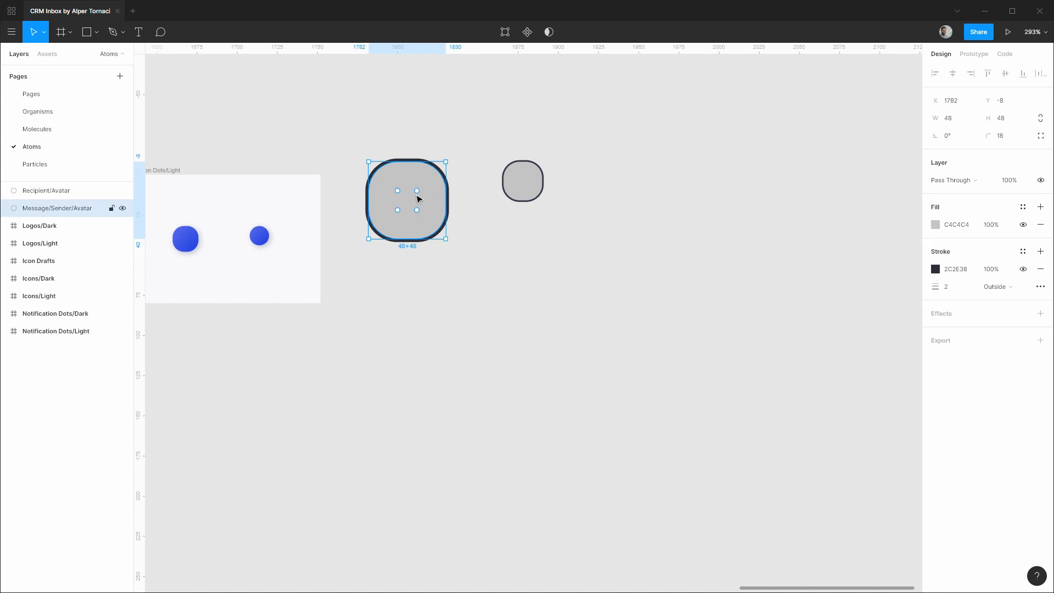
click(1013, 291)
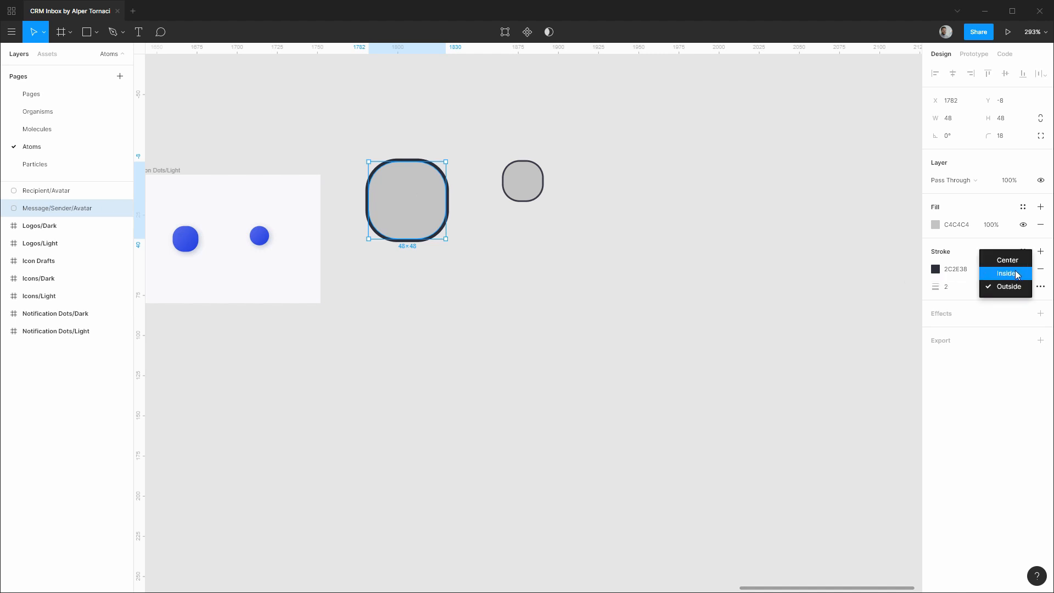
click(1016, 274)
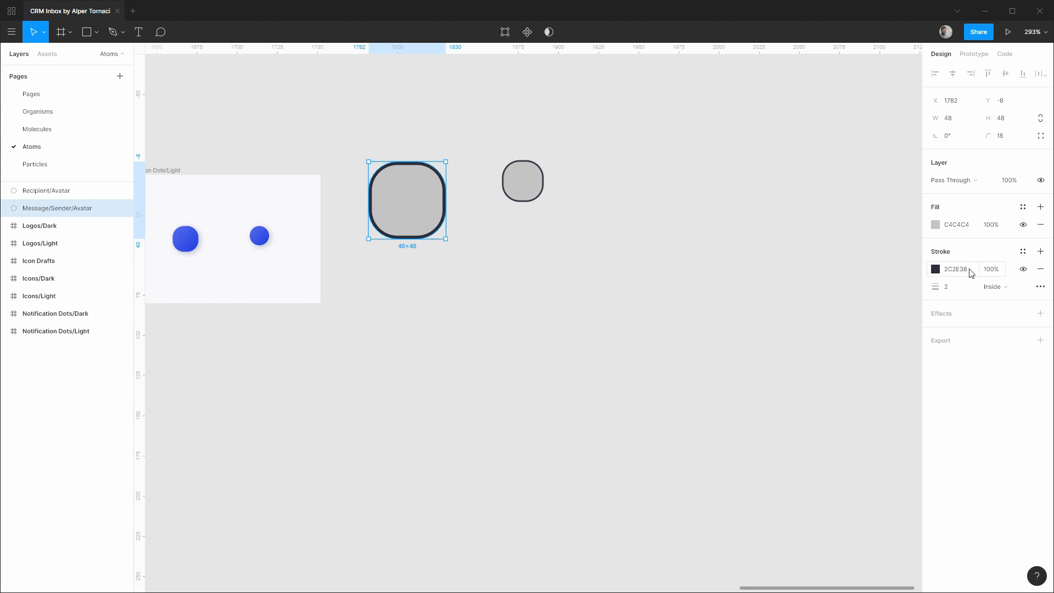
click(1022, 251)
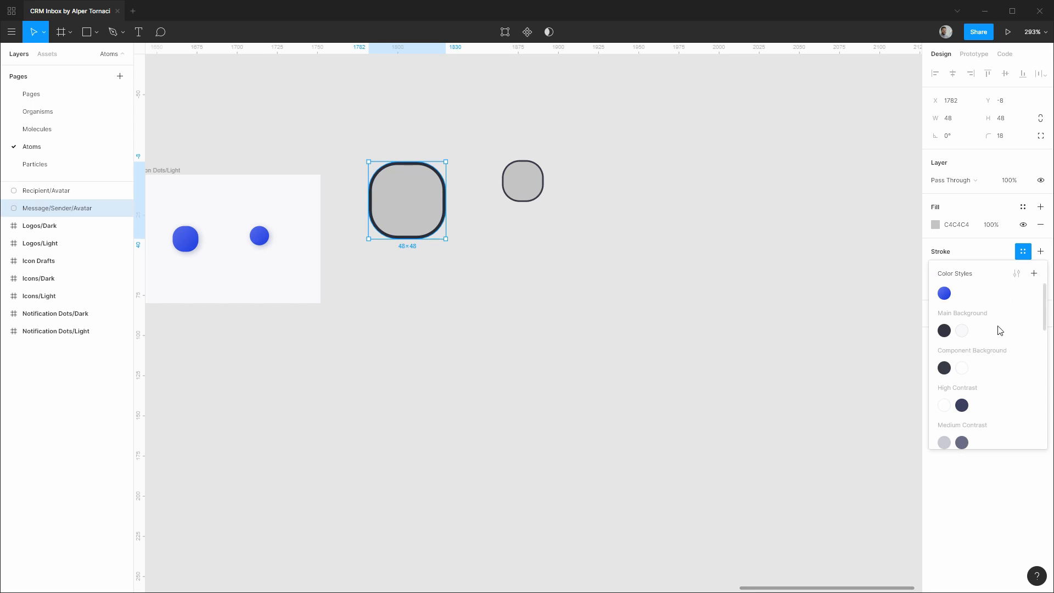
scroll(997, 330, down, 10)
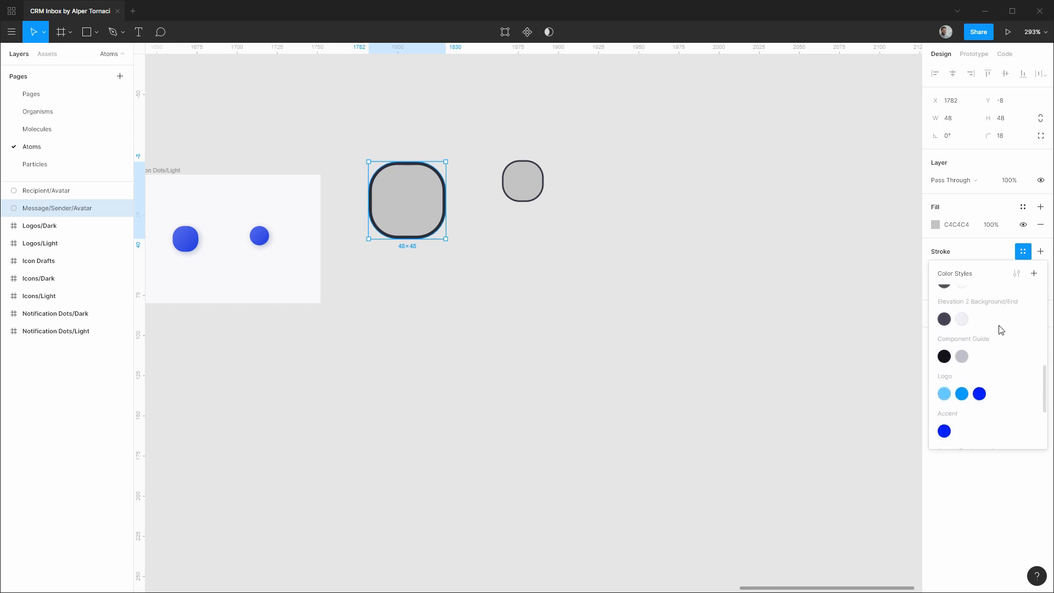
click(945, 355)
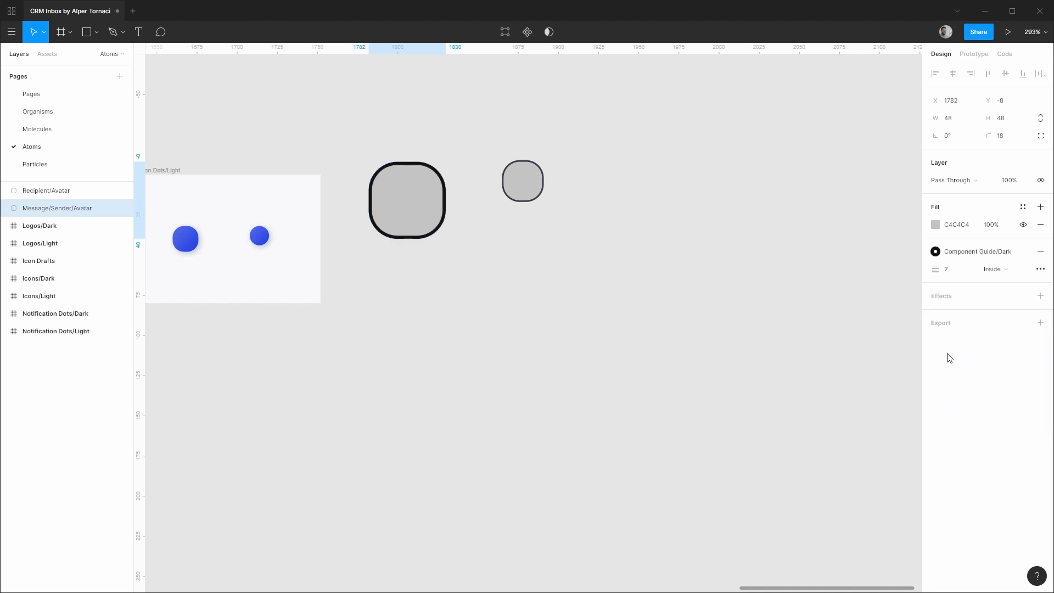
Give the recipient avatar the Component Guide/Dark stroke positioned Inside as well.
click(538, 180)
click(1022, 252)
scroll(960, 380, down, 5)
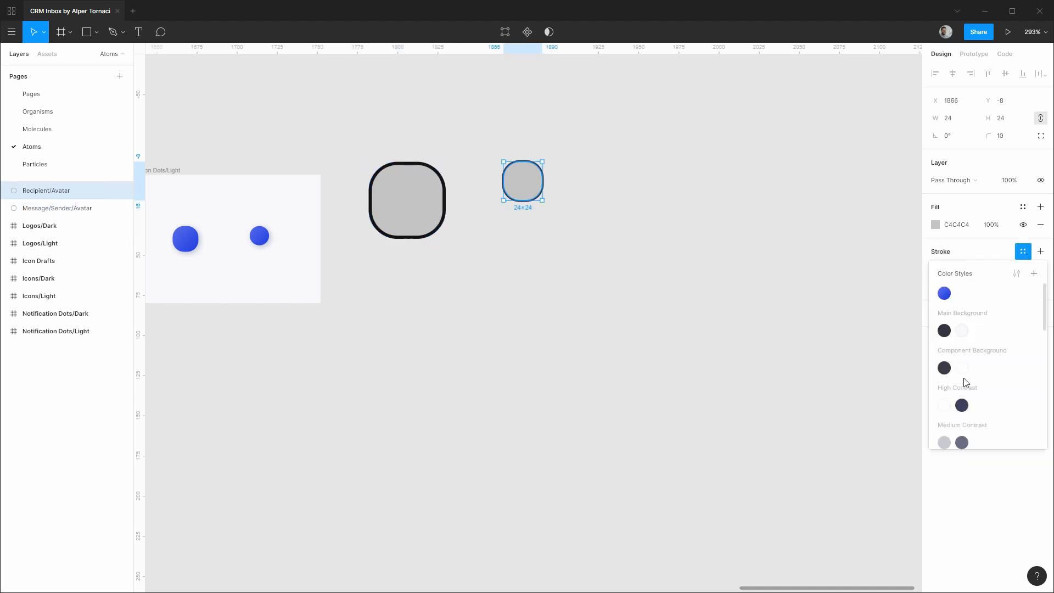
click(944, 410)
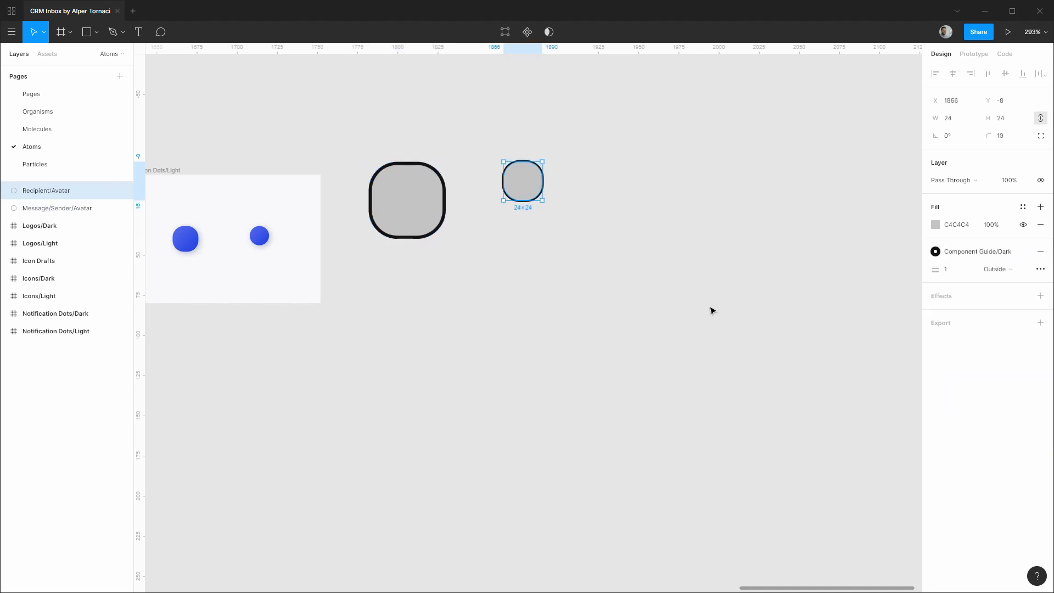
click(1015, 270)
click(1015, 256)
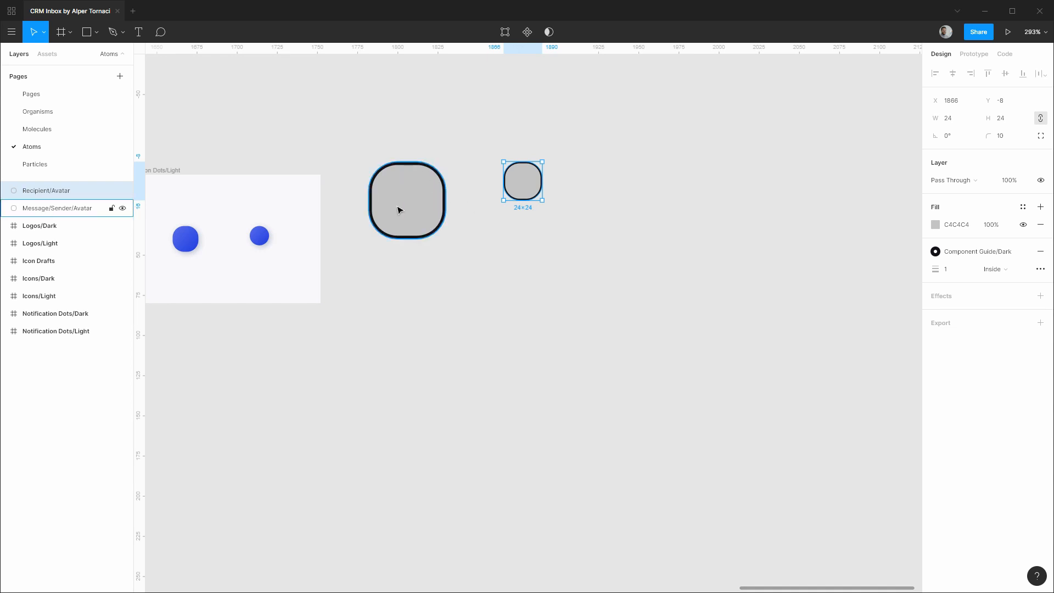
Move both avatar layers below Notification Dots/Light, rename them Avatar/Dark, and put the small one last.
shift+click(55, 192)
drag(55, 206, 63, 351)
key(ctrl+r)
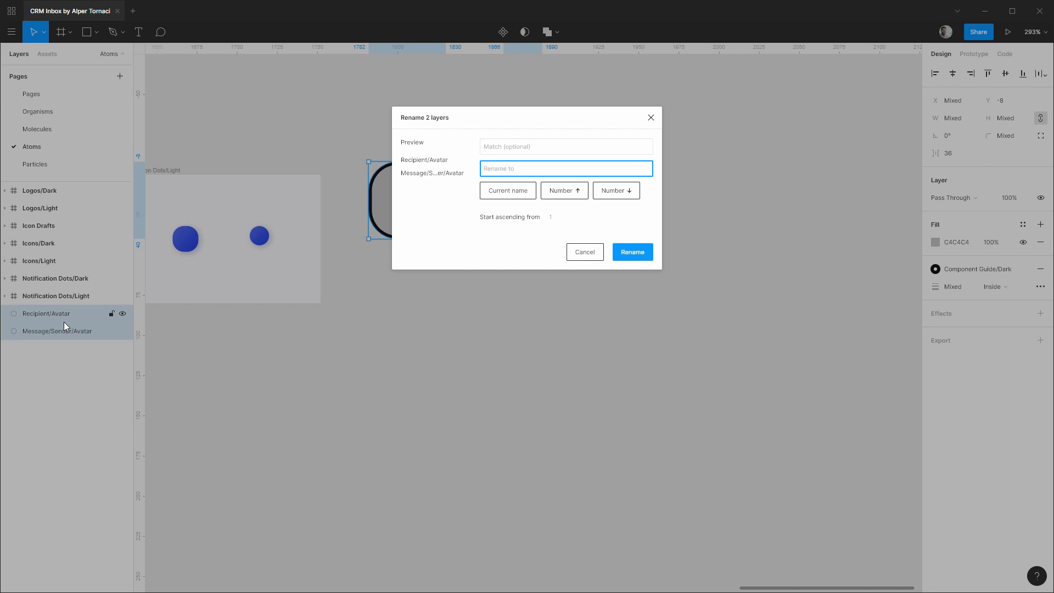
text(Avatar/Dark)
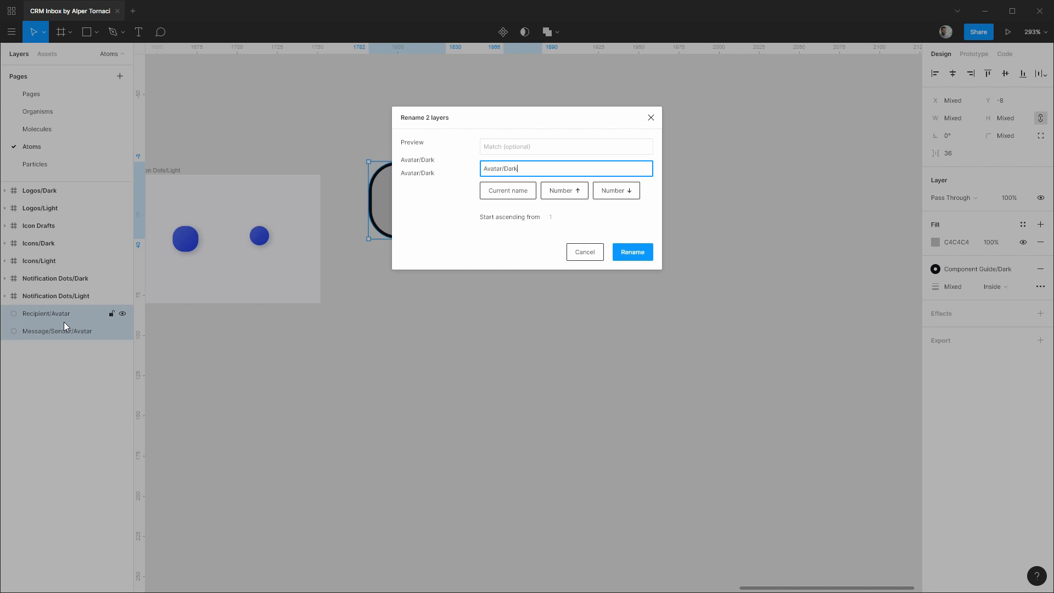
key(Return)
click(52, 314)
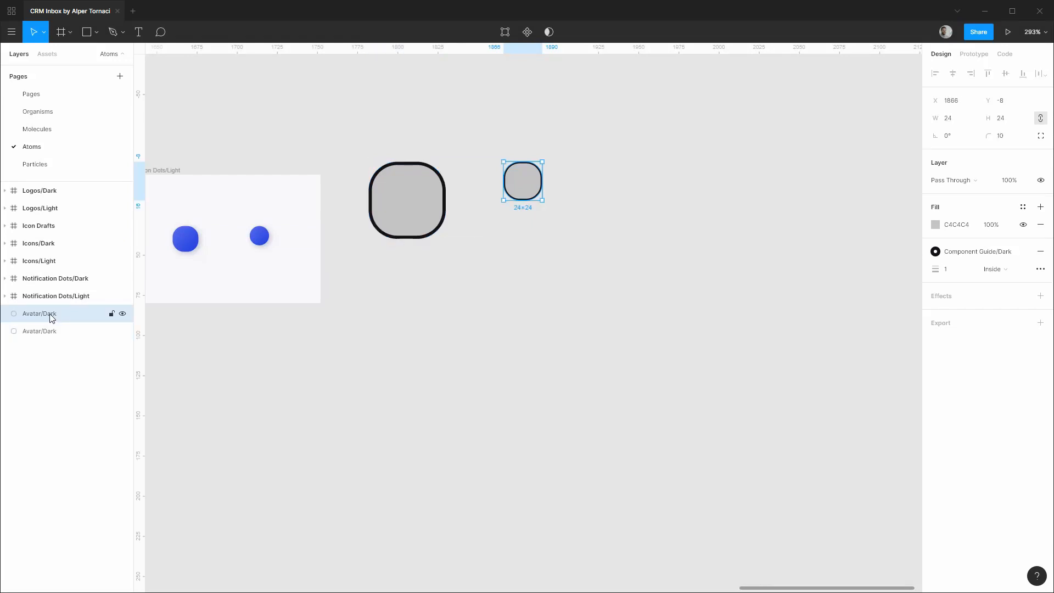
drag(50, 314, 48, 345)
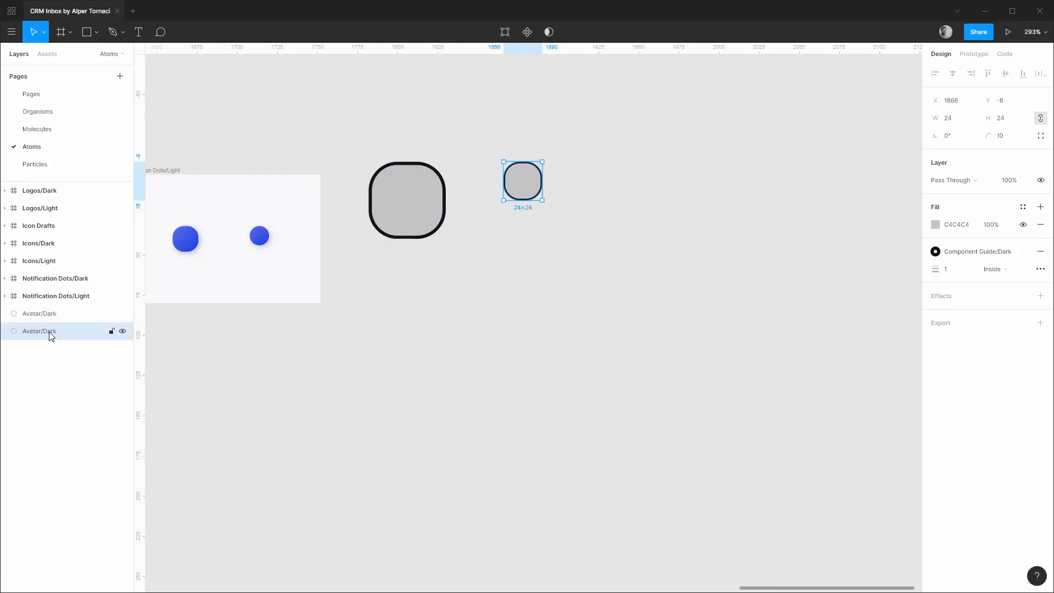
Rename the layers Avatar/Dark/Large and Avatar/Dark/Small, and make the small avatar a component.
click(53, 315)
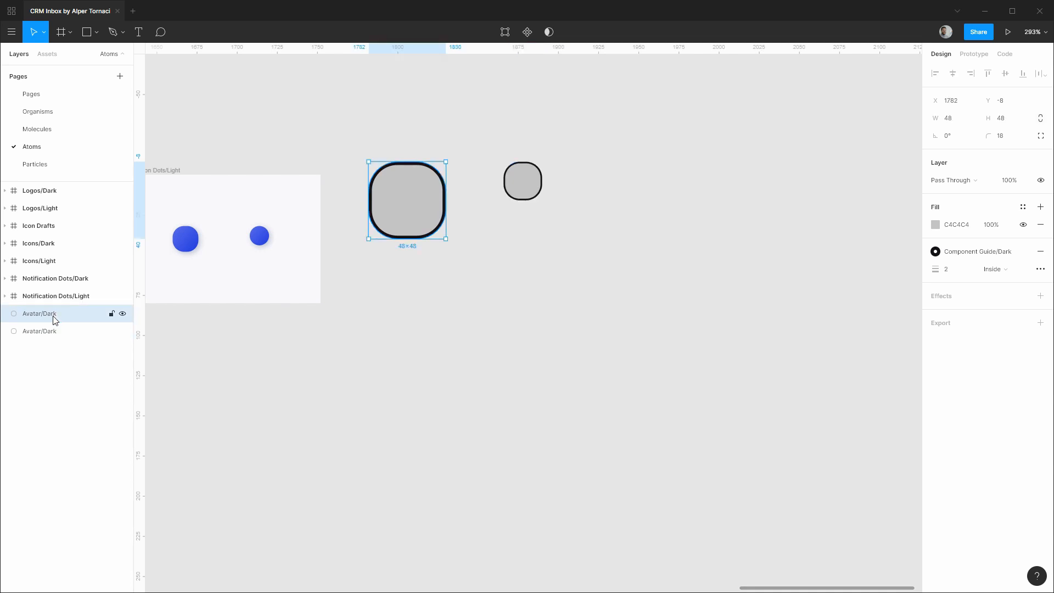
double_click(54, 315)
key(Right)
text(/)
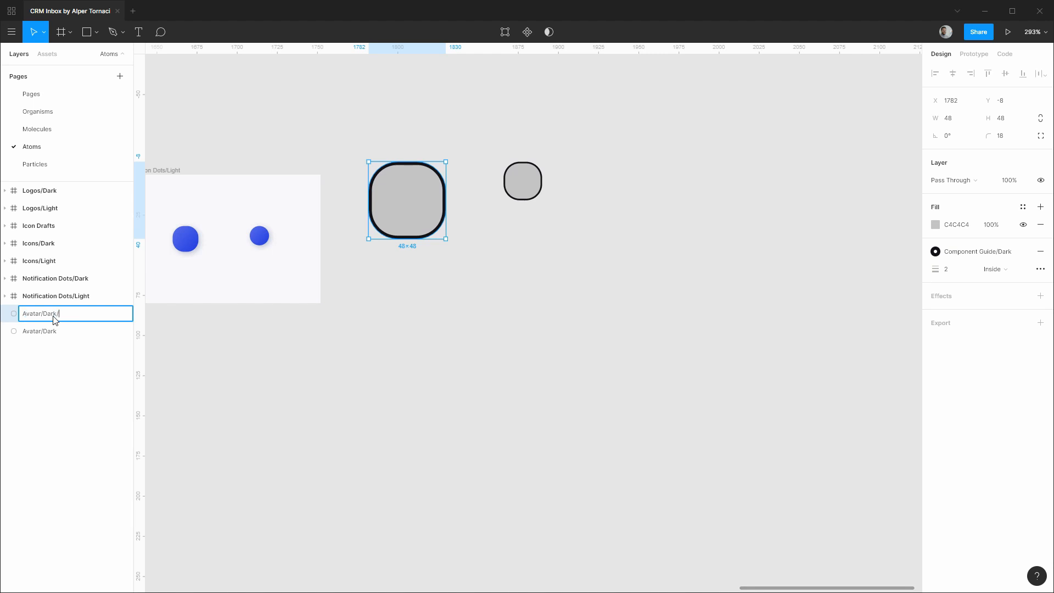
text(Large)
key(Return)
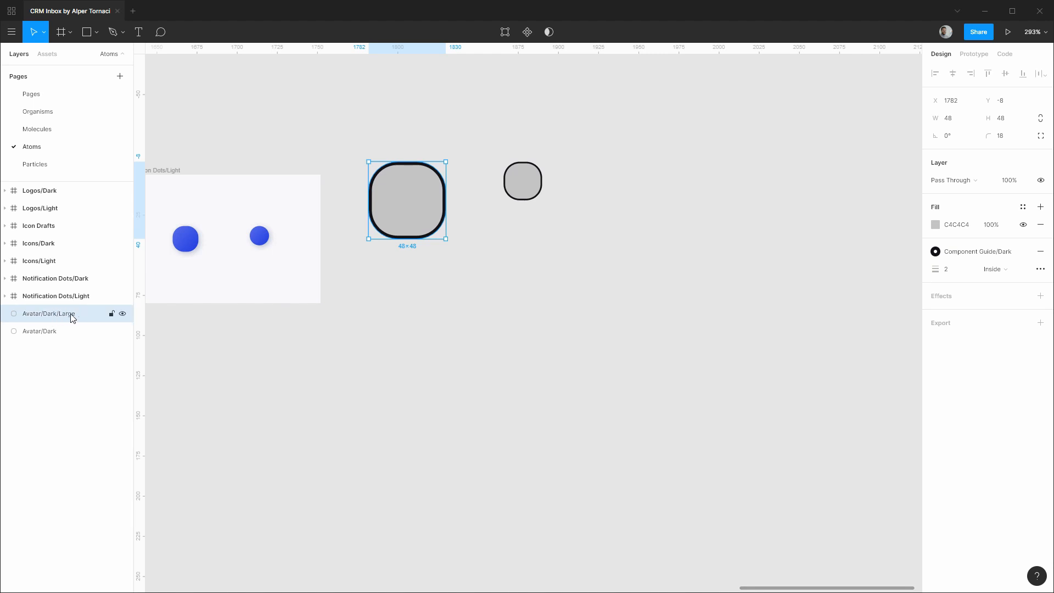
click(47, 331)
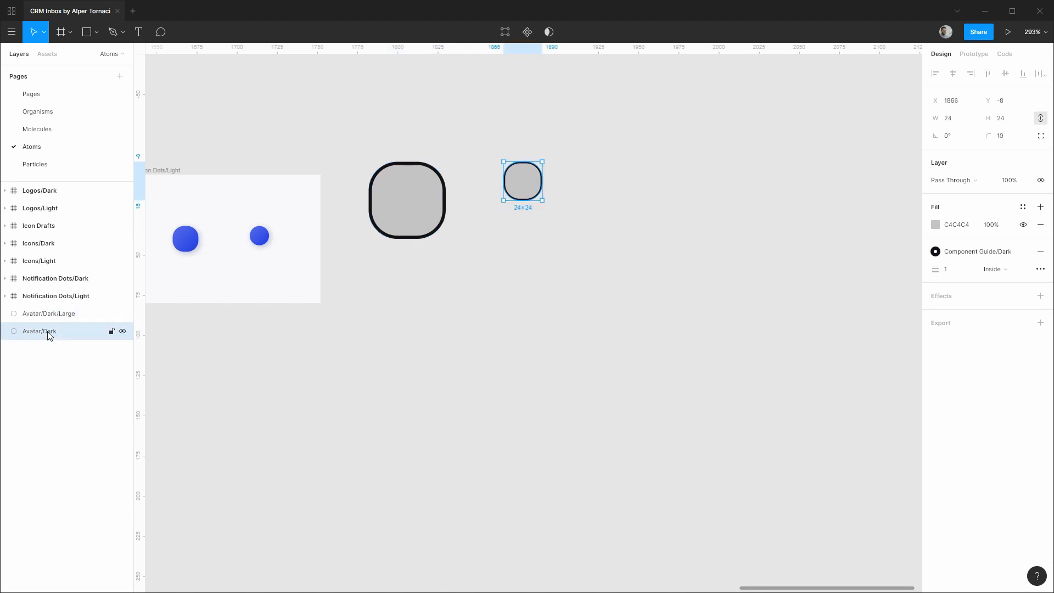
double_click(48, 331)
key(Right)
text(/Small)
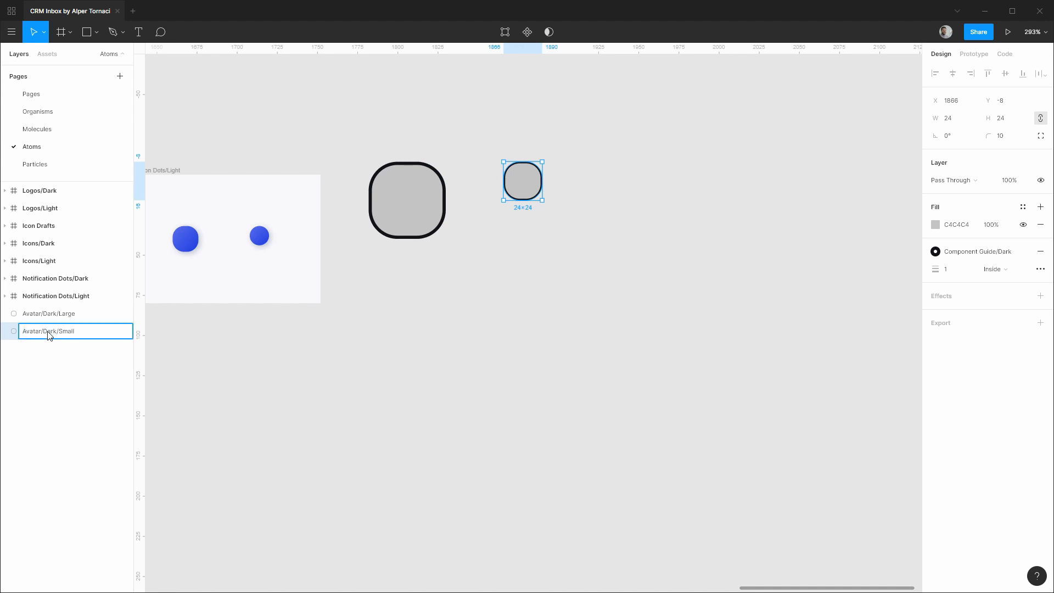
key(Return)
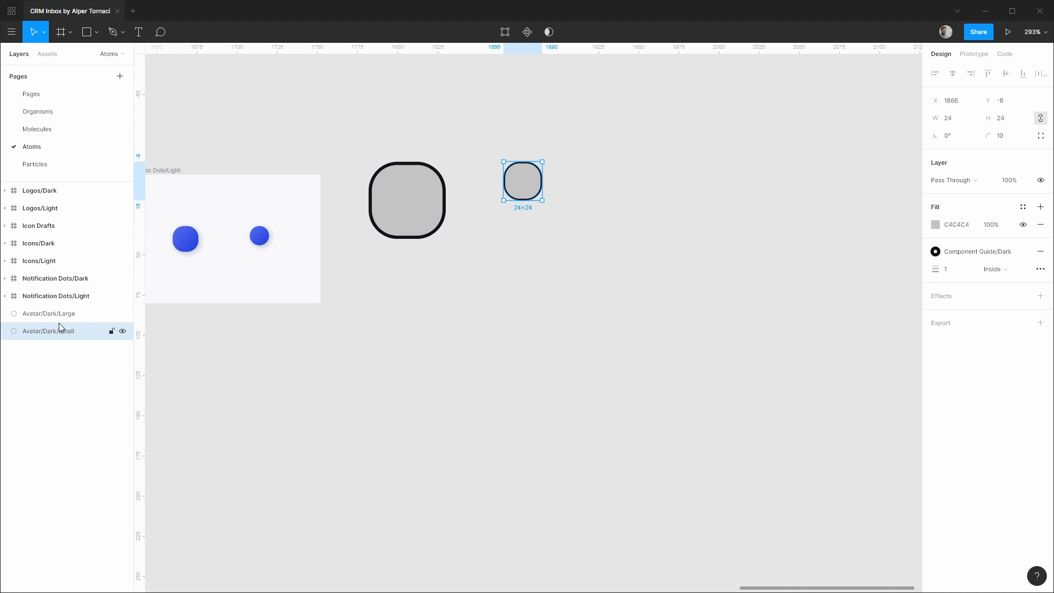
key(ctrl+alt+k)
Make Avatar/Dark/Large a component and draw a frame around both avatars.
click(59, 317)
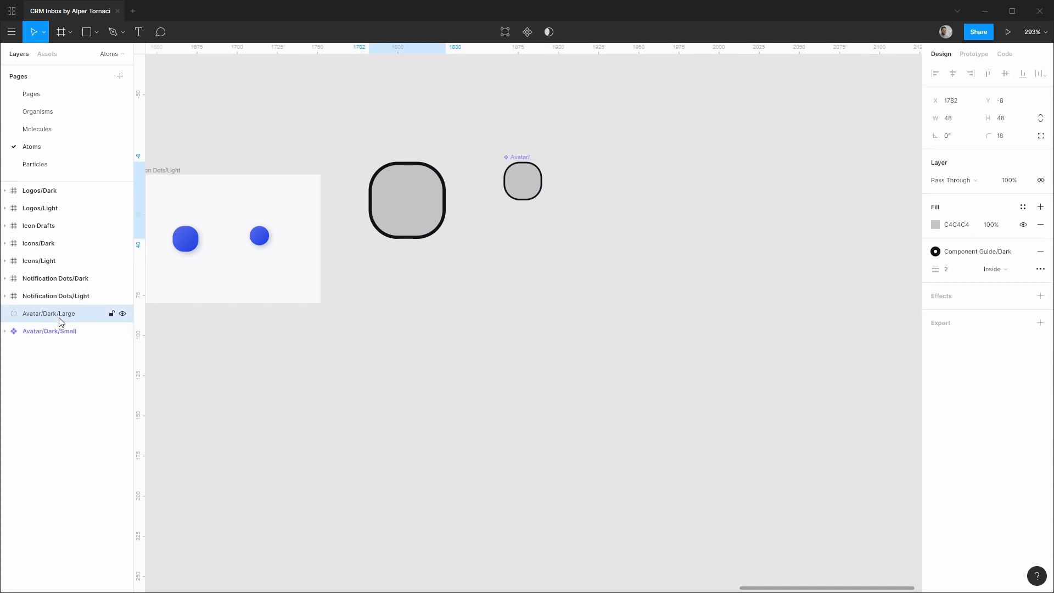
key(ctrl+alt+k)
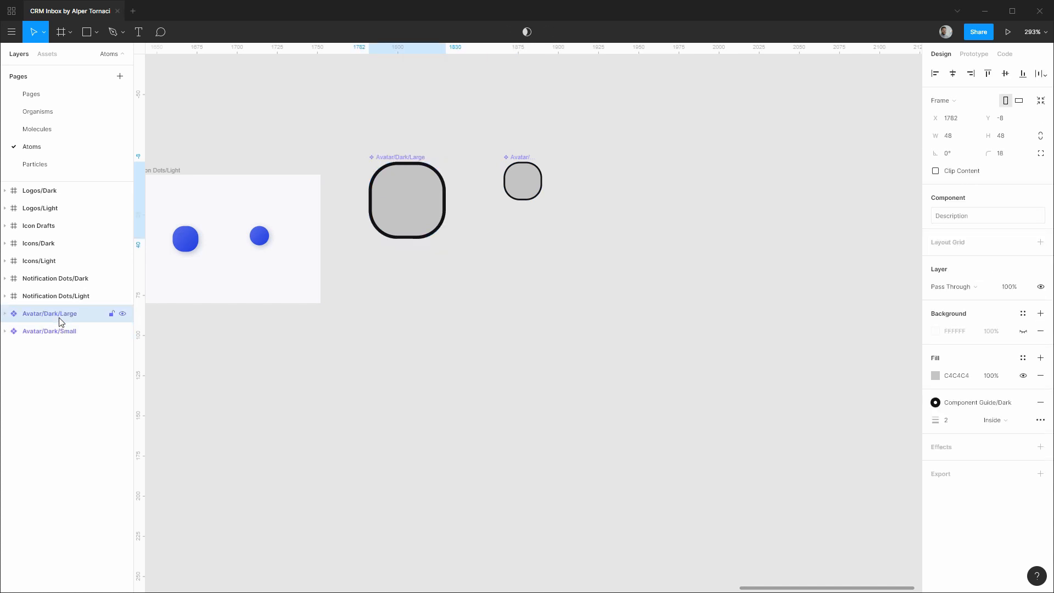
click(358, 349)
key(f)
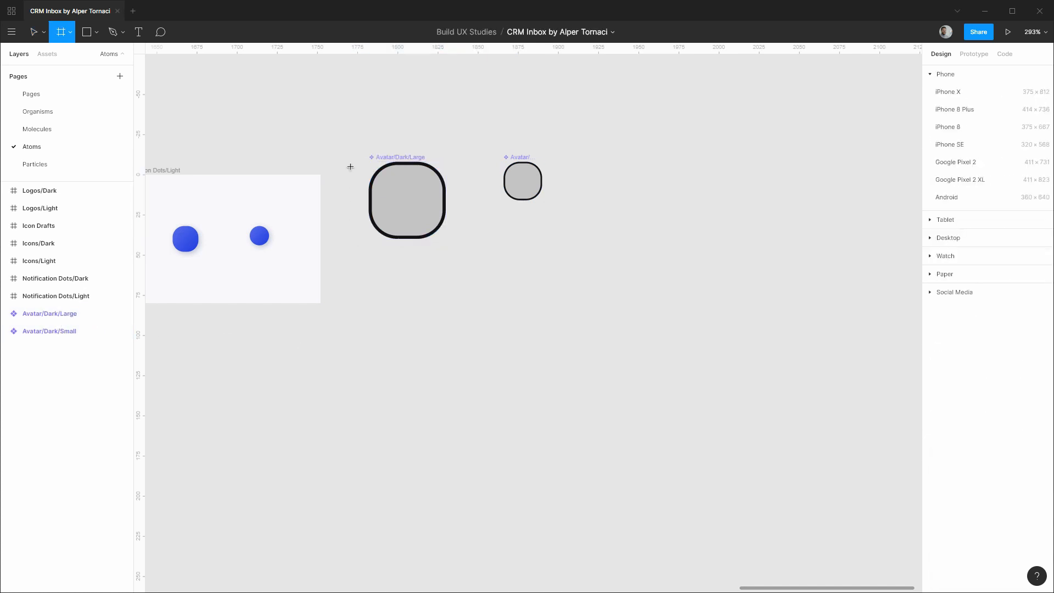
drag(344, 129, 609, 318)
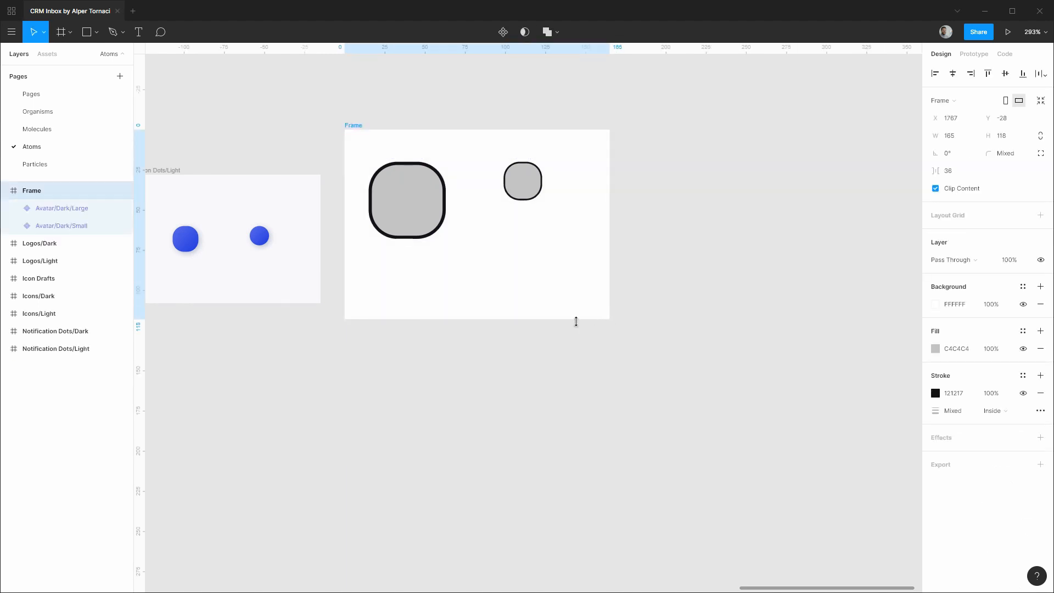
Name the frame Avatars/Dark and fill it with the Main Background/Dark style.
key(ctrl+r)
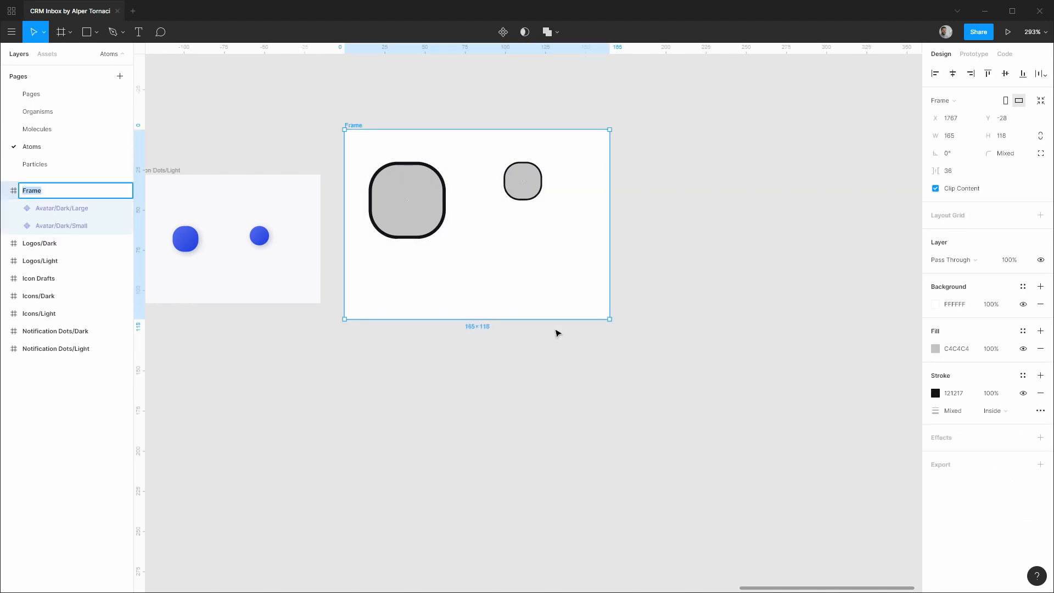
text(Avatars/Dark)
key(Return)
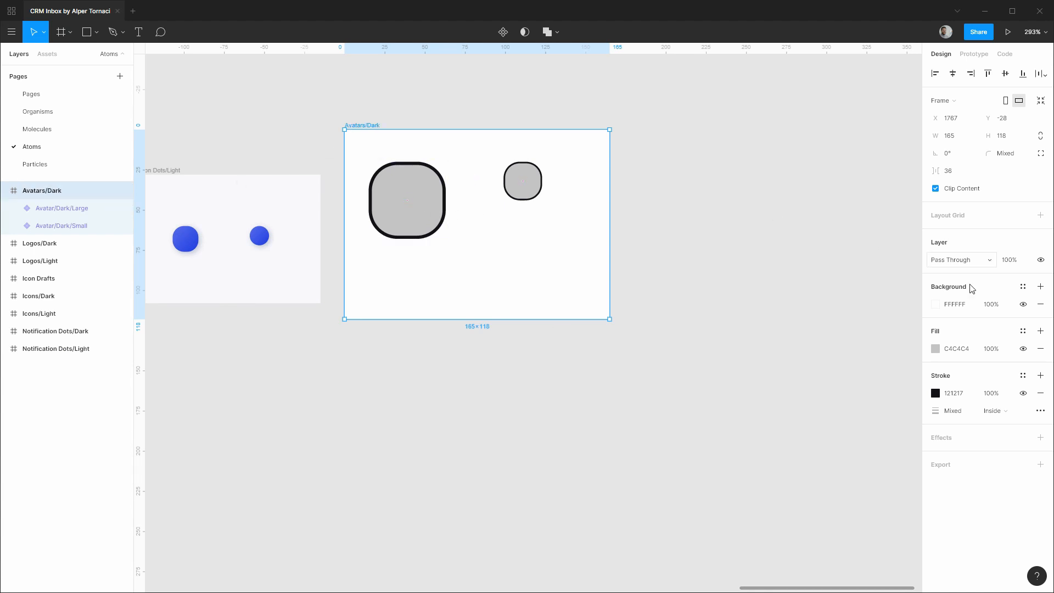
click(1023, 287)
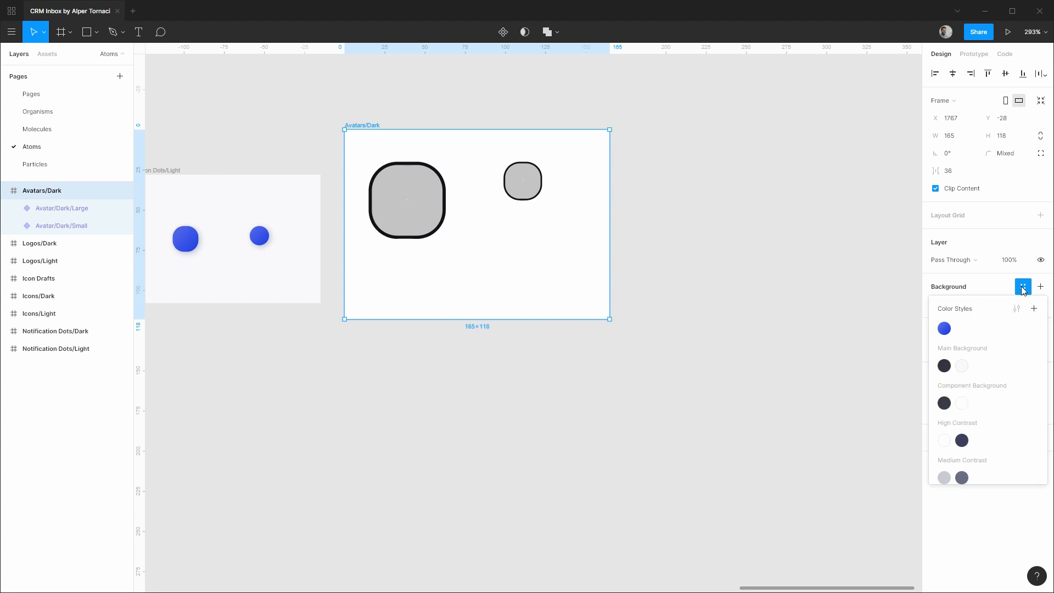
click(944, 366)
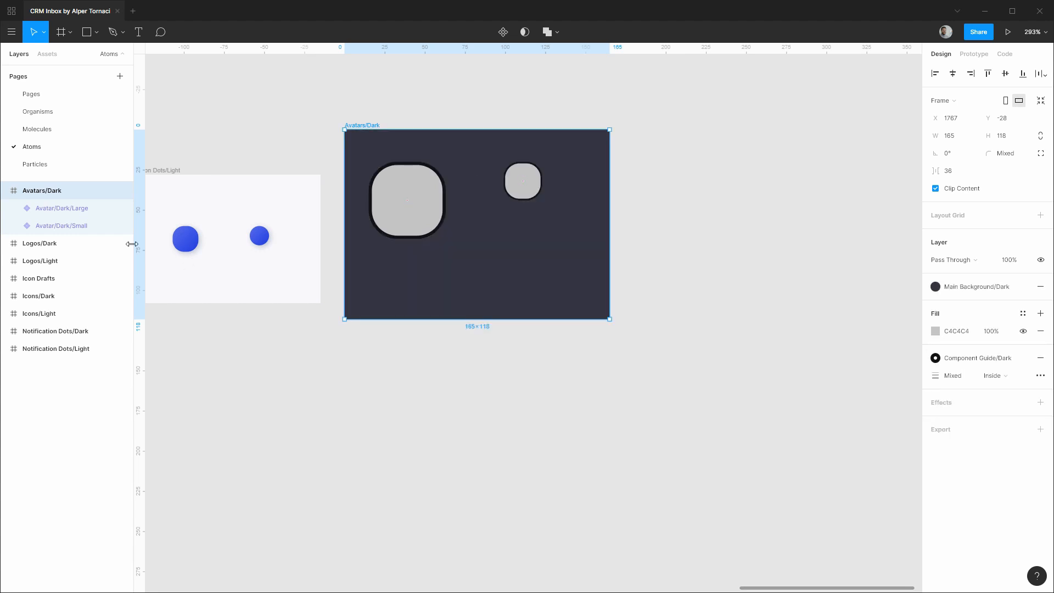
click(83, 225)
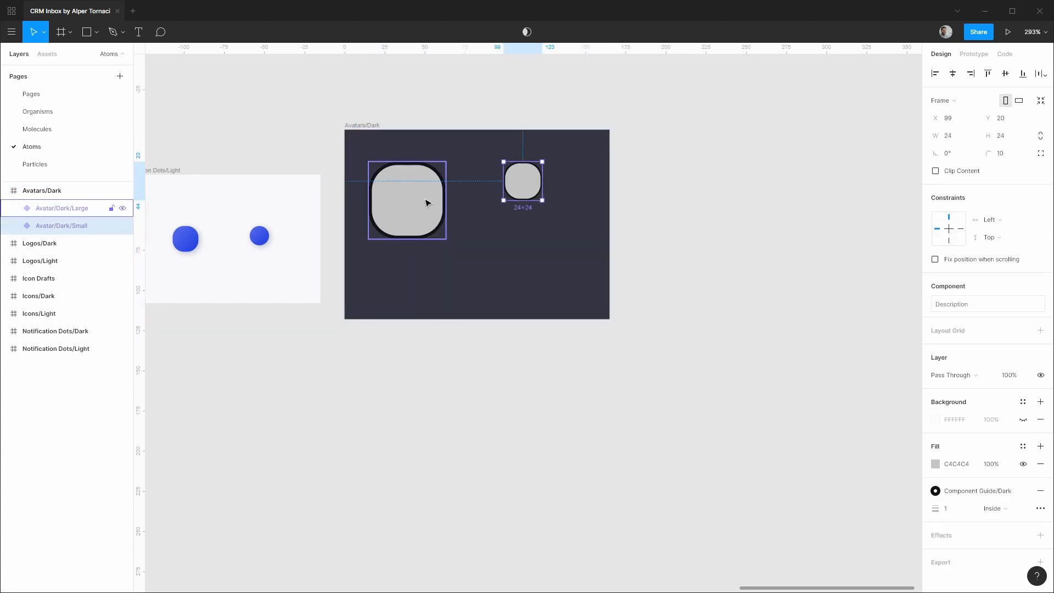
Nudge both avatars into a centred position inside the frame.
key(alt)
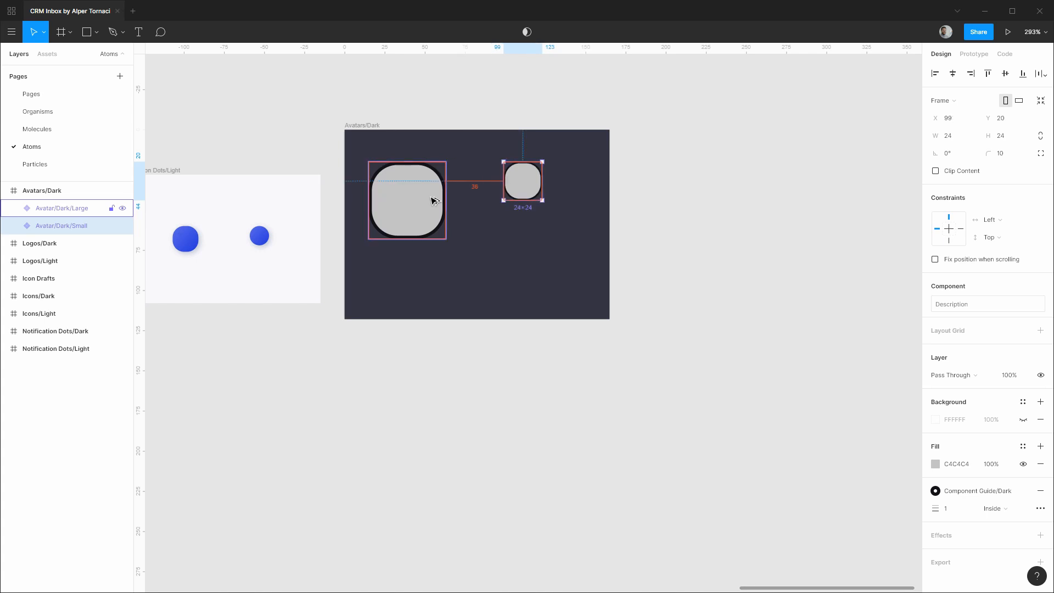
key(Left)
key(Left)
key(Left)
key(Left)
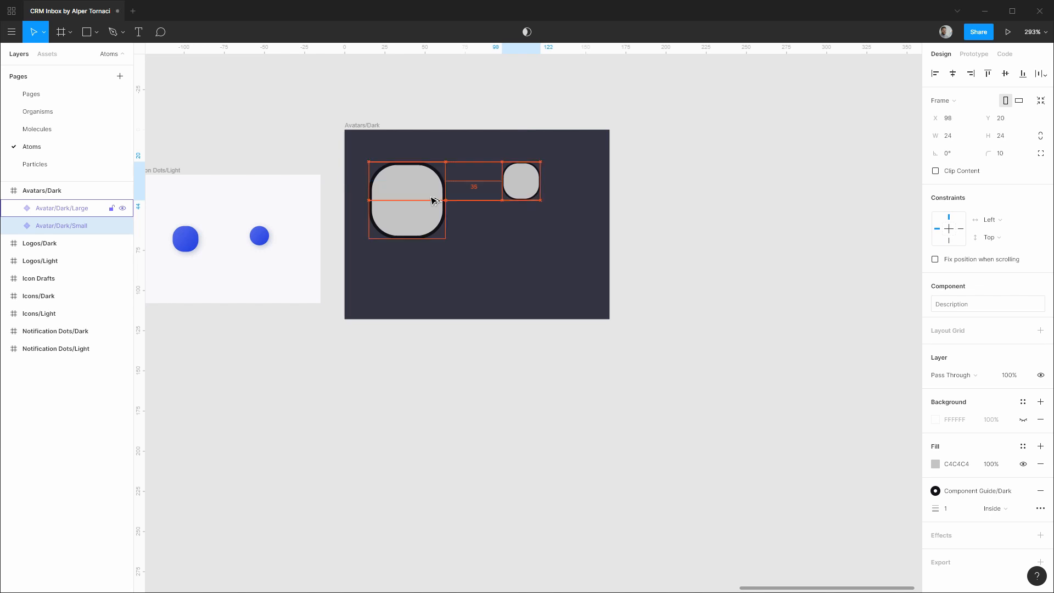
shift+click(434, 201)
key(shift+Down)
key(Down)
key(Down)
key(Down)
key(Down)
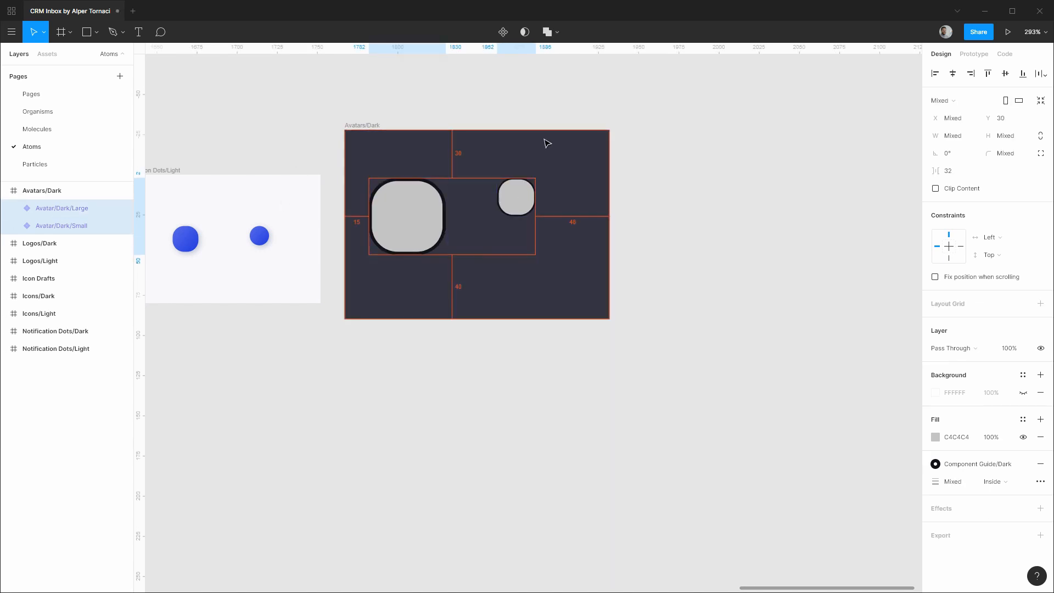
key(shift+Right)
key(shift+Right)
key(Right)
Resize the Avatars/Dark frame to 168×112 around the avatars.
click(545, 141)
drag(609, 318, 563, 257)
key(alt)
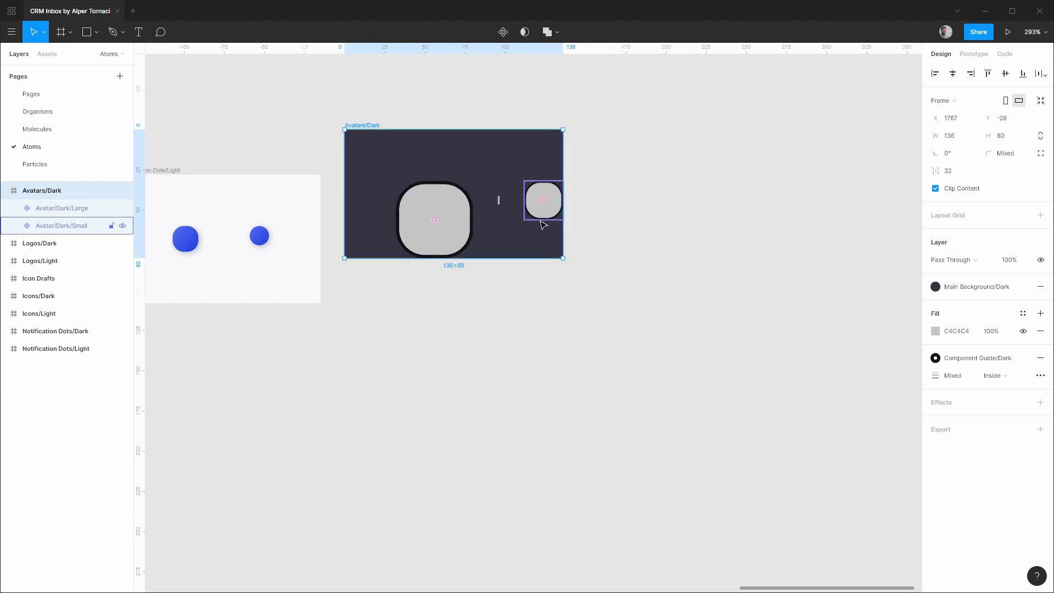
key(ctrl+shift+Right)
key(ctrl+shift+Right)
key(ctrl+shift+Right)
key(ctrl+shift+Right)
key(ctrl+shift+Down)
key(ctrl+shift+Down)
key(ctrl+shift+Down)
key(ctrl+shift+Down)
Place the frame at X 1784, Y 0, move it last in the layers, and duplicate it rightward.
drag(353, 121, 387, 172)
key(alt)
key(Right)
key(Right)
key(Right)
key(Right)
drag(42, 191, 82, 344)
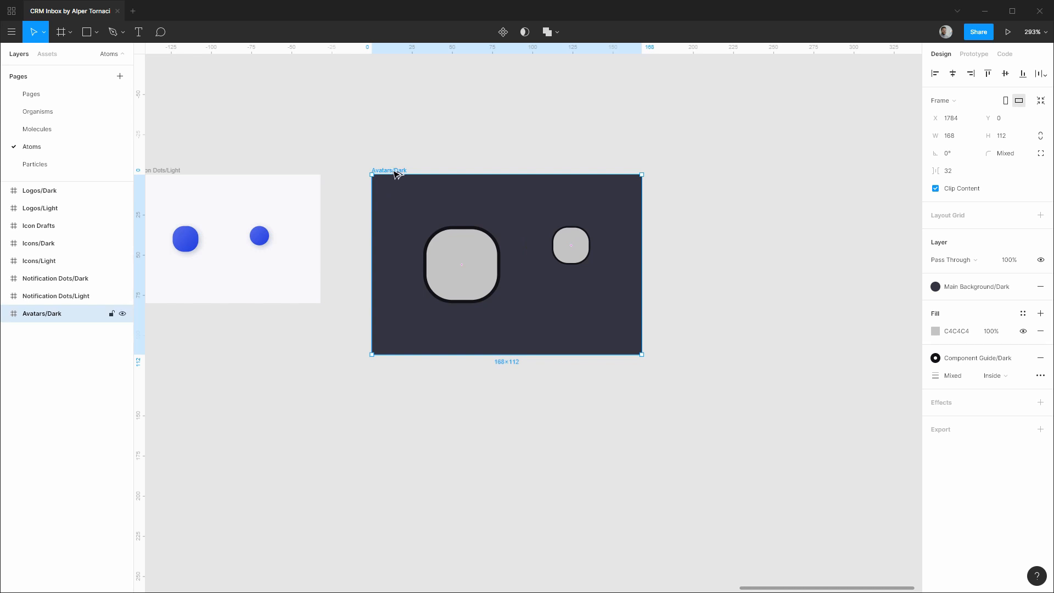
key(alt)
drag(396, 170, 719, 184)
Rename the copied frame at X 1984 to Avatars/Light and expand its avatar layers.
drag(867, 144, 479, 173)
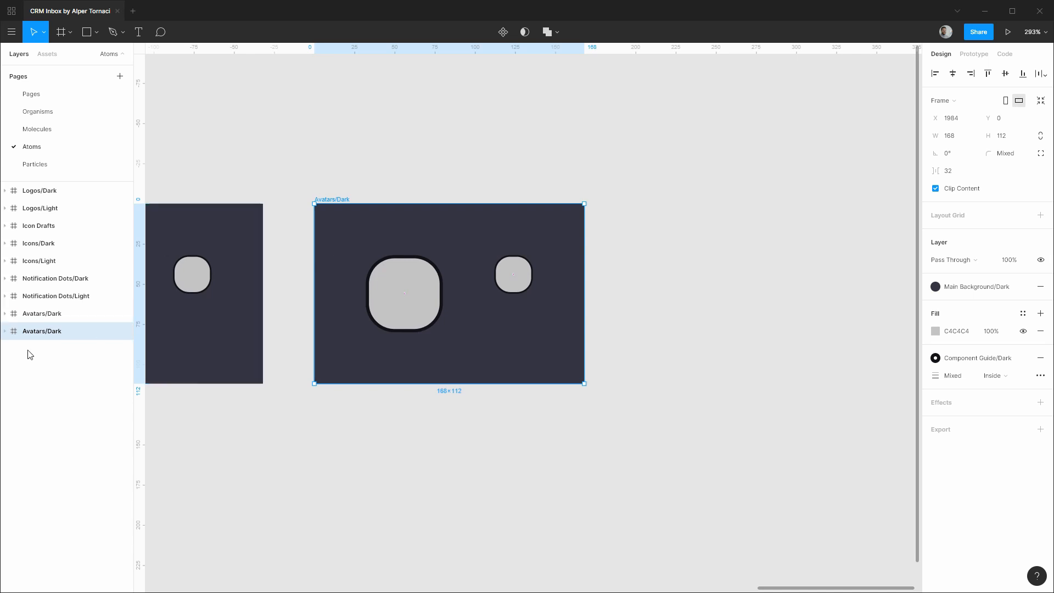
double_click(42, 331)
key(Right)
key(BackSpace)
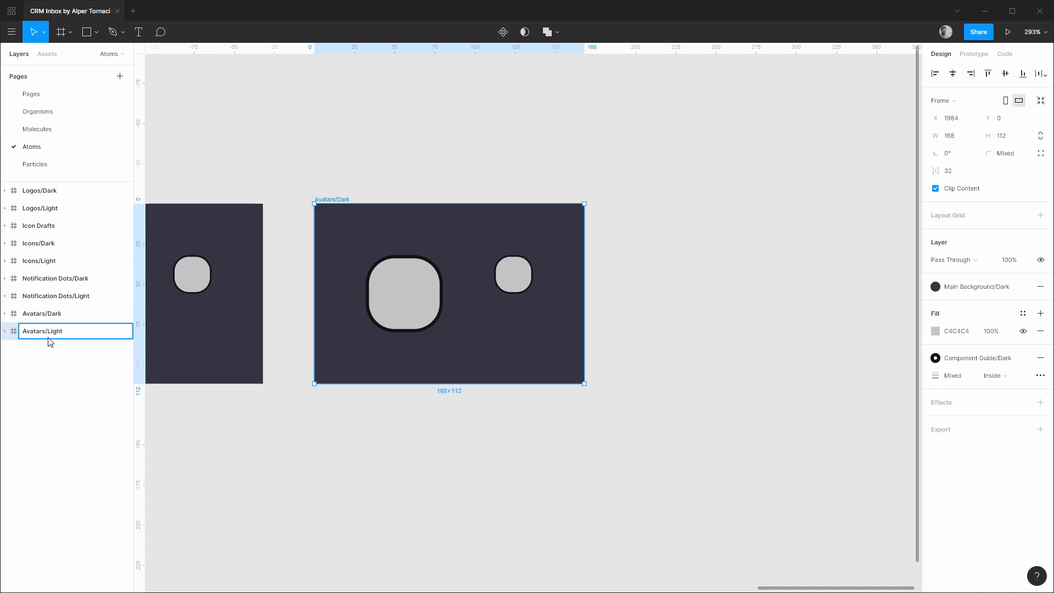
key(Return)
click(5, 331)
click(61, 350)
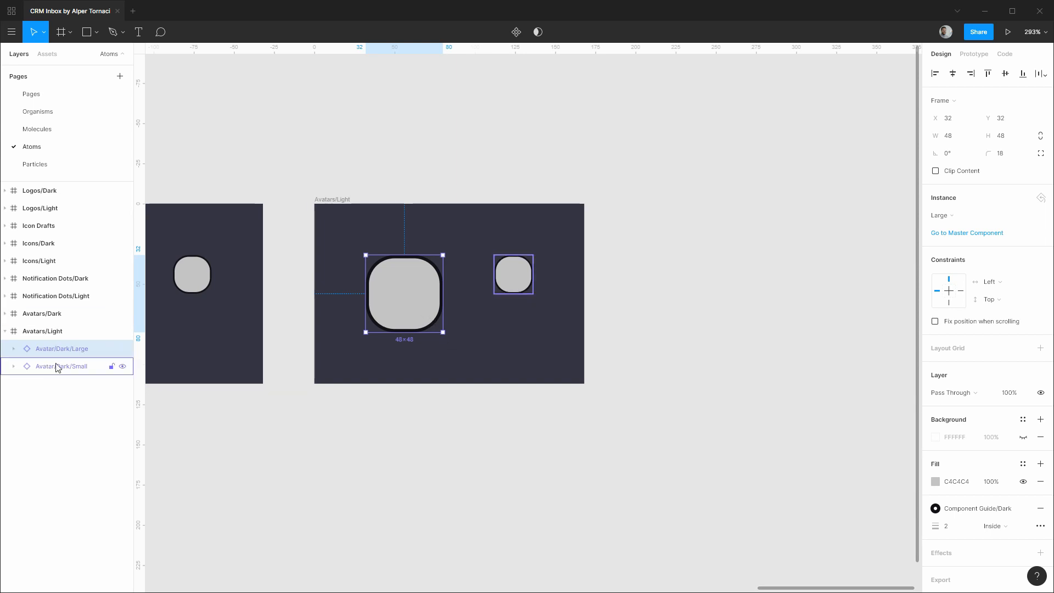
Set the large avatar's stroke to the Component Guide/Light style.
click(956, 508)
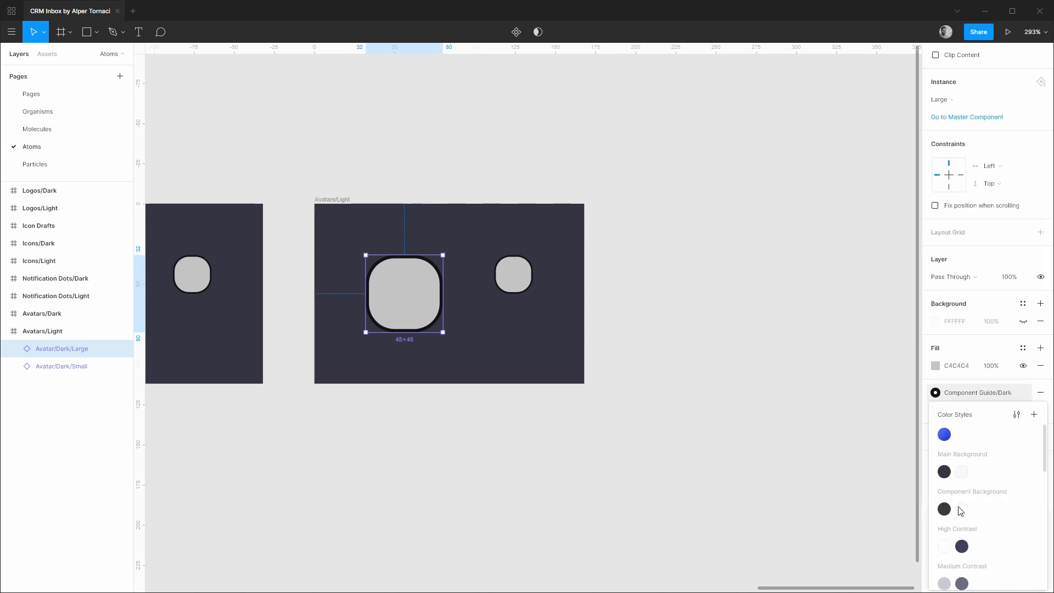
scroll(966, 507, down, 4)
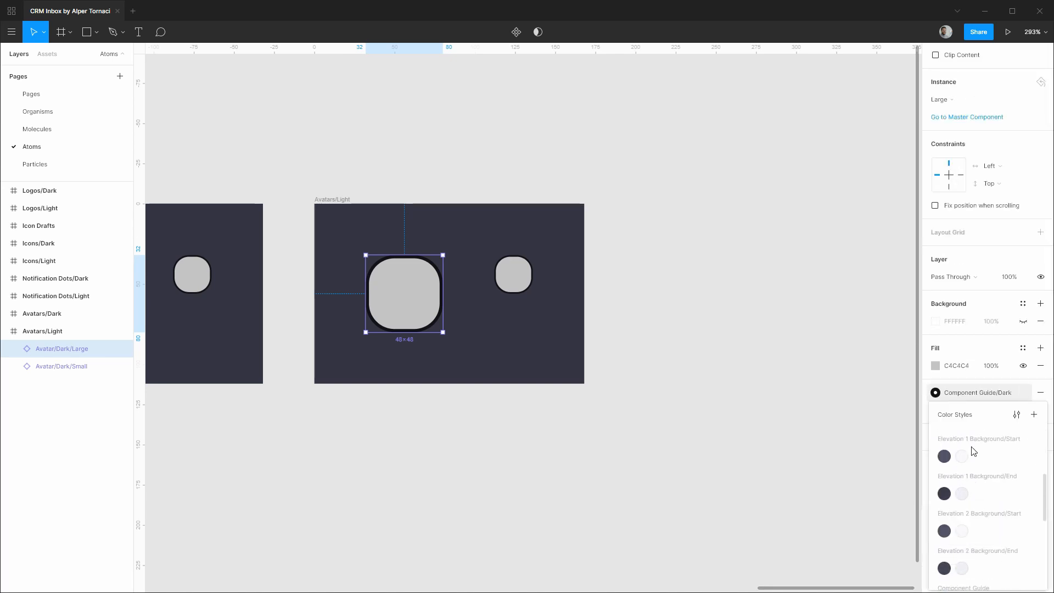
scroll(971, 450, down, 5)
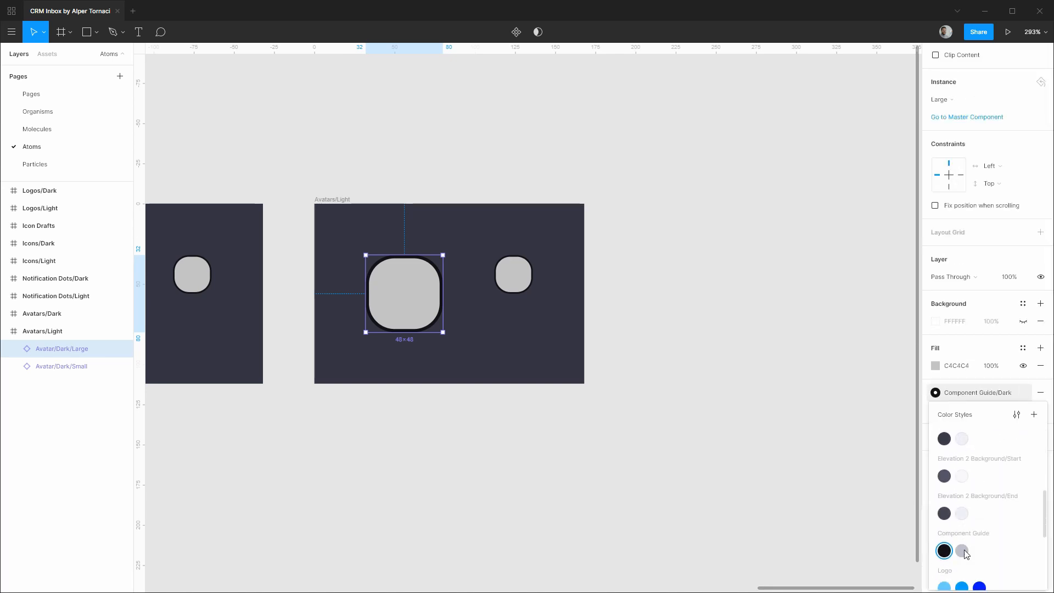
click(962, 550)
Fill the Avatars/Light frame with the Main Background/Light style.
click(329, 204)
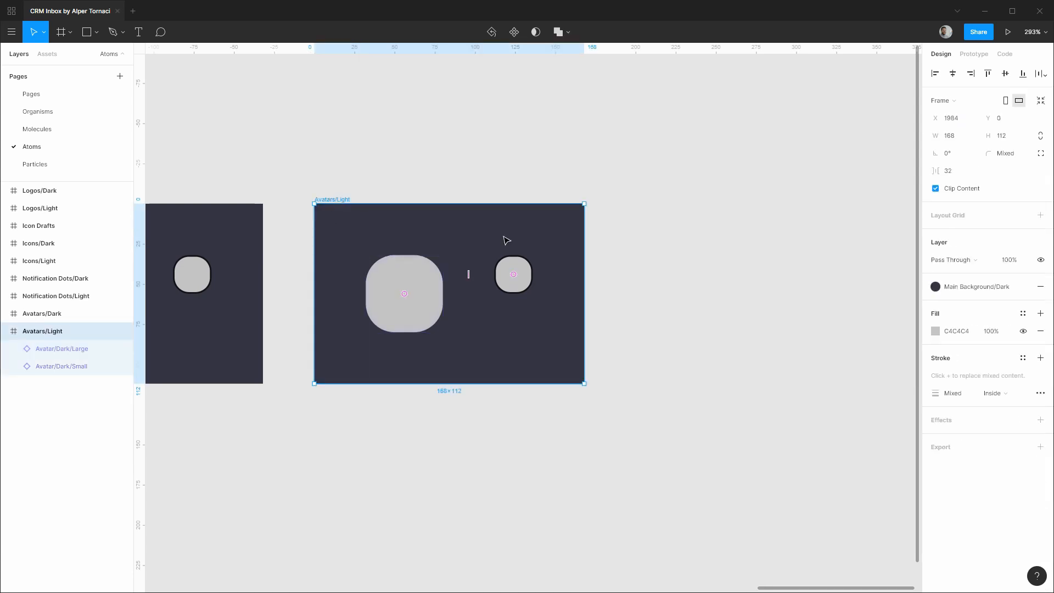
click(987, 287)
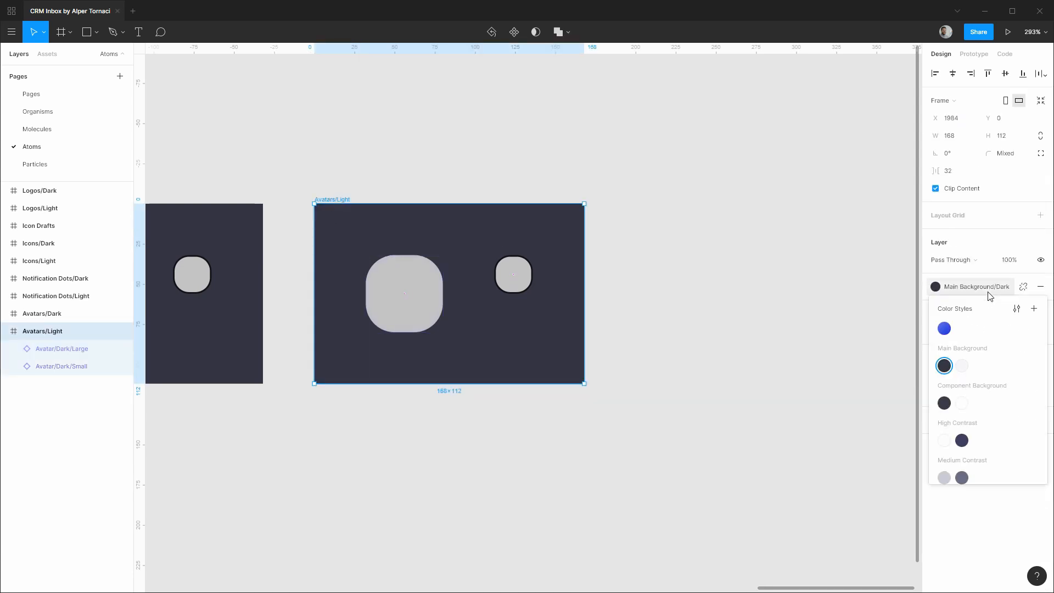
click(962, 367)
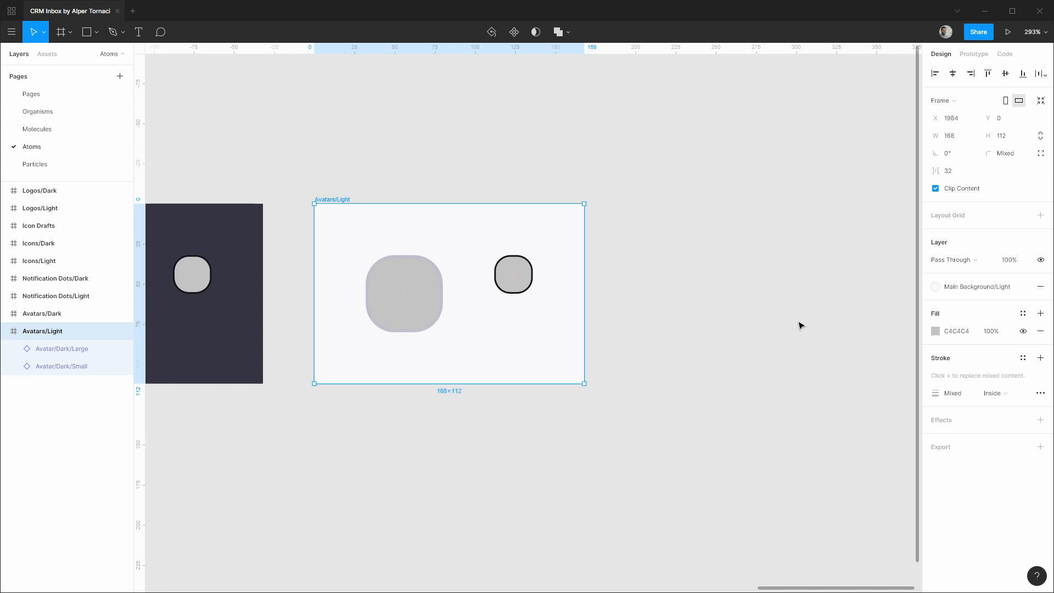
Switch the small avatar's stroke to Component Guide/Light as well.
click(512, 273)
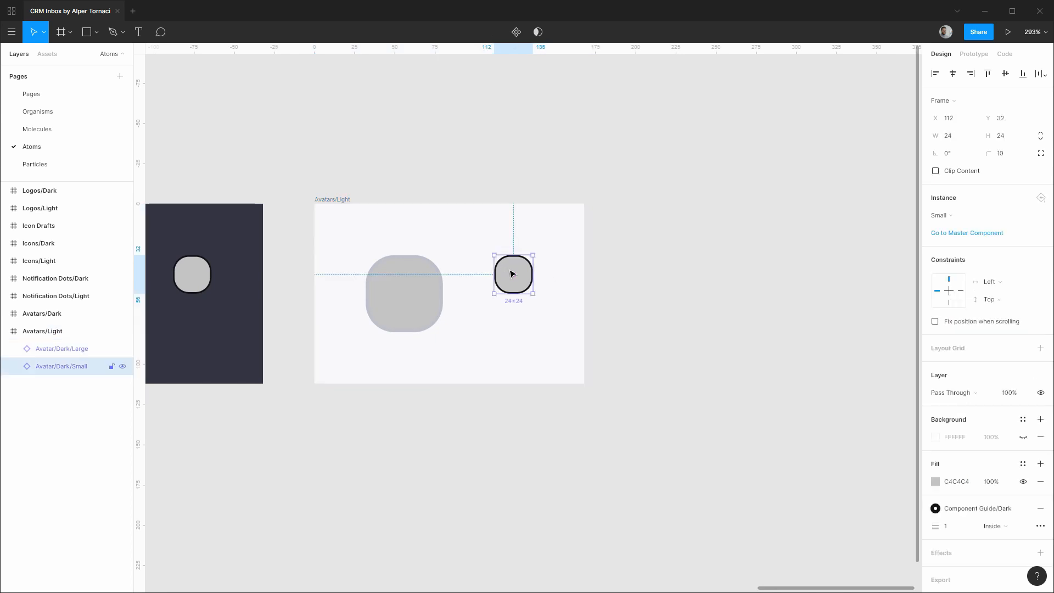
click(1000, 508)
scroll(995, 501, down, 5)
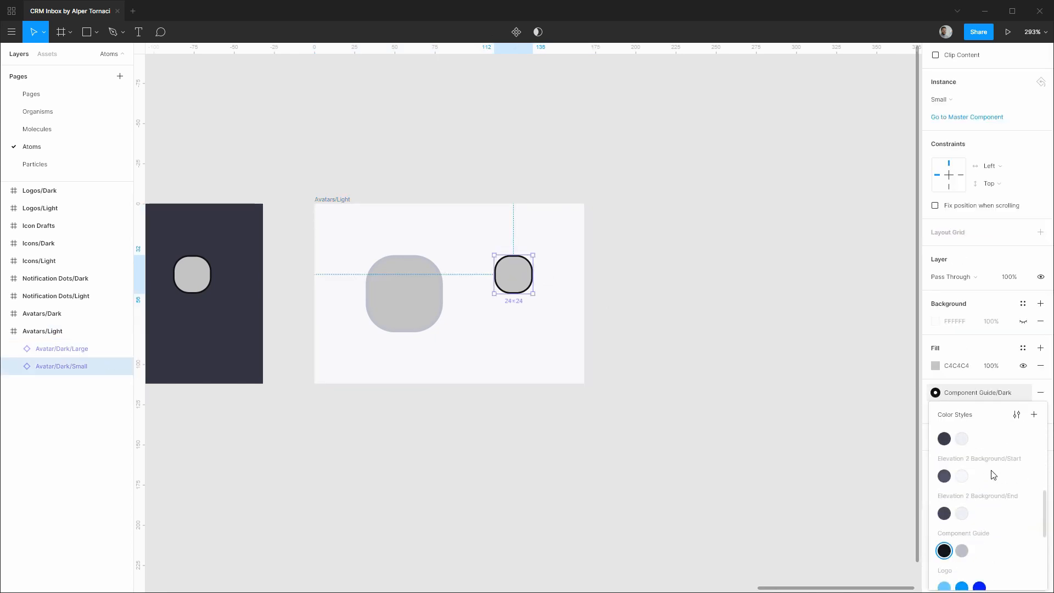
click(961, 551)
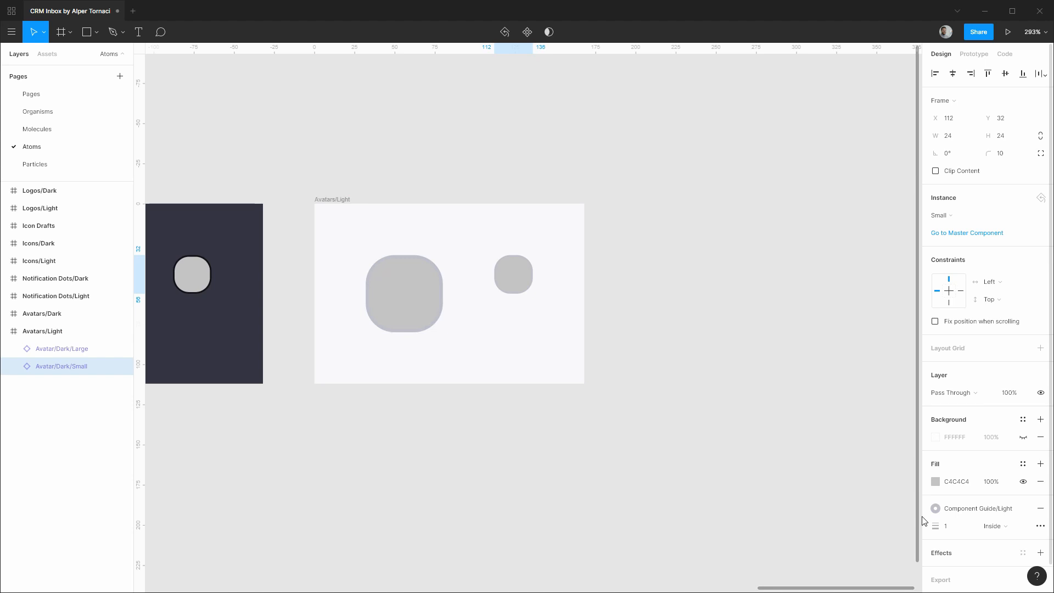
click(64, 354)
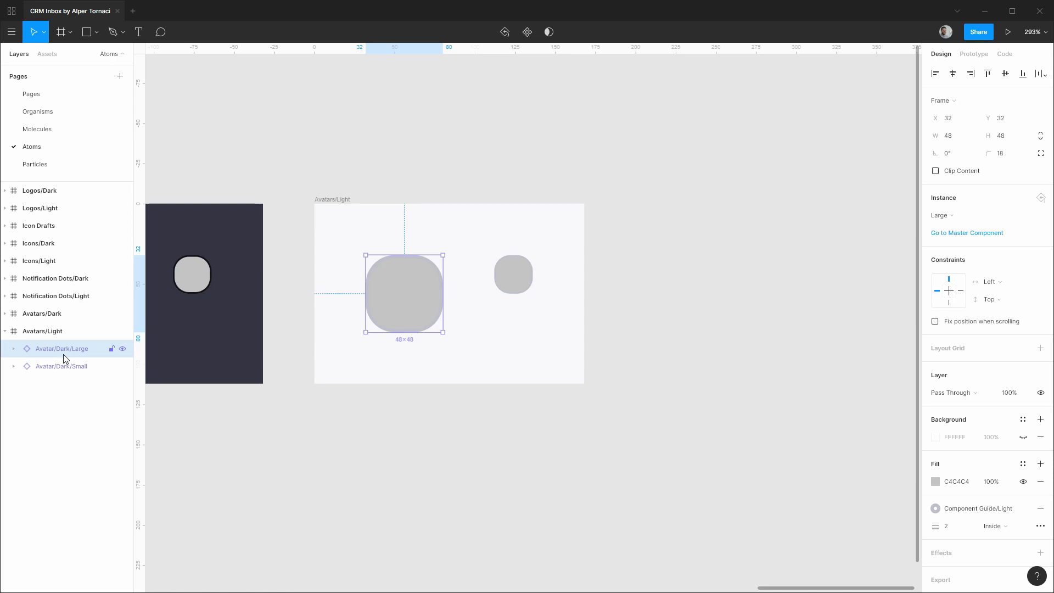
Make the large light avatar a component named Avatar/Light/Large.
key(ctrl+alt+k)
double_click(64, 354)
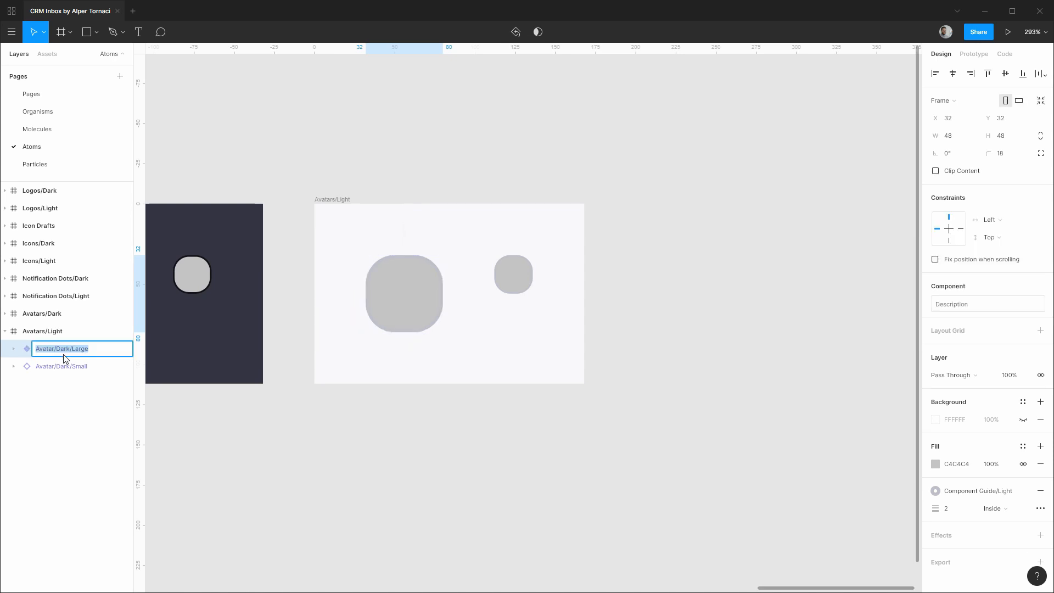
key(End)
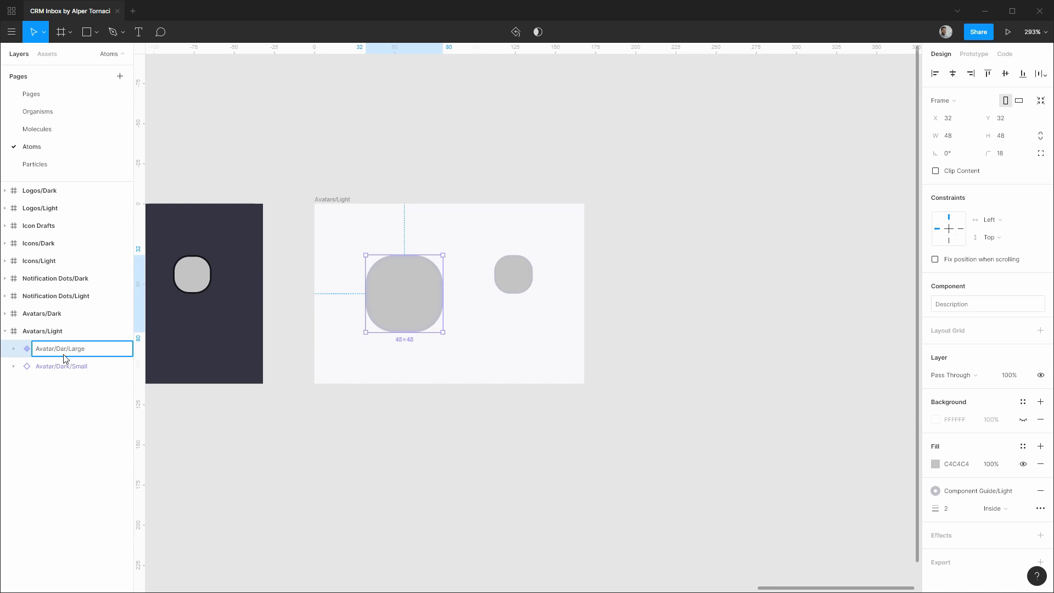
text(Light)
key(Return)
Make the small light avatar a component named Avatar/Light/Small.
click(65, 366)
key(ctrl+alt+k)
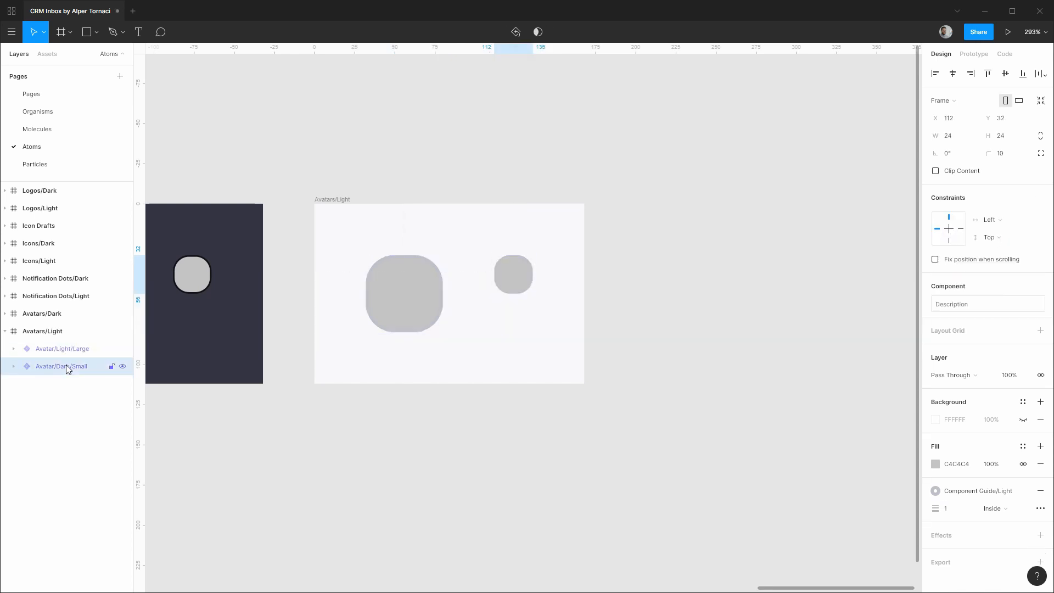
double_click(66, 366)
key(Right)
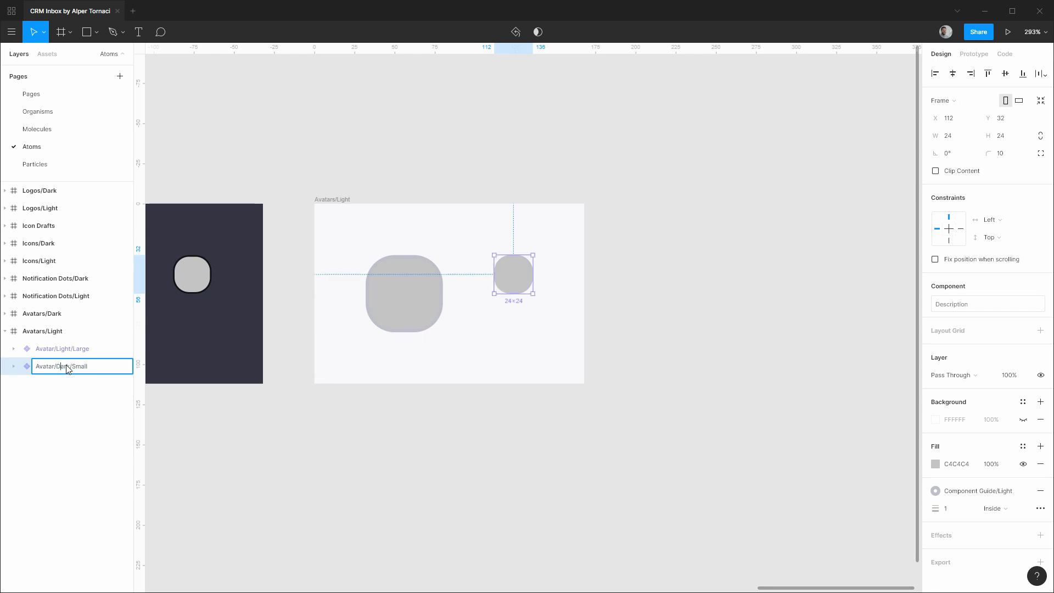
key(BackSpace)
text(Light)
key(Return)
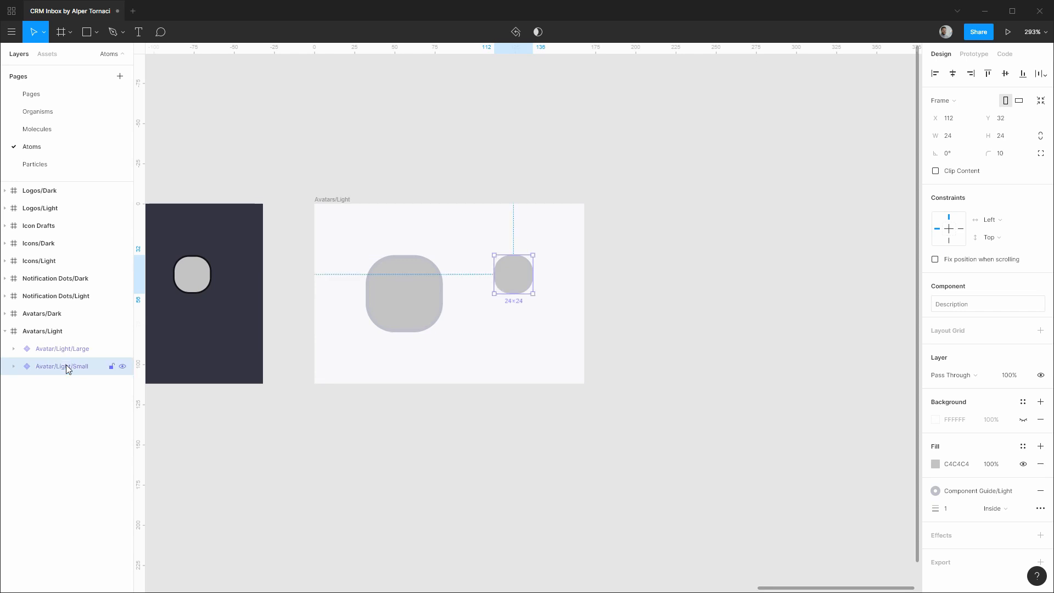
click(4, 330)
key(Escape)
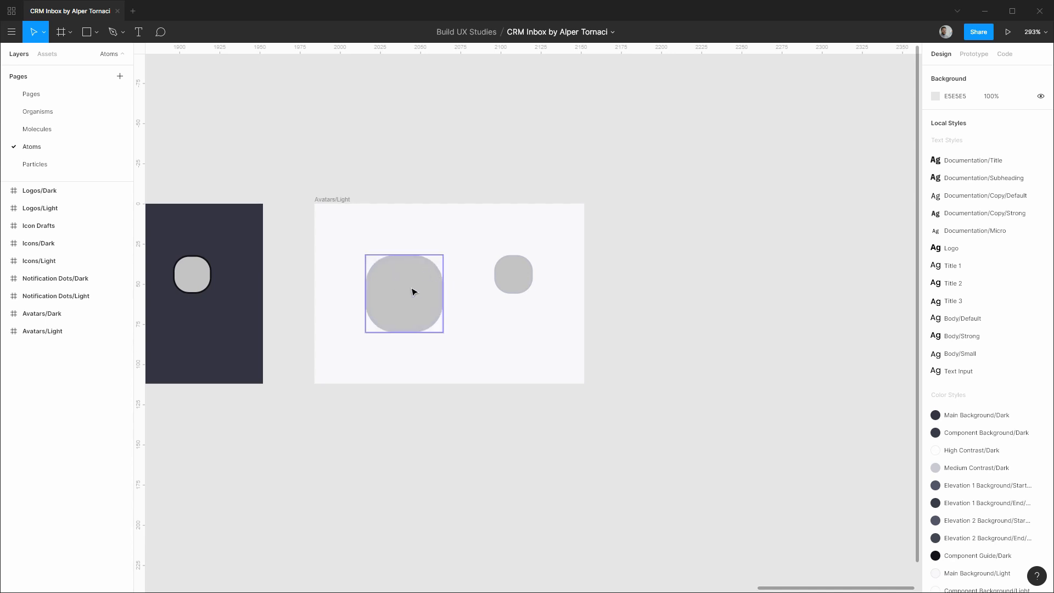
Change the large light avatar's inner ellipse fill from C4C4C4 to E9E9E9.
click(414, 291)
click(16, 349)
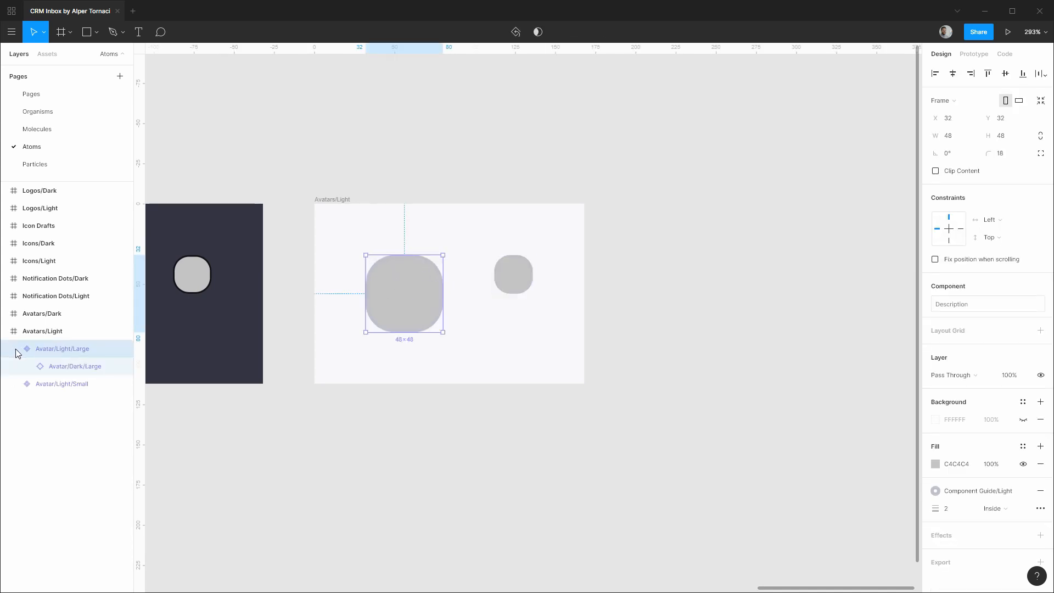
click(29, 366)
click(66, 384)
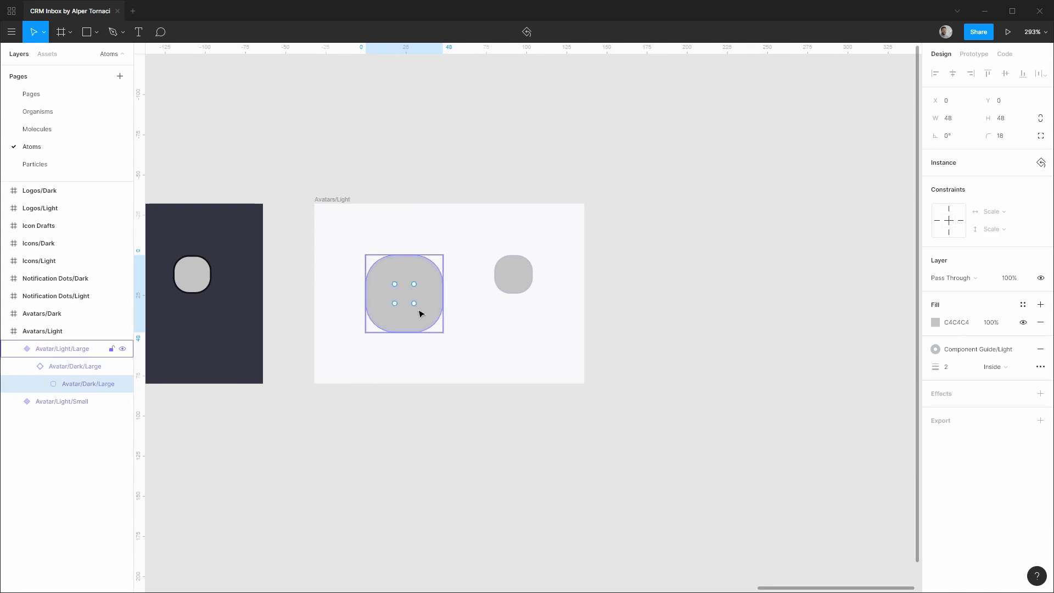
click(970, 325)
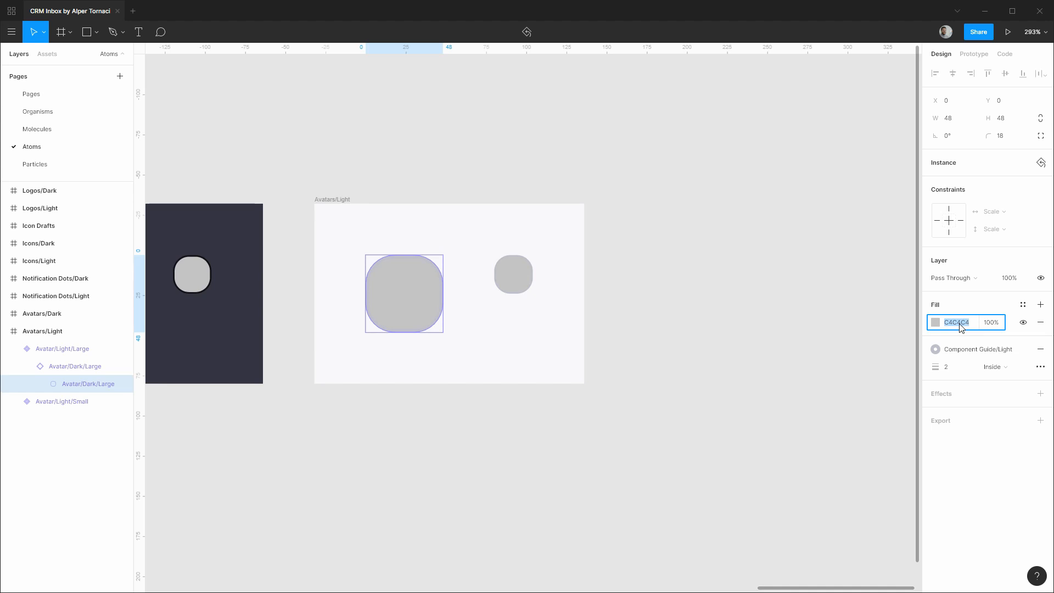
text(e9e9e9)
key(Return)
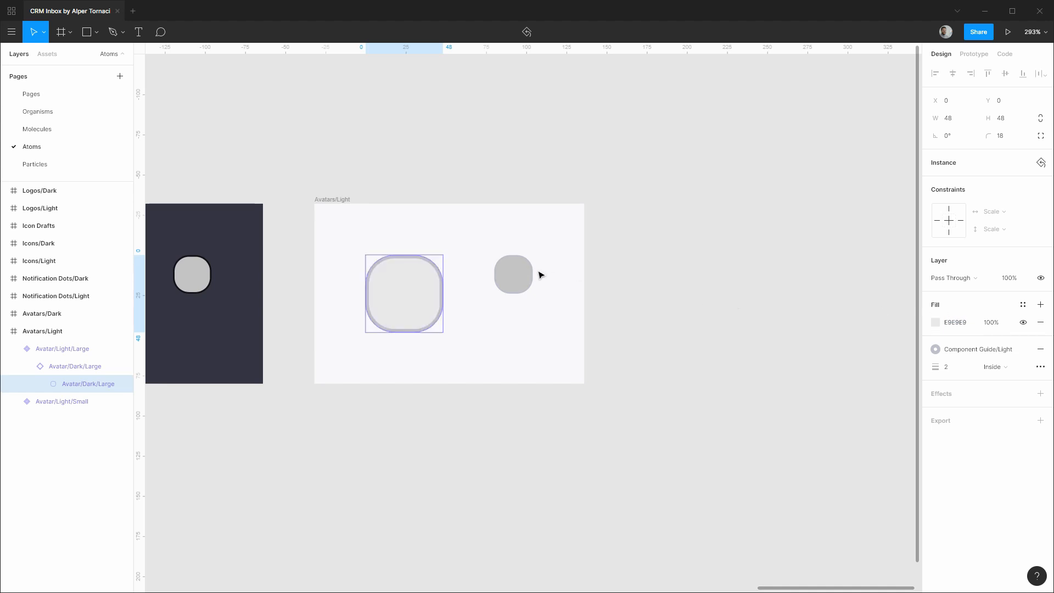
Change the small light avatar's fill to E9E9E9 as well.
click(516, 276)
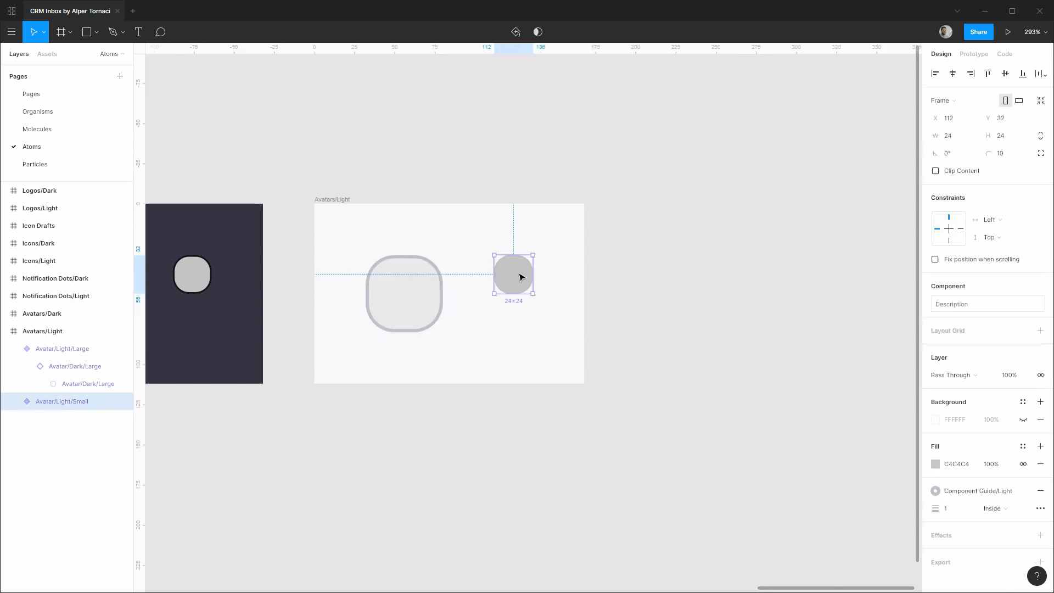
click(973, 470)
text(e9e9e9)
key(Return)
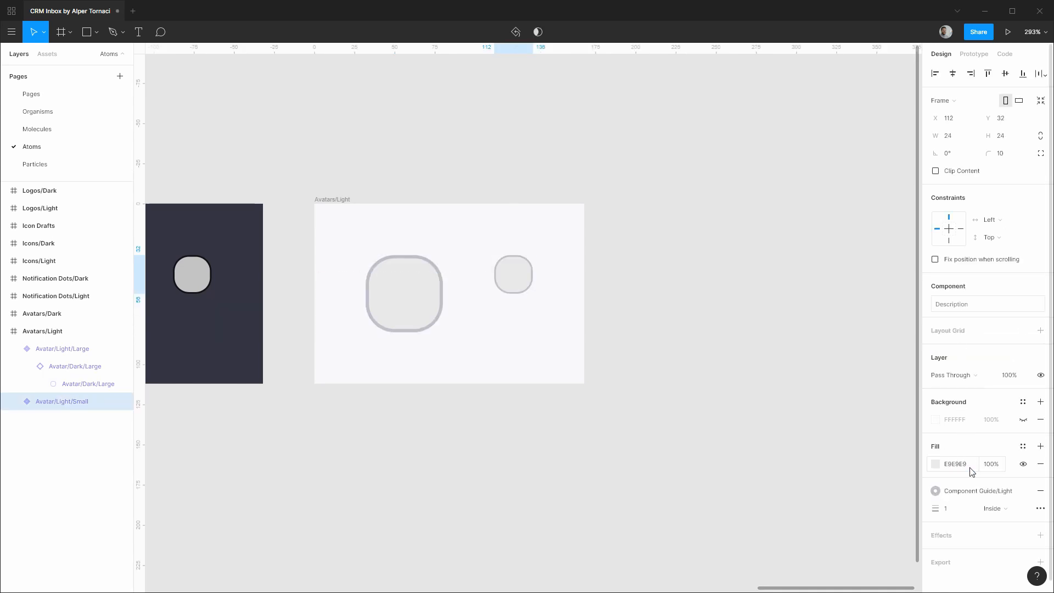
click(684, 349)
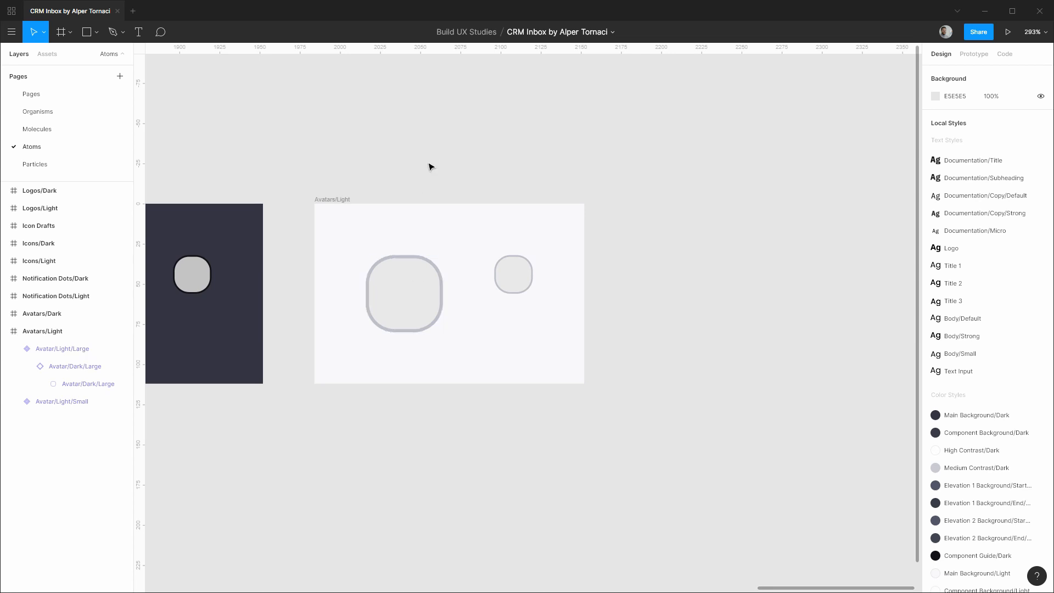
Collapse the Avatar/Light/Large and Avatars/Light layers, then view the Organisms page's Sidebars frame.
click(13, 349)
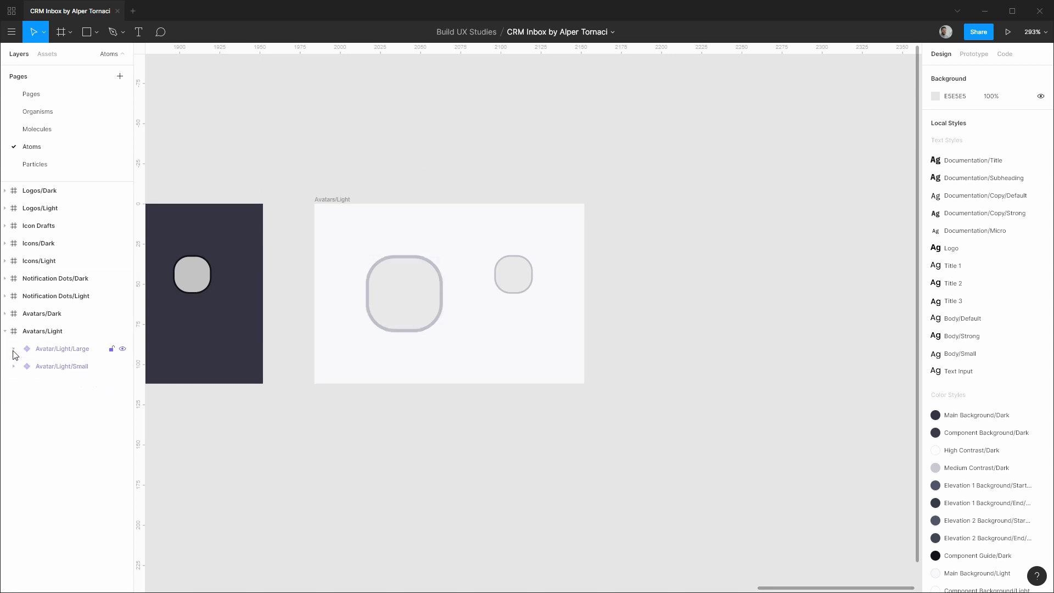
click(6, 331)
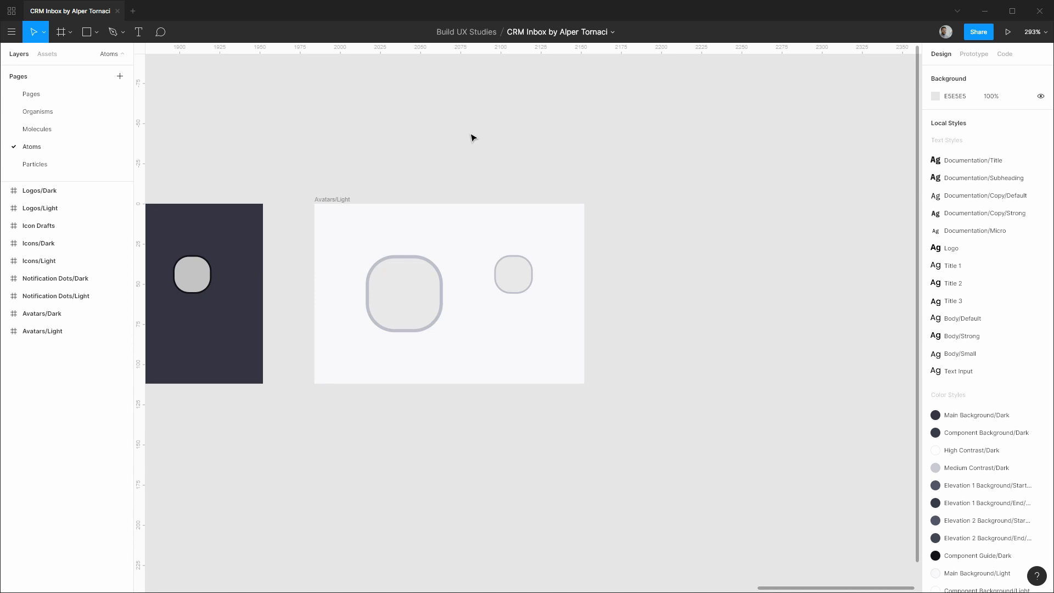
click(80, 113)
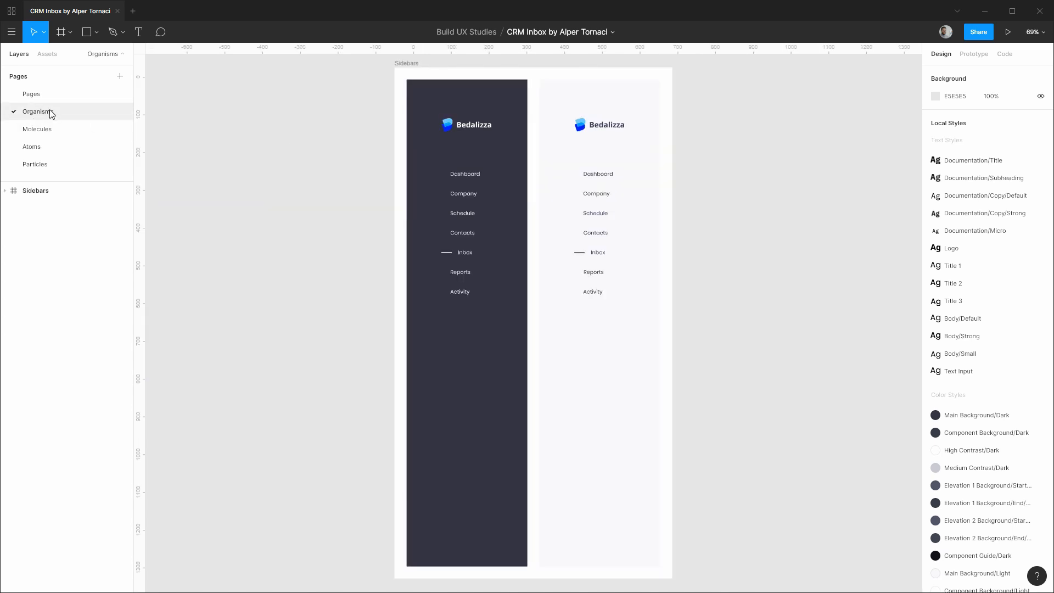
drag(842, 146, 559, 195)
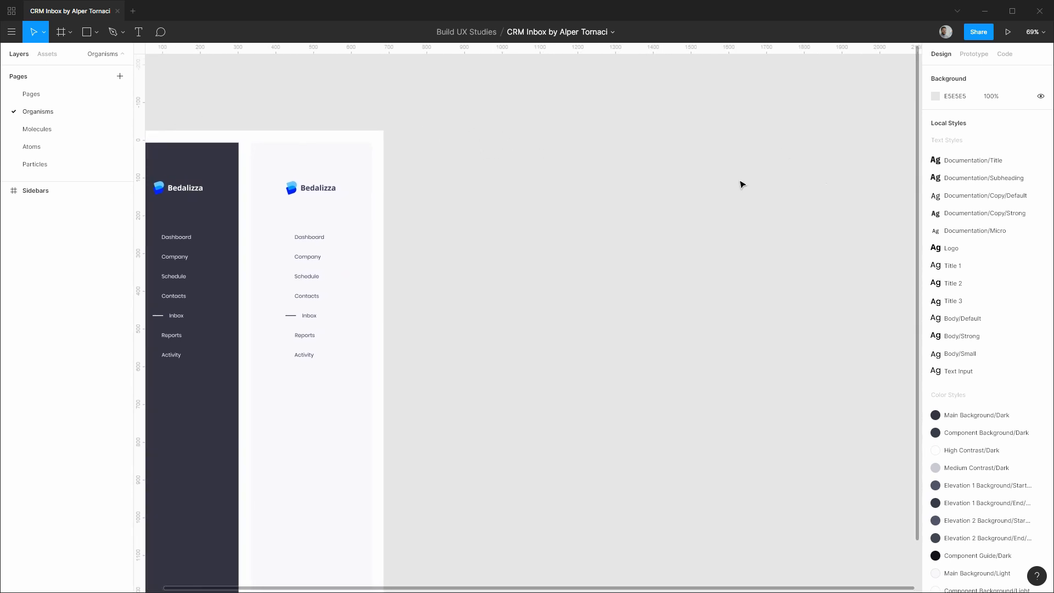
Go to the Pages page and pan to show the dark CRM Inbox design.
click(32, 94)
scroll(515, 205, down, 5)
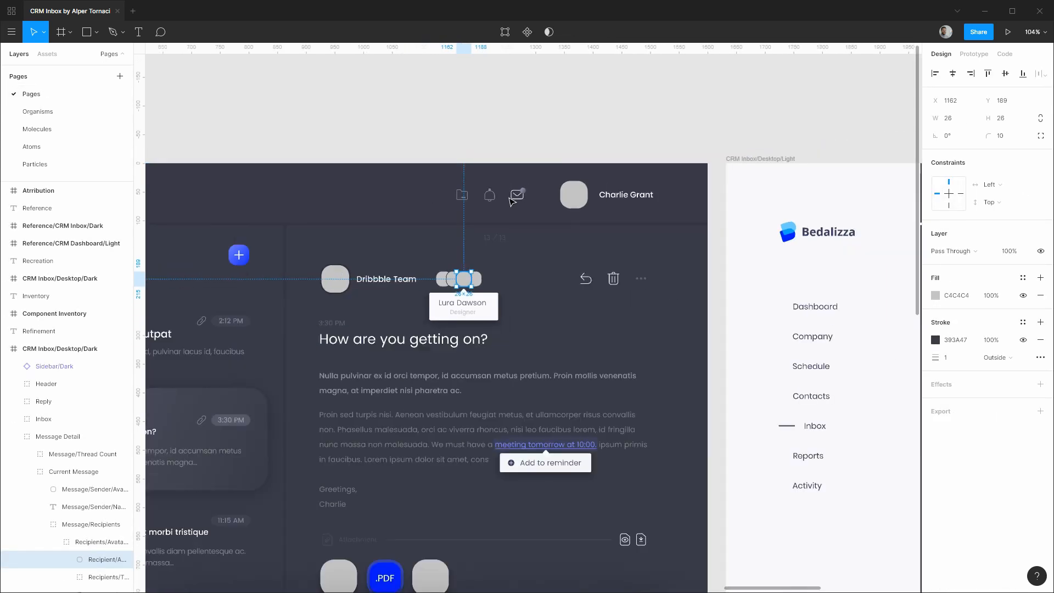
drag(282, 117, 662, 114)
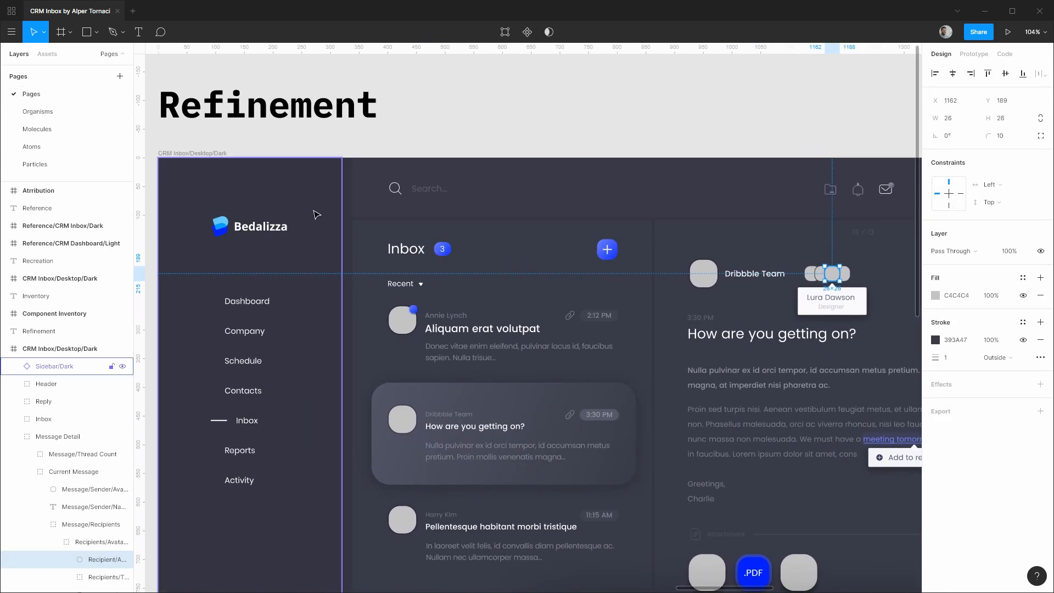
Select the Sidebar, then the inbox frame, then the Header group to read its 1261×104 size, then deselect.
click(337, 216)
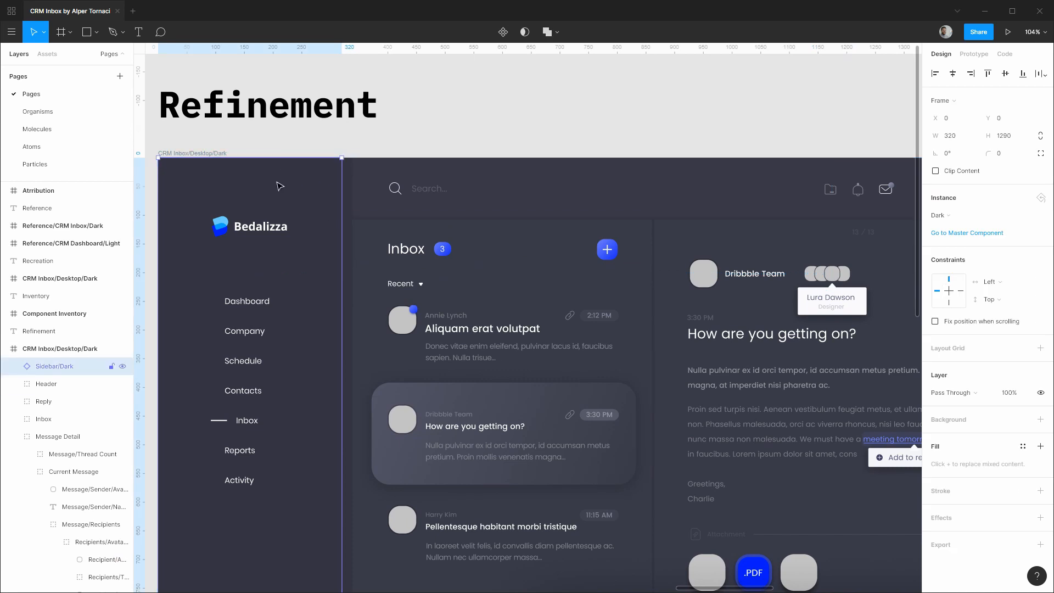
click(222, 154)
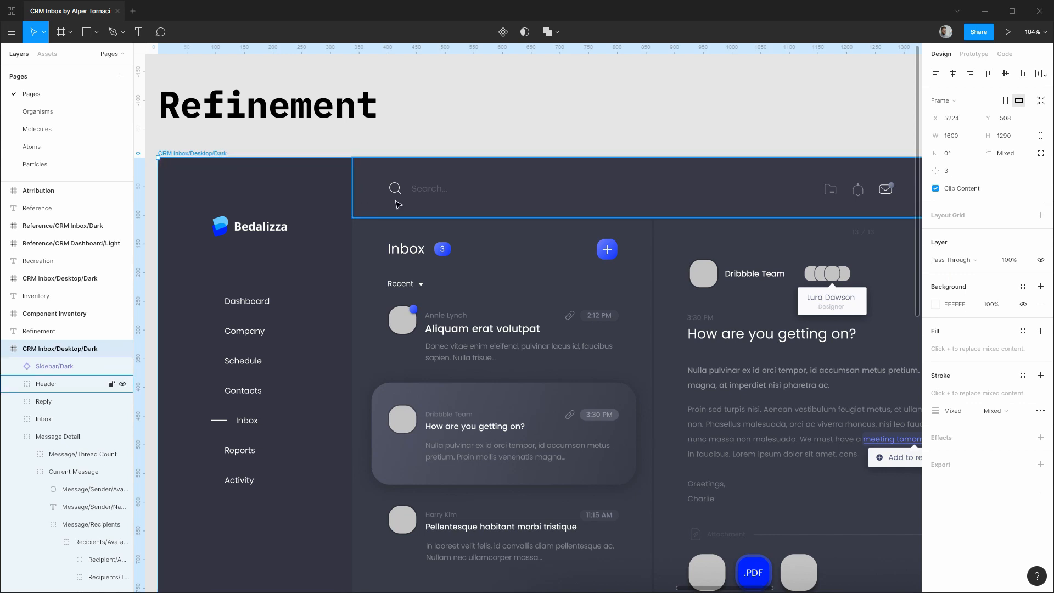
scroll(417, 213, up, 5)
click(433, 219)
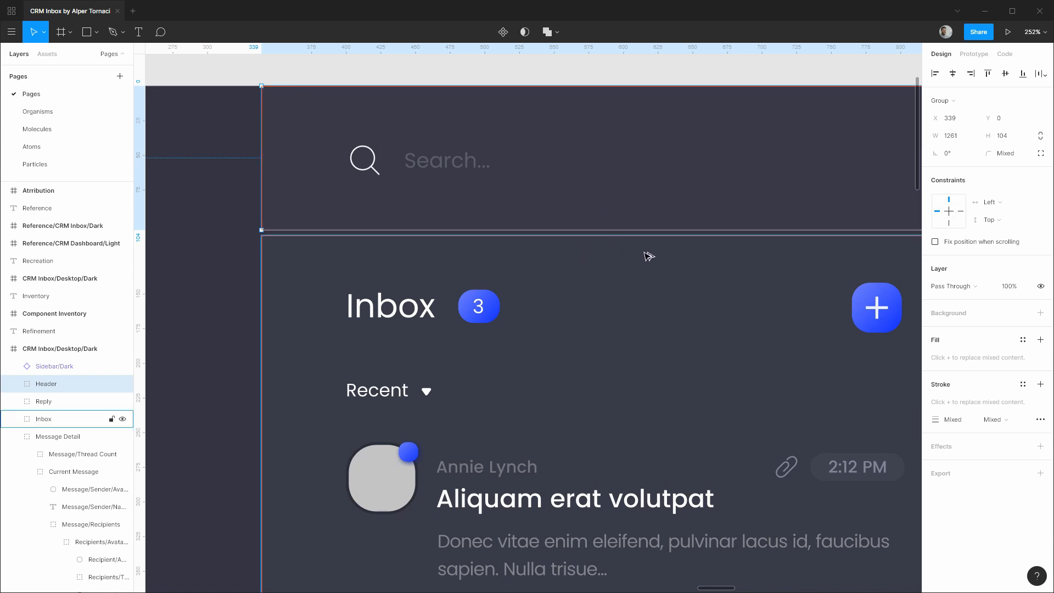
scroll(647, 254, down, 5)
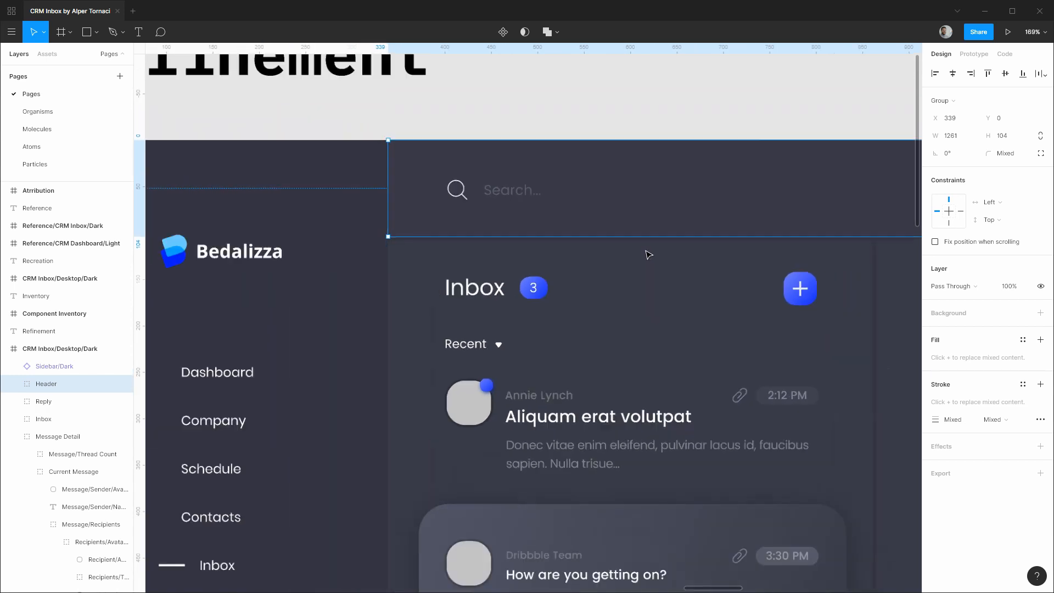
click(622, 139)
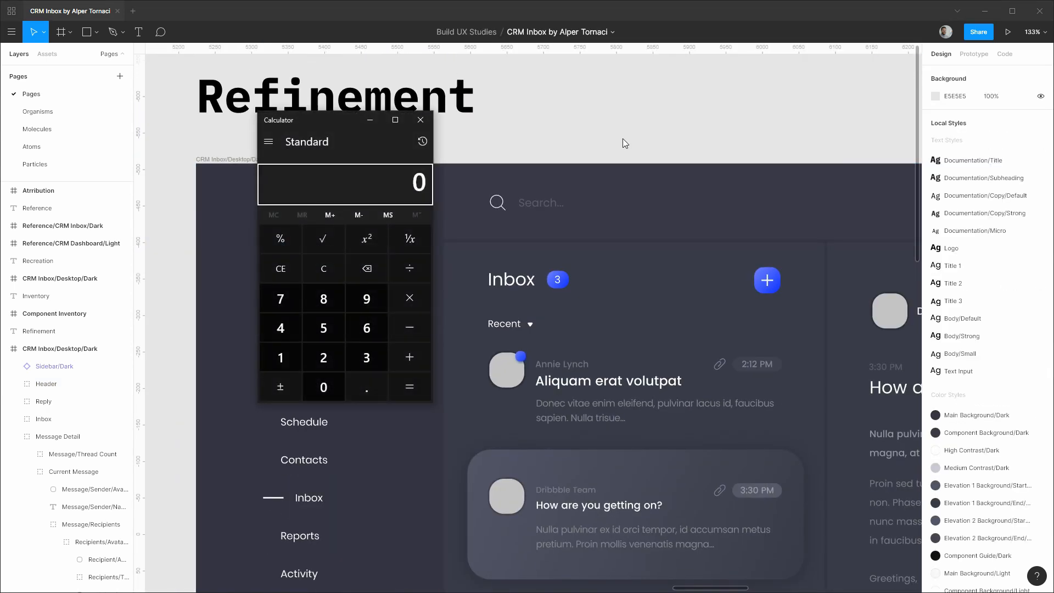
Compute 1600 − 4 − 320 in Calculator, getting 1,276.
click(280, 358)
click(367, 328)
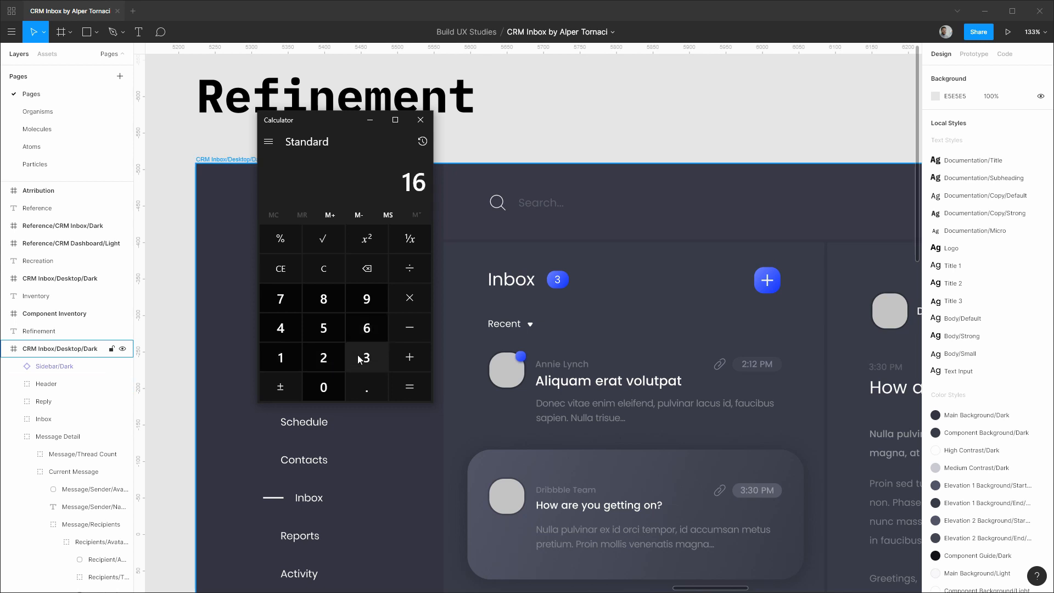
click(330, 386)
click(335, 387)
click(410, 322)
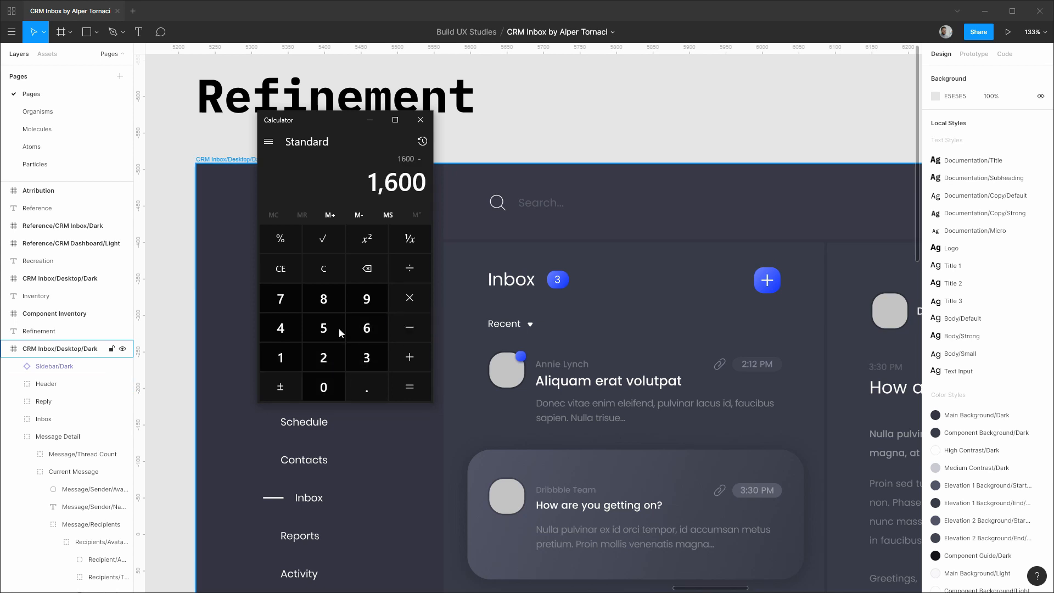
click(292, 330)
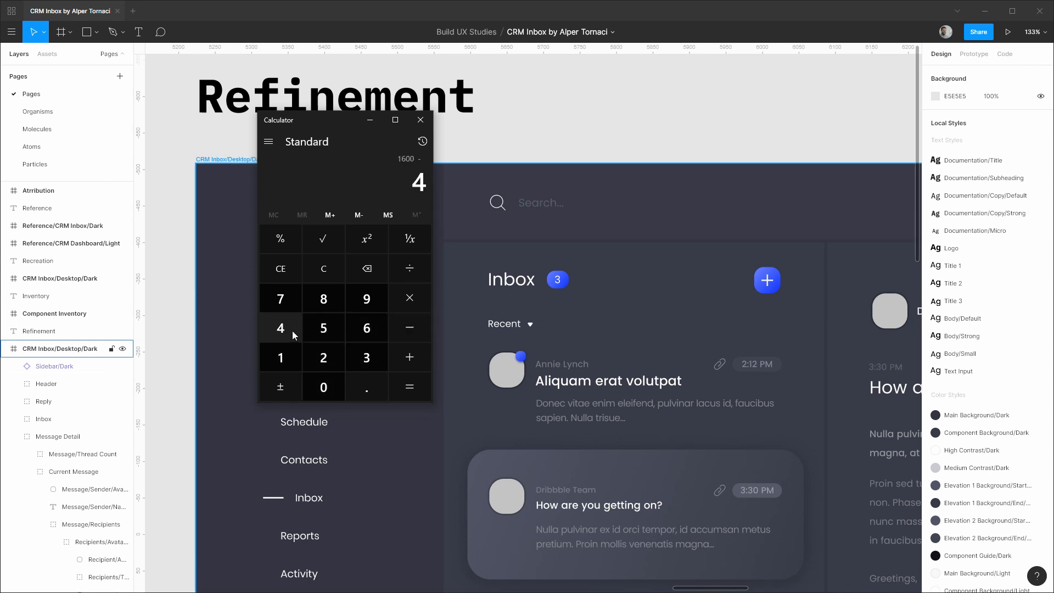
click(402, 323)
click(367, 357)
click(335, 360)
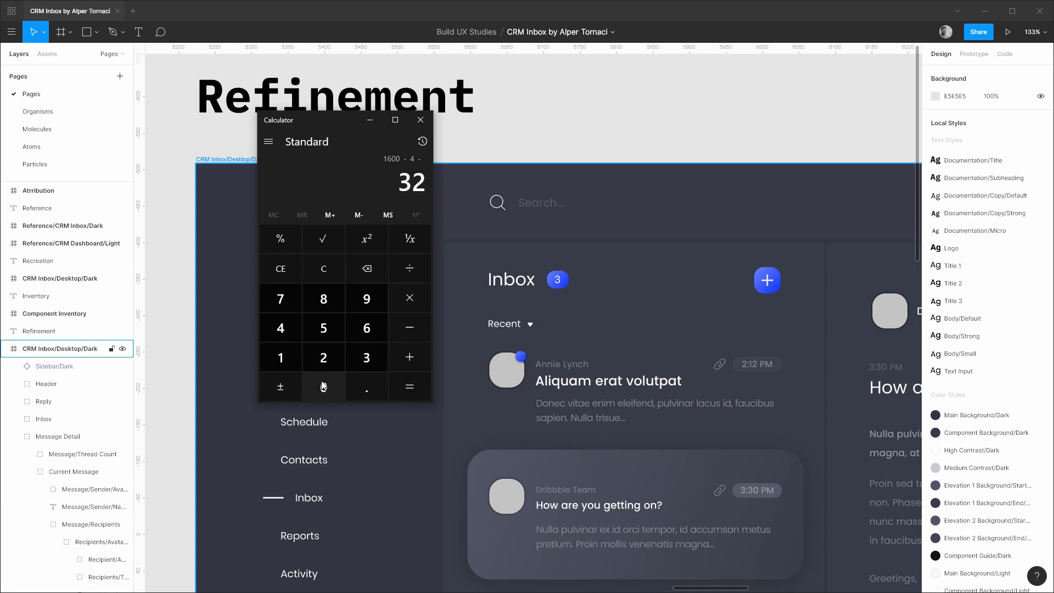
click(323, 386)
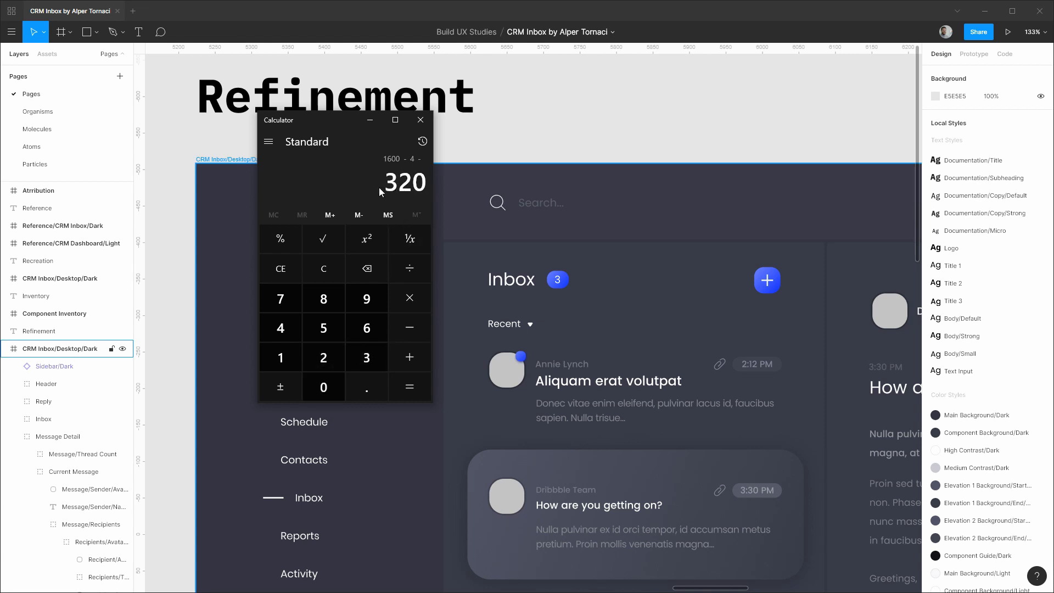
click(399, 379)
Close Calculator and draw a rectangle right of the Organisms Sidebars, setting its width to 1276.
click(422, 122)
click(81, 117)
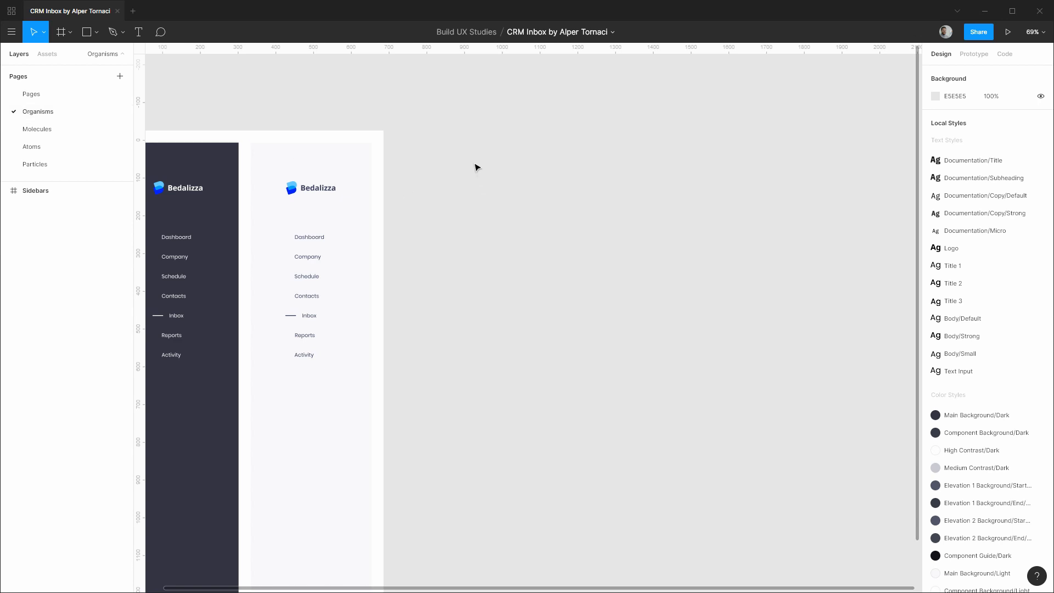
key(r)
drag(446, 141, 872, 217)
click(964, 122)
text(12)
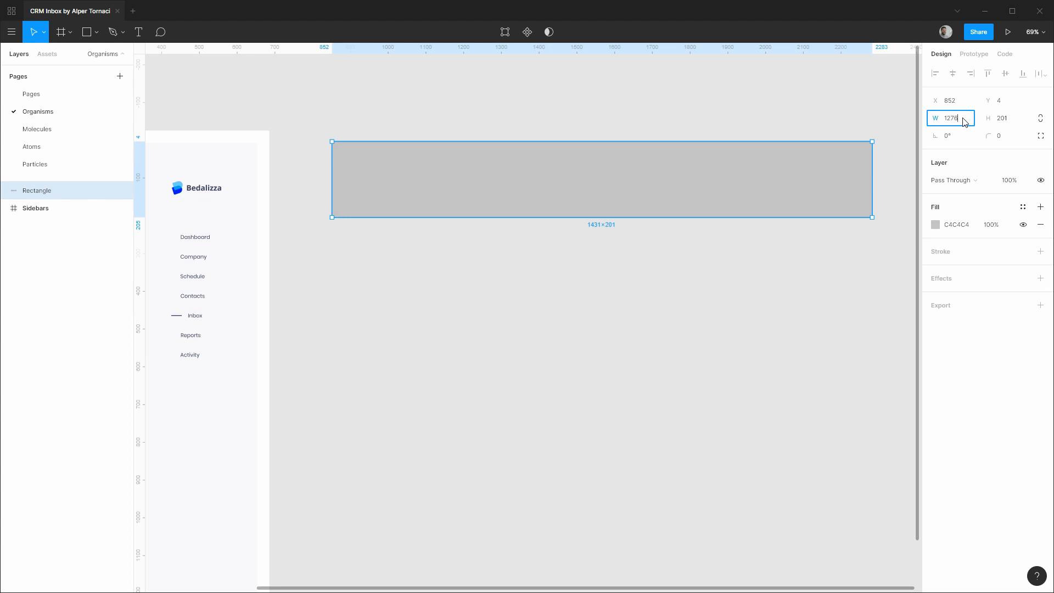
text(76)
key(Return)
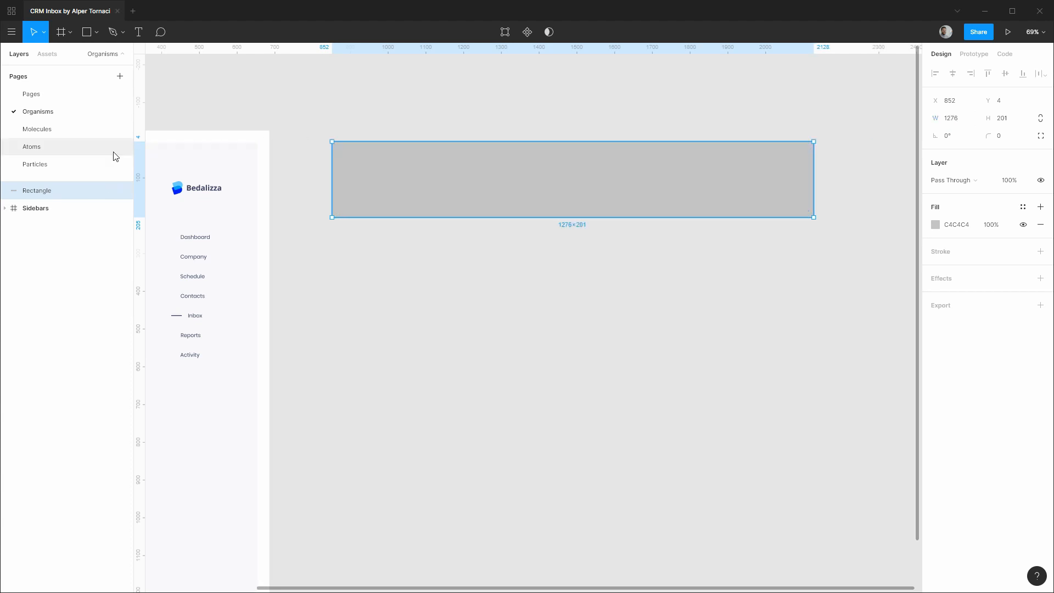
Glance at the Particles page, then select the dark inbox's 1261×104 Header group on Pages and pan to its icons.
click(63, 164)
scroll(337, 193, up, 5)
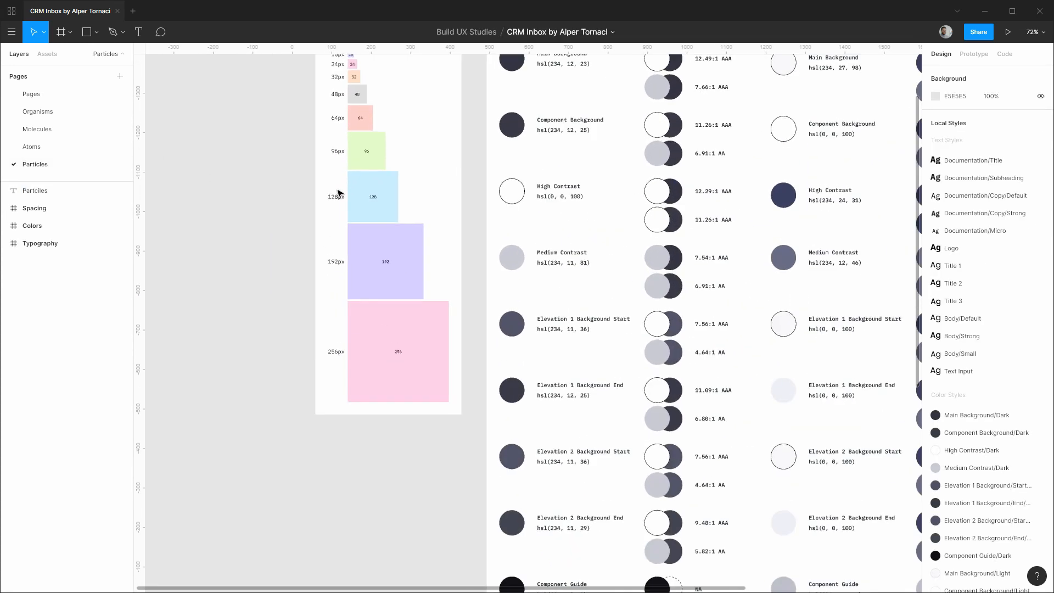
scroll(508, 203, up, 3)
scroll(509, 203, up, 2)
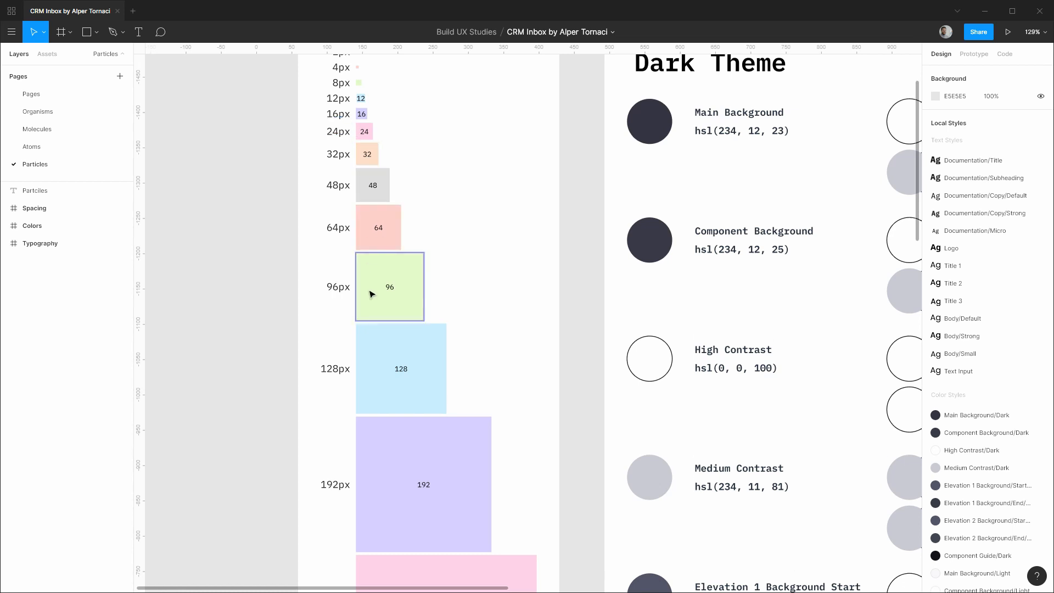
click(59, 98)
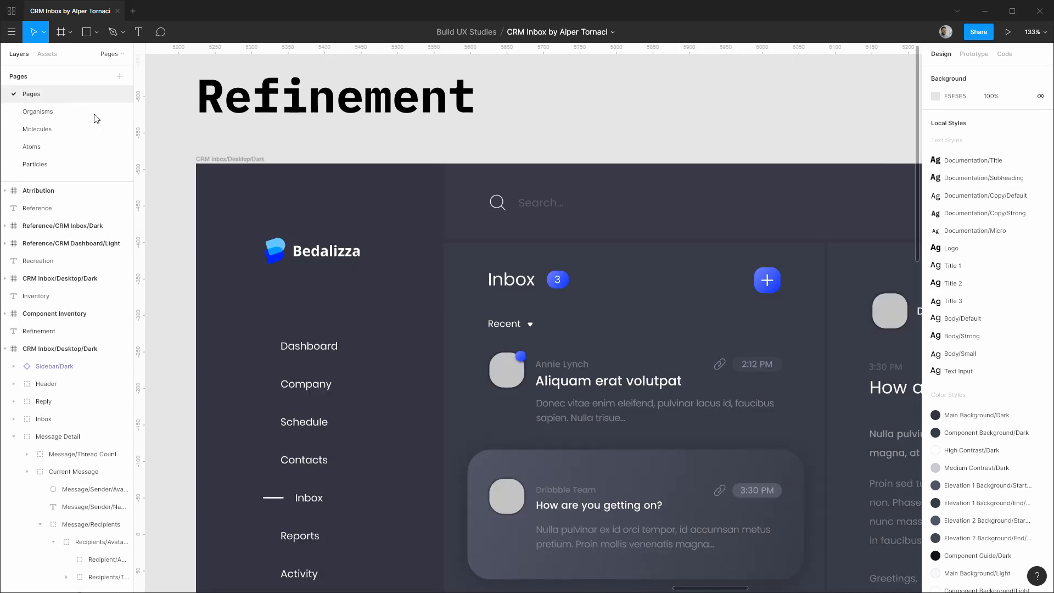
click(609, 213)
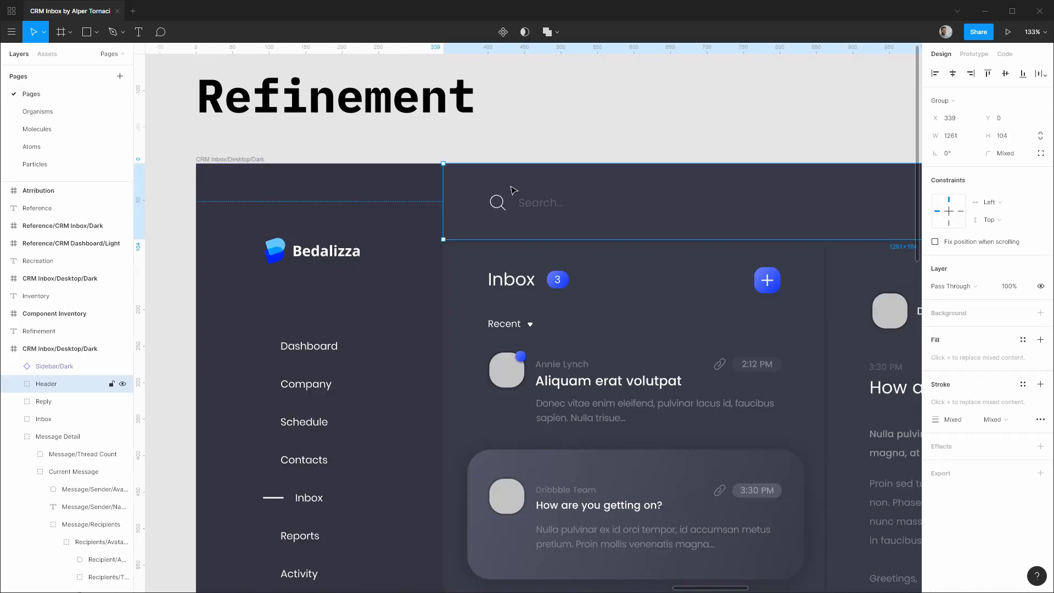
drag(842, 200, 532, 199)
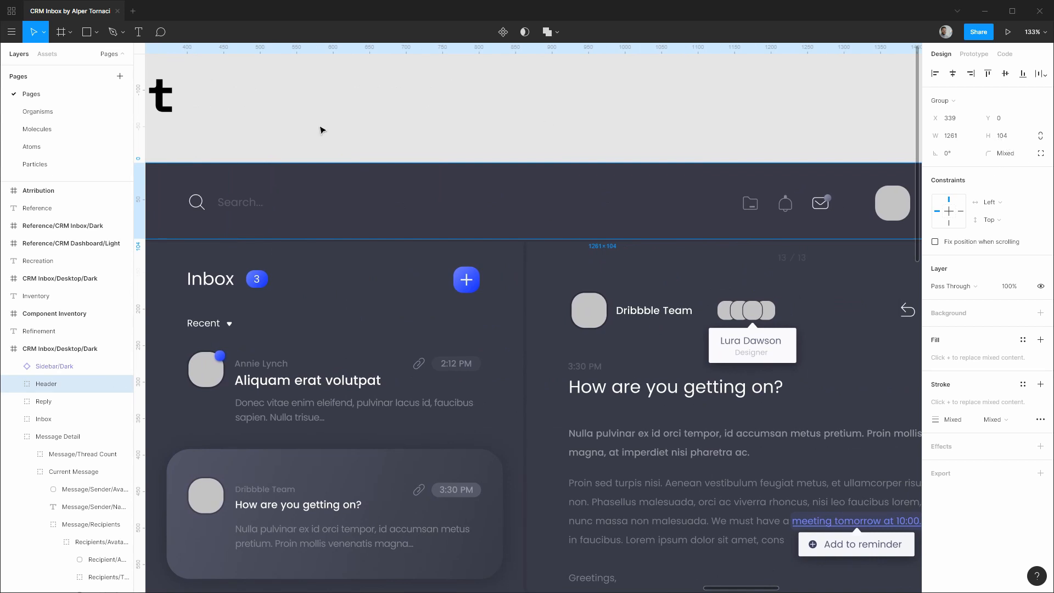
On the Organisms page, set the grey rectangle's height to 96.
click(84, 113)
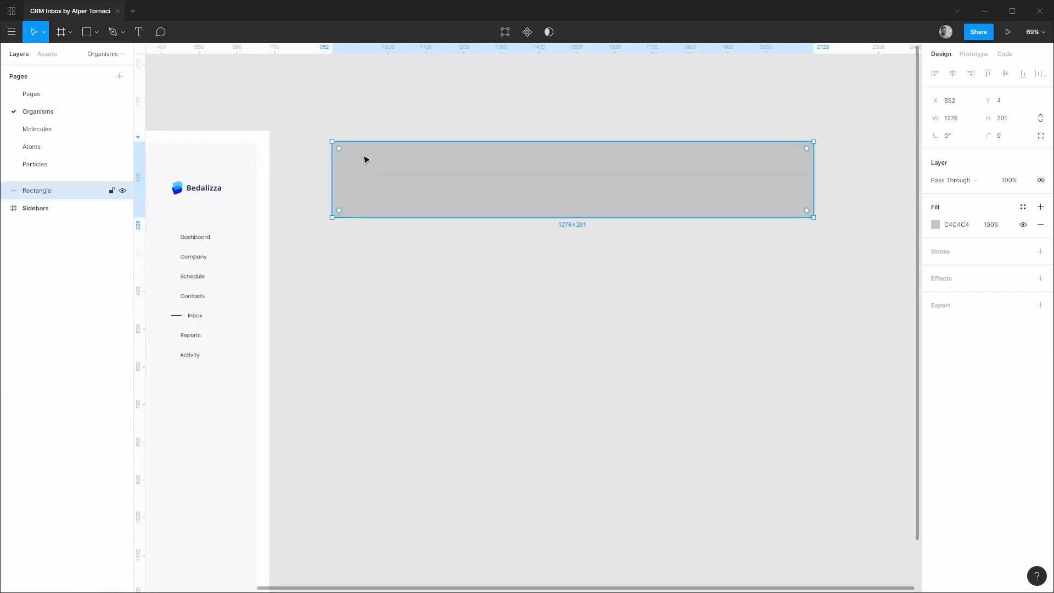
click(1003, 120)
text(96)
key(Return)
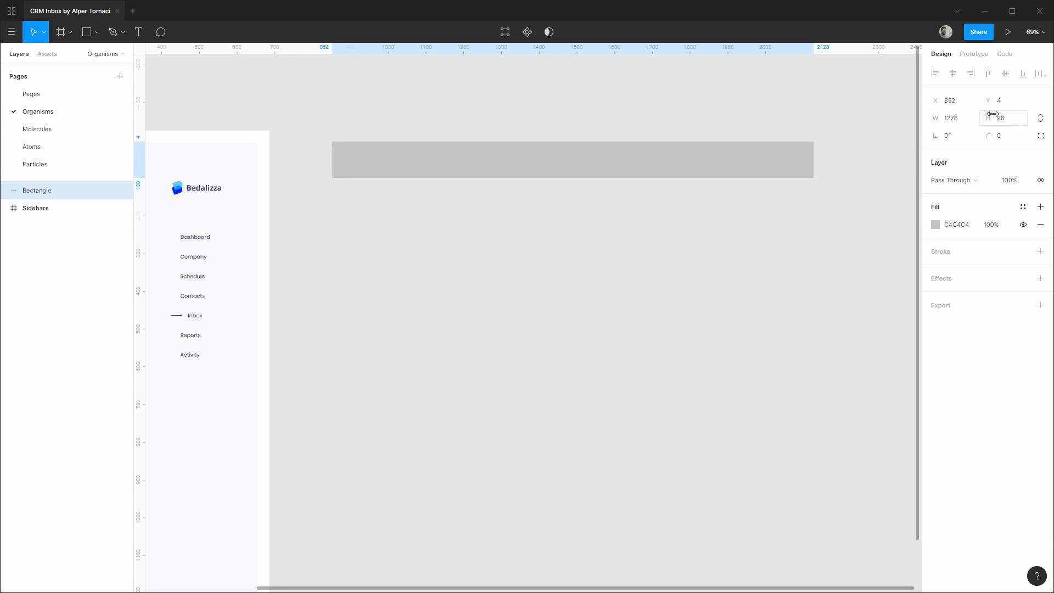
Fill the rectangle with Component Background/Dark and rename its layer Header/Plate.
click(1022, 207)
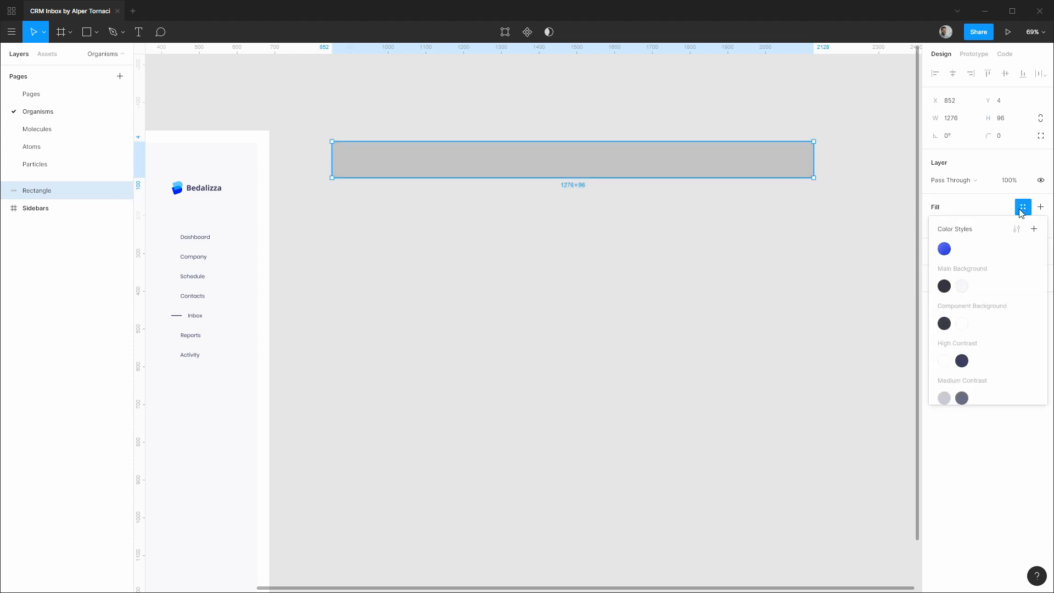
click(944, 324)
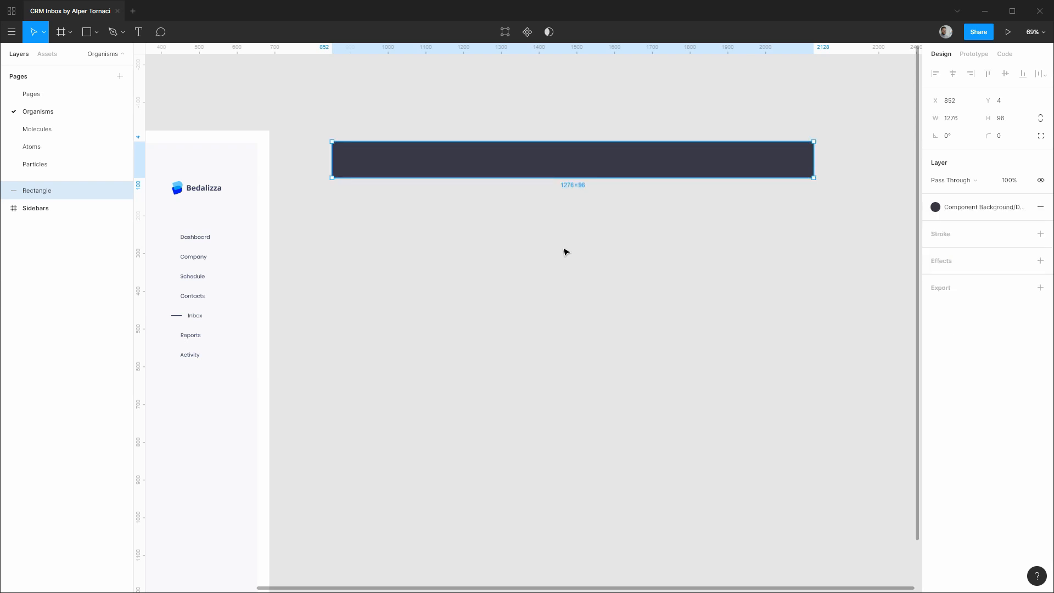
key(ctrl+r)
text(H)
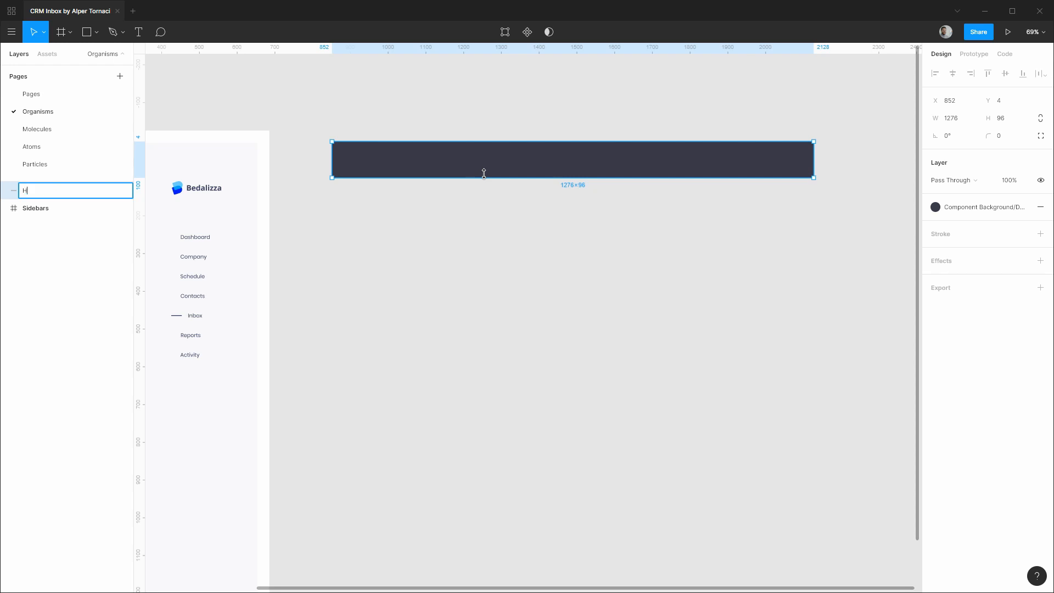
text(eader/Plate)
key(Return)
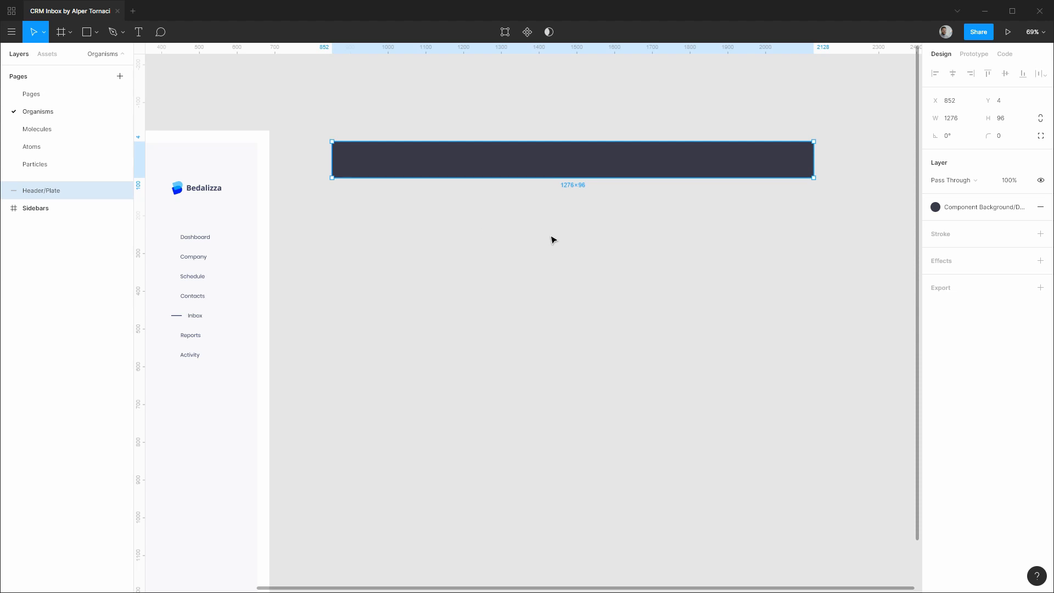
key(alt+2)
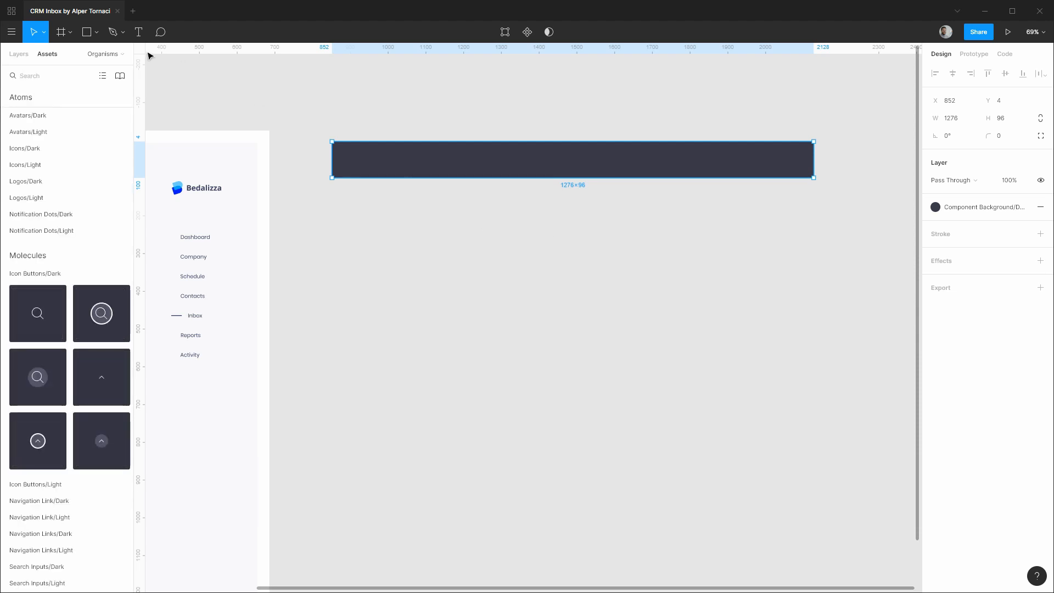
Place a 256×48 Search Input/Dark from Assets on the header plate at X 933, Y 28.
click(6, 274)
key(Escape)
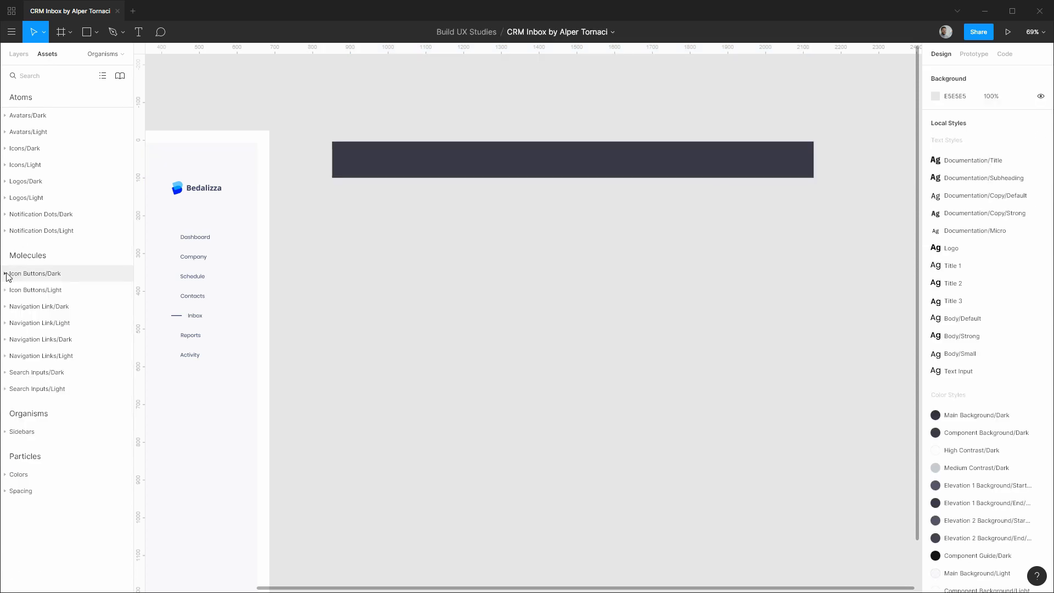
click(30, 372)
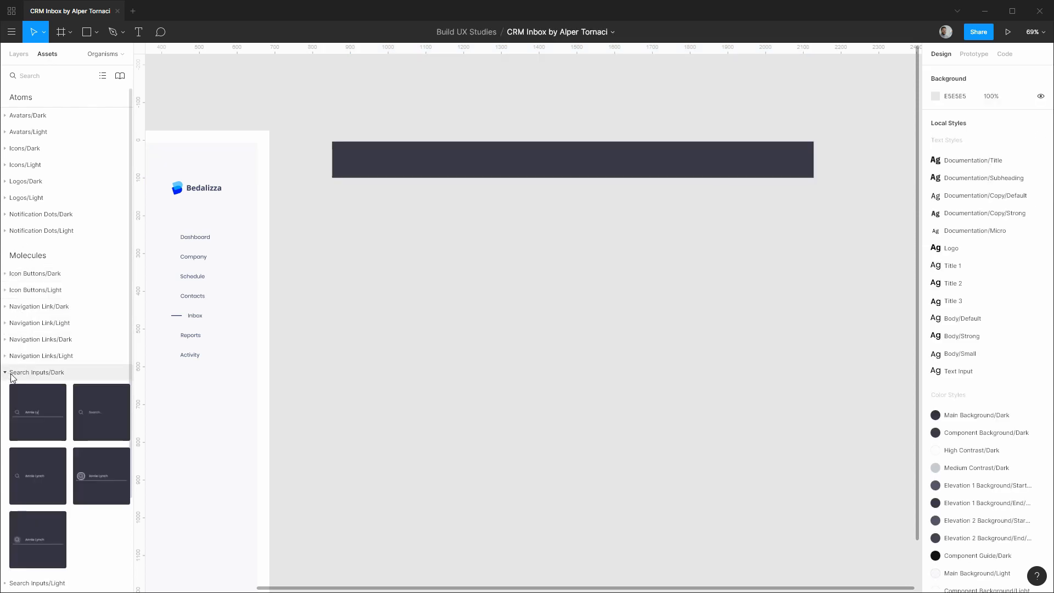
scroll(84, 344, down, 3)
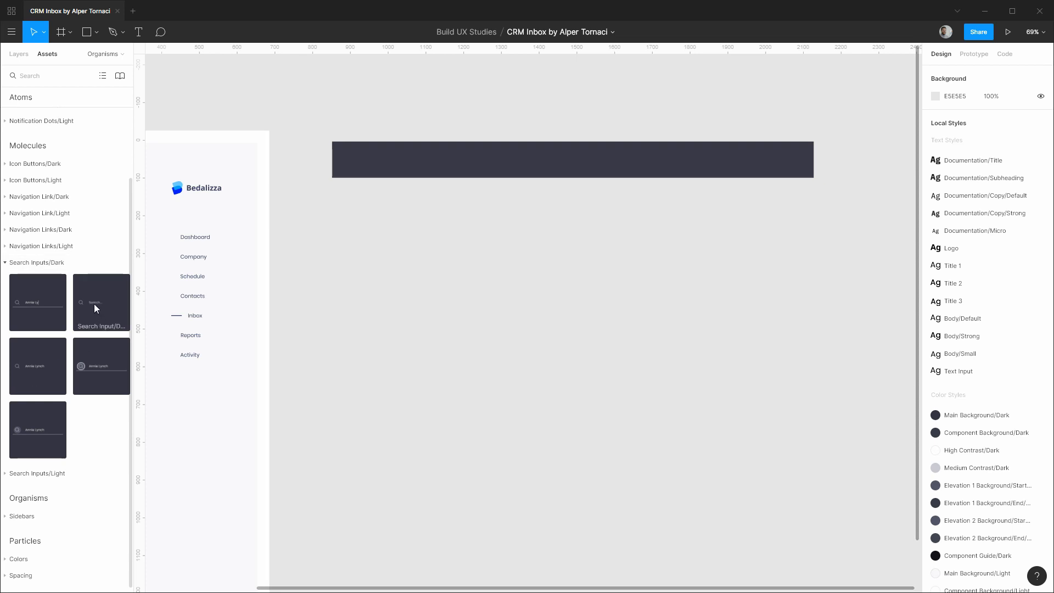
drag(94, 304, 416, 182)
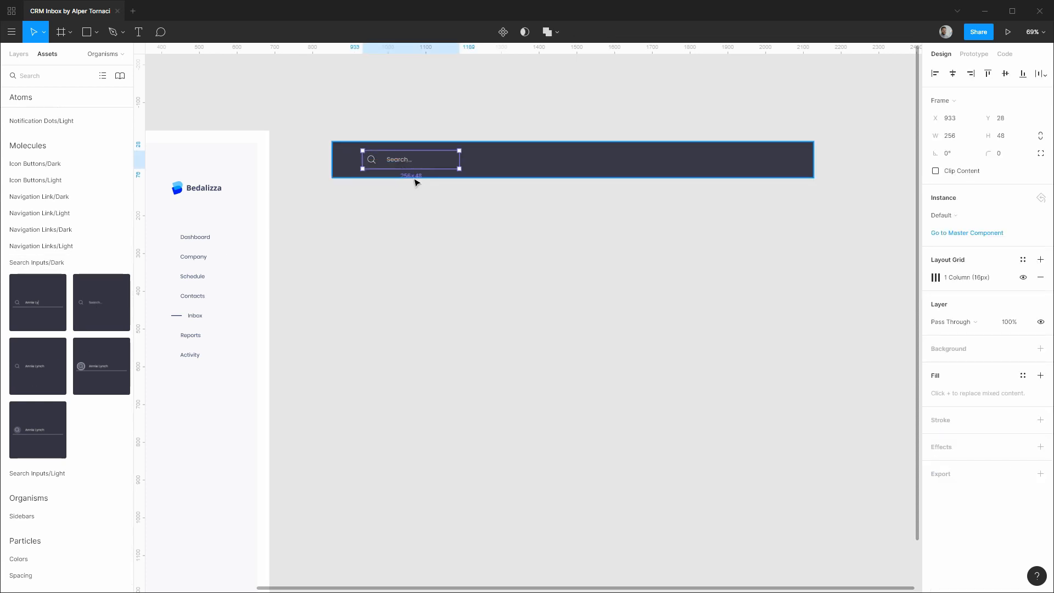
Return to the Layers list and view the reference dark header on the Pages page.
click(22, 58)
click(37, 95)
scroll(804, 189, right, 5)
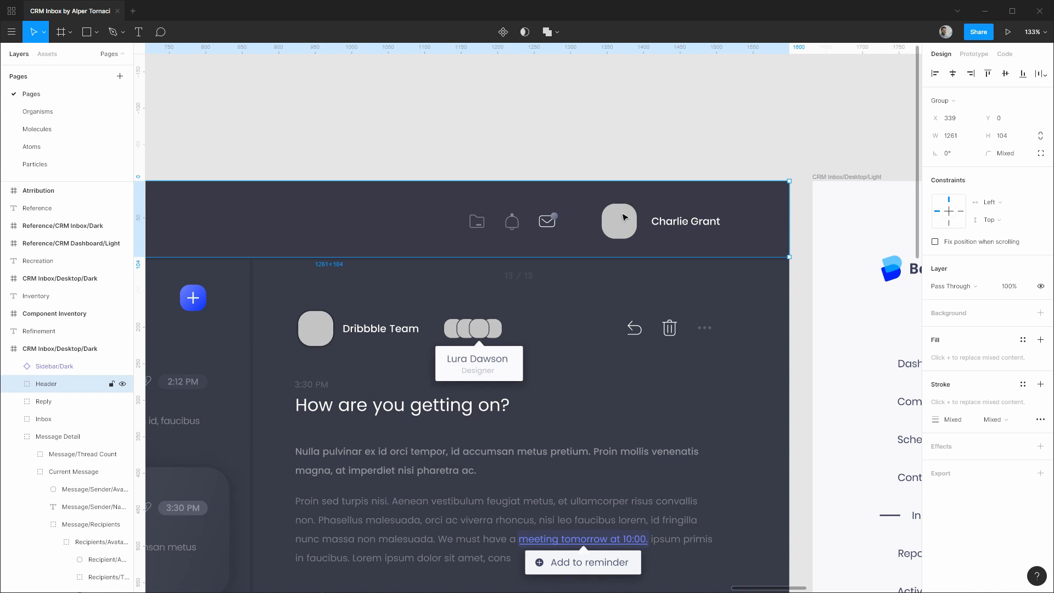
Back on Organisms, place an Icon Button/Dark/Large/Default near the header plate's right end.
click(66, 112)
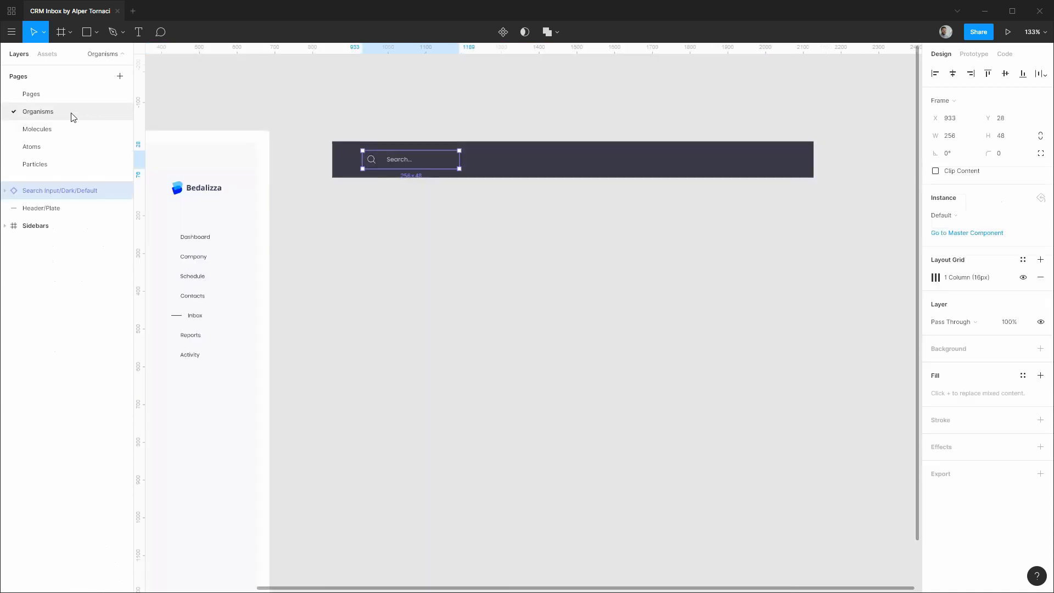
scroll(703, 196, right, 2)
drag(702, 196, 547, 230)
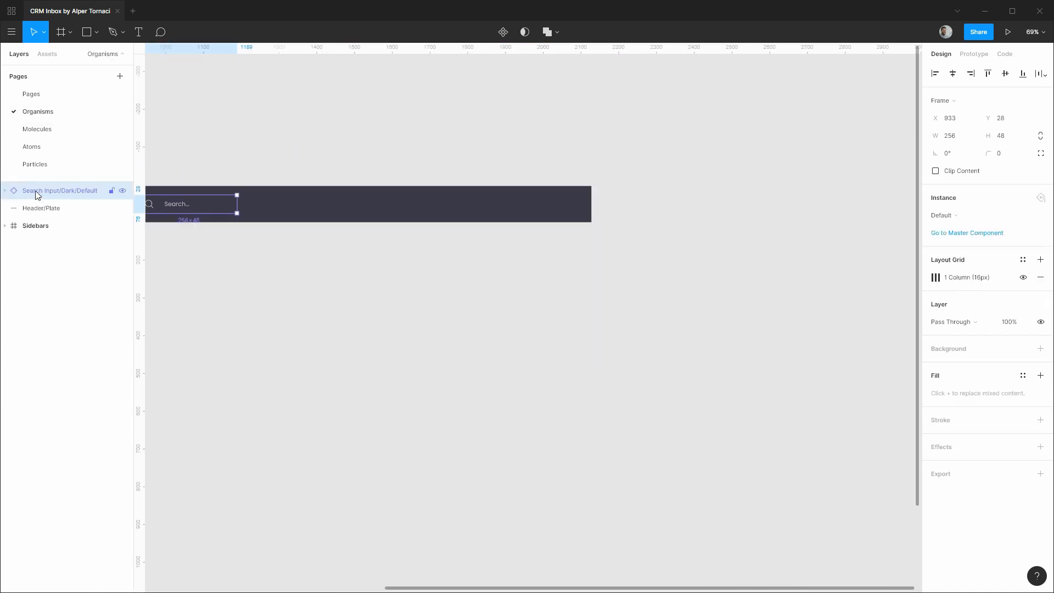
click(46, 56)
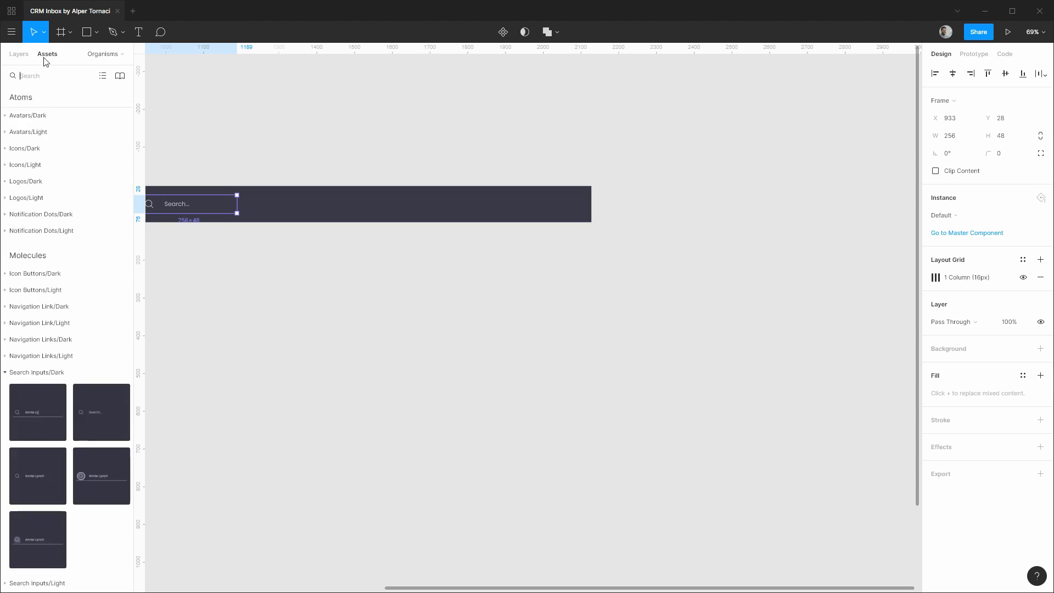
click(6, 274)
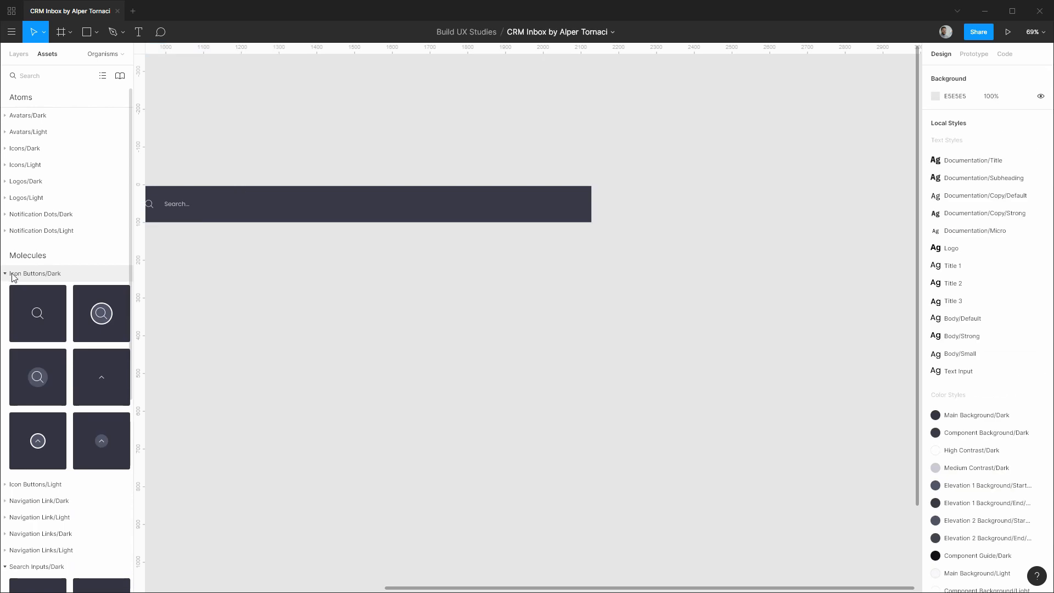
drag(34, 321, 419, 209)
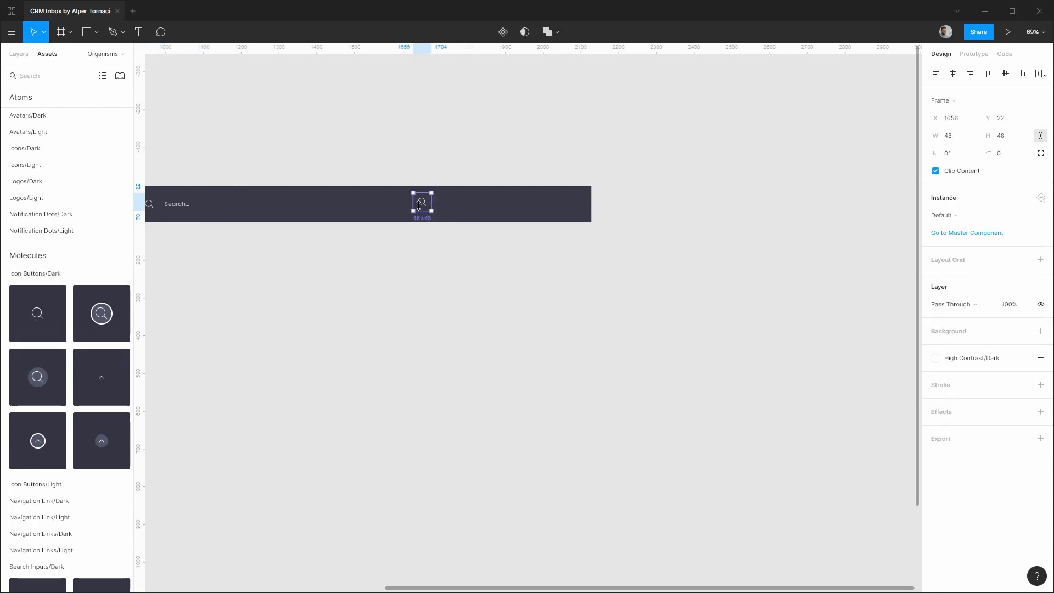
Add a Notification Dot/Dark/Small beside the icon button.
click(7, 274)
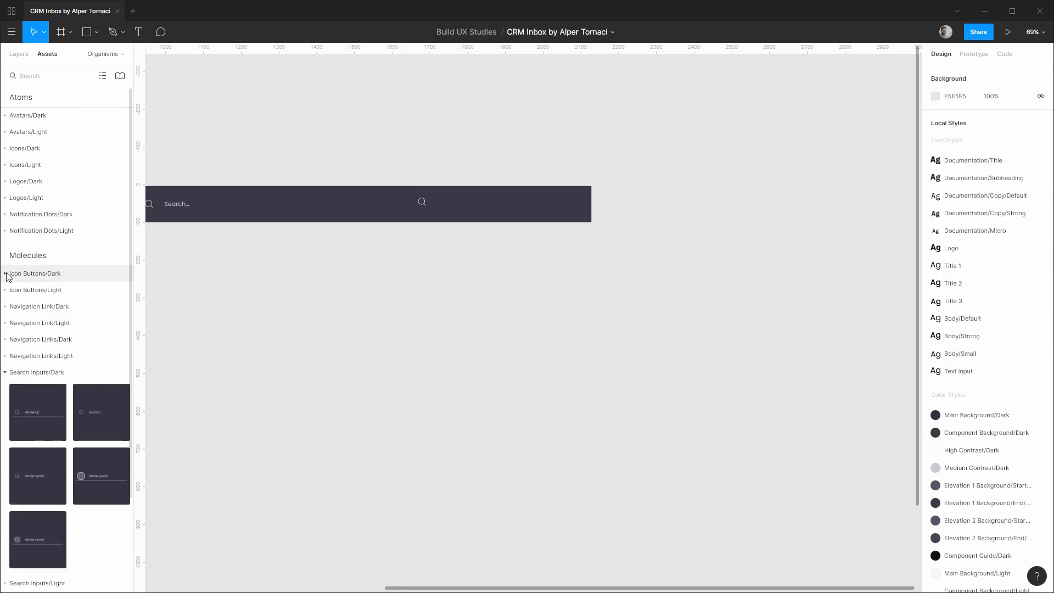
click(6, 372)
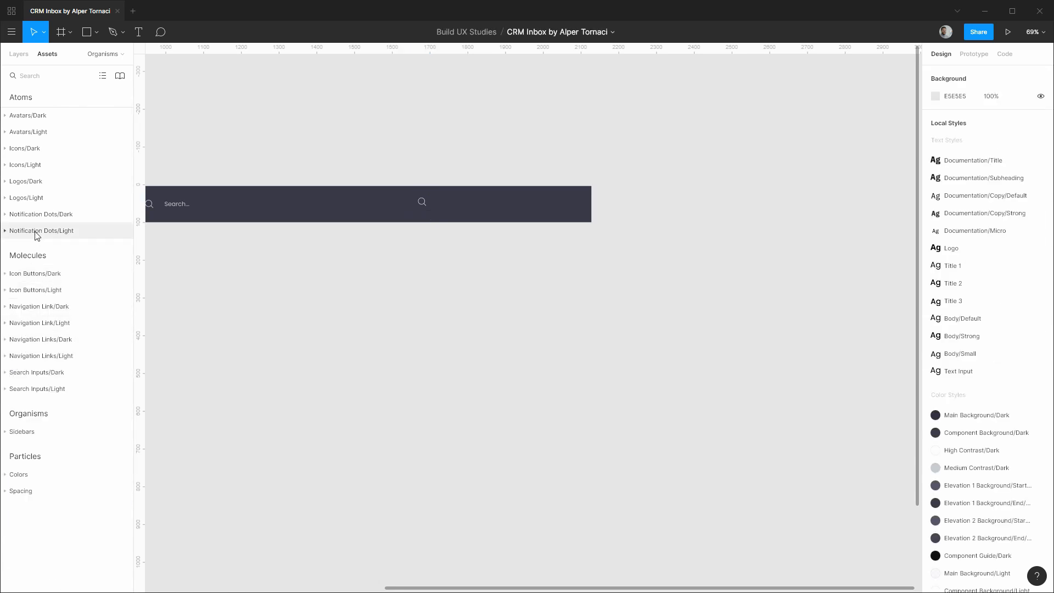
click(6, 214)
drag(77, 251, 457, 204)
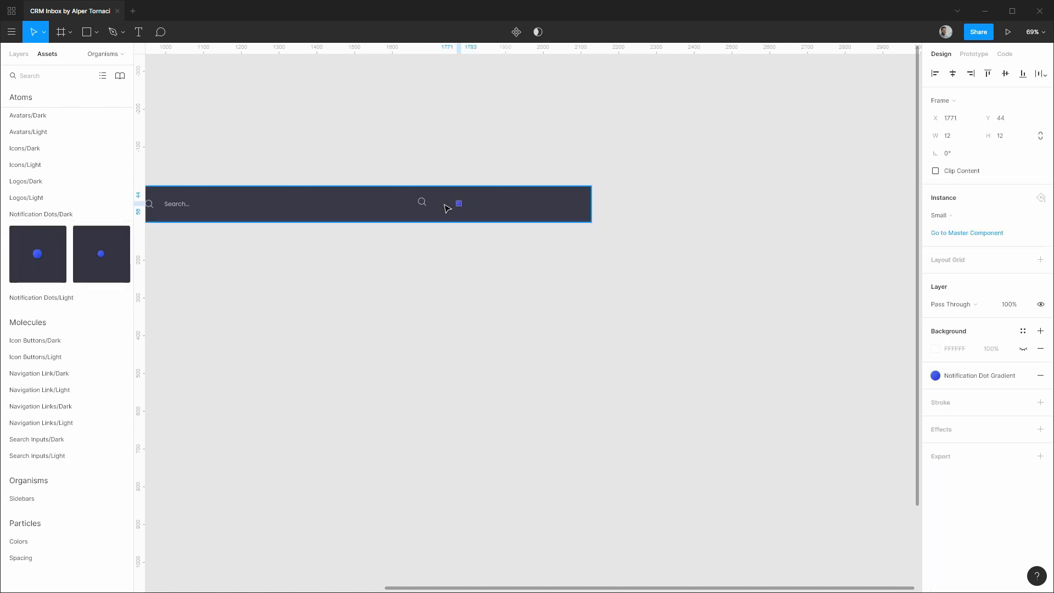
Add an Avatar/Dark/Large at the plate's right and move Search Input/Dark/Default to the top of the layers.
click(7, 215)
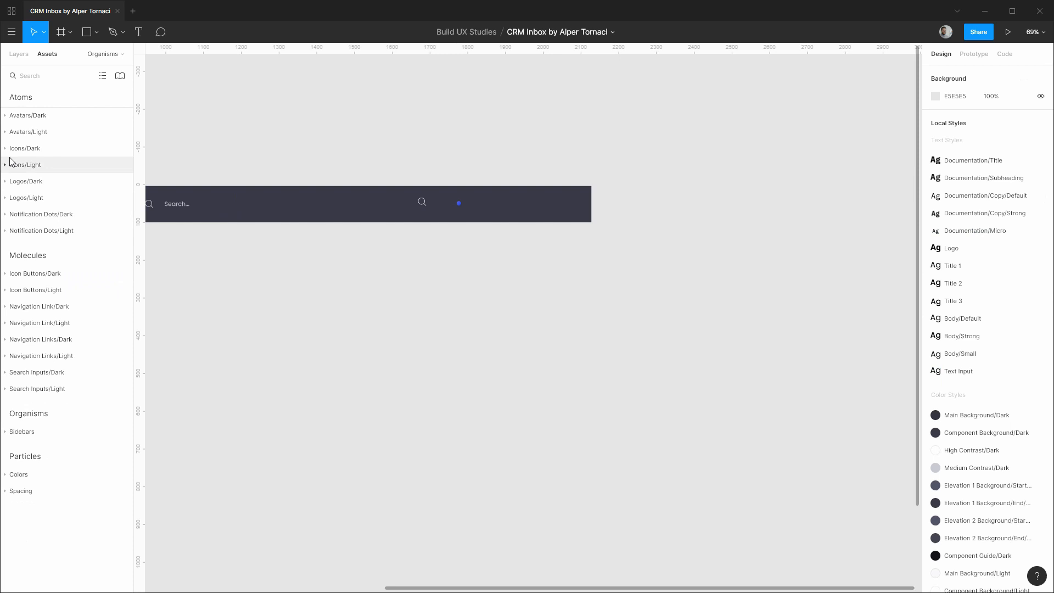
click(7, 116)
drag(38, 156, 507, 204)
click(26, 55)
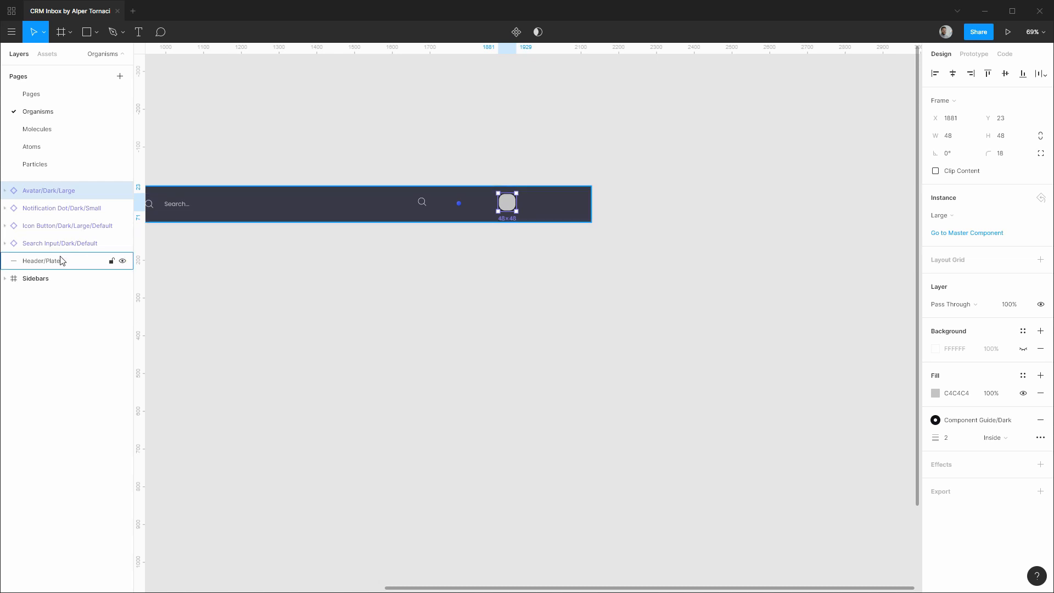
drag(64, 250, 59, 207)
Swap the first icon button's search icon for the Folder icon.
scroll(423, 207, up, 3)
scroll(422, 208, up, 5)
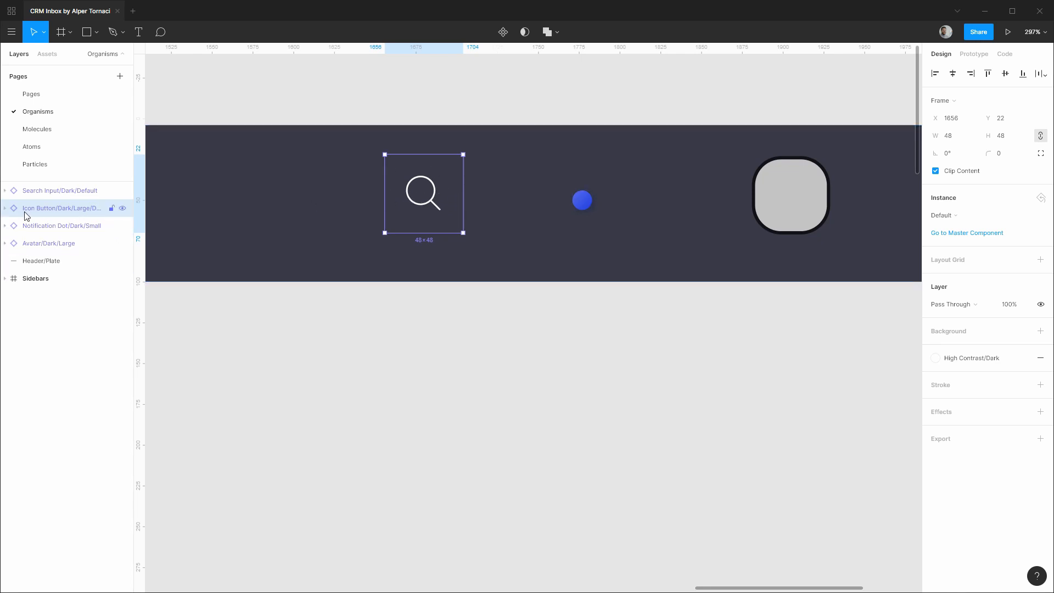
click(5, 209)
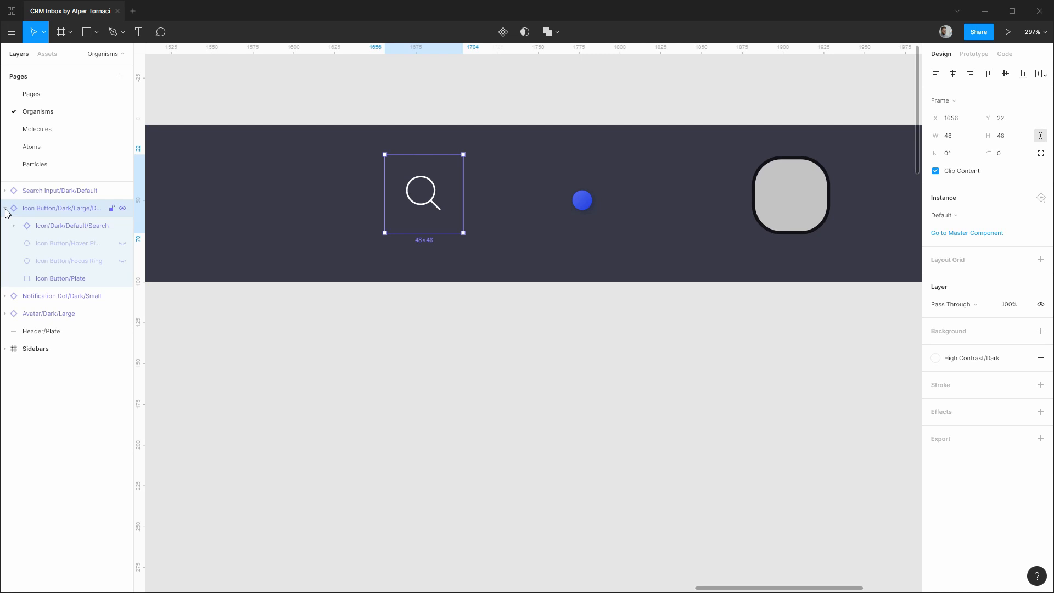
click(60, 225)
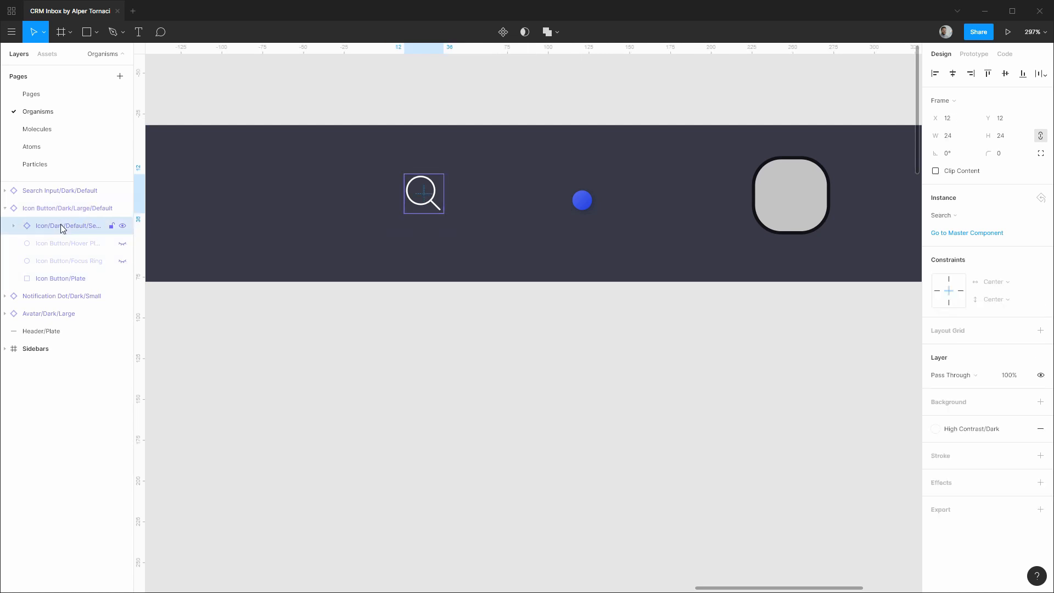
click(952, 219)
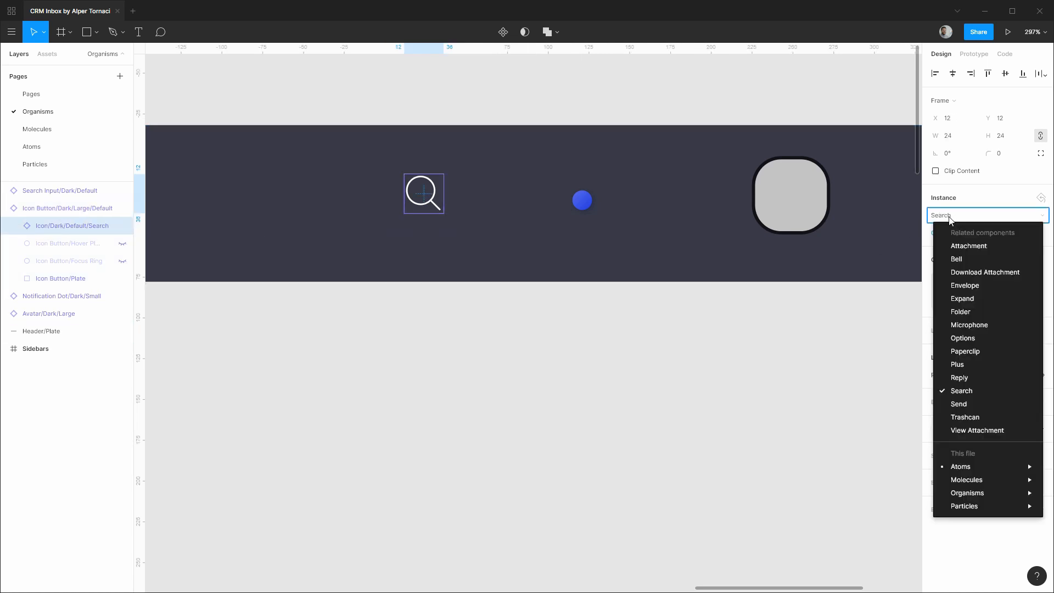
click(959, 312)
Duplicate the folder button to its right and swap the copy's icon to Bell.
click(93, 209)
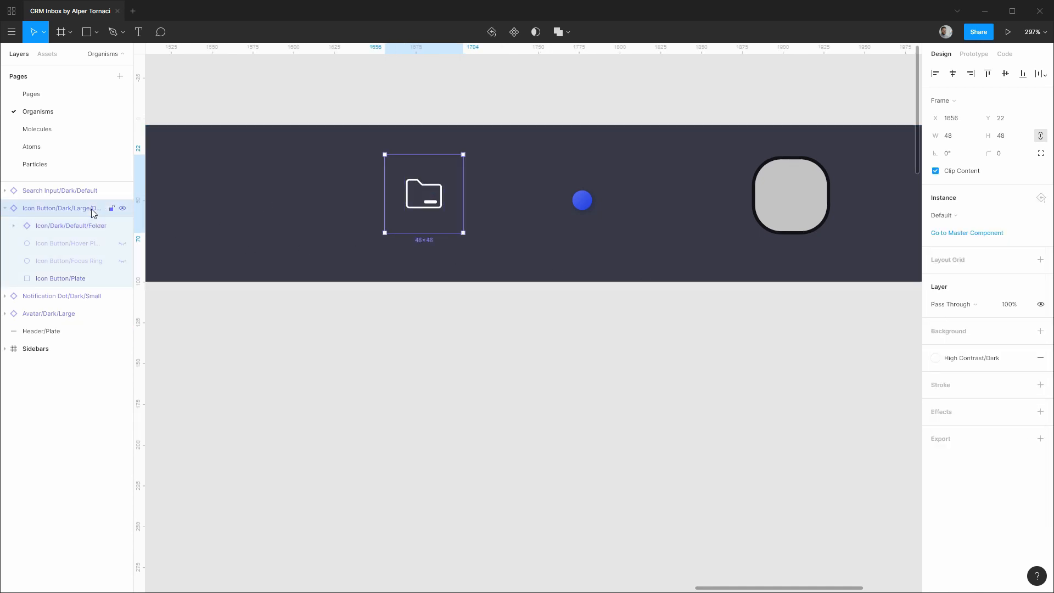
drag(442, 204, 528, 204)
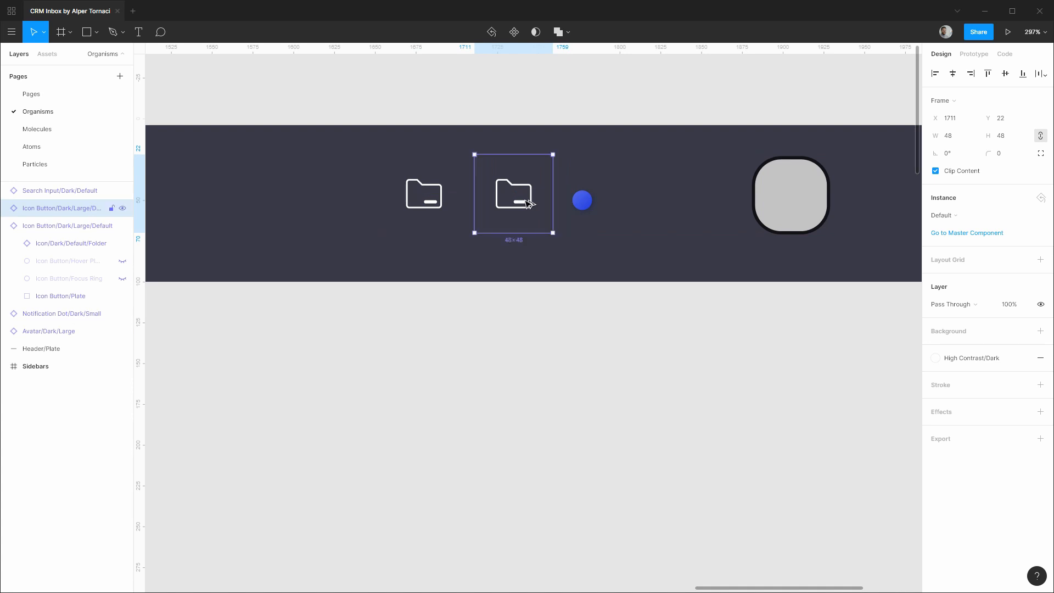
drag(85, 206, 76, 306)
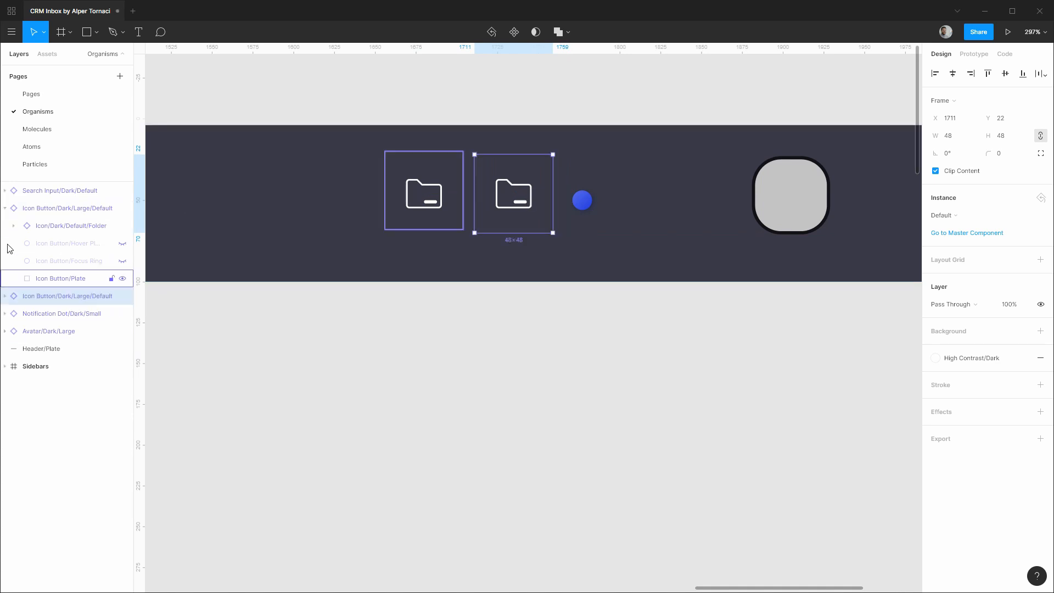
click(6, 208)
click(5, 225)
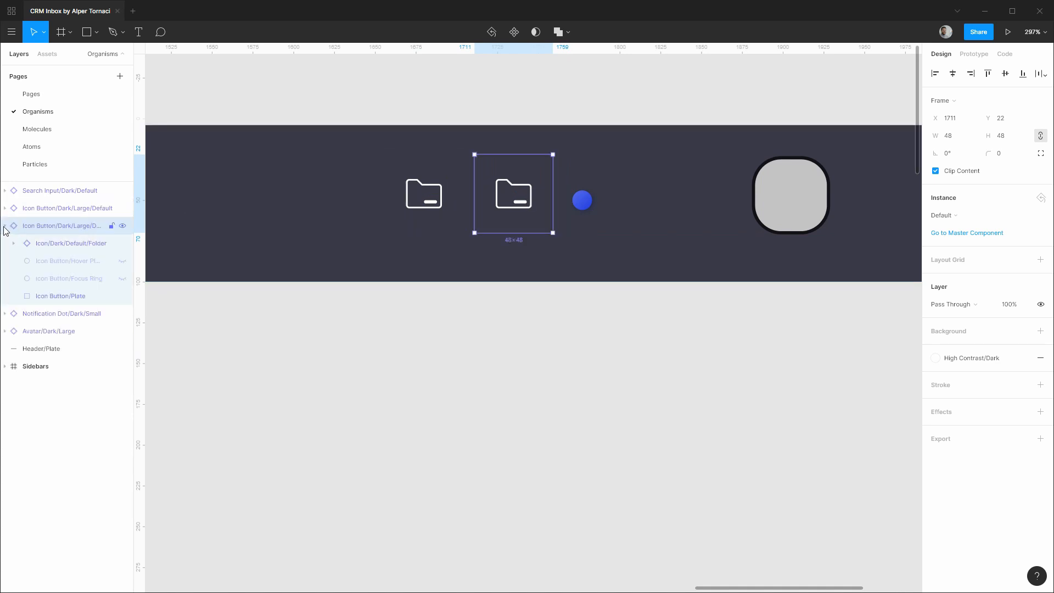
click(63, 242)
click(943, 216)
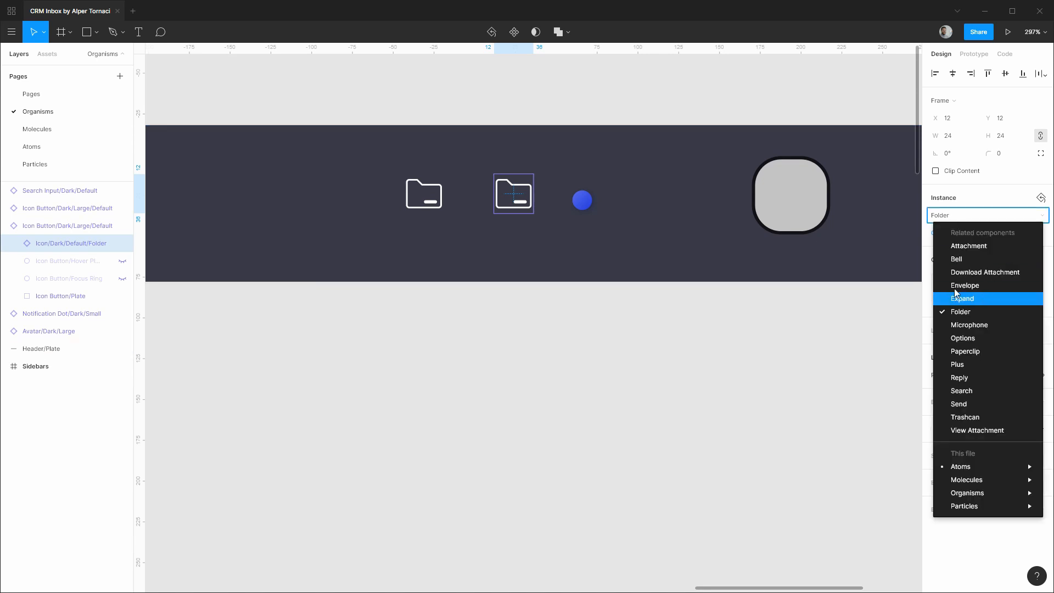
click(947, 261)
Duplicate the bell button to its right and swap the copy's icon to Envelope.
key(Escape)
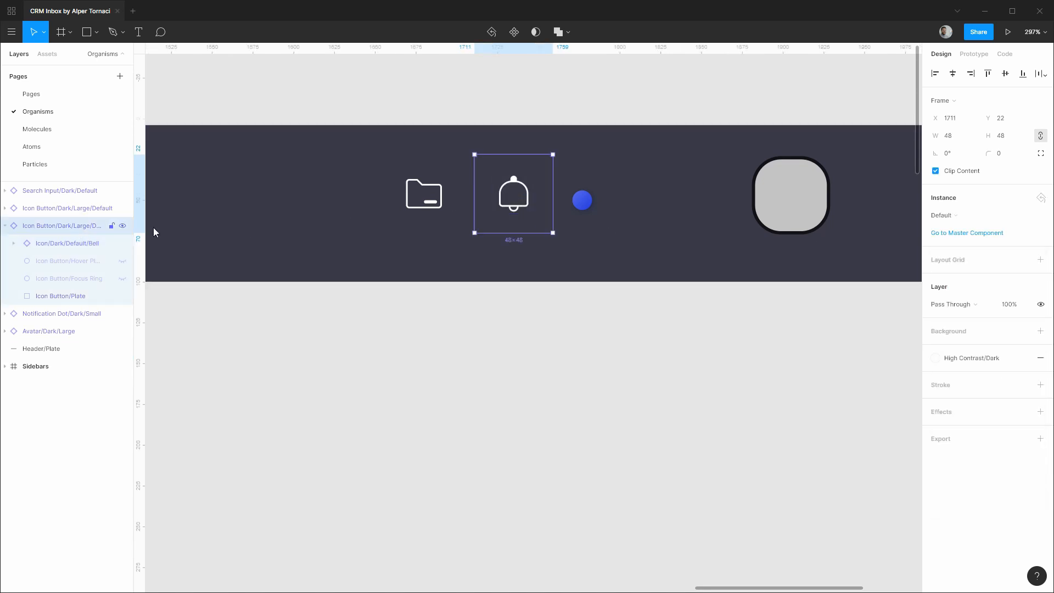
drag(524, 207, 671, 225)
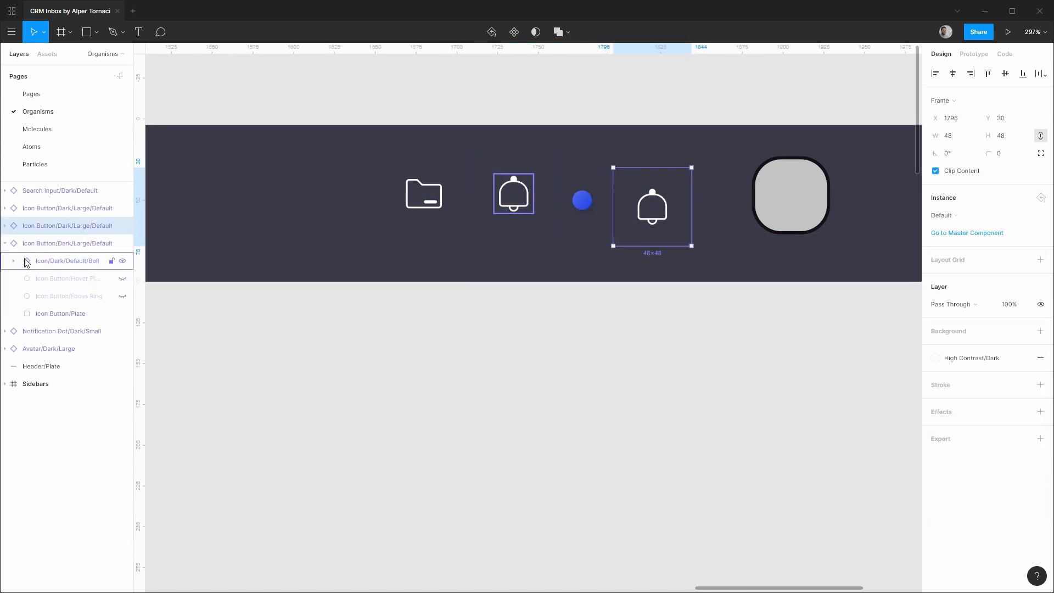
drag(41, 334, 40, 329)
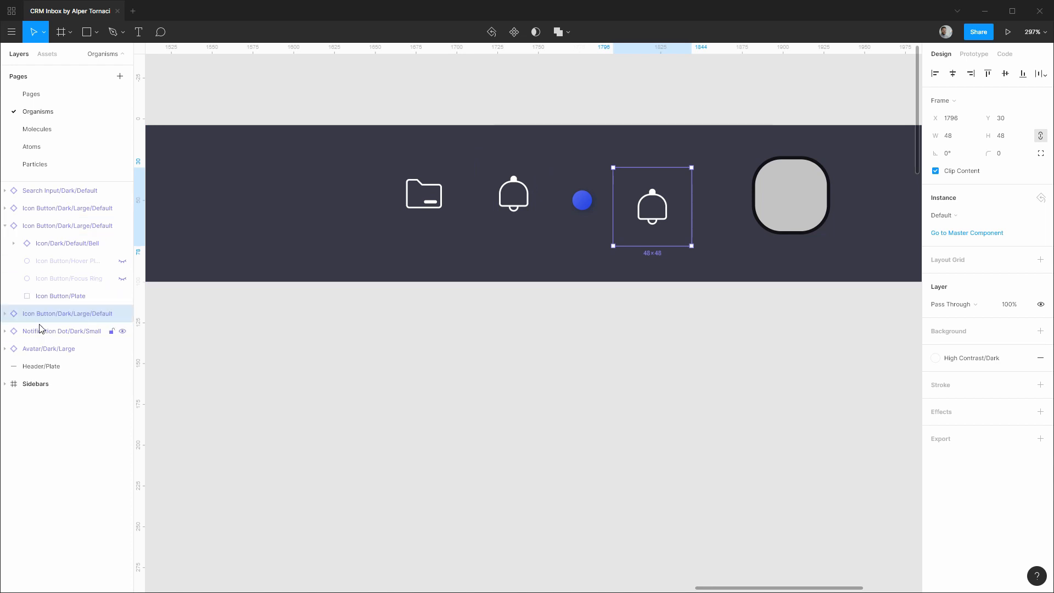
click(6, 226)
click(6, 244)
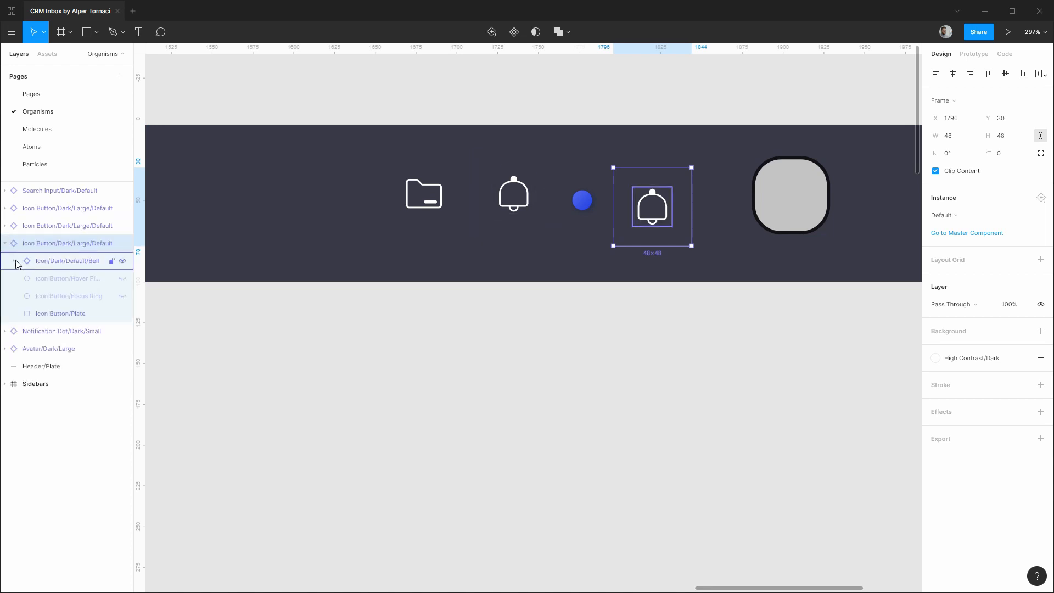
click(16, 262)
click(58, 262)
click(961, 216)
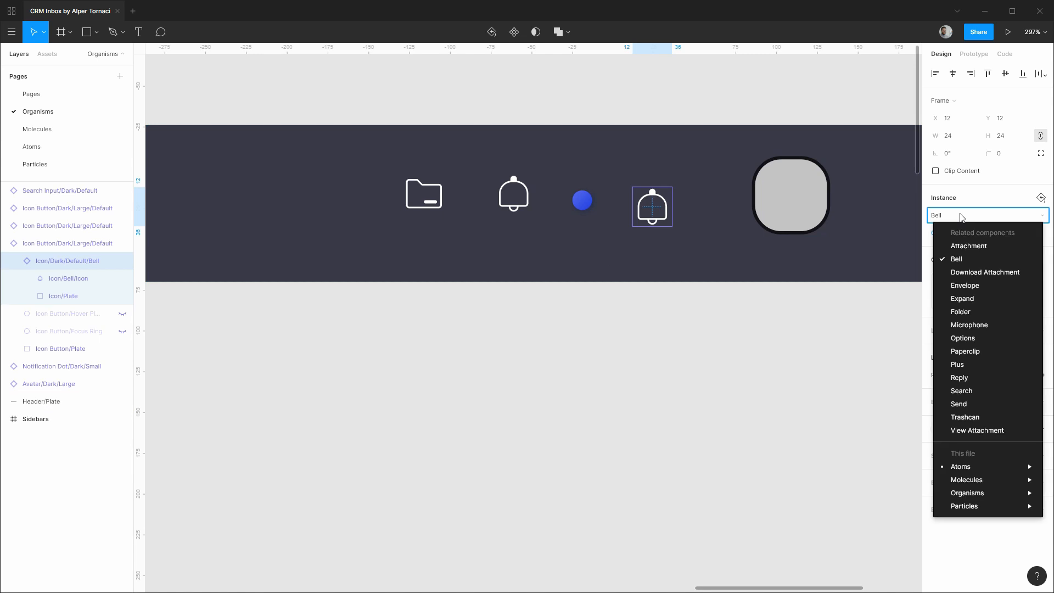
click(965, 285)
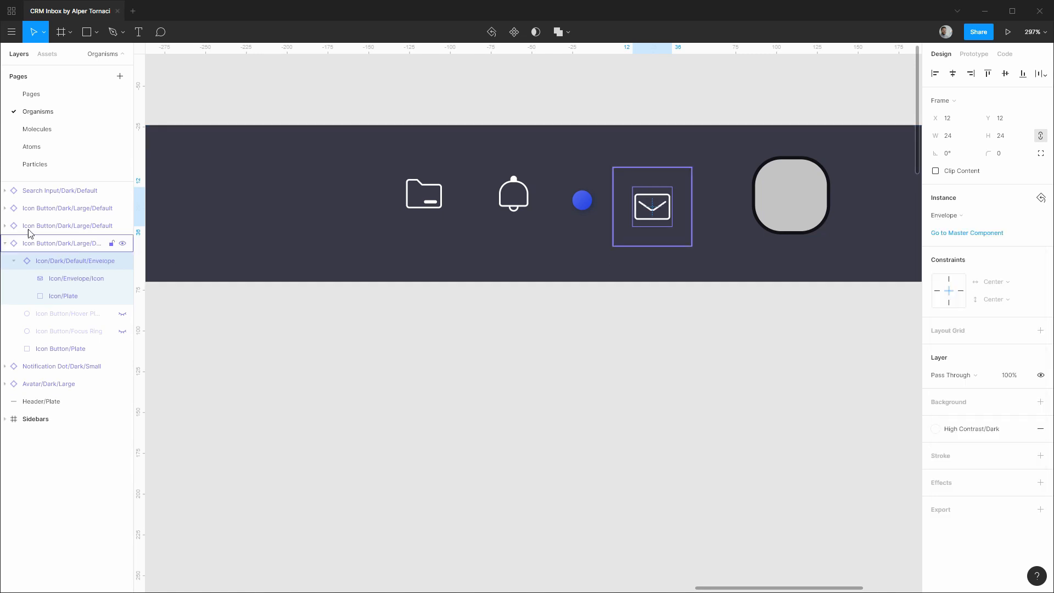
Expand the folder button's layers and select the folder glyph.
click(5, 226)
click(4, 208)
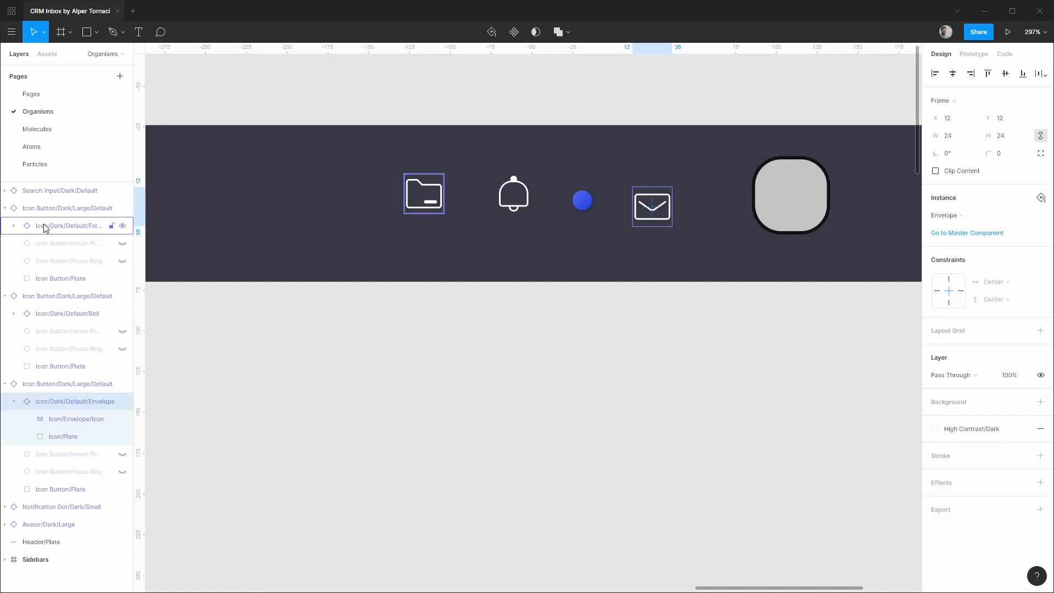
click(13, 226)
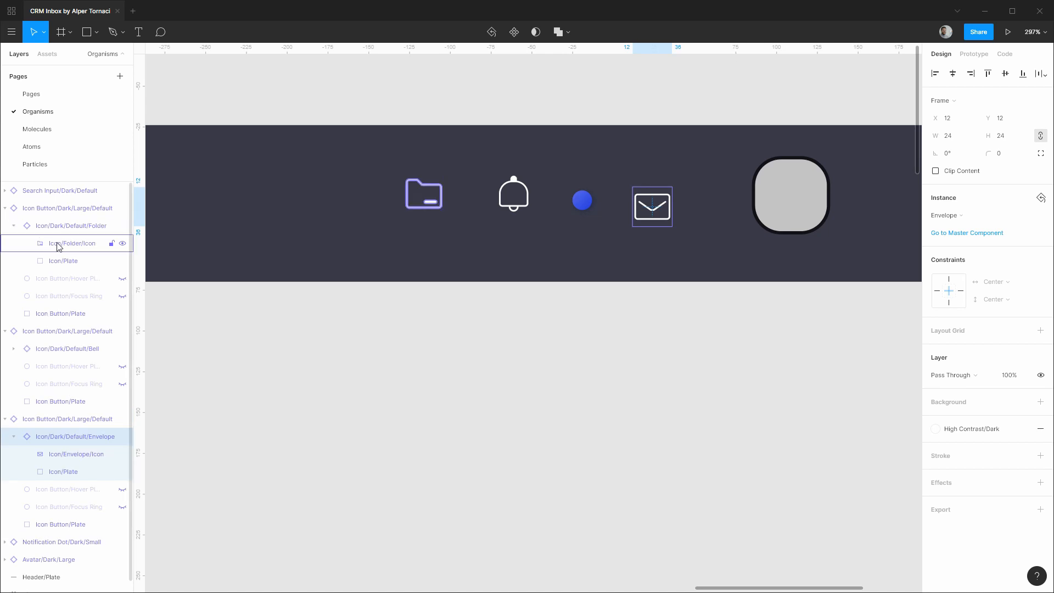
click(57, 243)
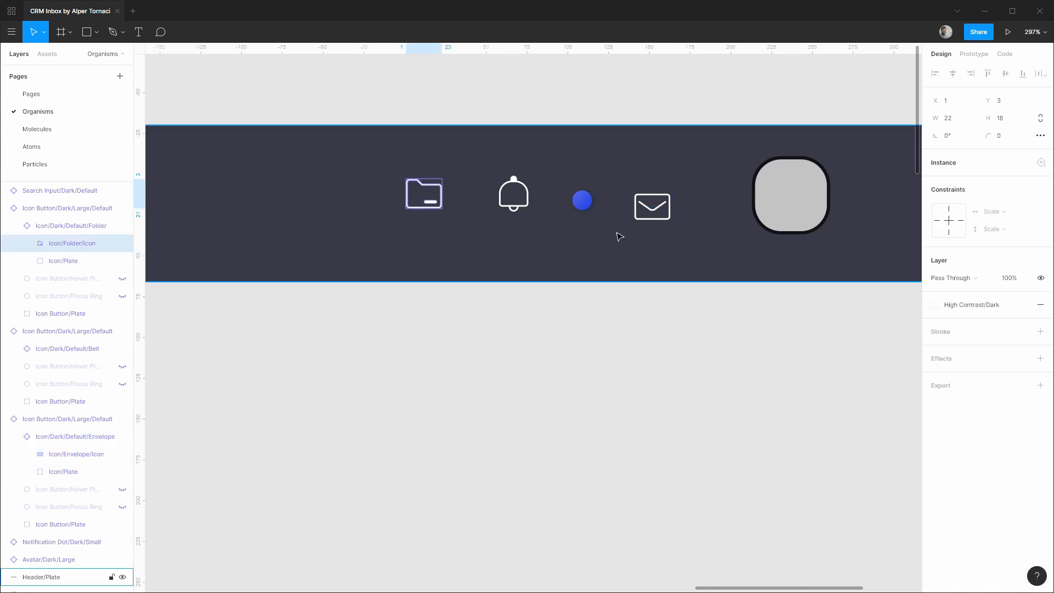
Apply the Medium Contrast/Dark colour style to the folder, bell and envelope glyphs.
click(988, 305)
scroll(953, 442, down, 2)
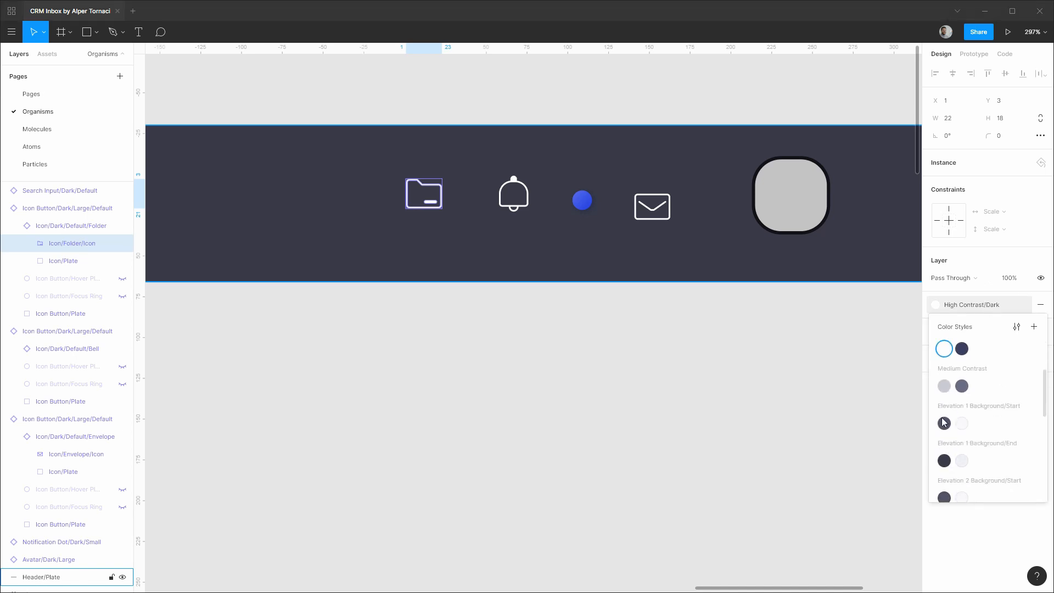
click(944, 387)
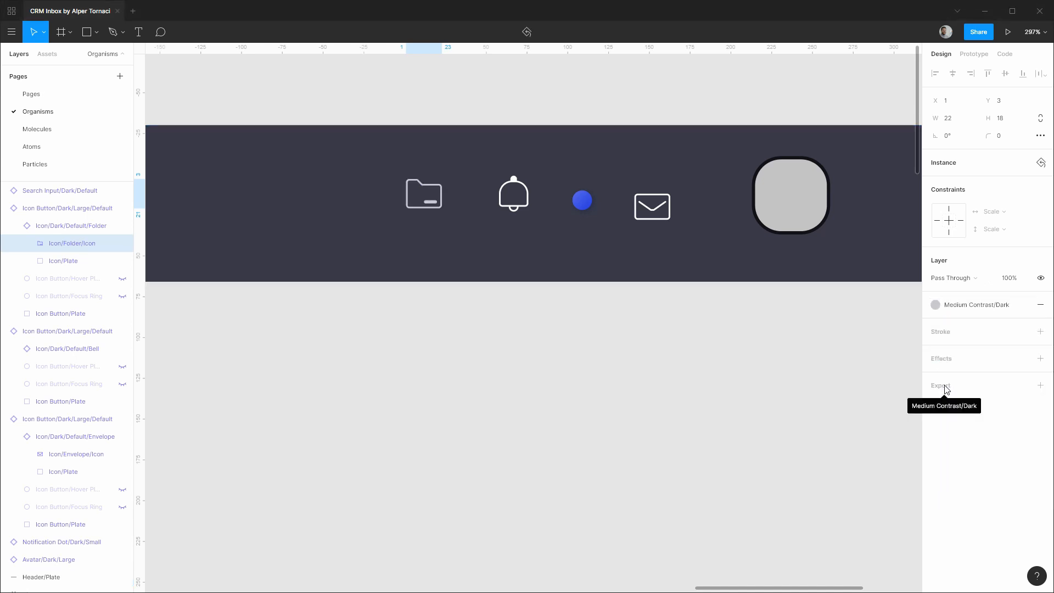
click(14, 349)
click(48, 366)
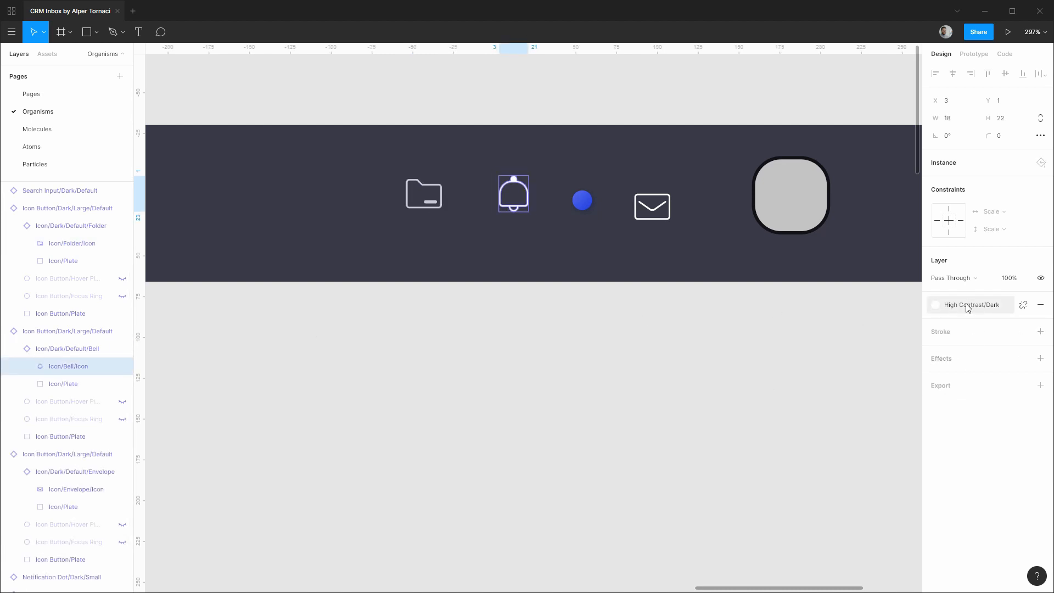
click(936, 304)
click(944, 495)
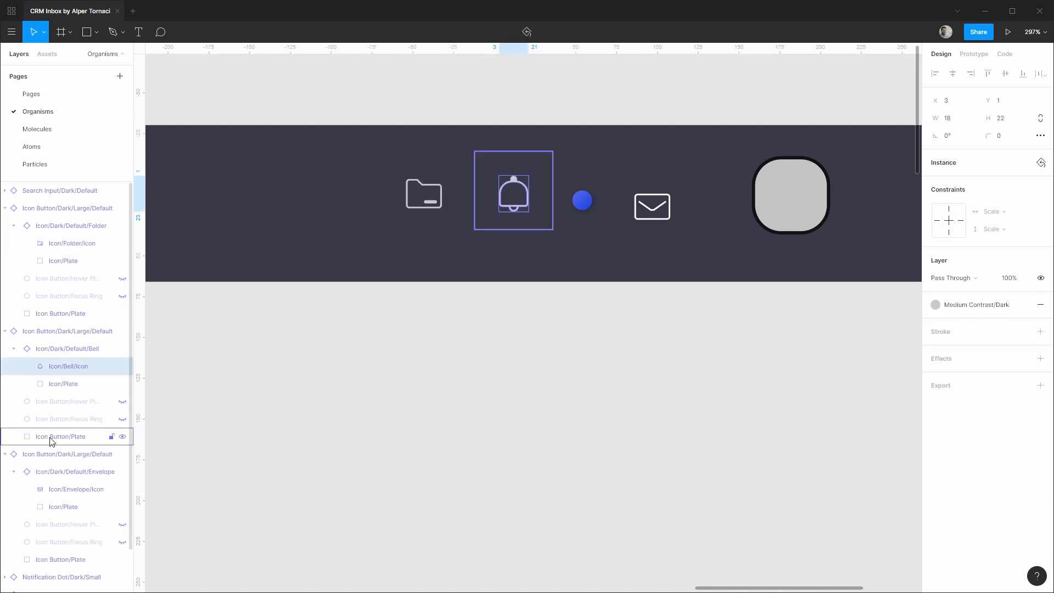
click(60, 489)
click(965, 304)
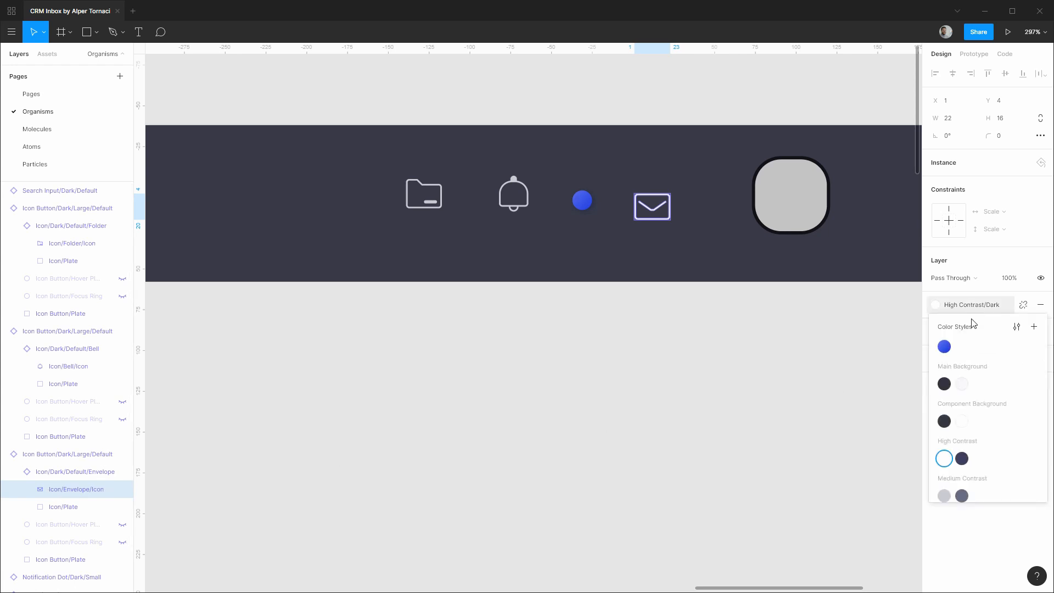
click(948, 500)
Deselect and collapse all the icon buttons' layer groups.
click(756, 398)
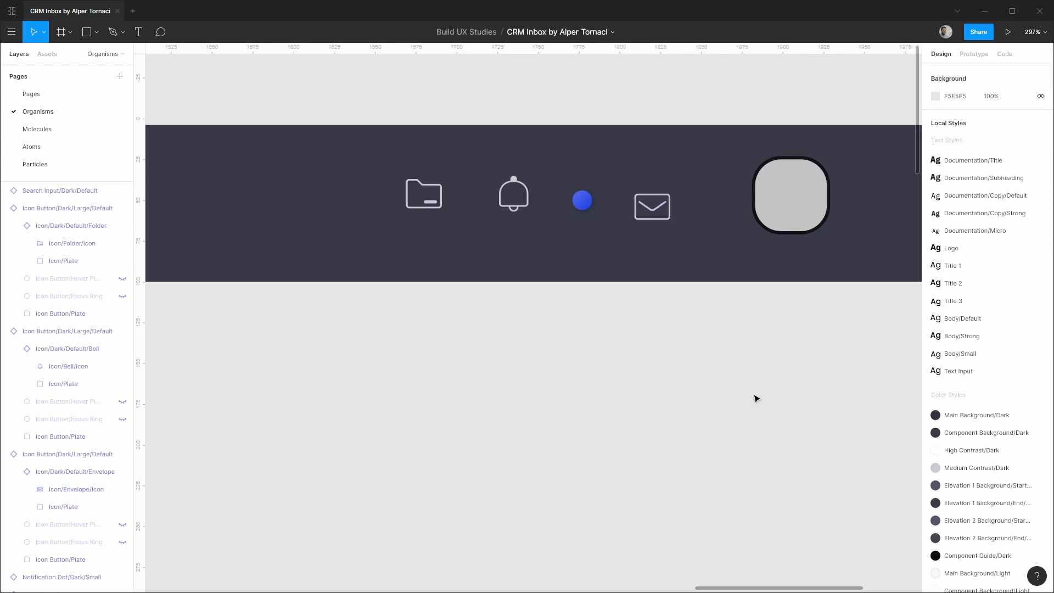
click(4, 454)
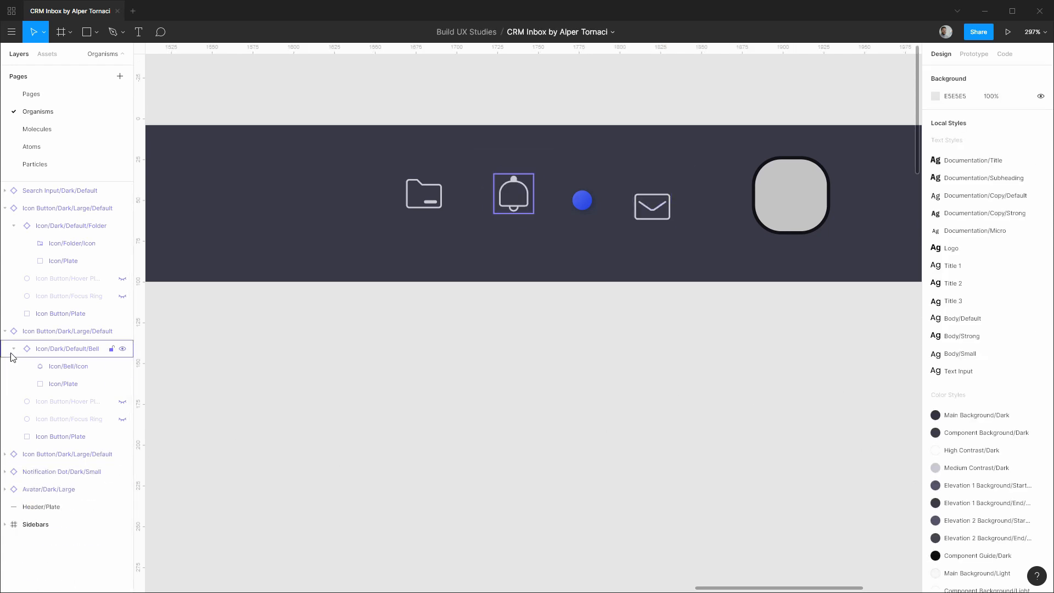
click(14, 349)
click(5, 331)
click(14, 226)
click(4, 208)
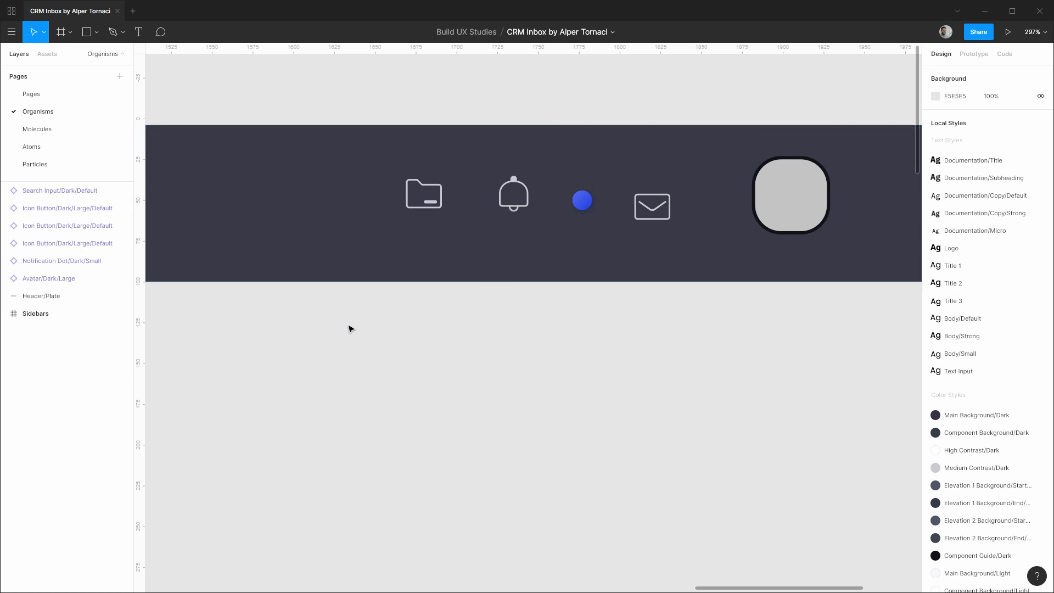
scroll(348, 327, left, 10)
Select every layer of the dark header and combine them into one component.
scroll(584, 341, down, 8)
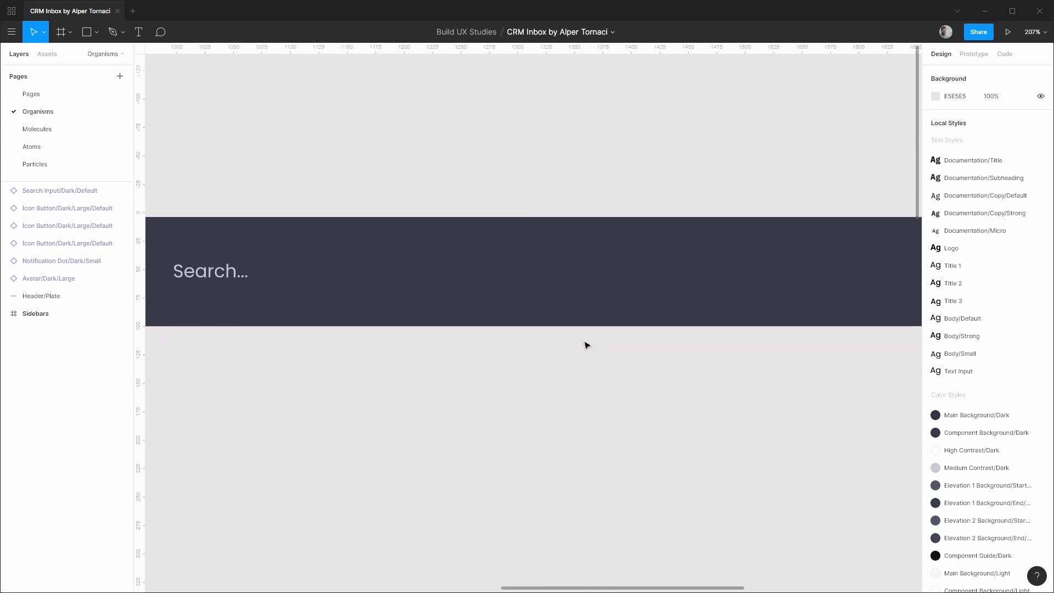
scroll(544, 330, down, 1)
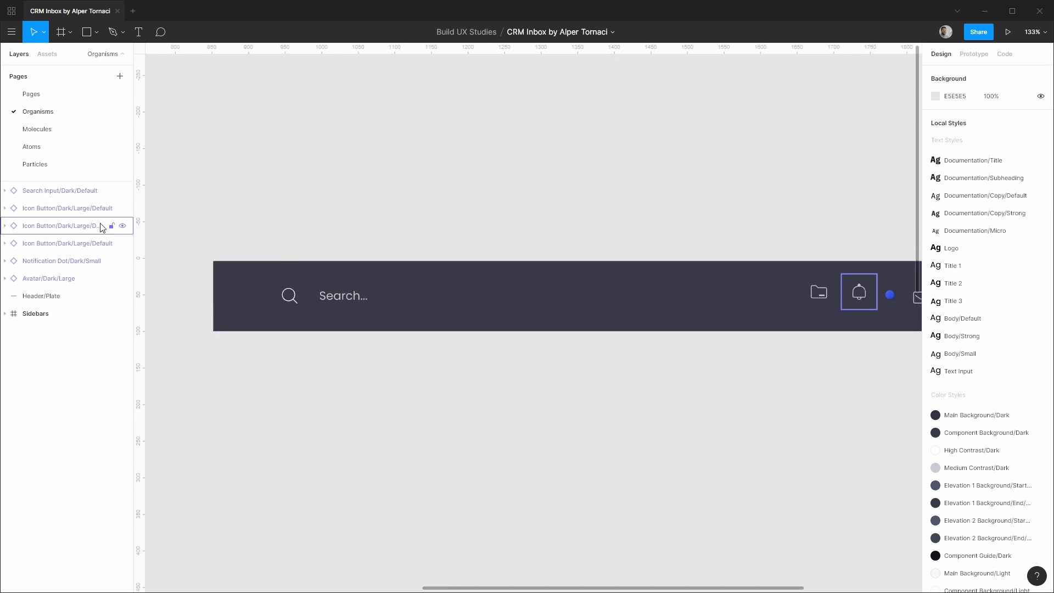
drag(64, 192, 52, 292)
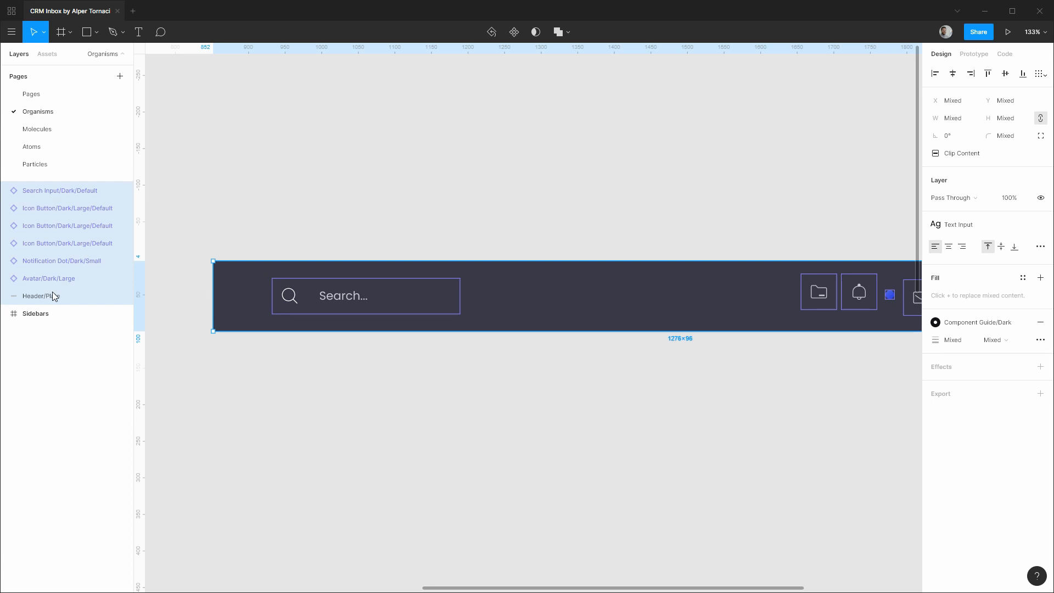
key(ctrl+alt+k)
Rename the component 'Header/Dark' and move it after Sidebars in the layers.
key(ctrl+r)
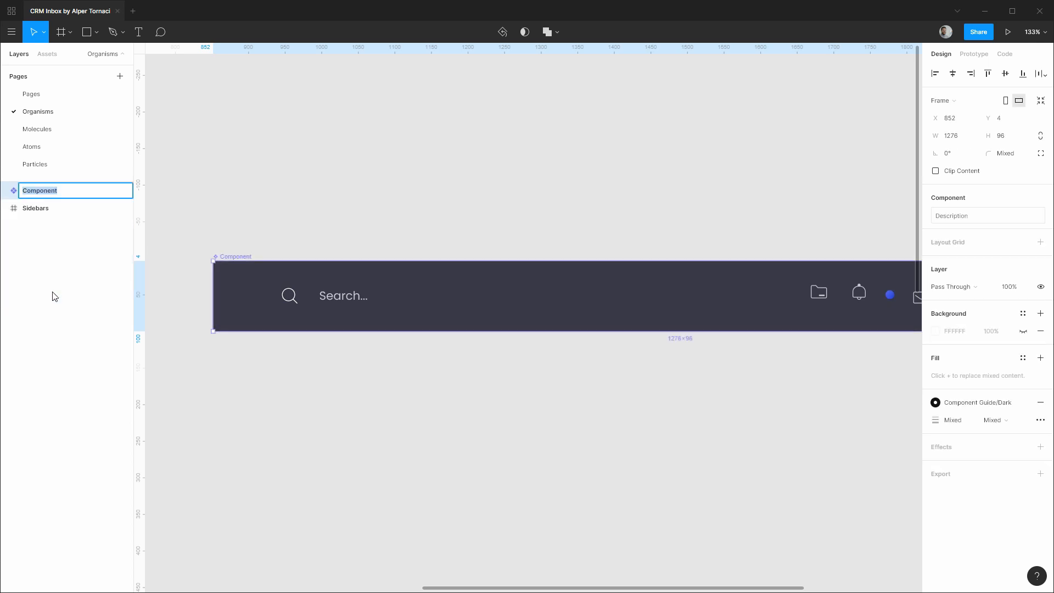
text(Header/Dark)
key(Return)
drag(52, 192, 48, 229)
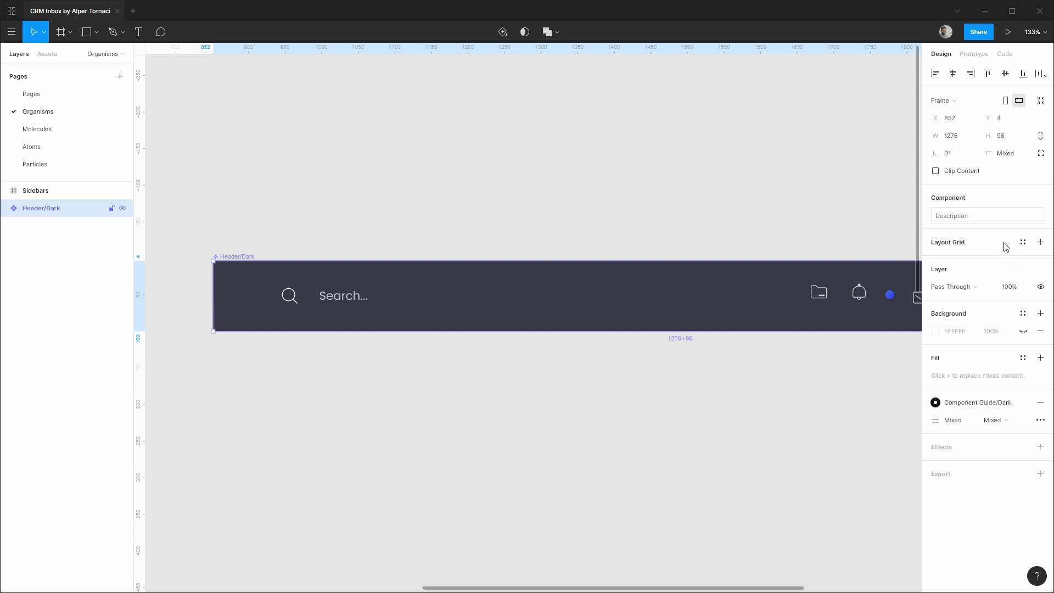
Add a 1-column Columns layout grid to Header/Dark, coloured with the green local colour.
click(1040, 242)
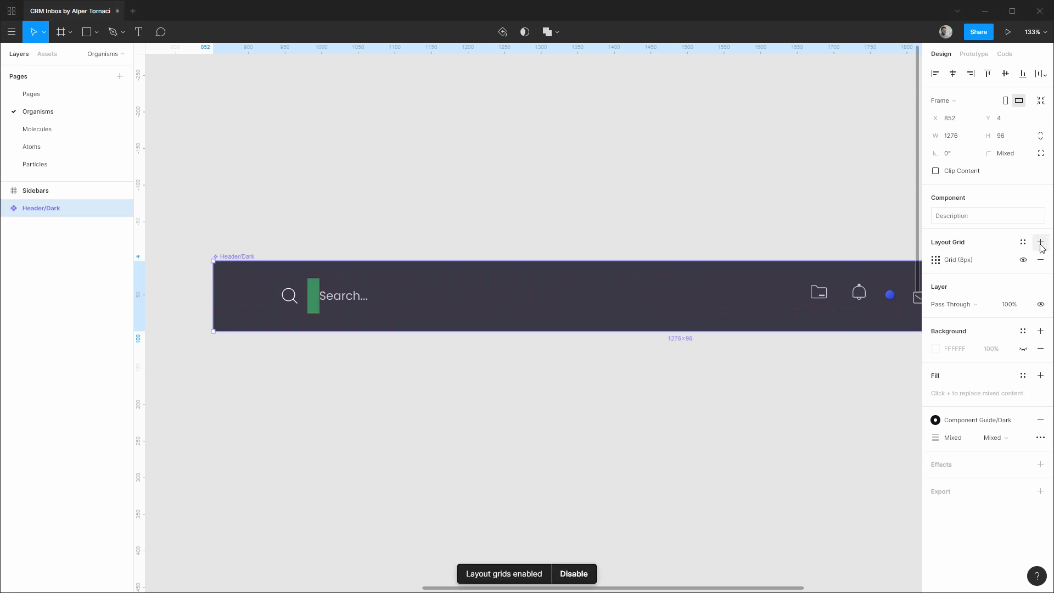
click(934, 259)
click(815, 266)
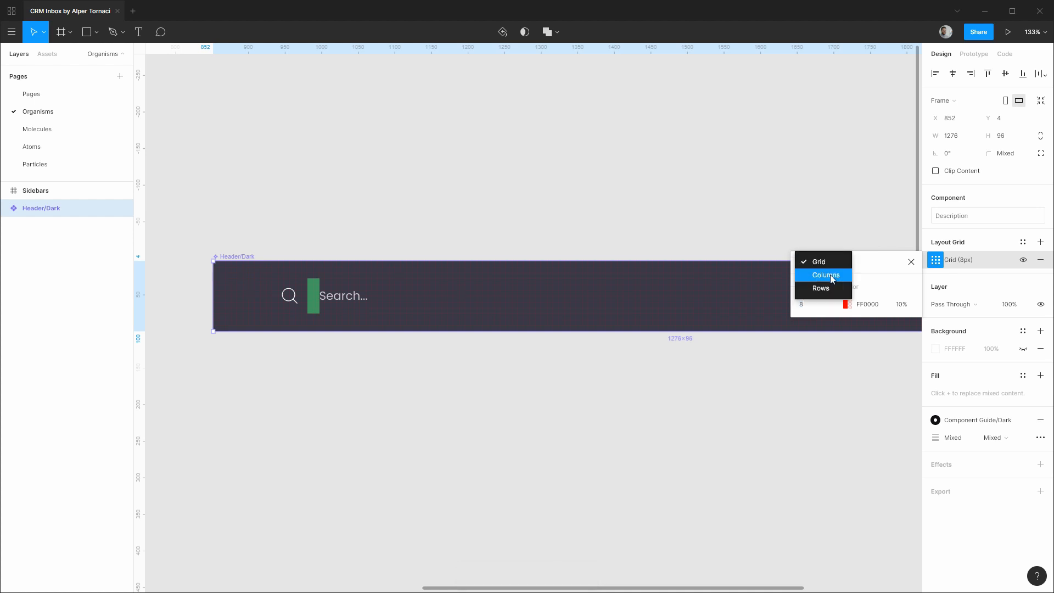
click(832, 276)
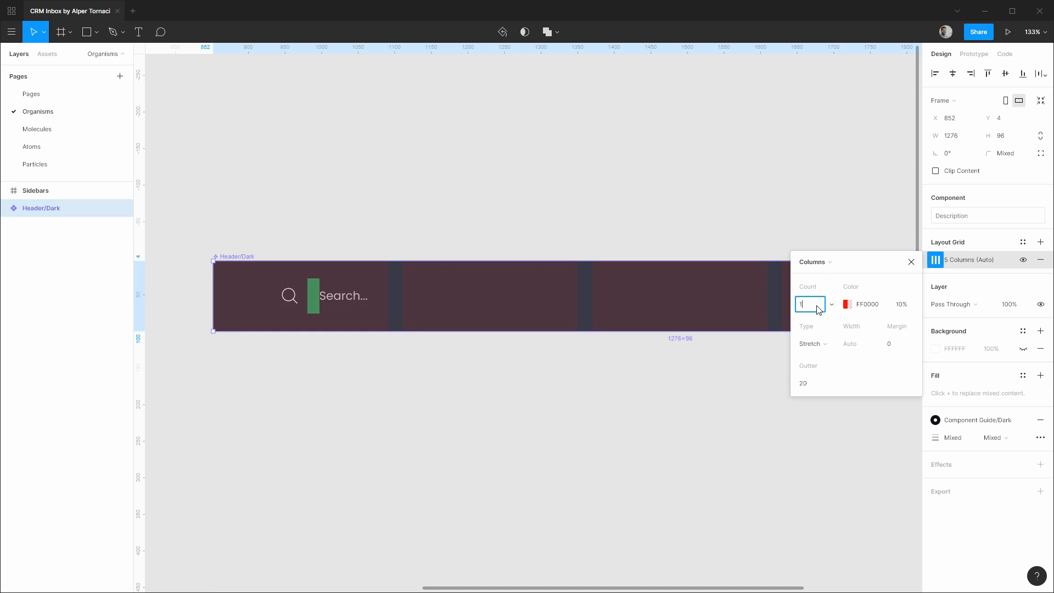
text(1)
click(846, 304)
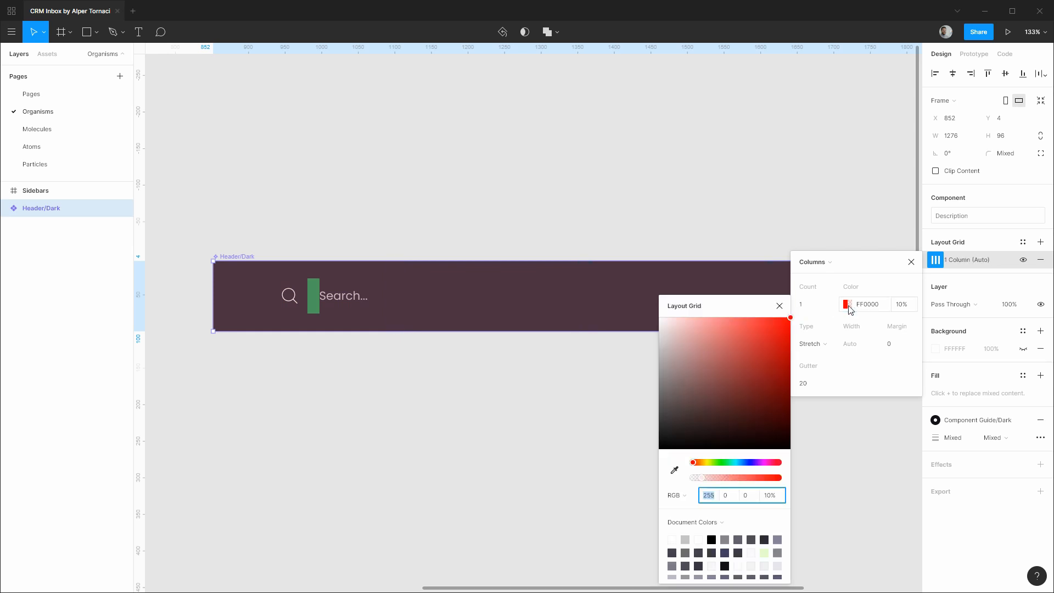
click(720, 523)
click(720, 530)
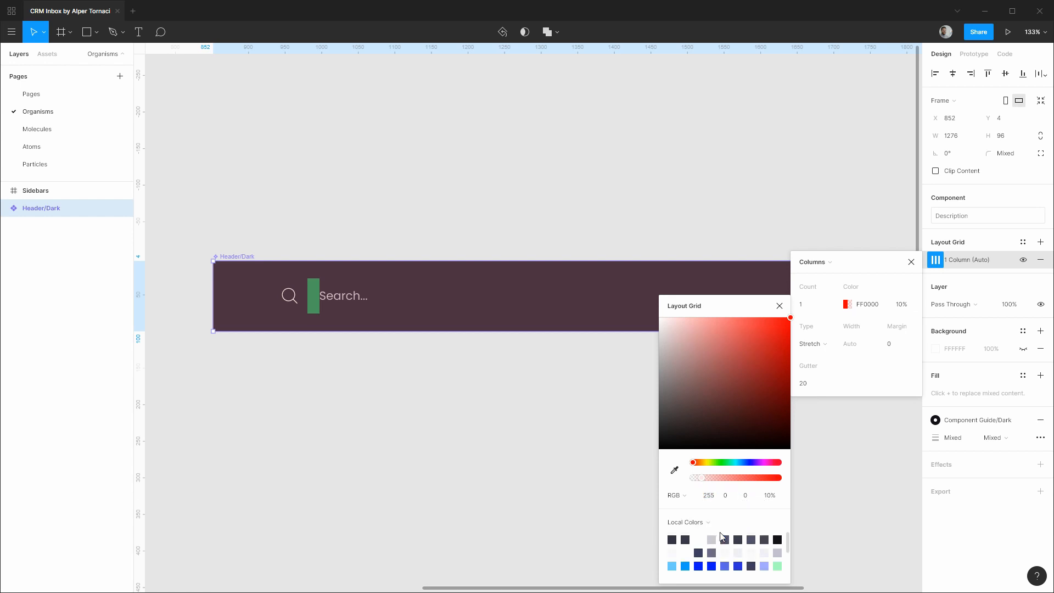
click(778, 566)
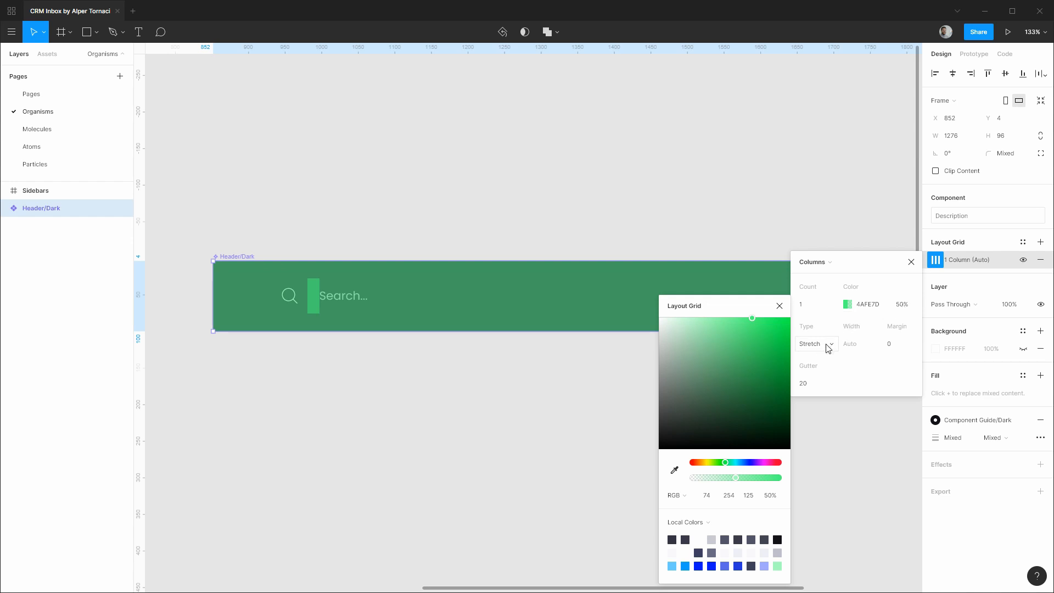
Set the grid margin to 64 and the gutter to 0.
click(898, 345)
text(64)
click(816, 386)
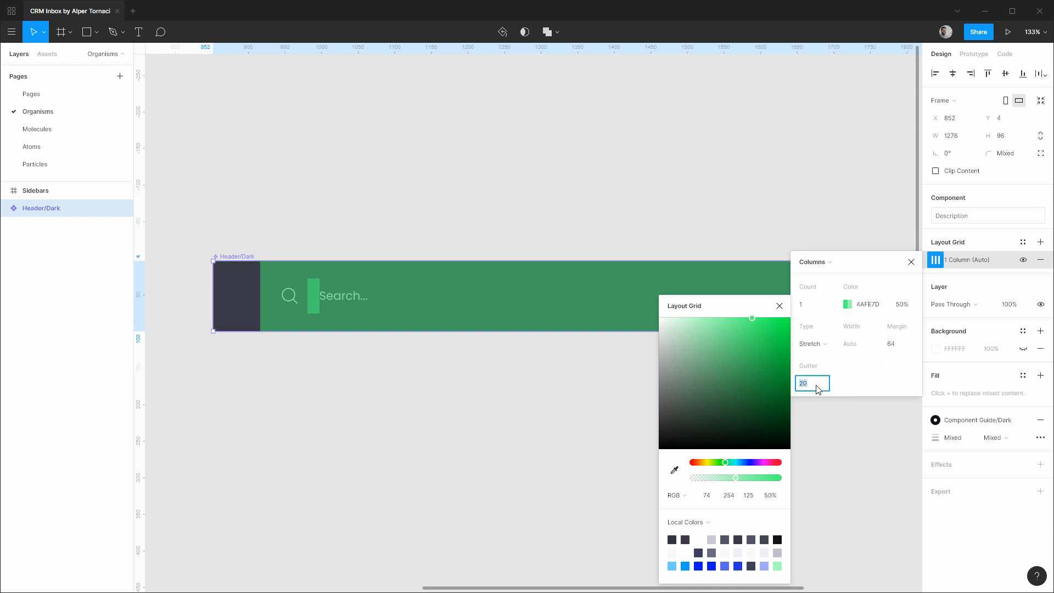
text(0)
key(Return)
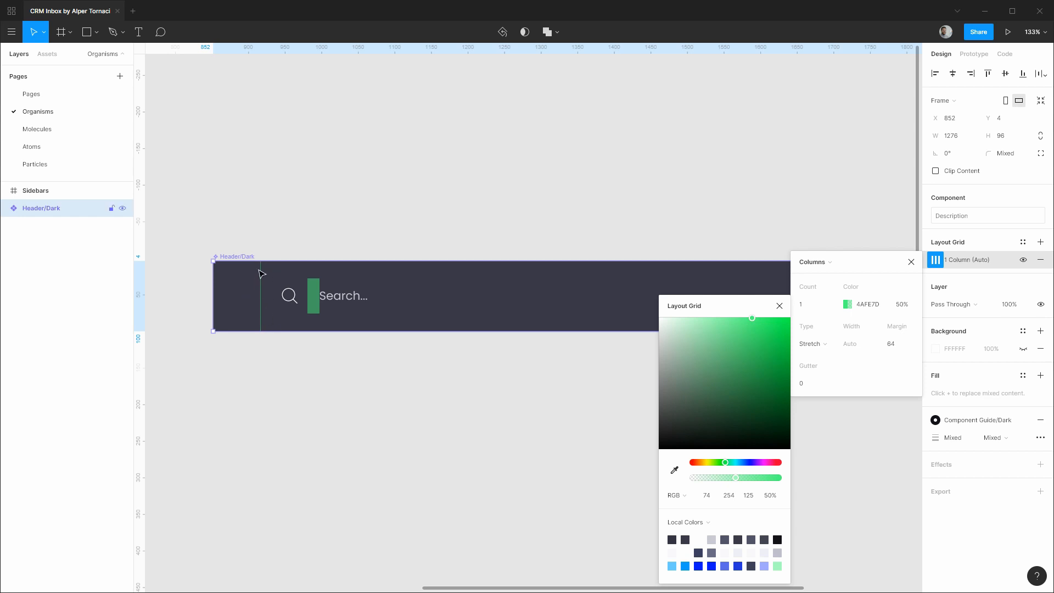
click(780, 306)
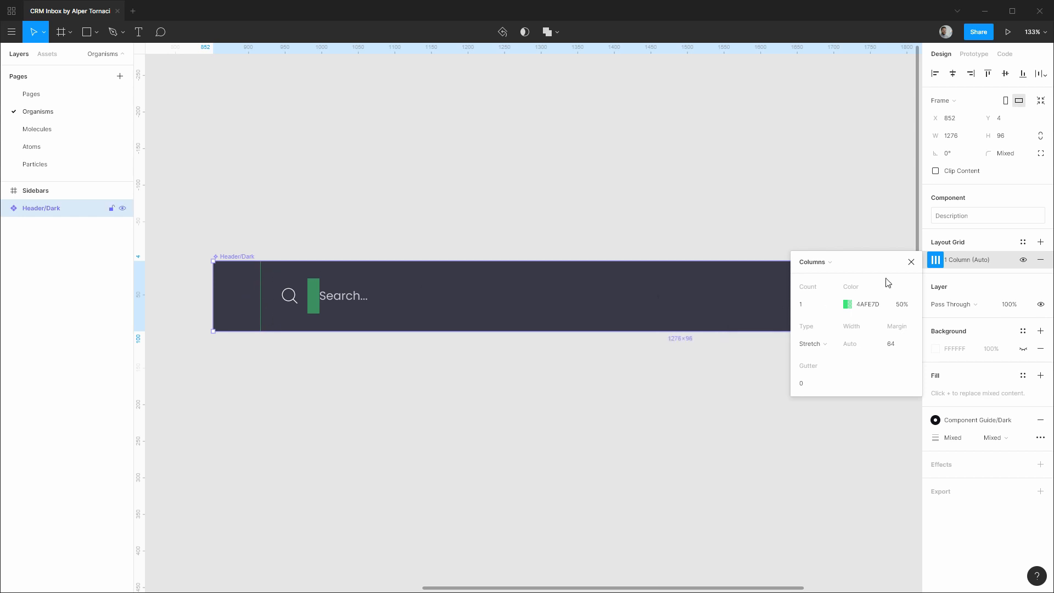
Select the search input inside Header/Dark and position it on the 64 margin at X 64.
click(910, 263)
click(659, 239)
click(12, 209)
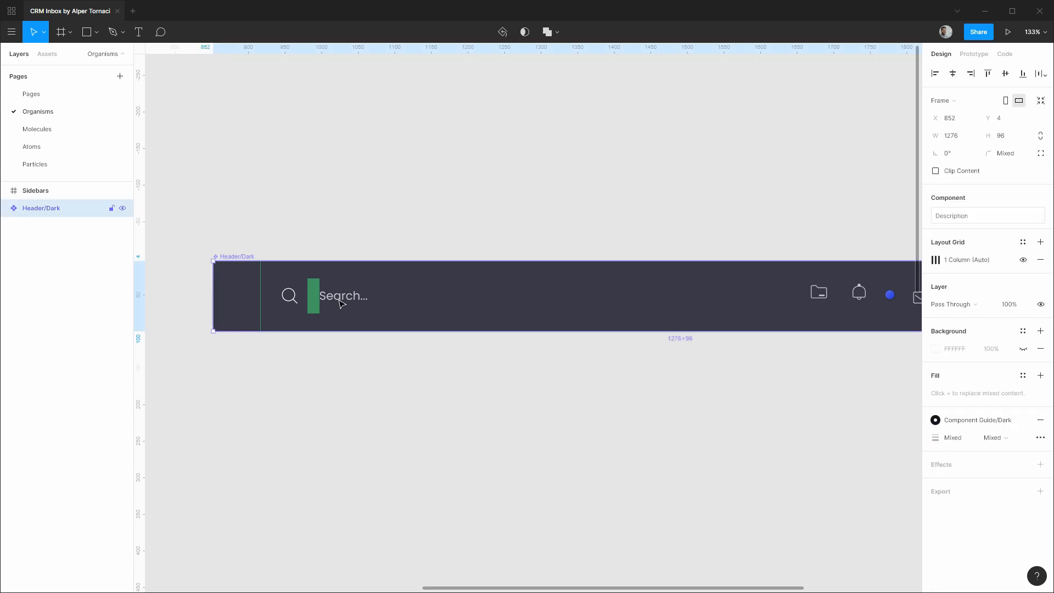
click(6, 208)
click(71, 226)
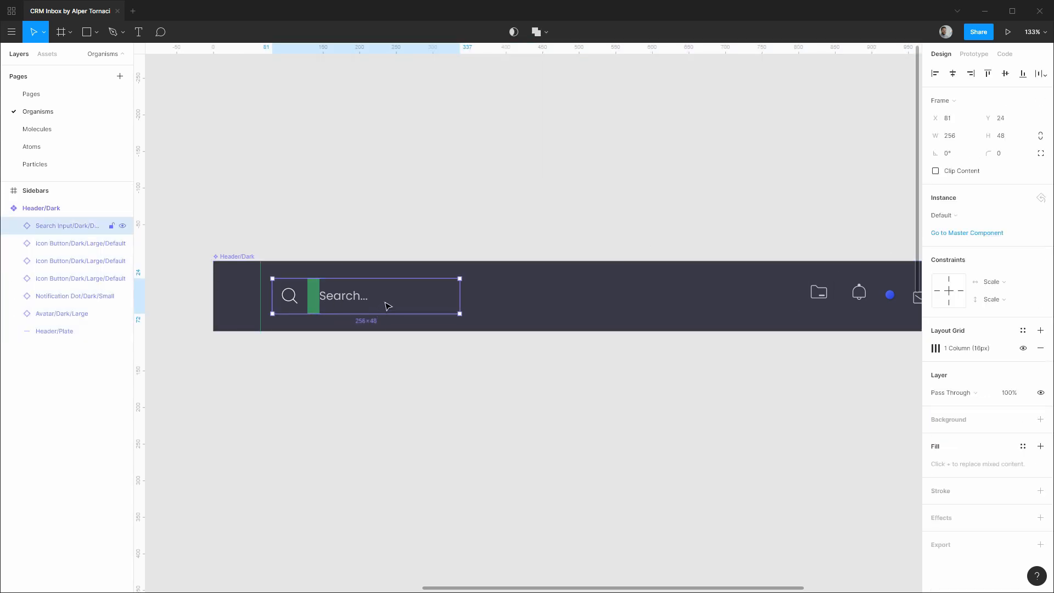
drag(349, 295, 337, 294)
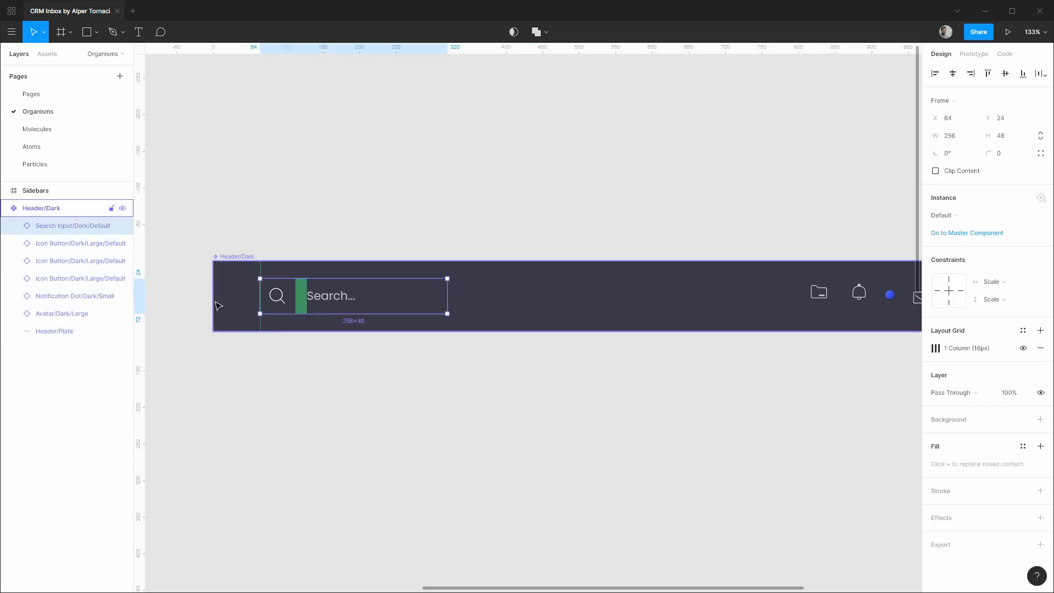
scroll(259, 301, up, 5)
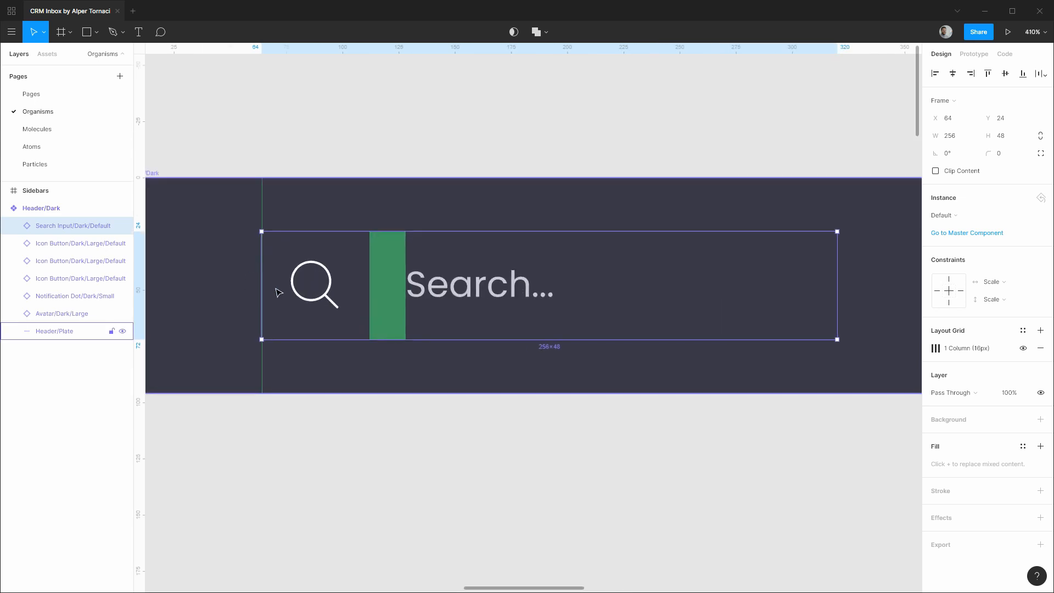
drag(275, 289, 277, 288)
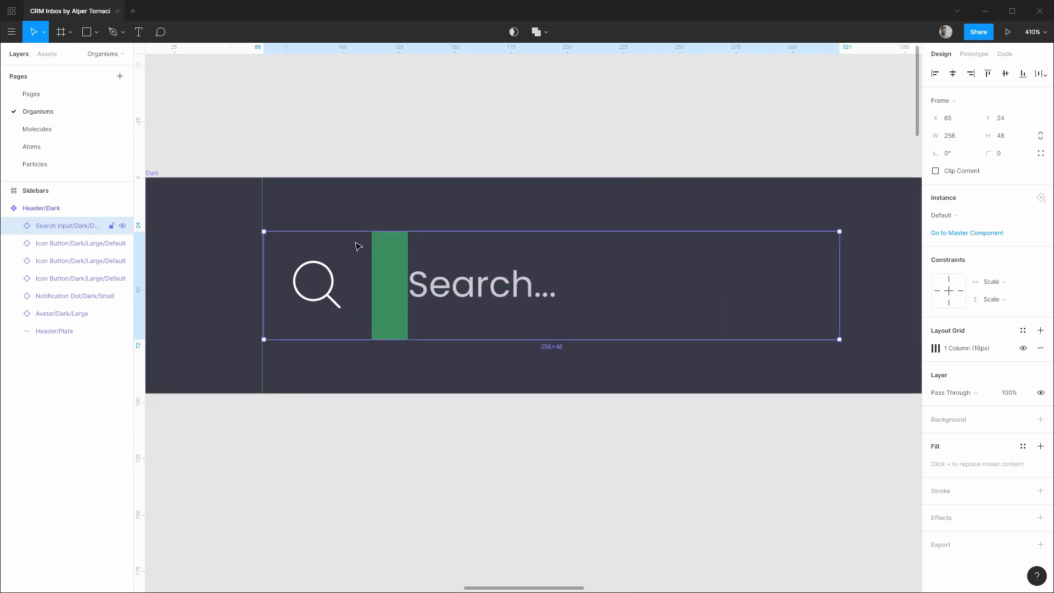
drag(358, 246, 356, 247)
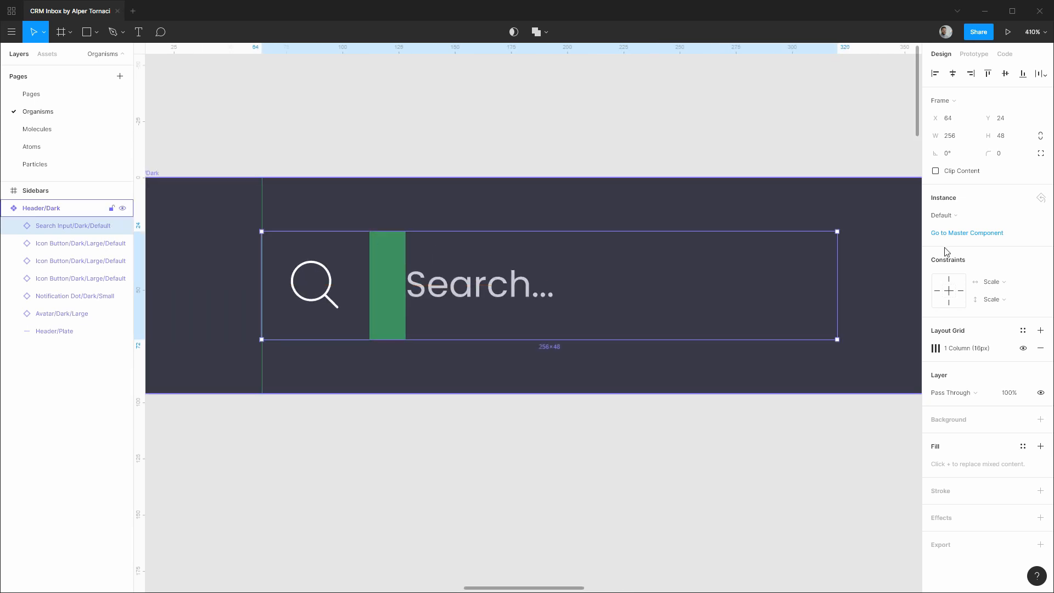
Constrain the search input Left horizontally and Center vertically.
click(995, 285)
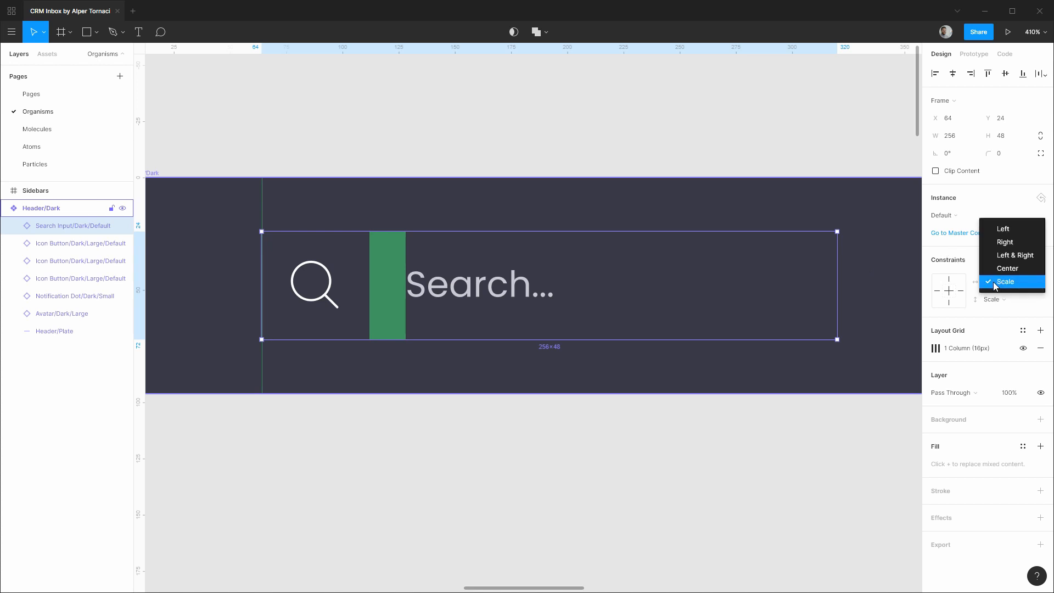
click(1005, 228)
click(1008, 304)
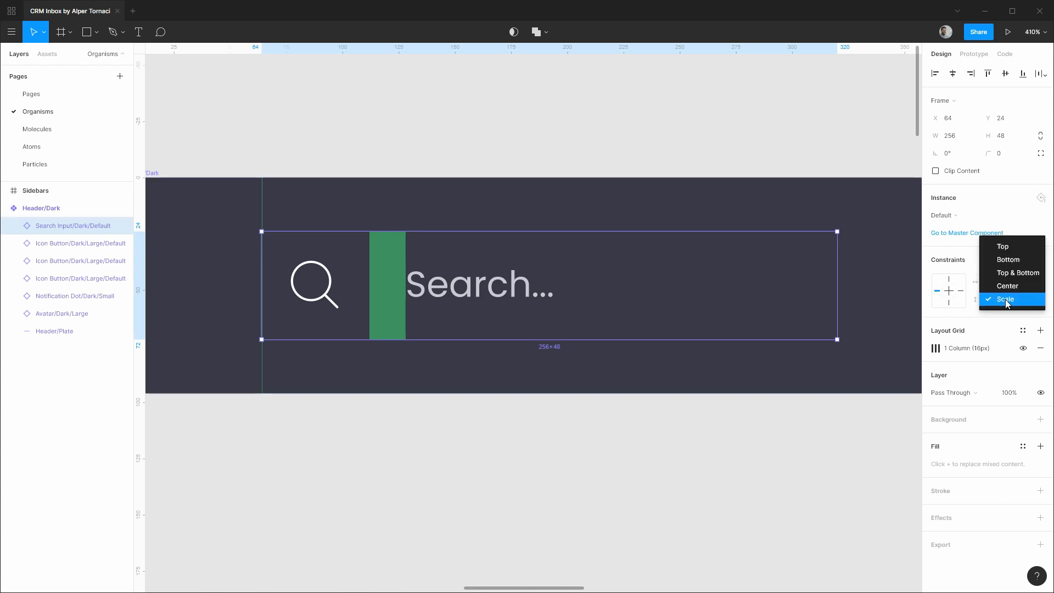
click(1004, 285)
scroll(667, 388, down, 2)
scroll(669, 392, down, 4)
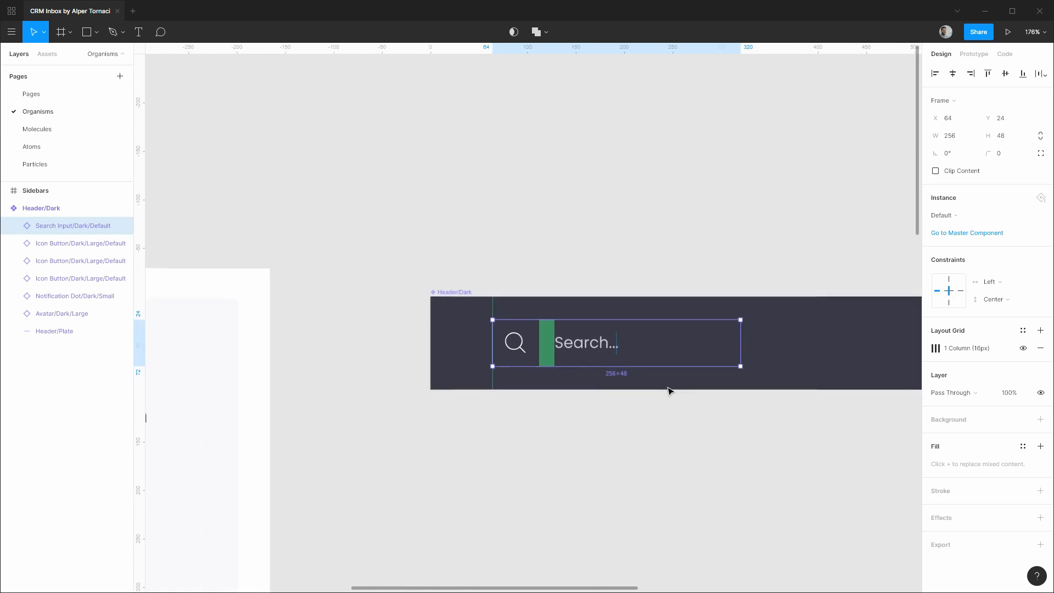
drag(842, 258, 301, 193)
drag(747, 188, 461, 196)
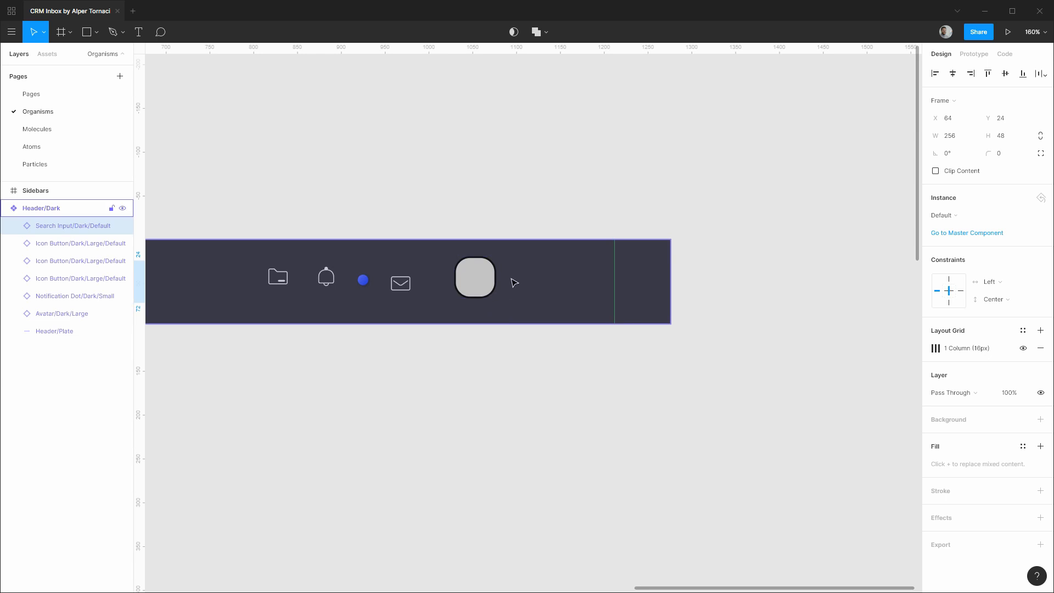
click(52, 99)
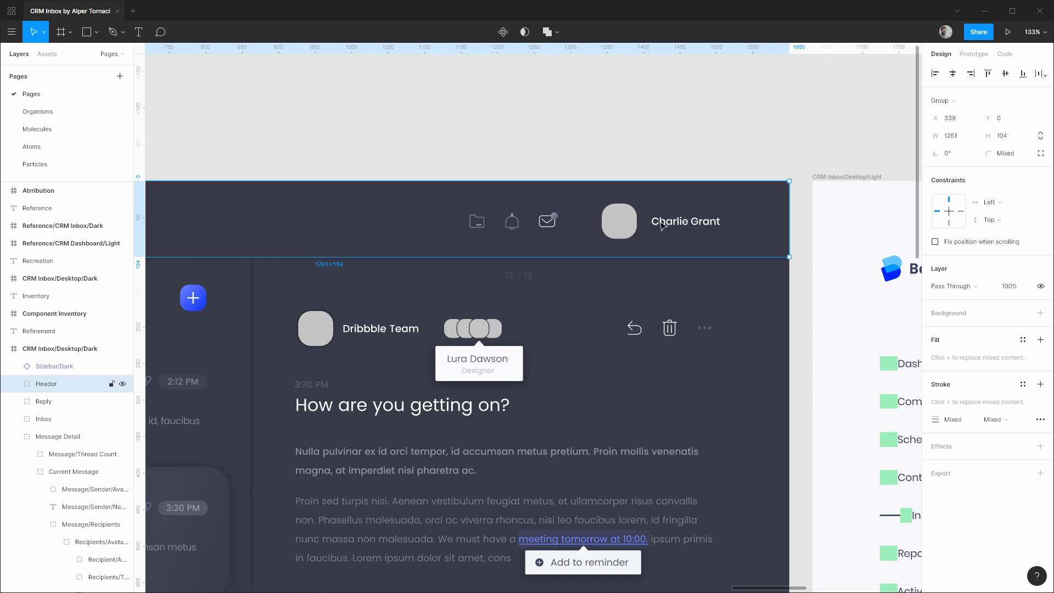
click(94, 112)
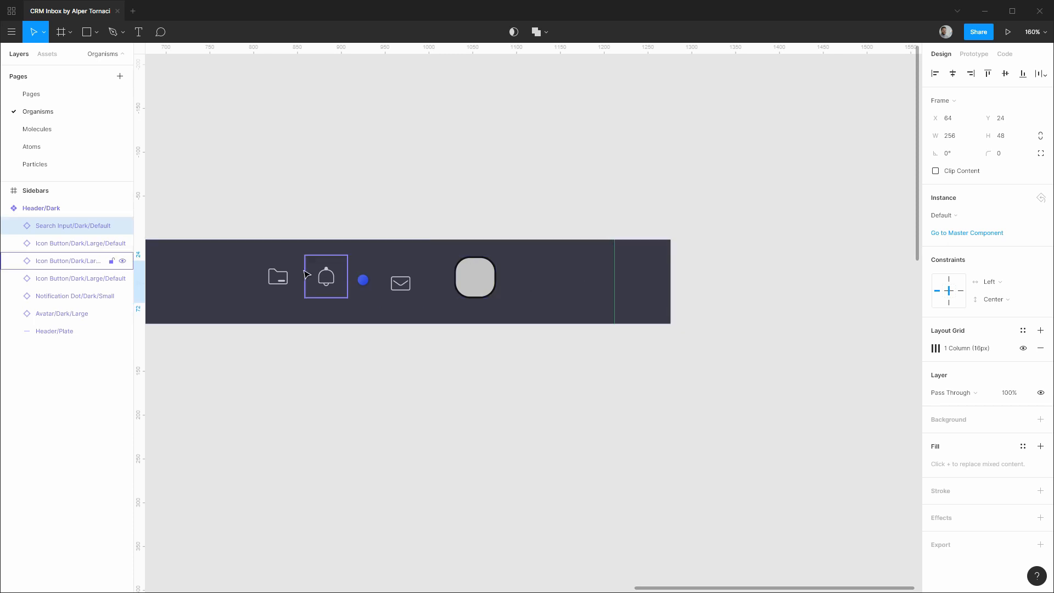
click(279, 276)
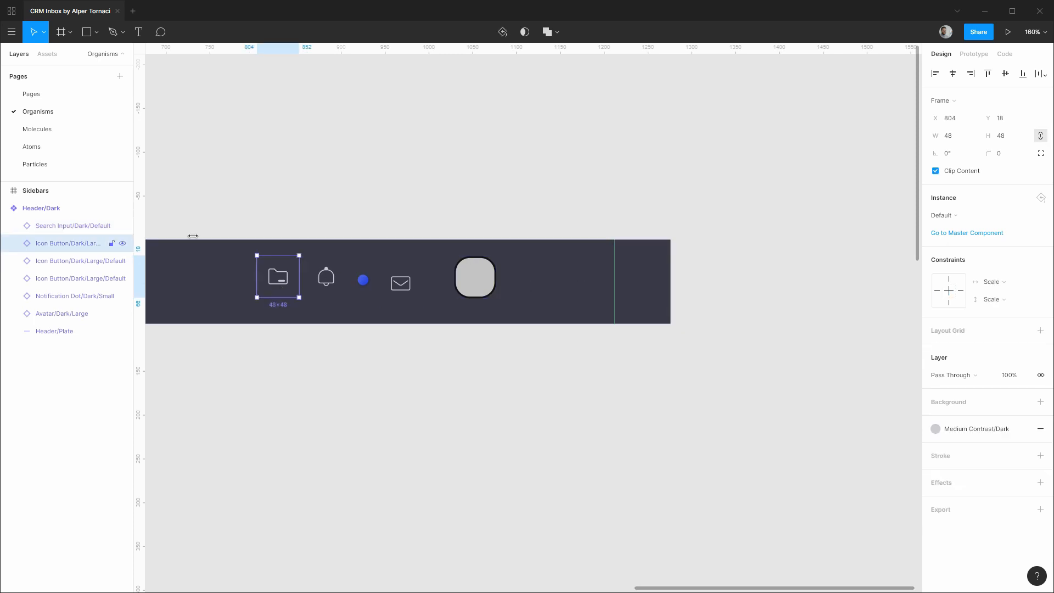
click(53, 166)
scroll(626, 240, down, 3)
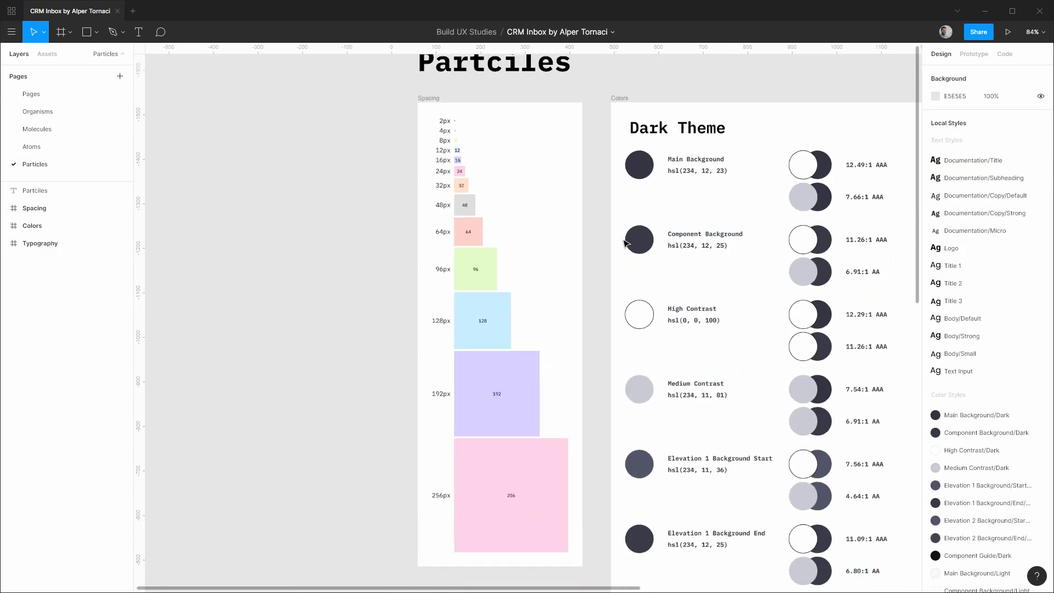
scroll(624, 241, down, 1)
drag(908, 202, 233, 240)
drag(615, 254, 508, 235)
scroll(484, 236, up, 5)
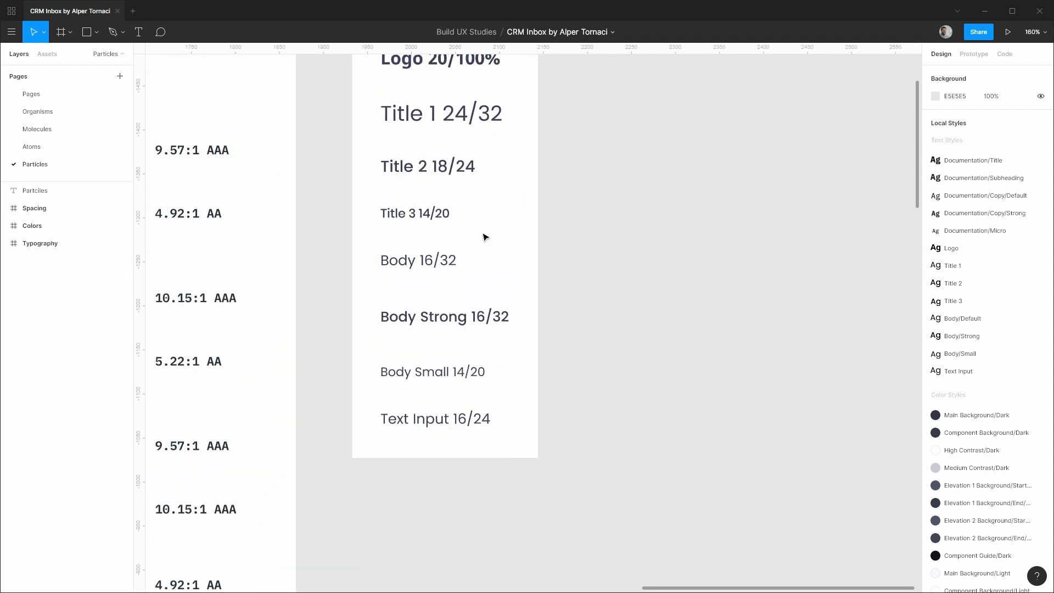
scroll(549, 231, up, 2)
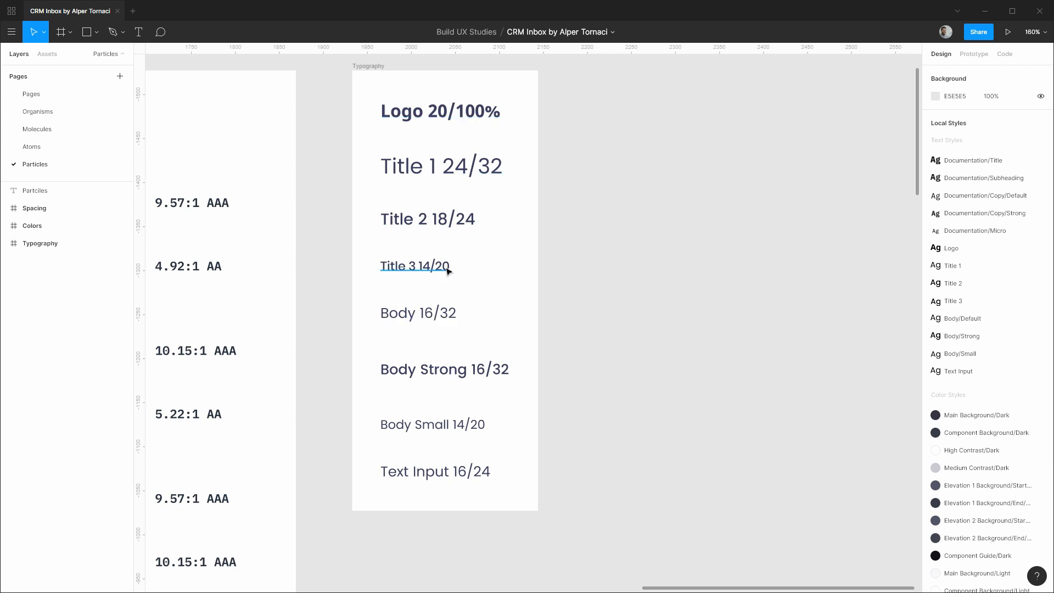
click(70, 97)
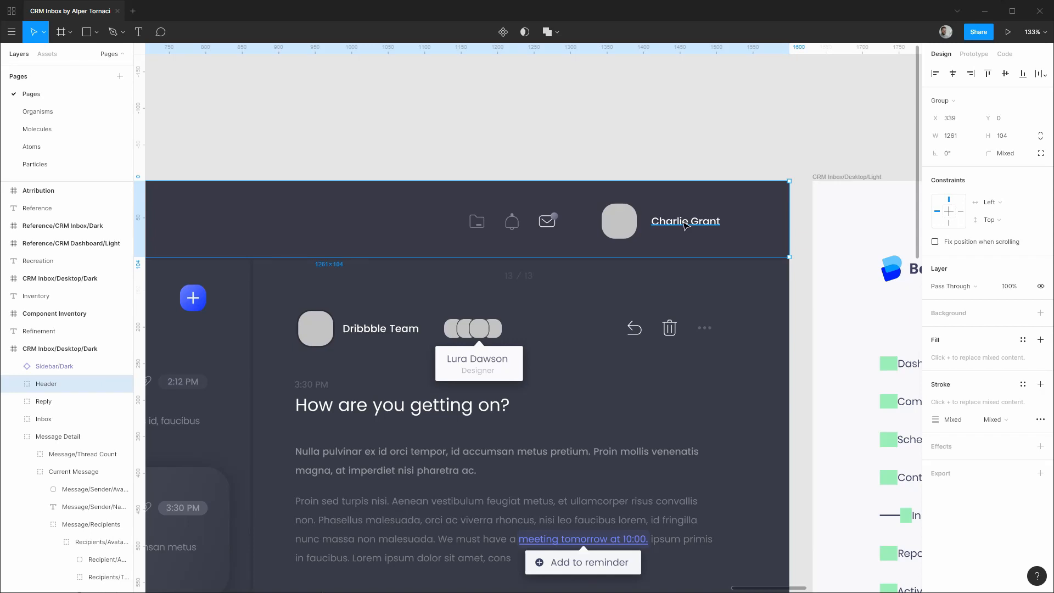
double_click(686, 225)
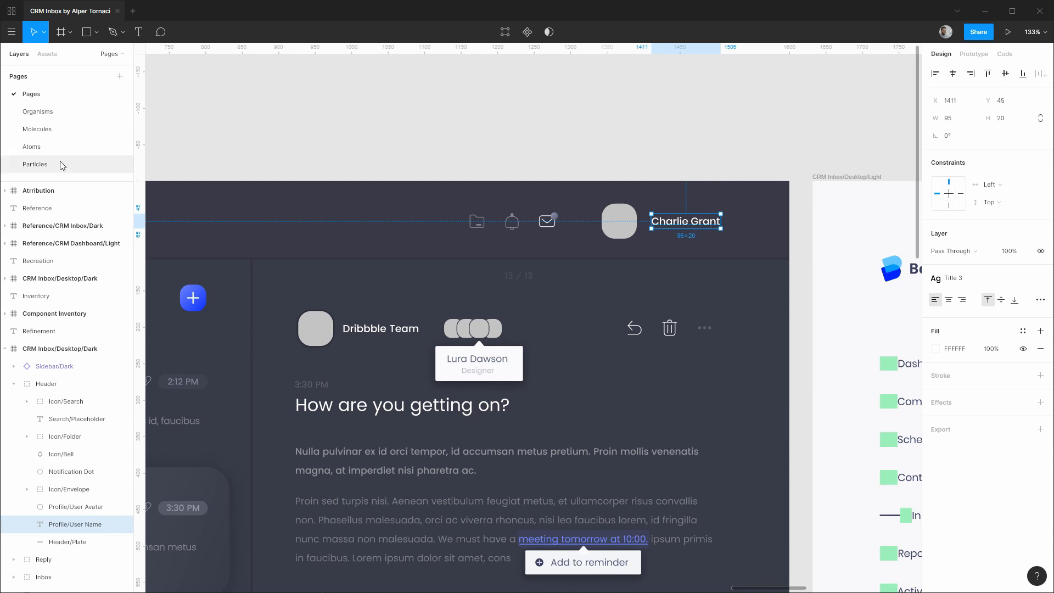
click(59, 112)
Add a text box right of the avatar containing the user's name.
key(t)
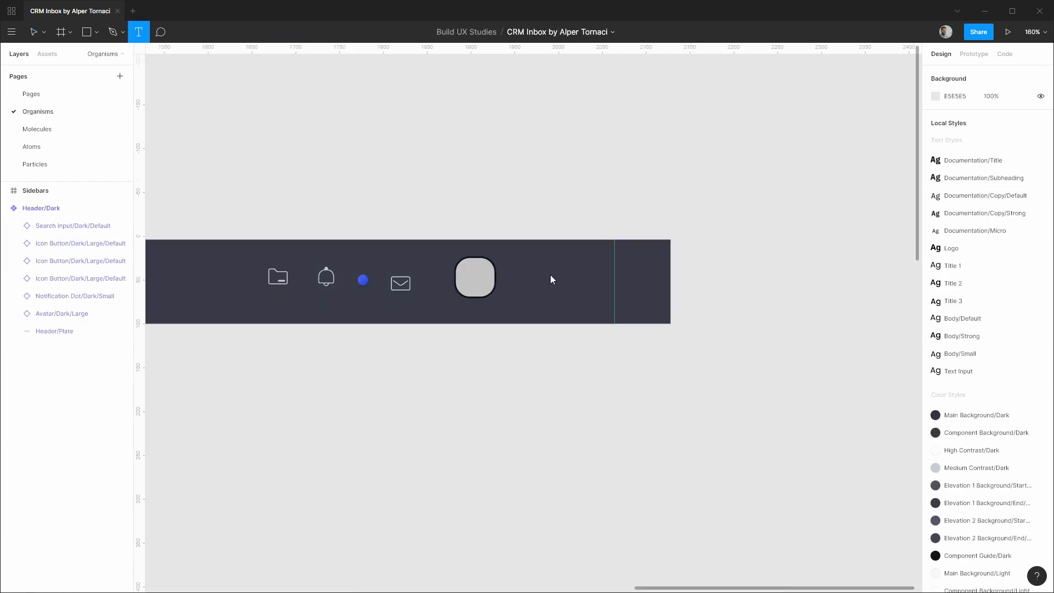
drag(516, 264, 602, 291)
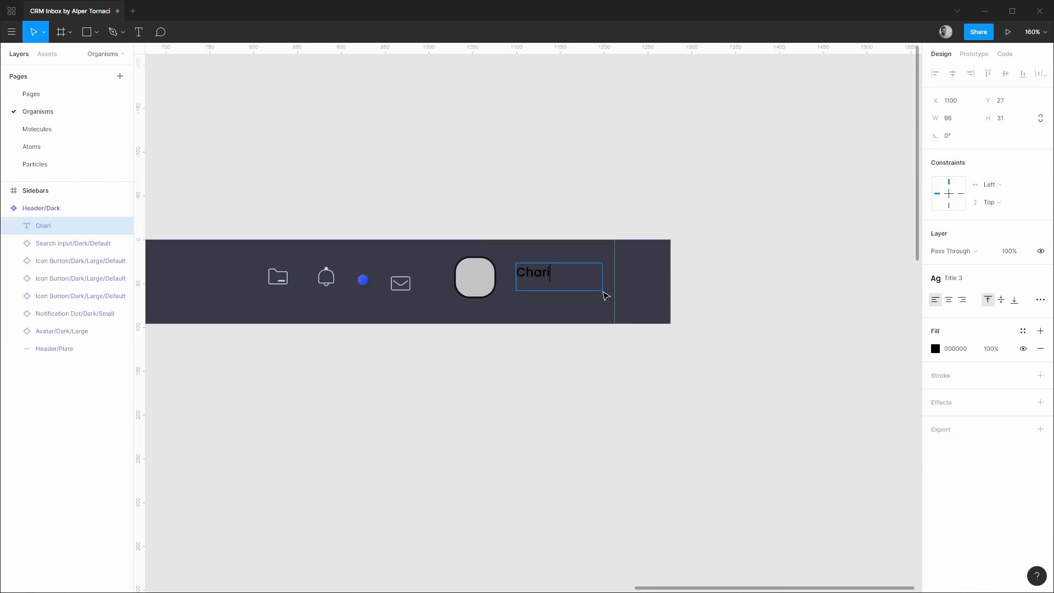
click(1023, 331)
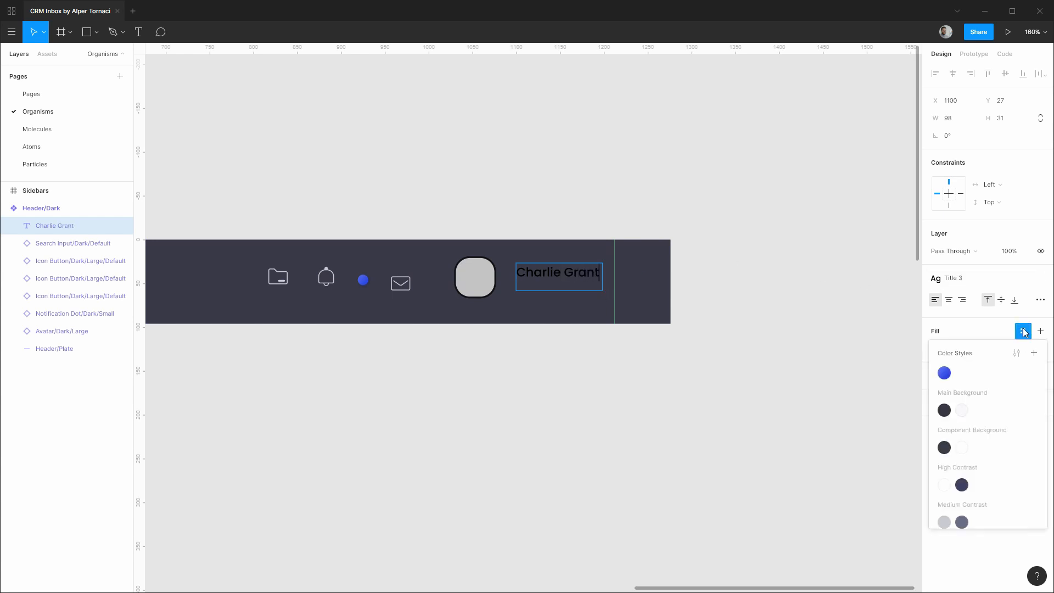
click(944, 484)
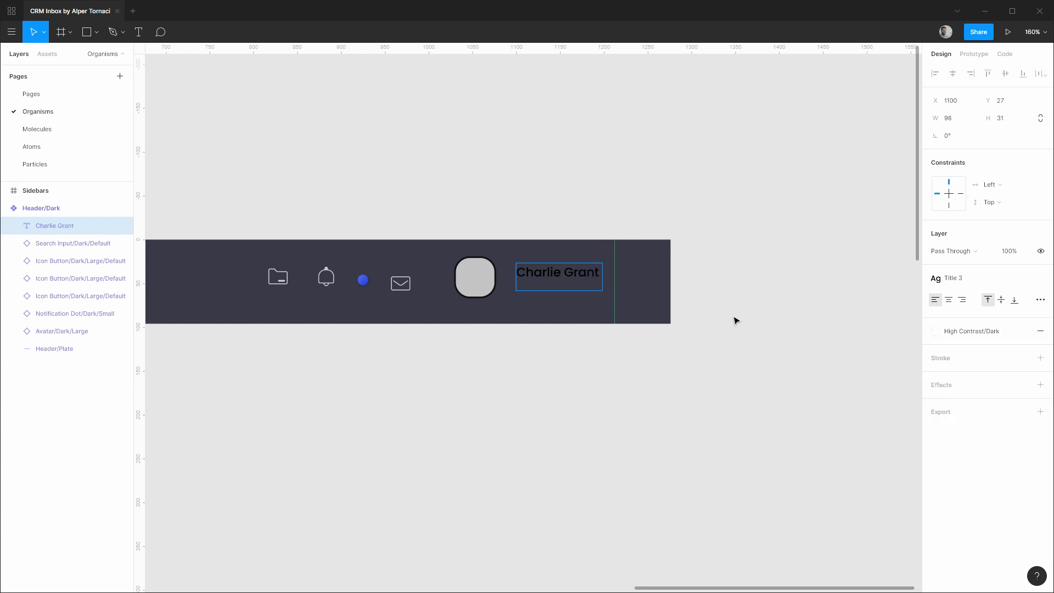
Fill the whole name with High Contrast/Dark, size it to auto width, and move it beside the avatar.
key(ctrl+a)
click(1022, 330)
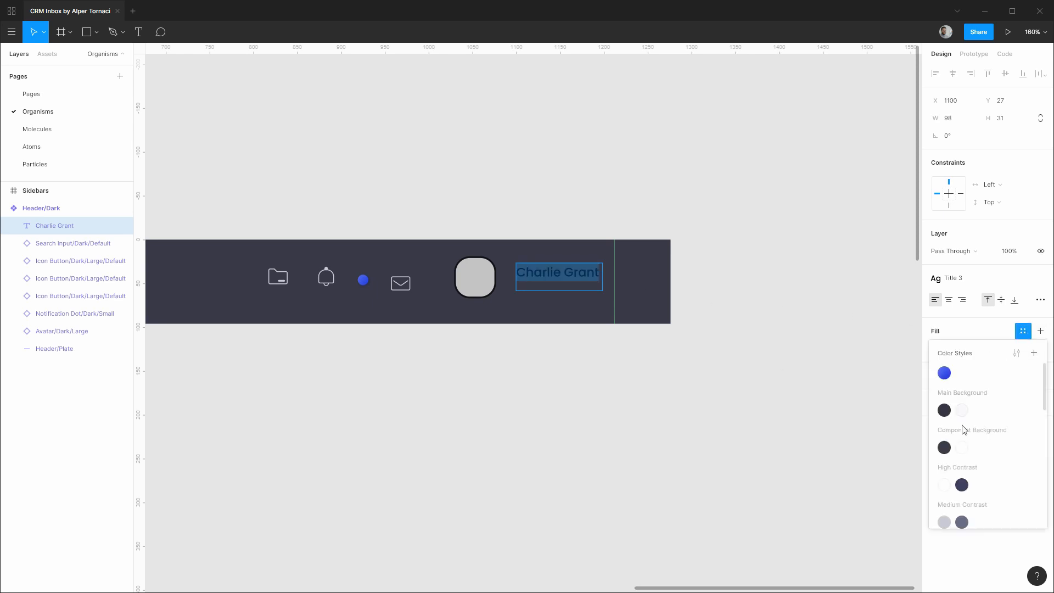
click(944, 484)
key(Escape)
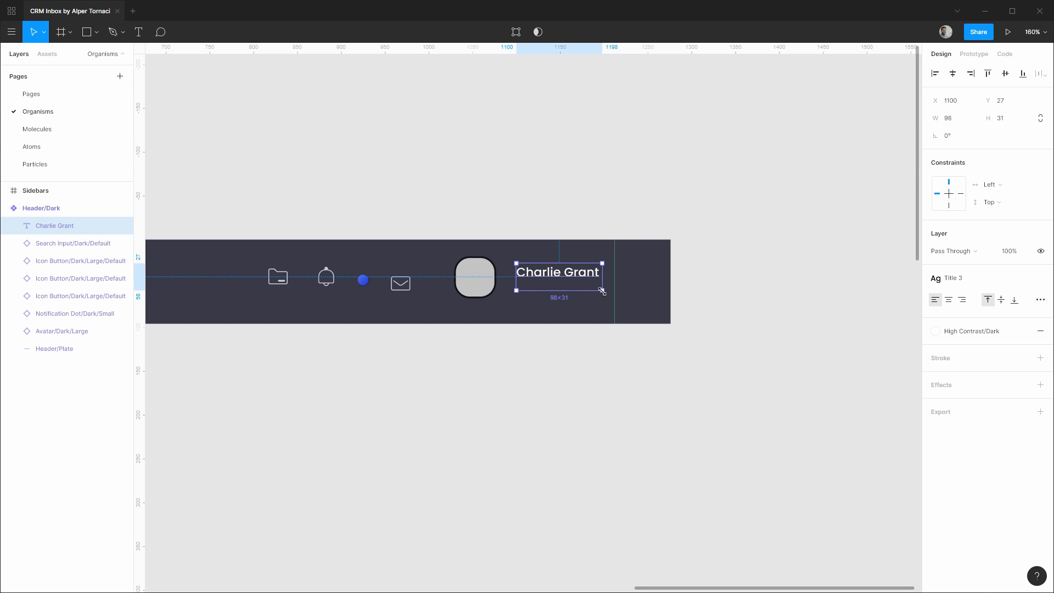
double_click(602, 291)
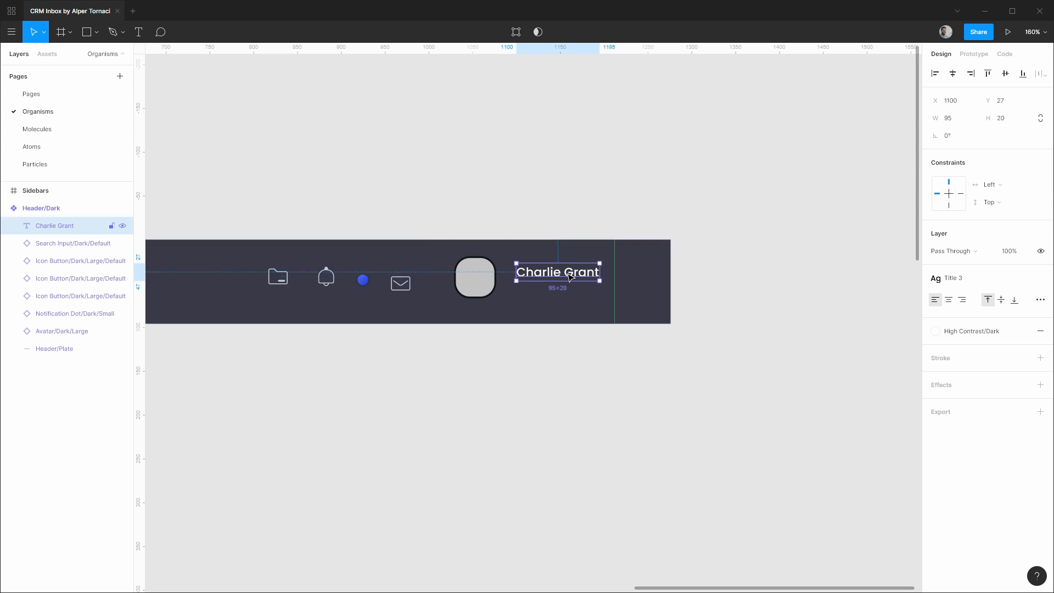
drag(568, 274, 585, 287)
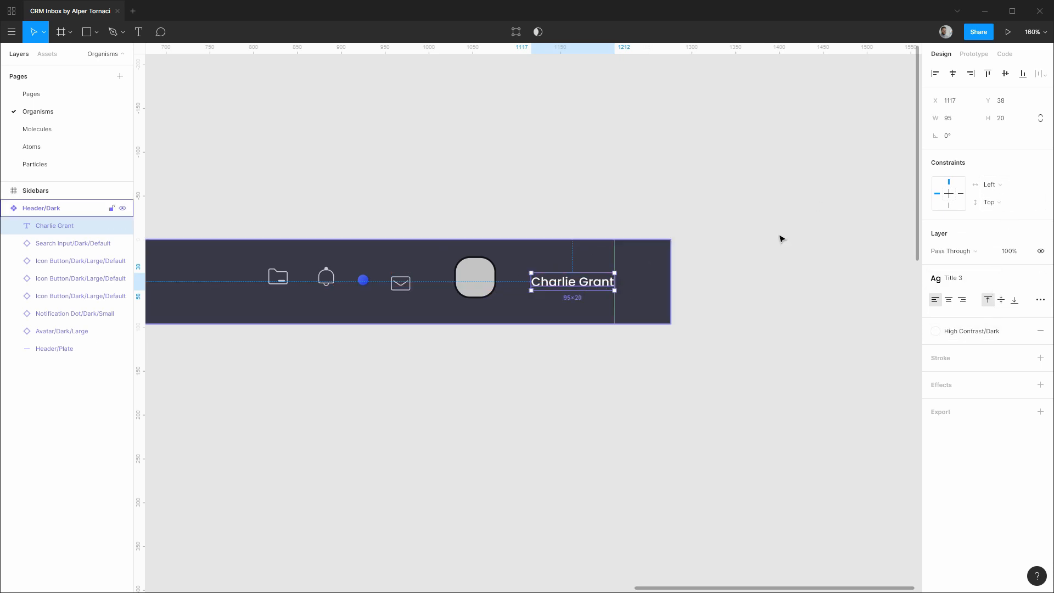
Constrain the name label Right horizontally and Center vertically.
click(1007, 187)
click(1014, 197)
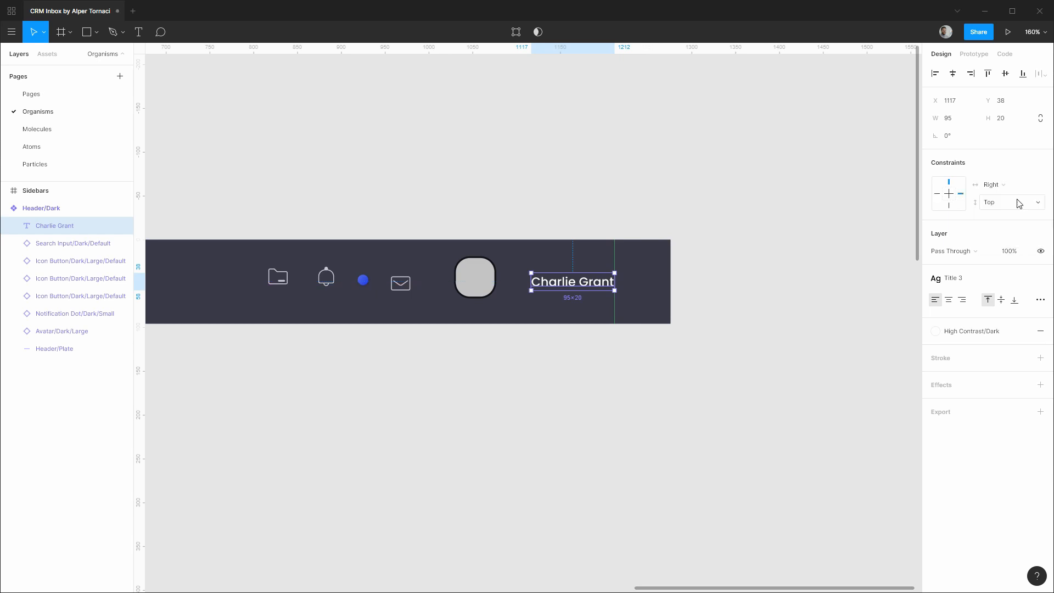
click(1014, 202)
click(1020, 244)
Rename the label 'Profile/Username' and place it below Avatar/Dark/Large in the layers.
double_click(61, 232)
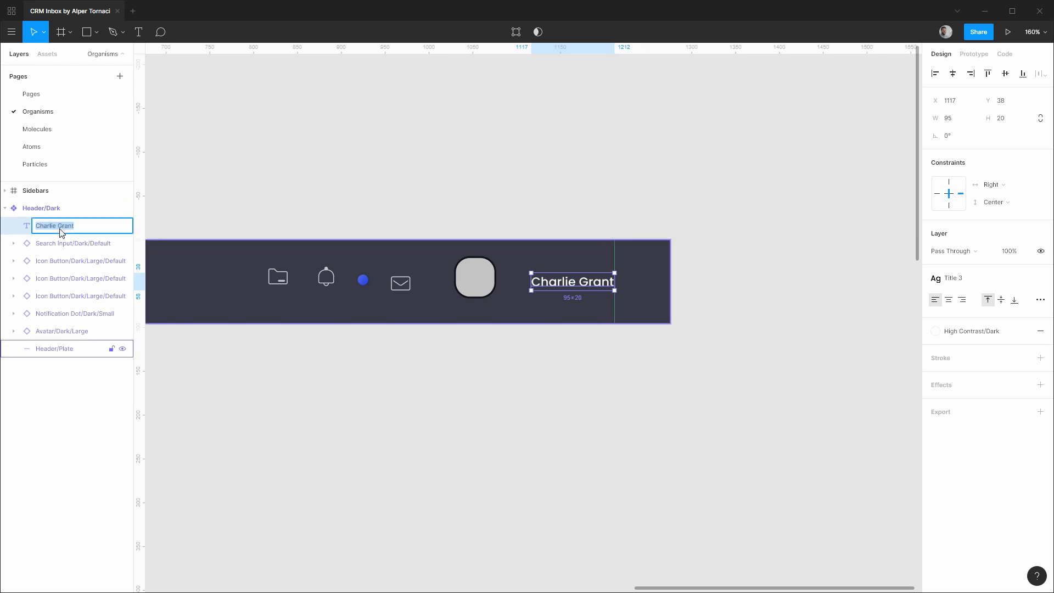
text(Profile/Username)
key(Return)
drag(60, 231, 80, 341)
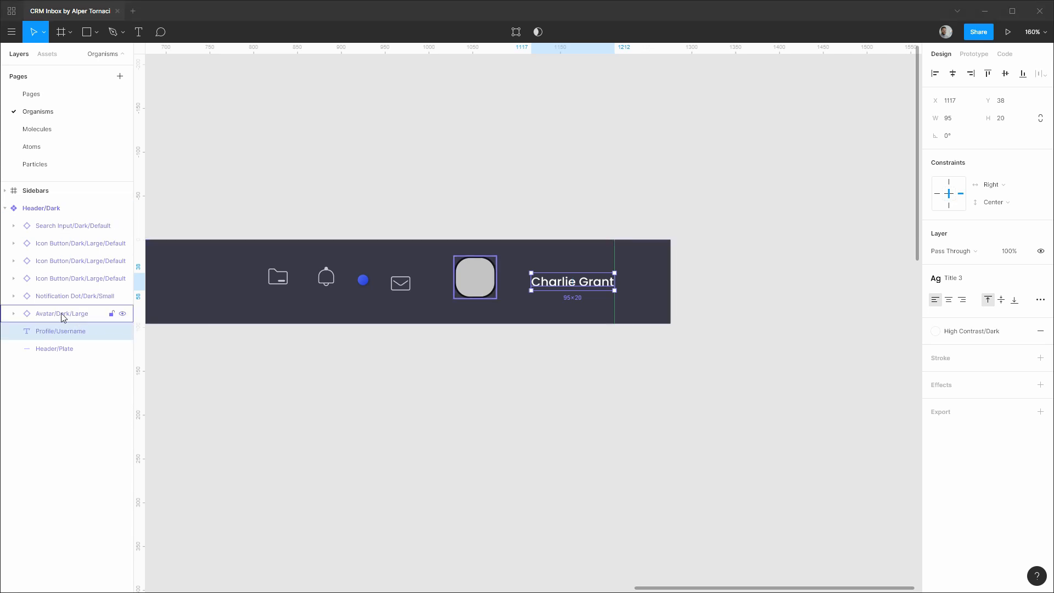
Group the avatar and Profile/Username into a group named 'Header/Profile'.
shift+click(60, 314)
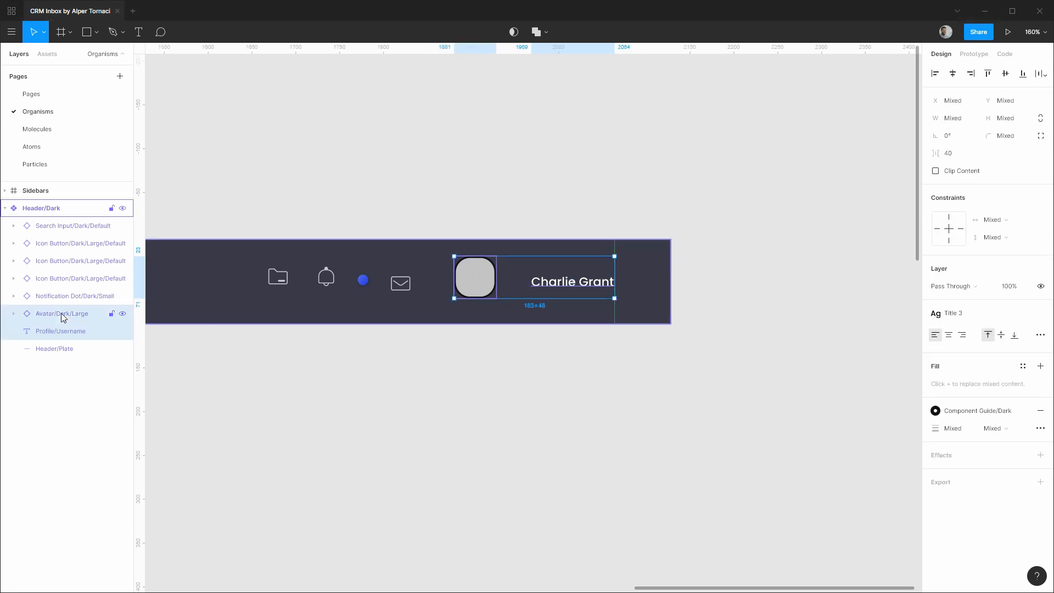
key(ctrl+g)
double_click(61, 313)
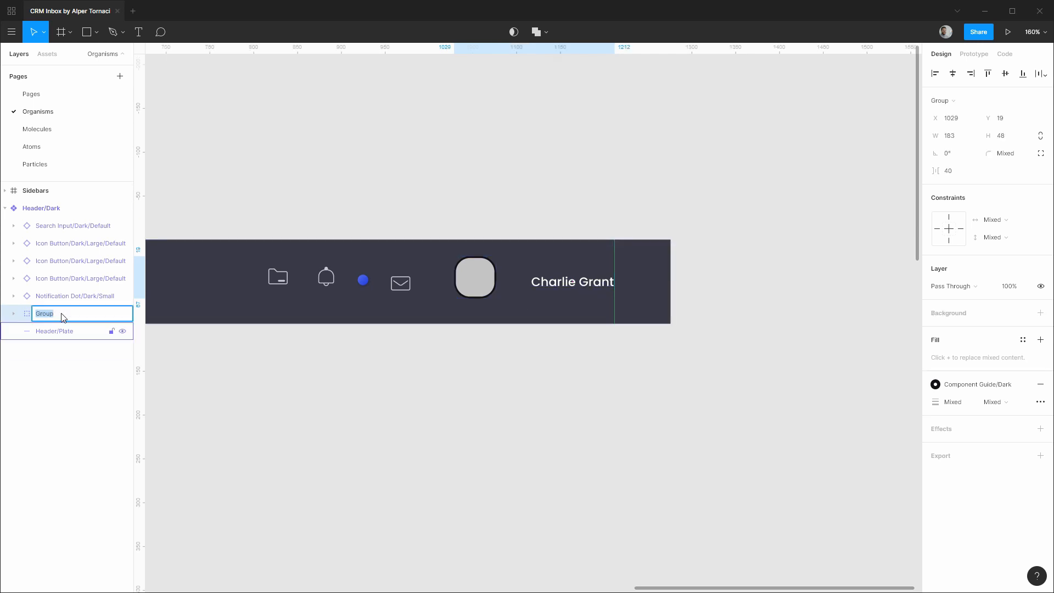
text(Head)
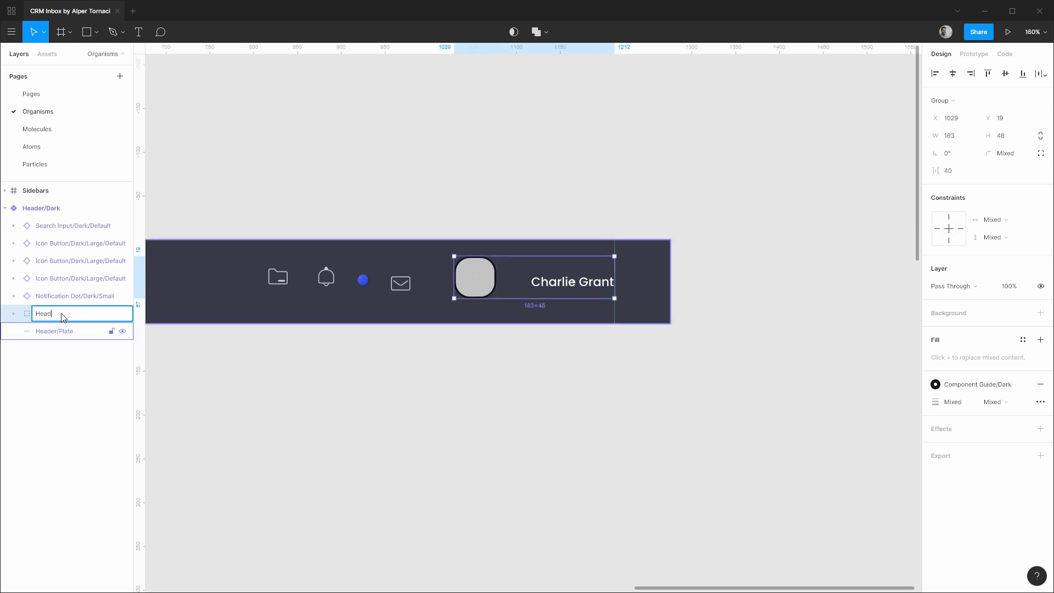
text(er/Profile)
key(Return)
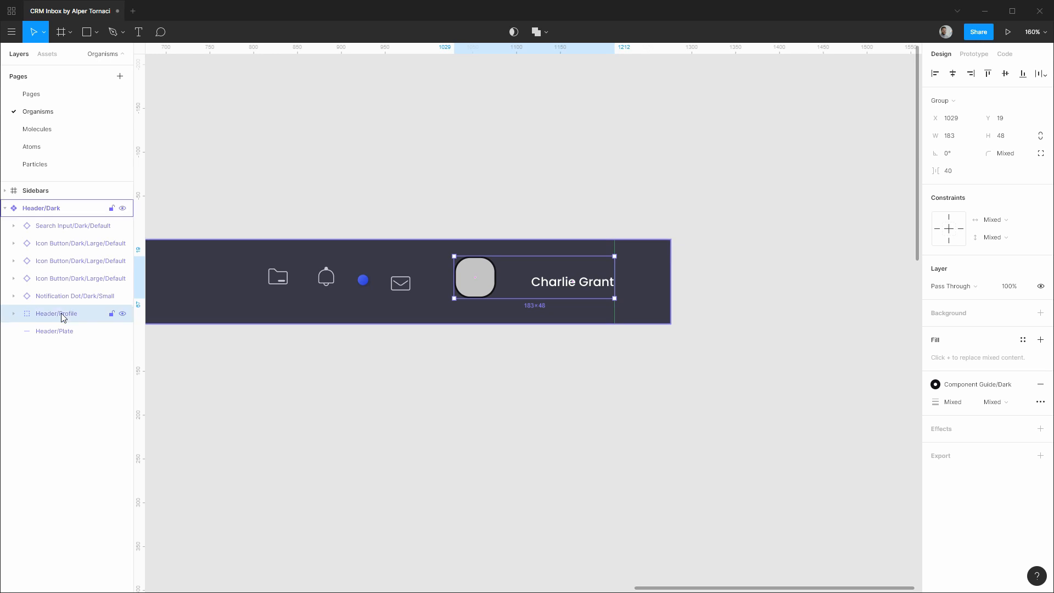
Nudge the avatar within Header/Profile closer to the username.
click(14, 314)
click(64, 331)
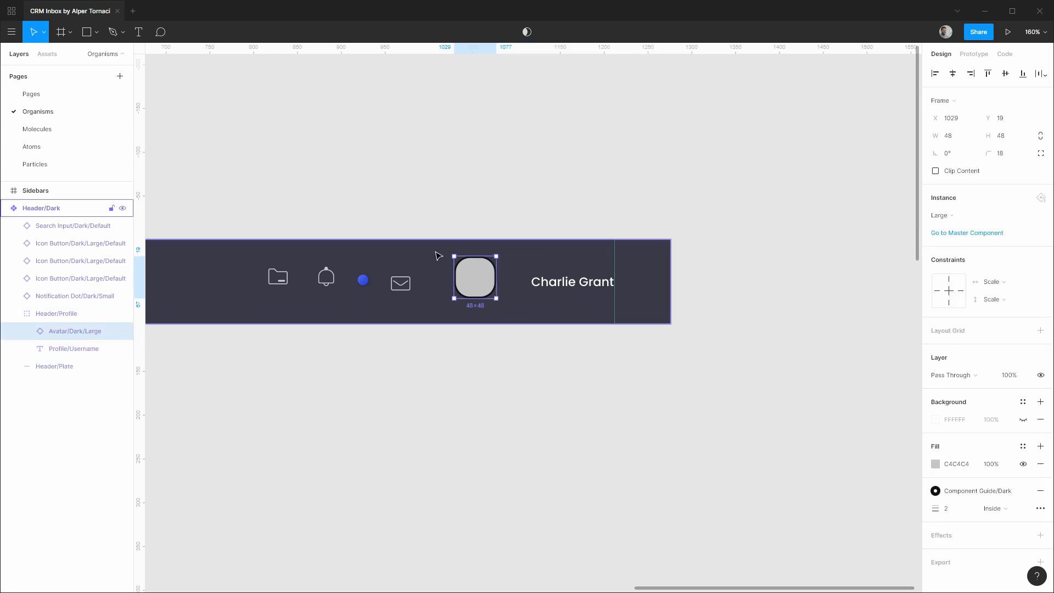
drag(474, 285, 476, 289)
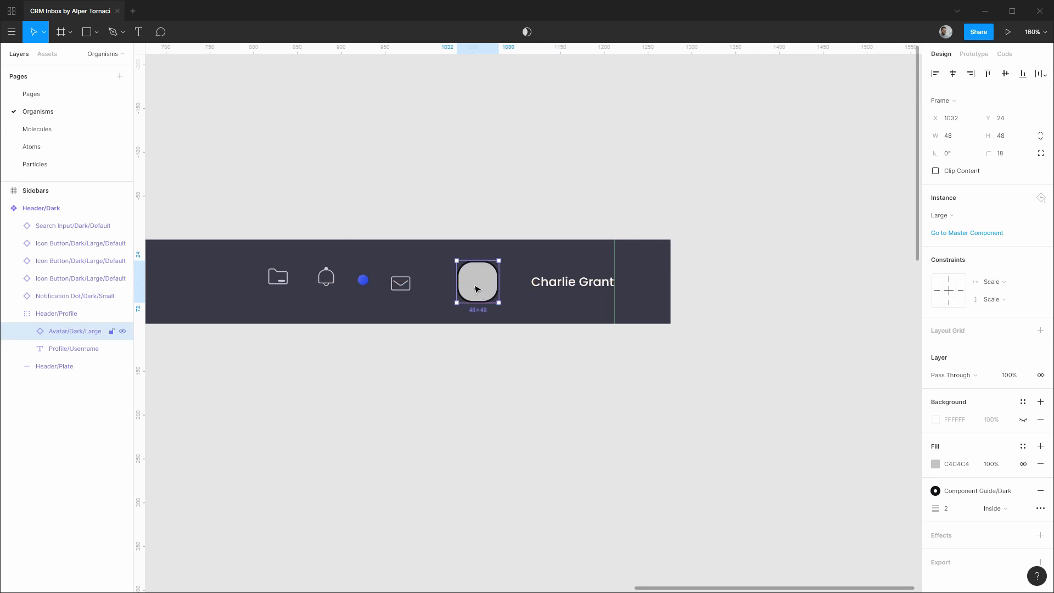
key(alt)
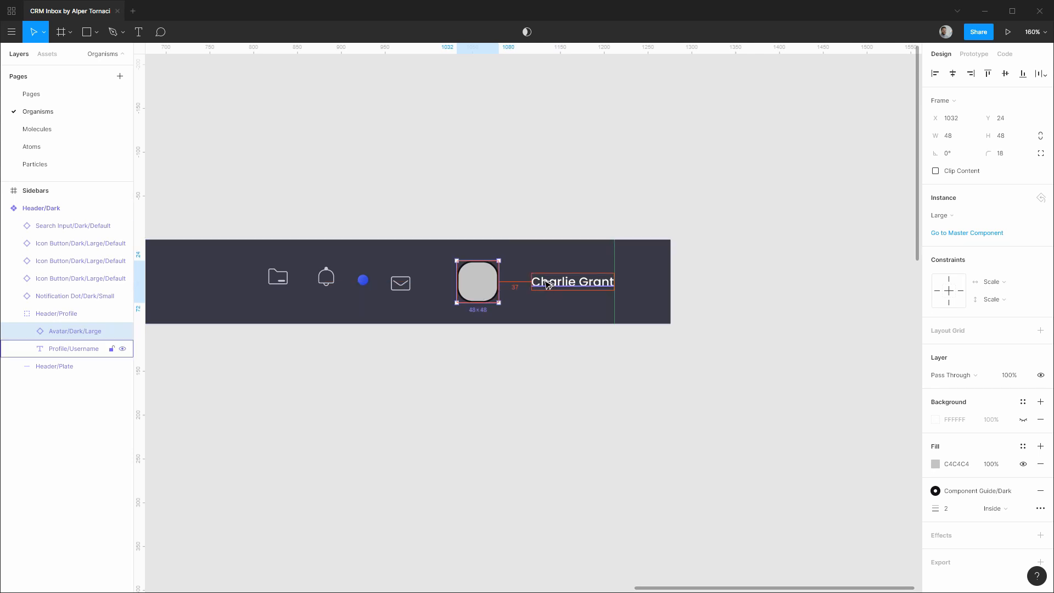
key(shift+Right)
key(shift+Right)
key(Right)
key(Right)
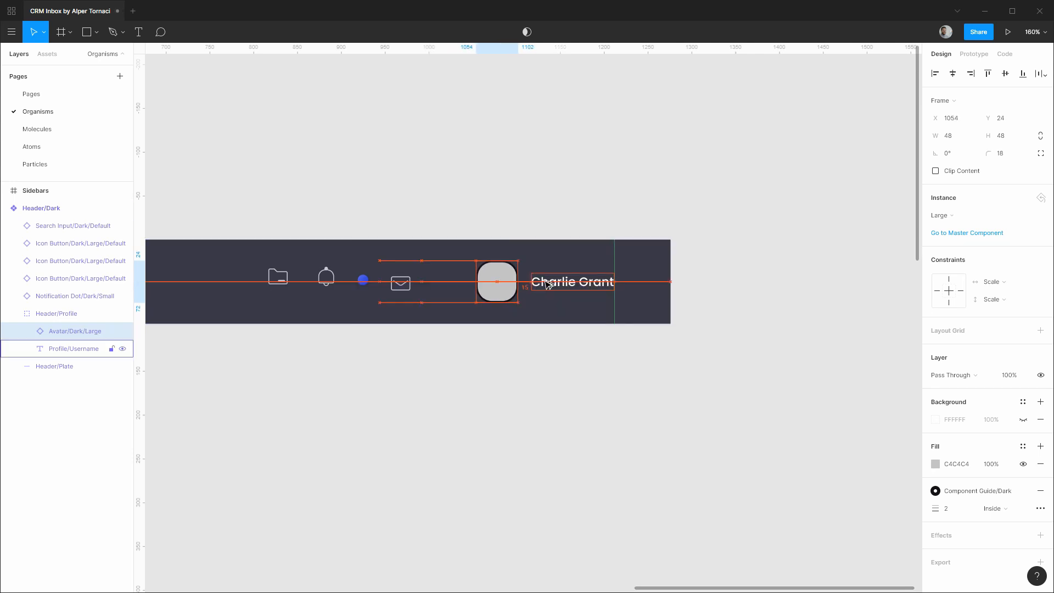
key(Left)
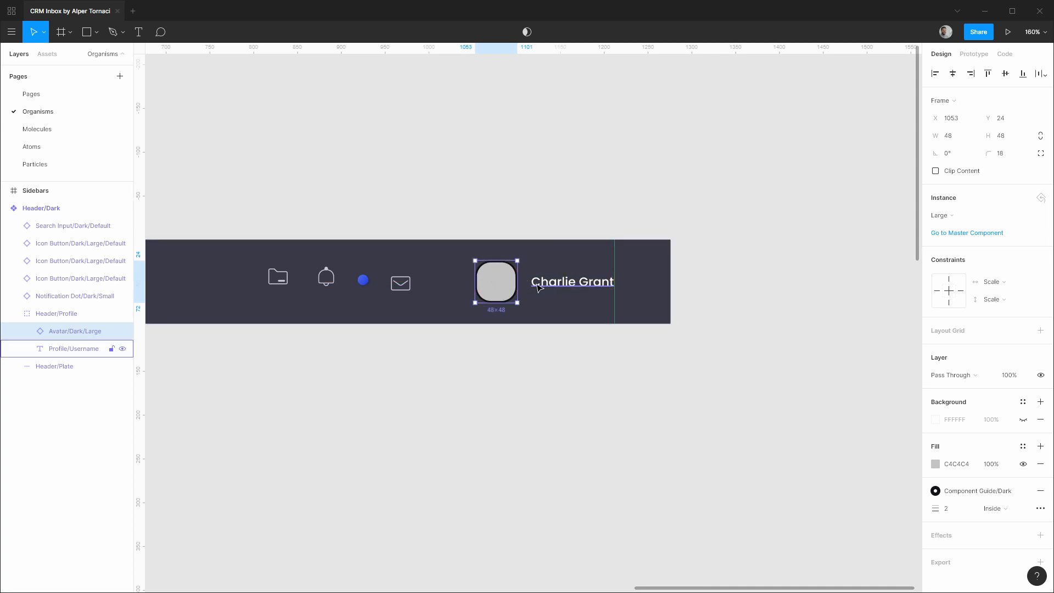
Constrain the Header/Profile group Right horizontally and Center vertically.
click(62, 313)
click(1008, 219)
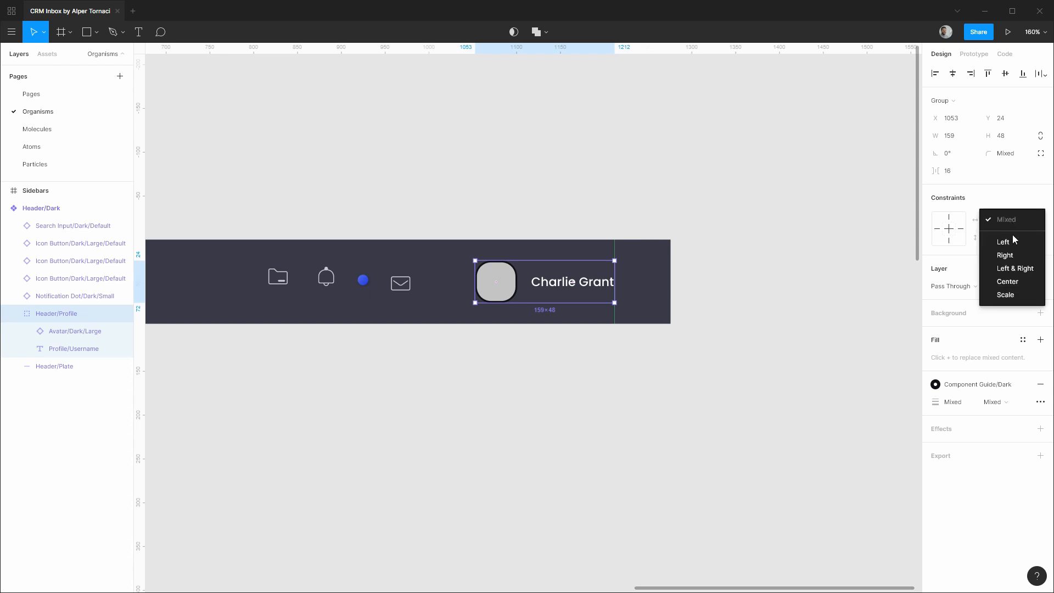
click(1016, 255)
click(1014, 237)
click(1012, 300)
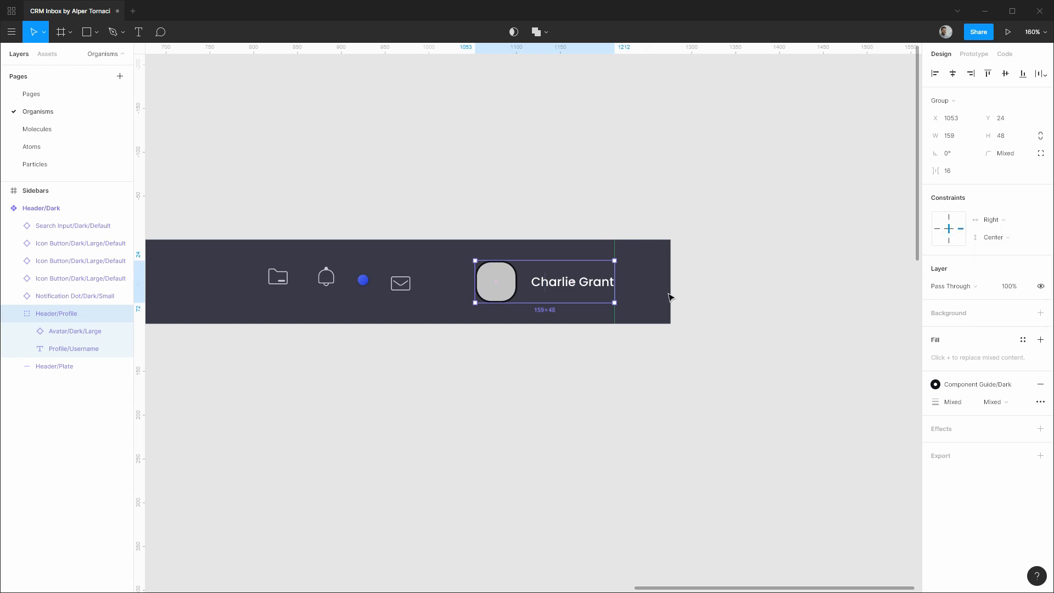
click(456, 191)
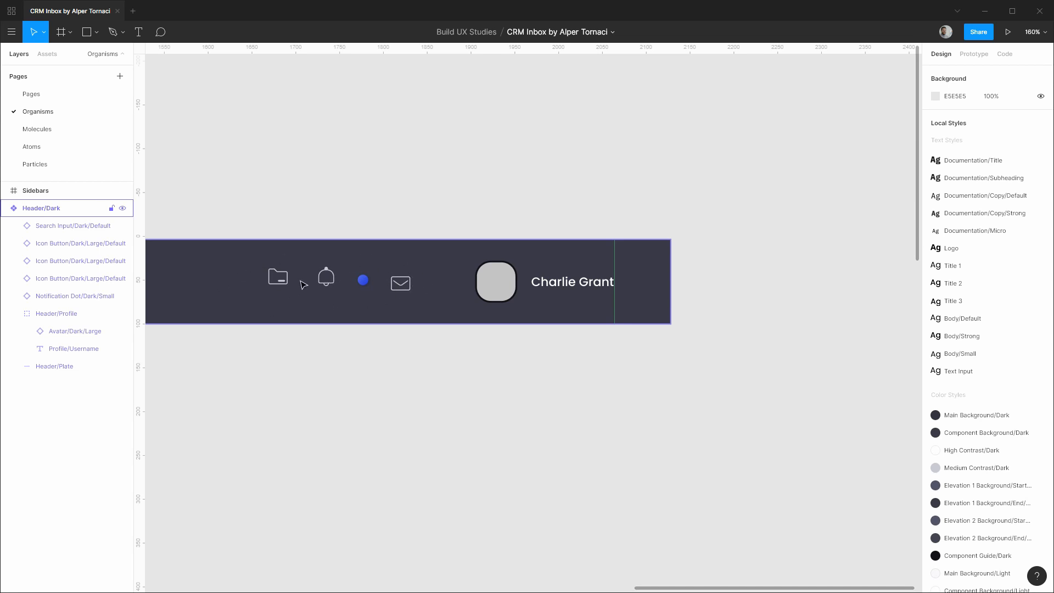
Group the three Icon Button layers as 'Header/Actions' and drag the Notification Dot inside it.
click(83, 243)
shift+click(82, 278)
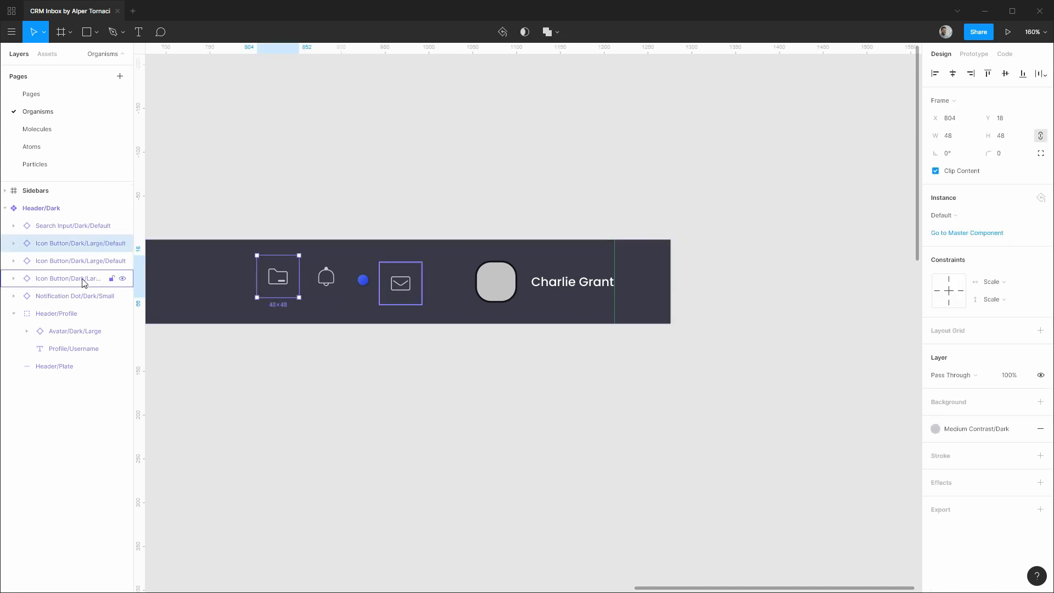
key(ctrl+g)
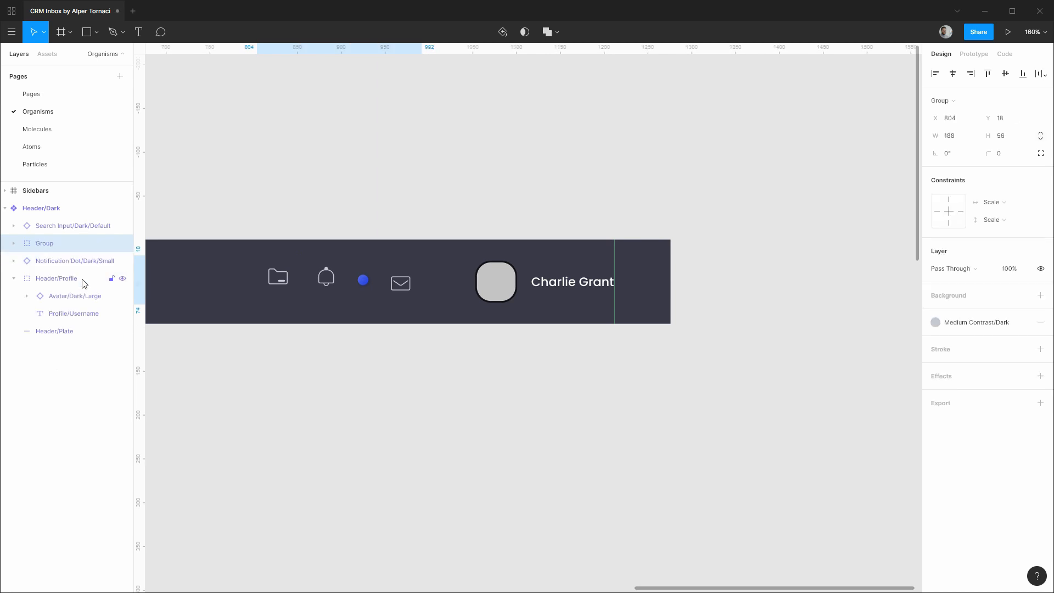
key(ctrl+r)
text(Heade)
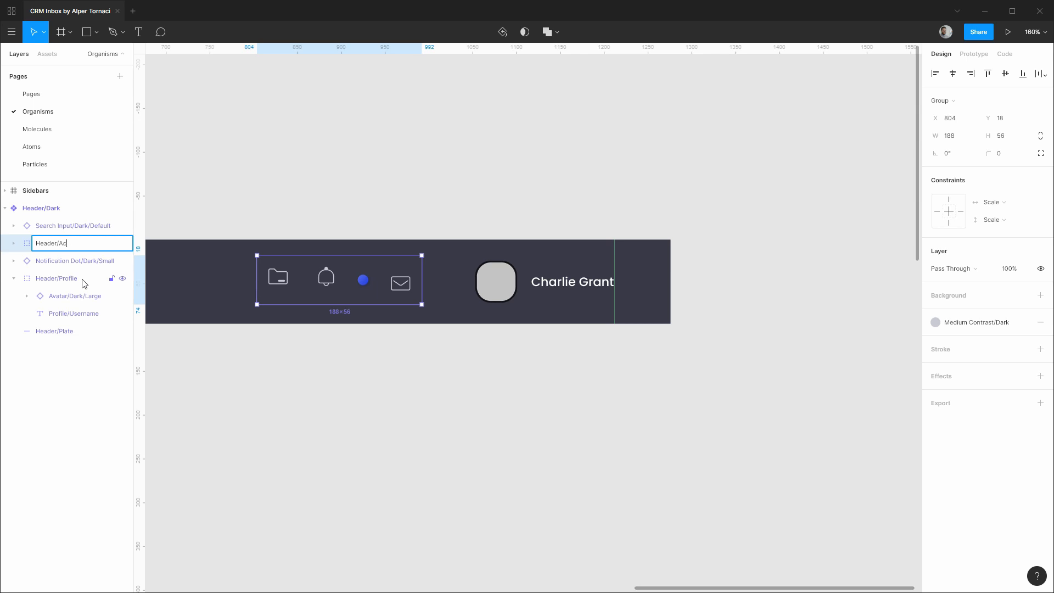
key(Return)
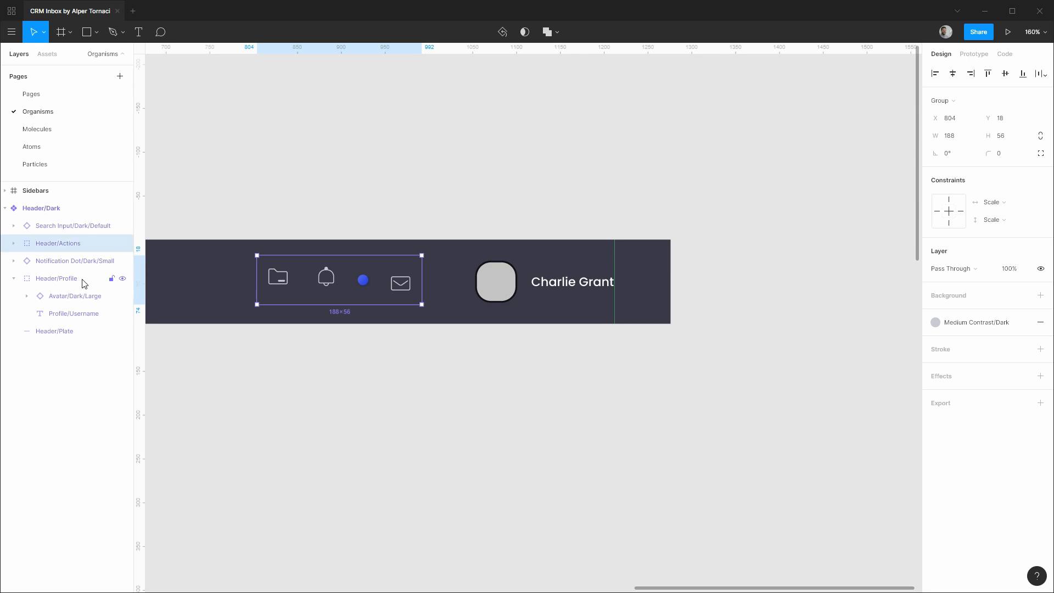
click(14, 243)
mouse_move(70, 323)
mouse_down()
mouse_move(76, 303)
mouse_move(90, 317)
mouse_up()
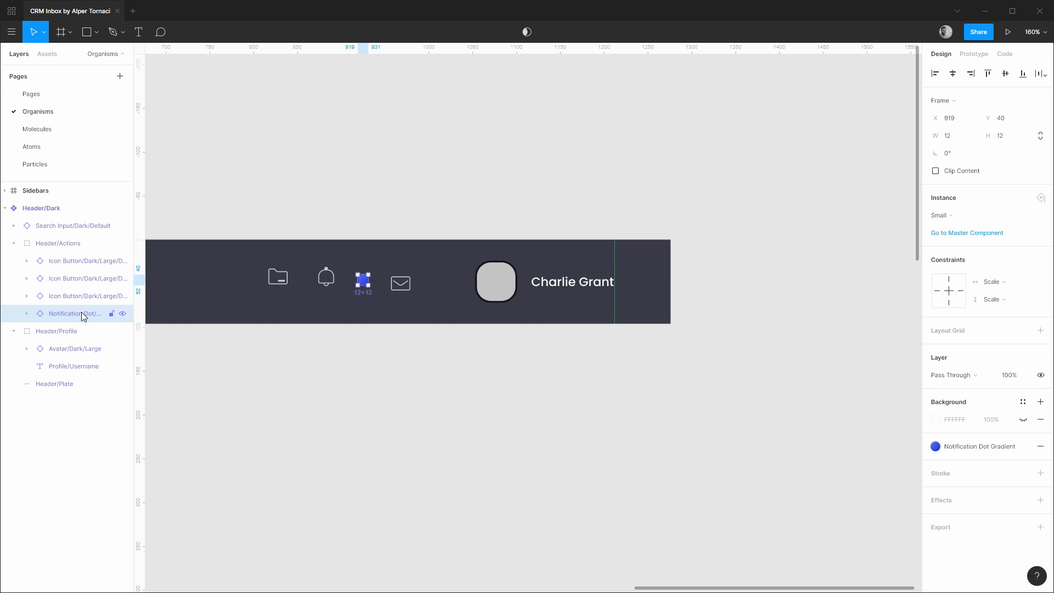
Move the blue notification dot onto the envelope icon's top corner.
drag(82, 312, 84, 287)
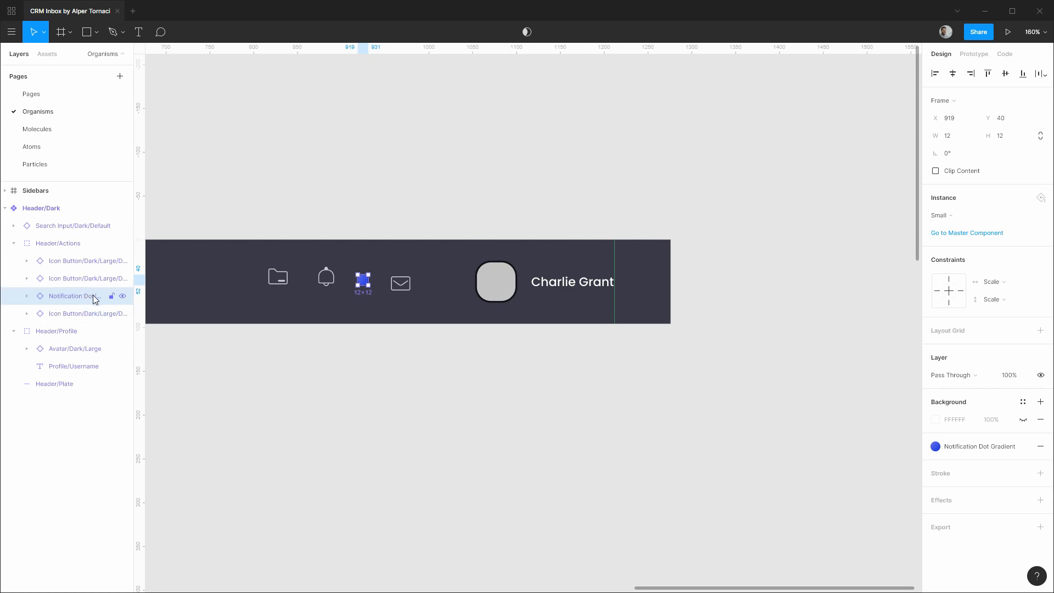
drag(369, 285, 417, 279)
scroll(415, 283, up, 10)
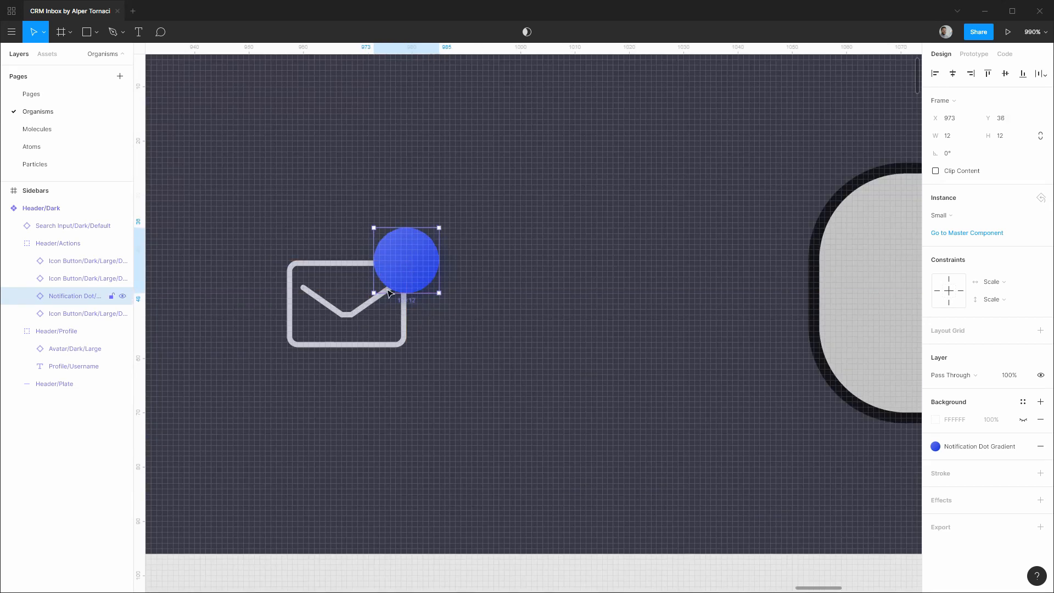
Group the dot with the envelope icon button and name the group 'Unread Messages'.
shift+click(76, 313)
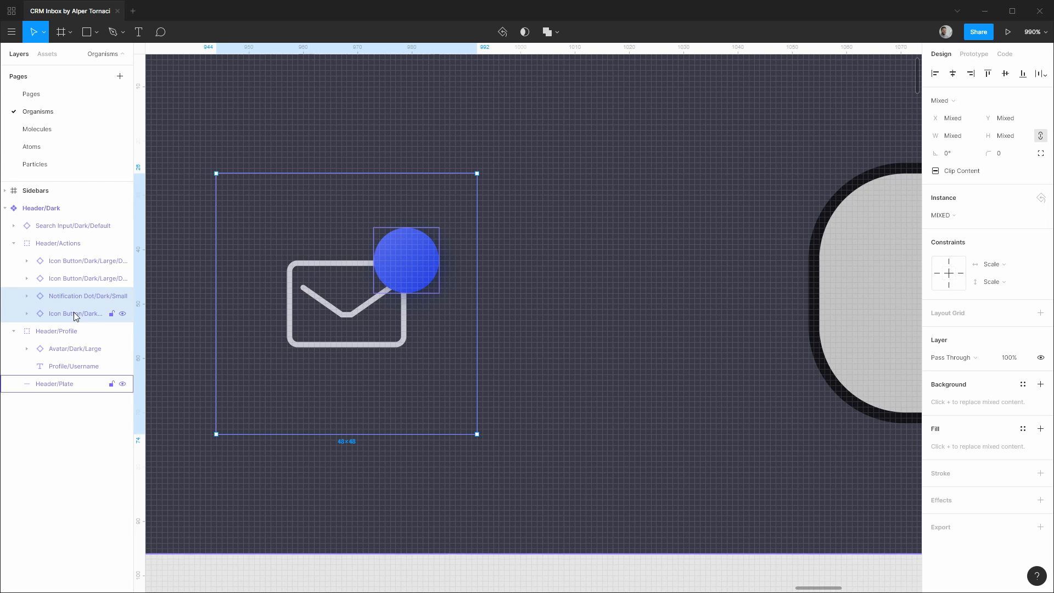
key(ctrl+g)
key(ctrl+r)
text(U)
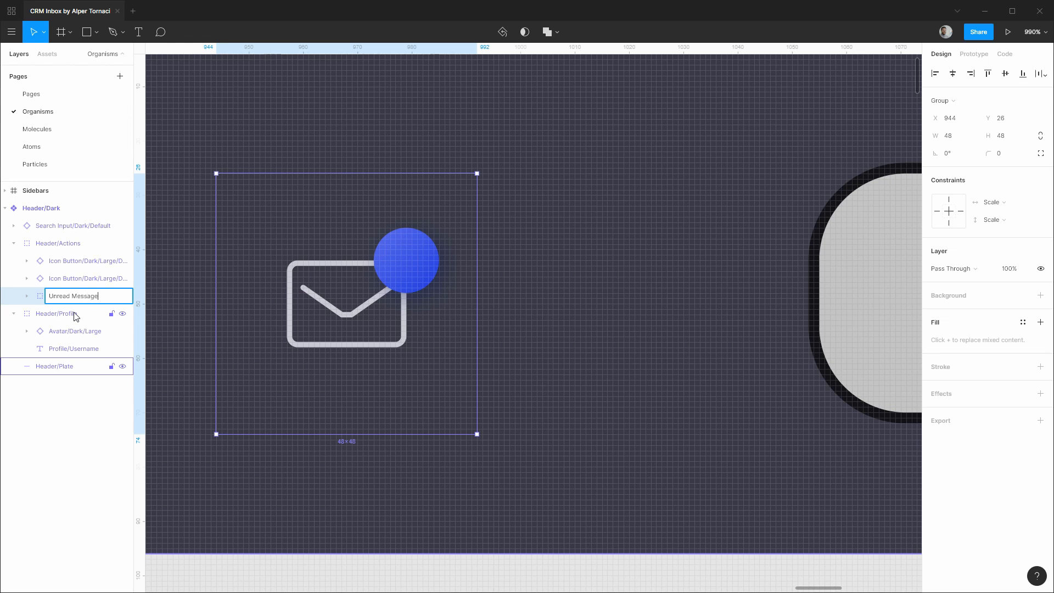
key(Return)
double_click(79, 303)
click(101, 297)
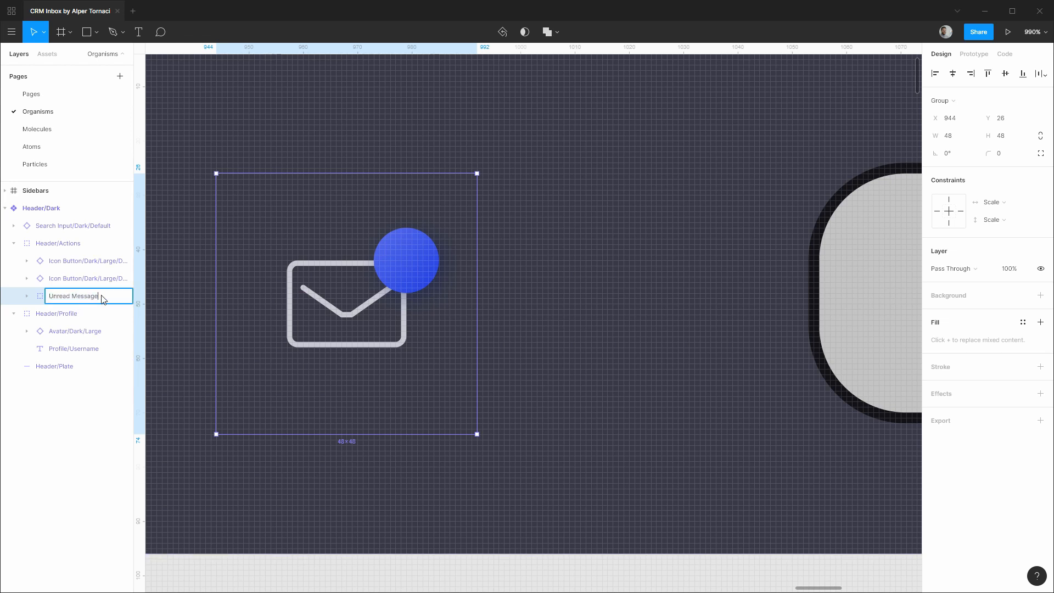
text(s)
click(80, 286)
scroll(346, 302, down, 5)
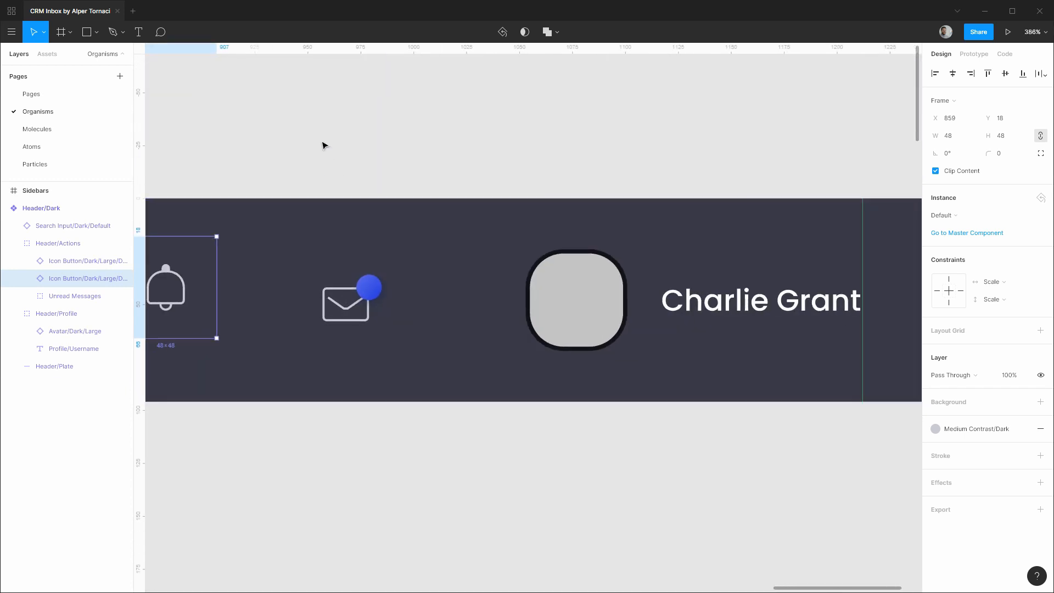
Align the folder, bell and Unread Messages icons on vertical centres with 8 spacing.
drag(322, 145, 529, 145)
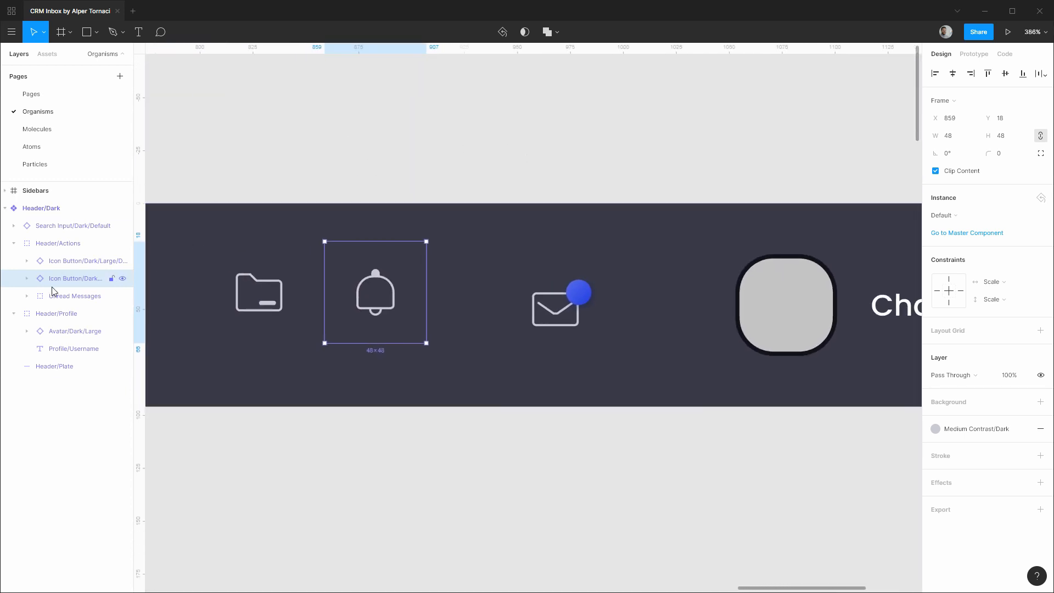
click(61, 261)
shift+click(73, 296)
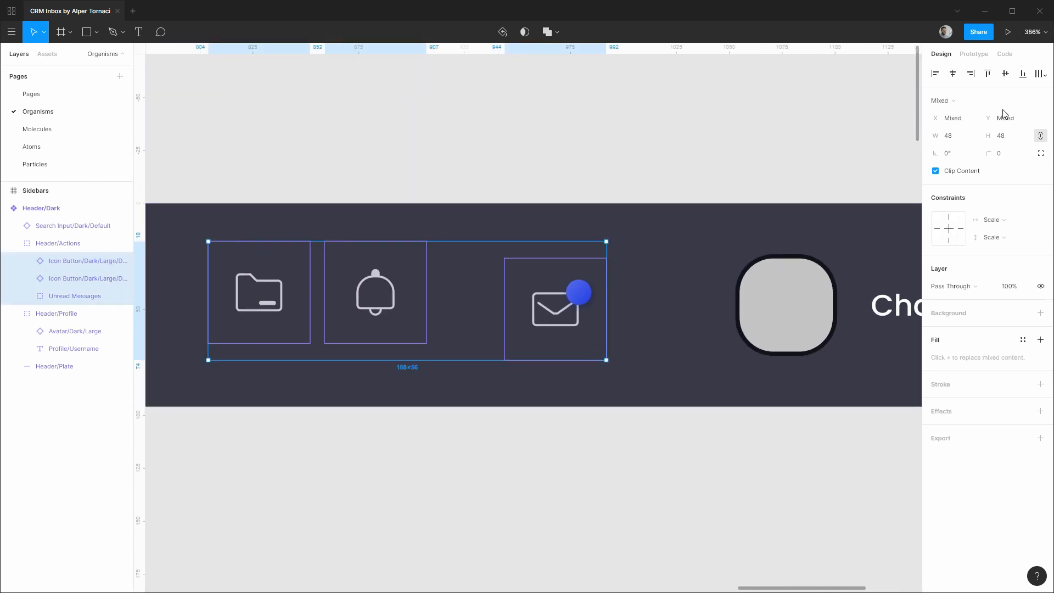
click(1005, 74)
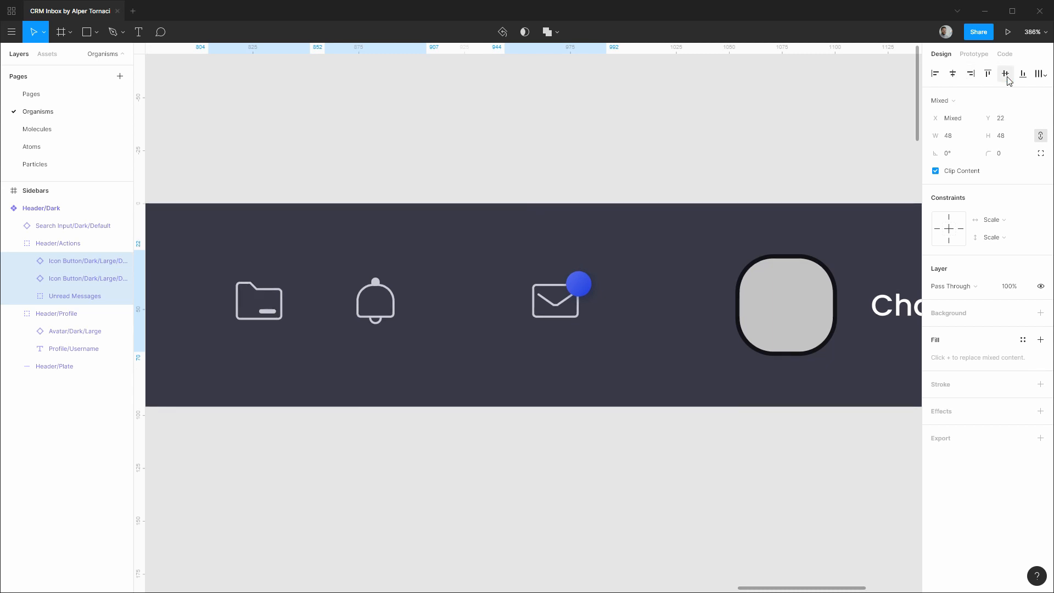
click(1038, 75)
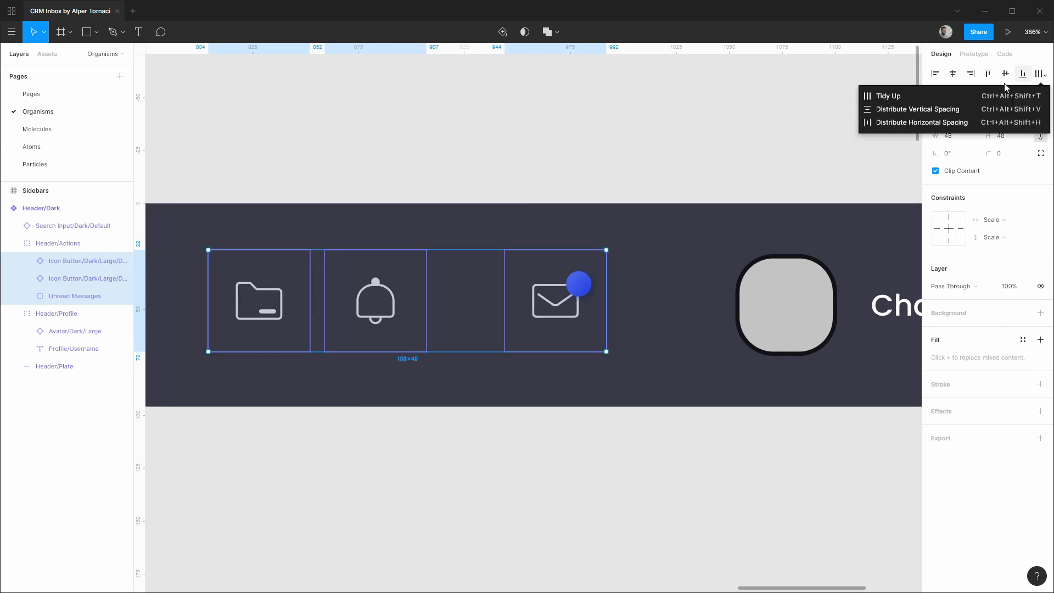
click(933, 123)
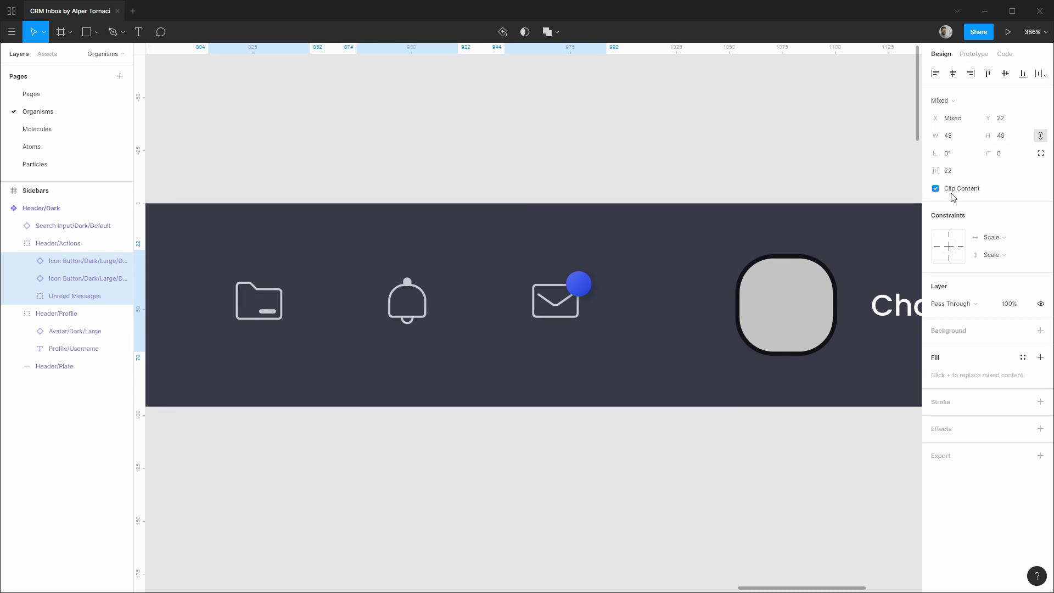
click(957, 175)
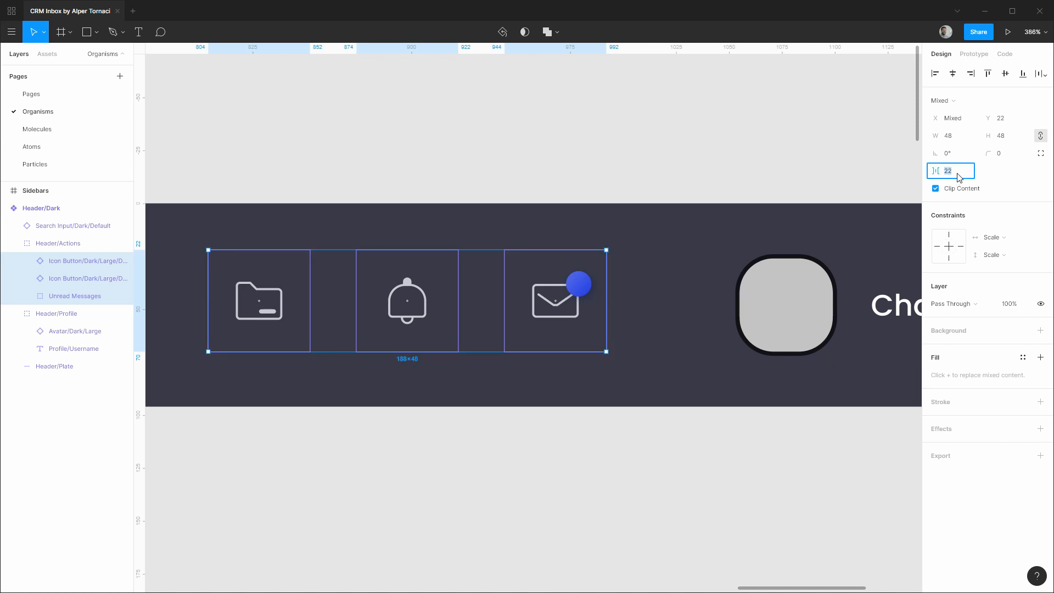
key(Return)
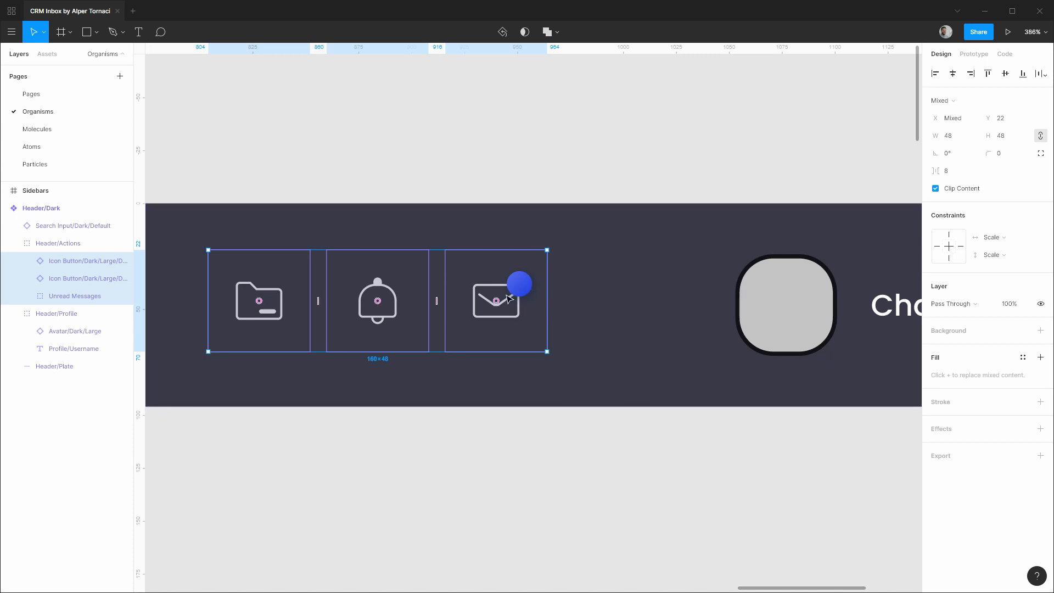
Shift the three icons down 2 px and right toward the avatar.
drag(507, 299, 508, 305)
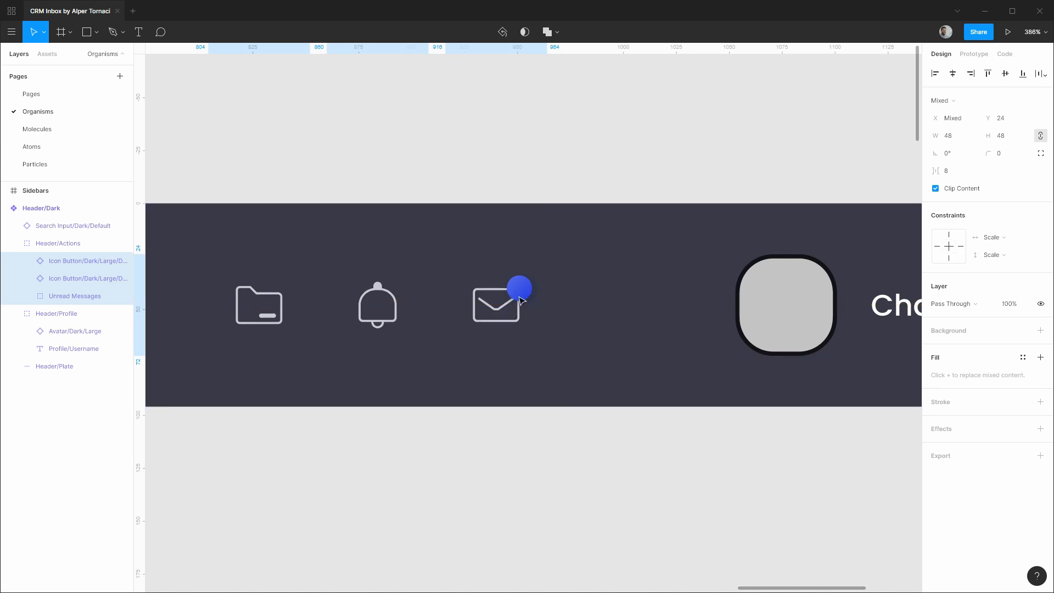
key(alt)
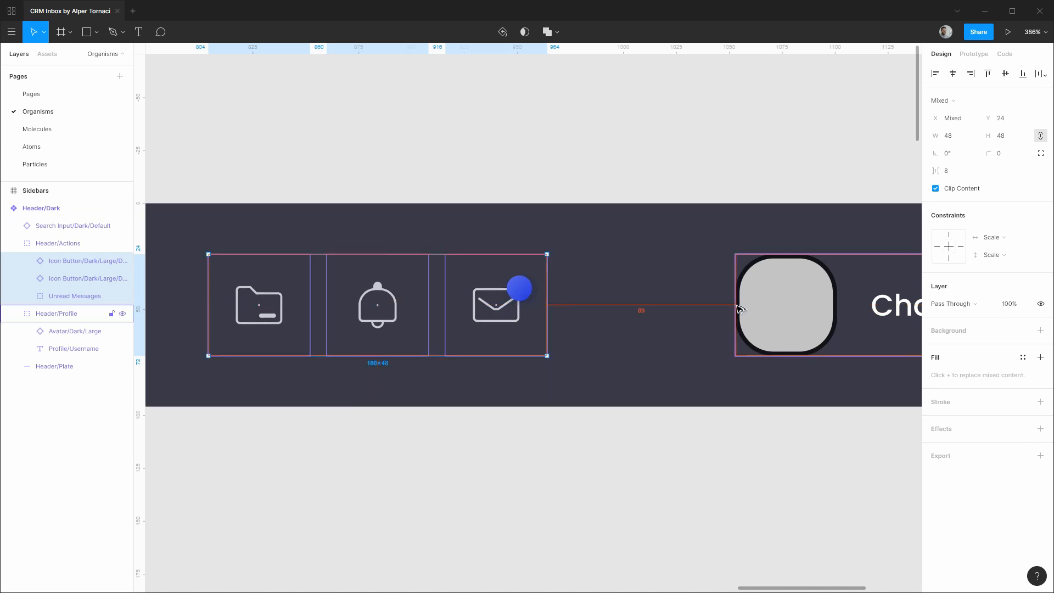
key(Right)
key(Right)
key(Right)
key(Right)
key(Right)
key(Right)
key(Right)
key(Right)
key(Right)
key(Right)
key(Right)
key(Right)
key(Right)
key(Right)
key(Right)
key(Right)
key(Right)
key(Right)
key(Right)
key(Right)
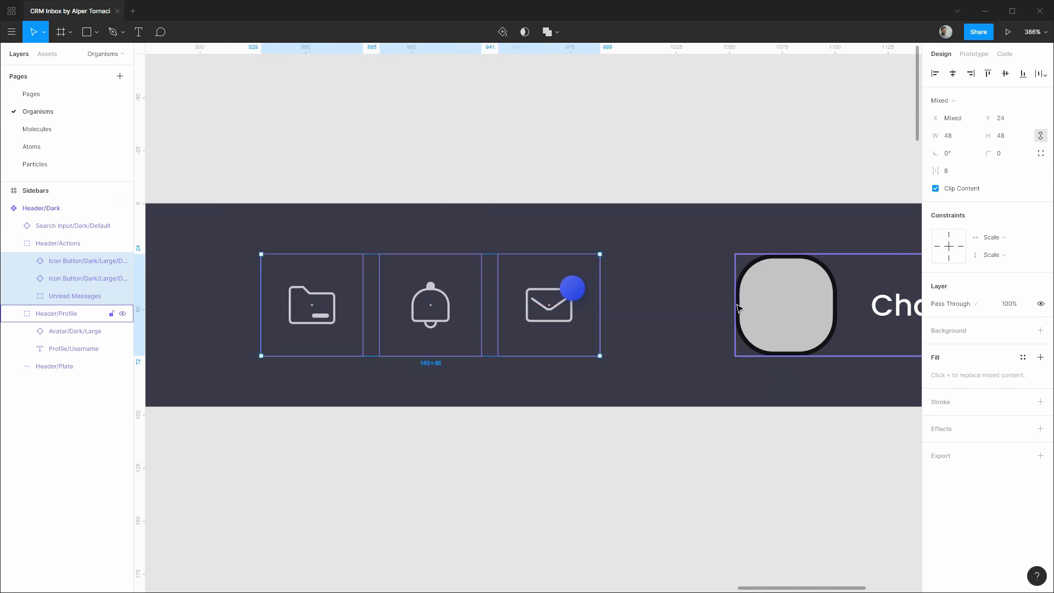
scroll(739, 307, down, 3)
scroll(738, 307, down, 2)
Nudge Header/Actions right to X 861, leaving a 32 px gap before the avatar.
click(757, 213)
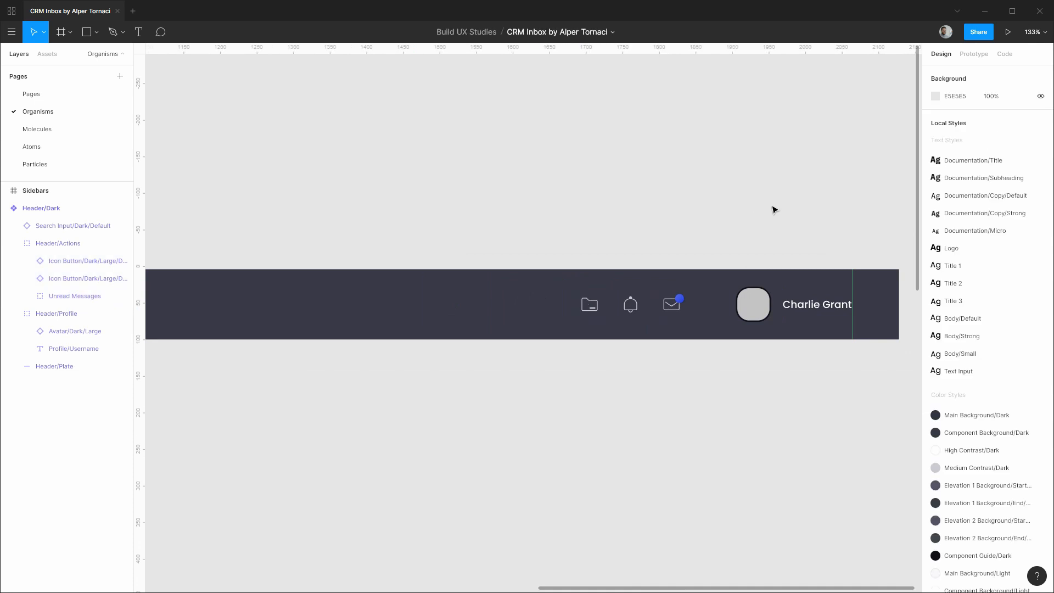
click(674, 306)
scroll(711, 304, up, 5)
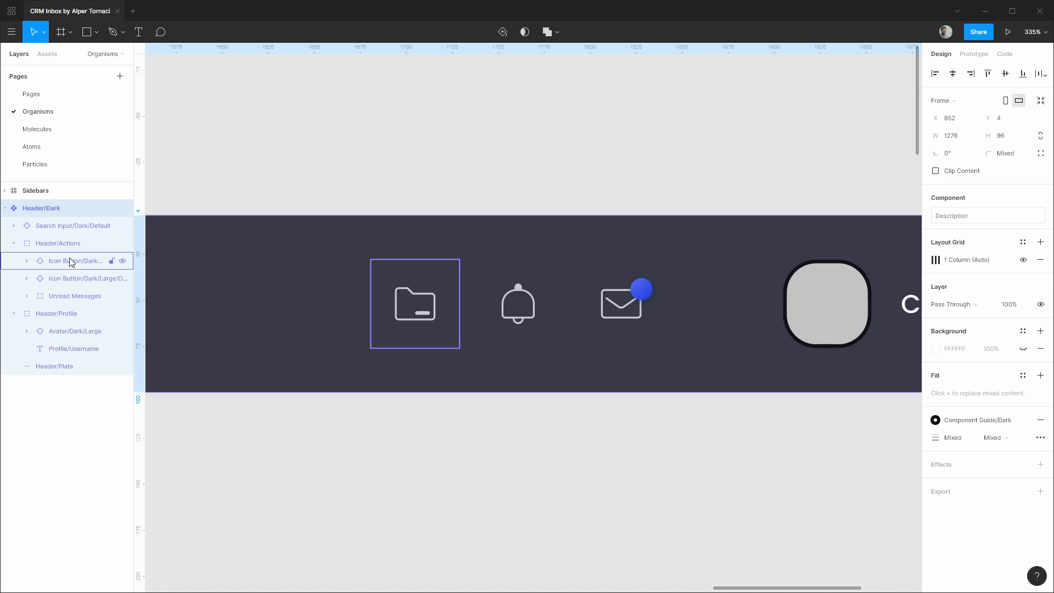
click(59, 246)
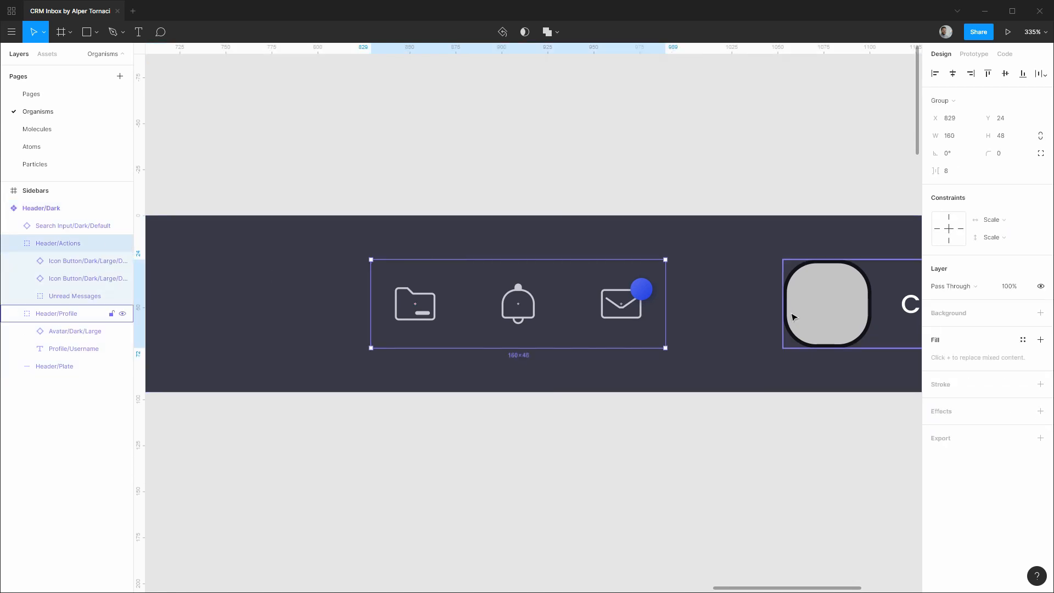
key(Right)
key(Right)
key(Right)
key(Right)
key(Right)
key(Right)
key(Right)
key(Right)
key(Right)
key(Right)
key(Right)
key(Right)
key(Right)
key(Right)
key(Right)
key(Right)
key(Right)
key(Right)
key(Right)
key(Right)
key(Right)
key(Right)
key(Right)
key(Right)
key(Right)
key(Right)
key(Right)
key(Right)
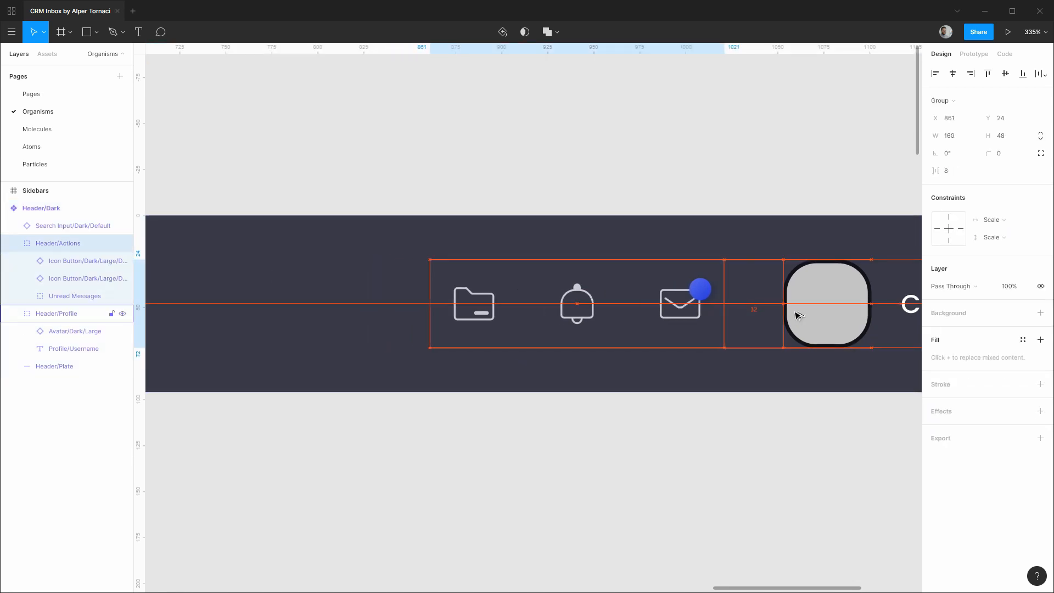
scroll(749, 187, down, 5)
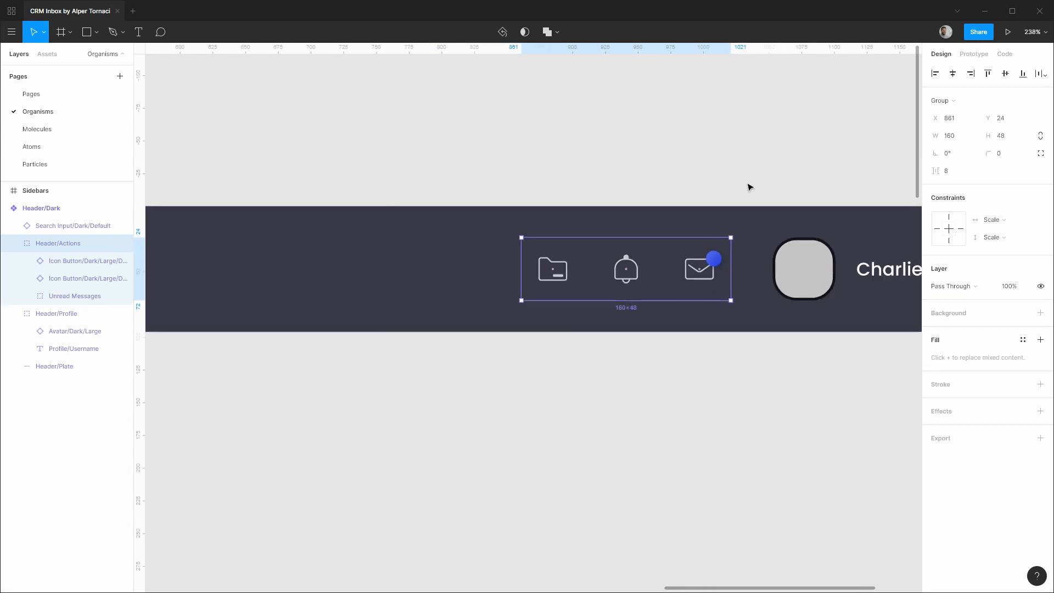
Collapse Header/Actions, Header/Profile and Header/Dark in the layers, then select Header/Dark.
click(741, 177)
scroll(744, 176, down, 3)
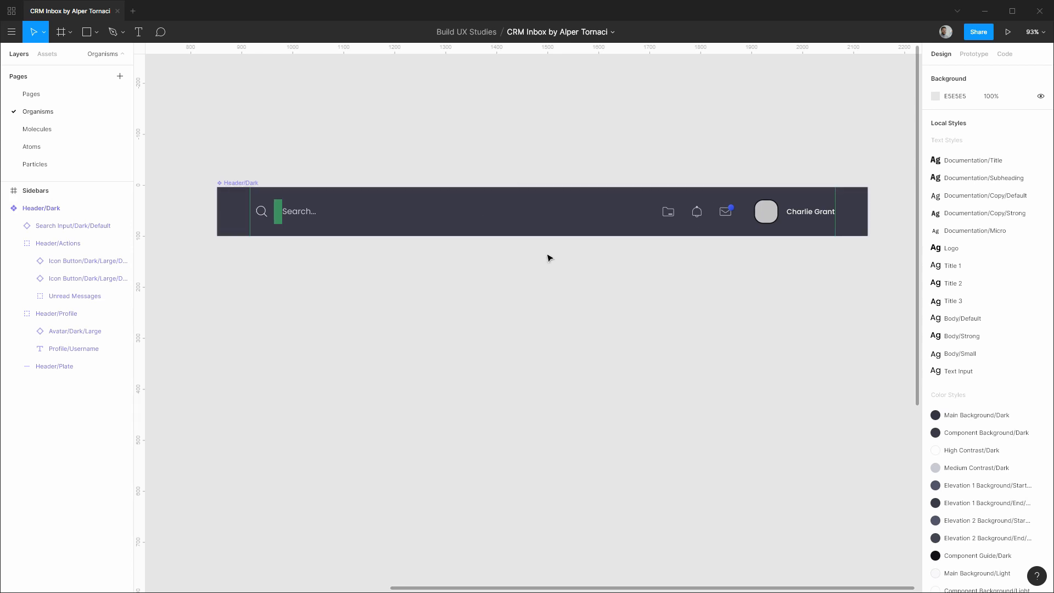
click(13, 243)
click(14, 261)
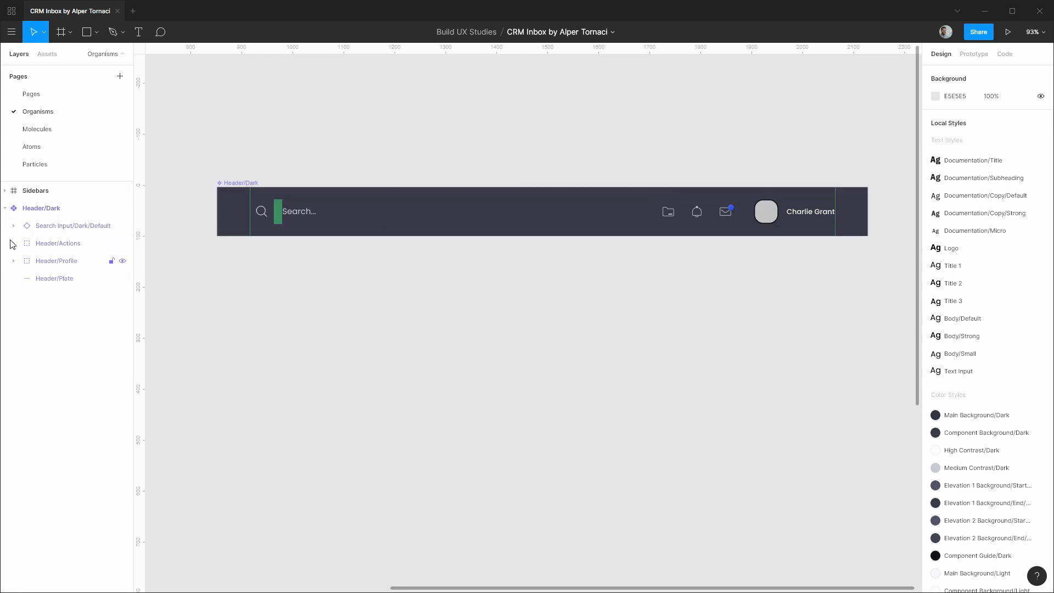
click(5, 208)
click(43, 208)
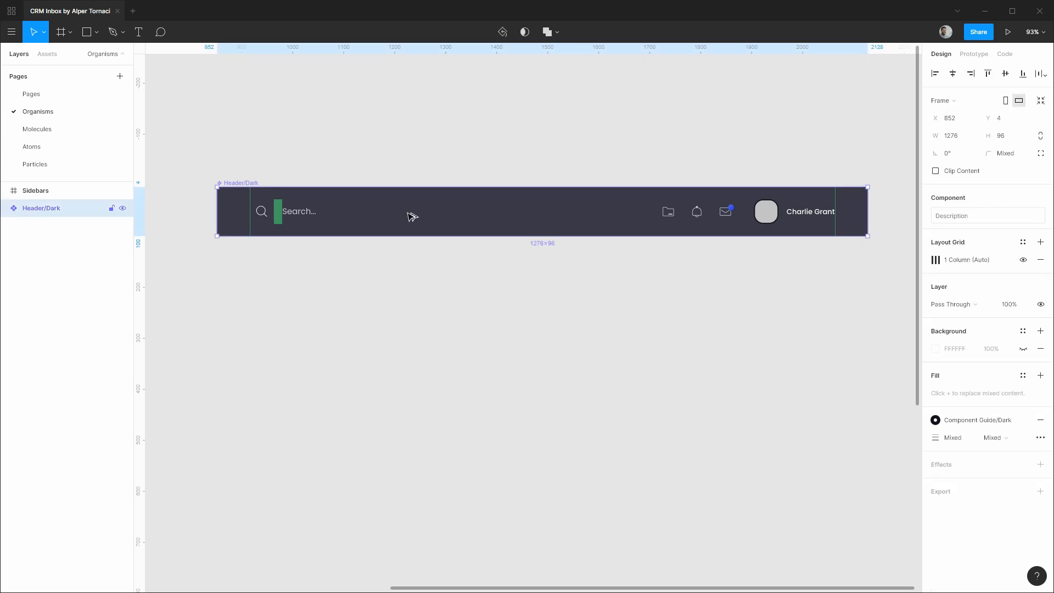
Duplicate Header/Dark 32 px below the original and order the copy beneath it in the layers.
alt+drag(412, 216, 403, 282)
drag(46, 237, 46, 237)
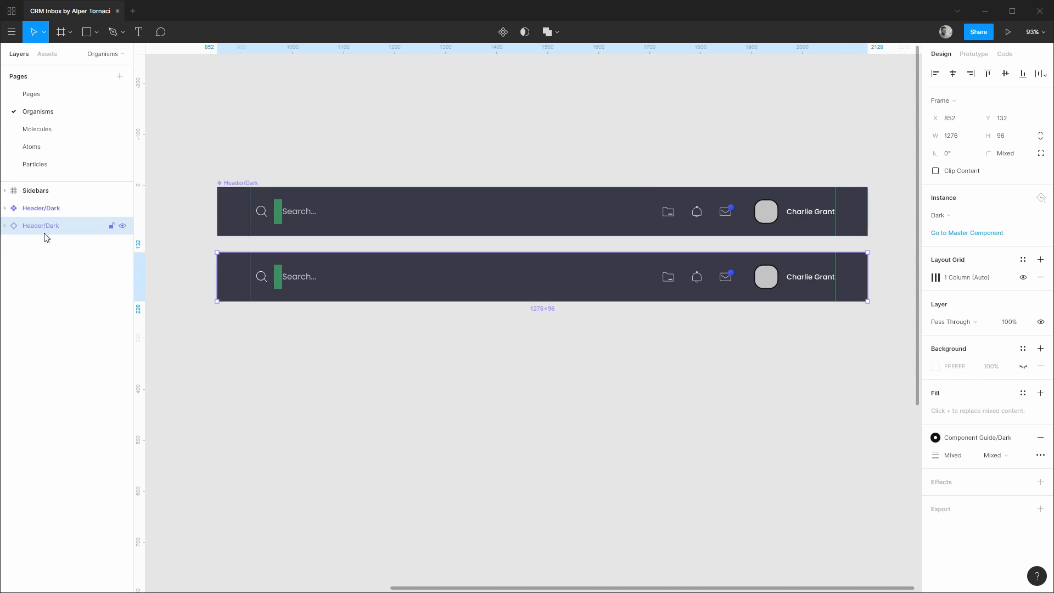
click(5, 225)
Give the copy's Header/Plate the Component Background/Light color style.
click(50, 296)
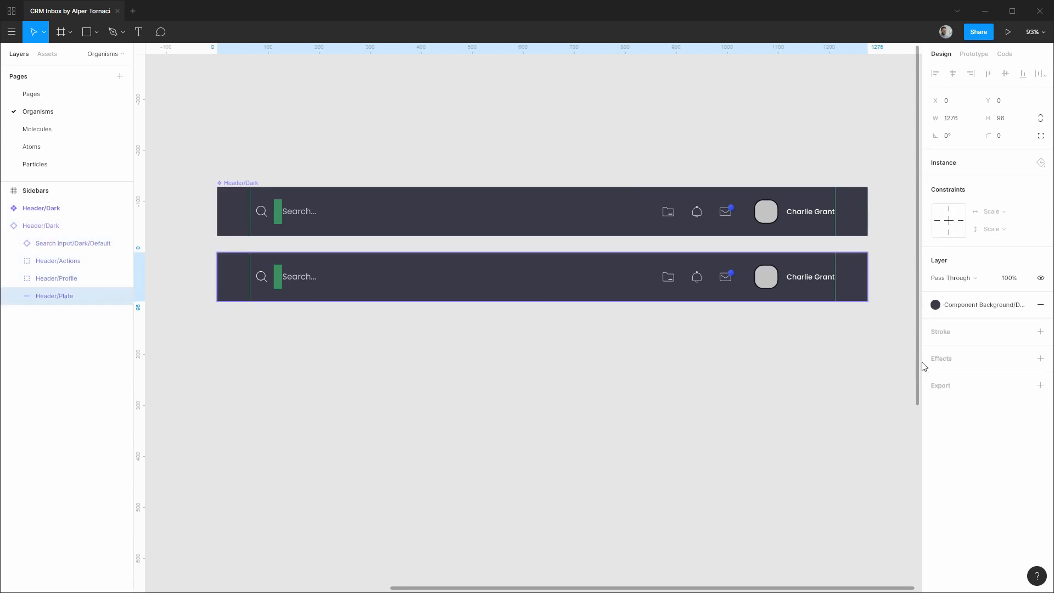
click(975, 308)
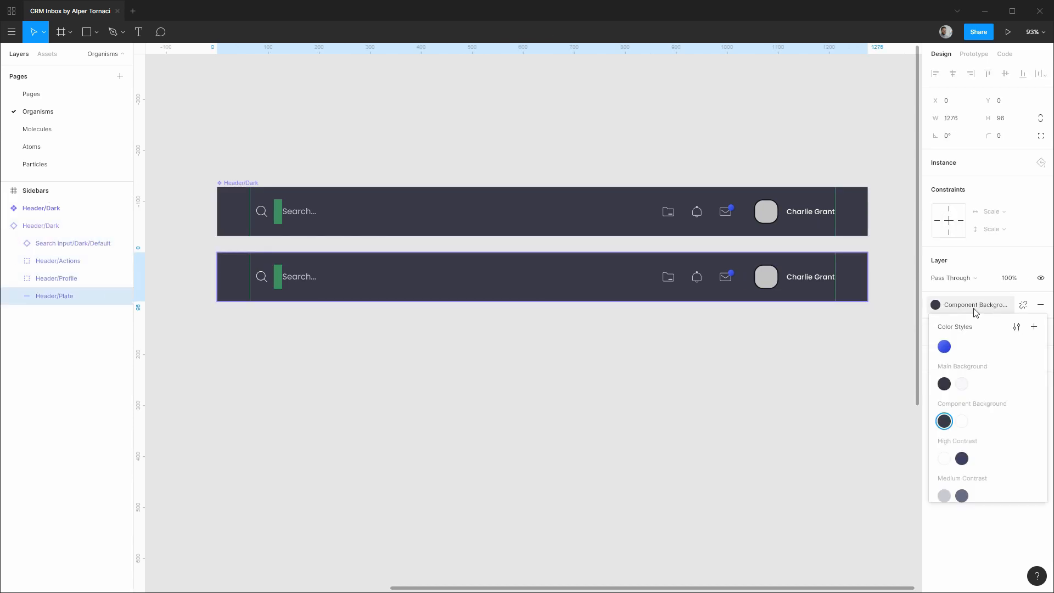
click(962, 422)
click(65, 245)
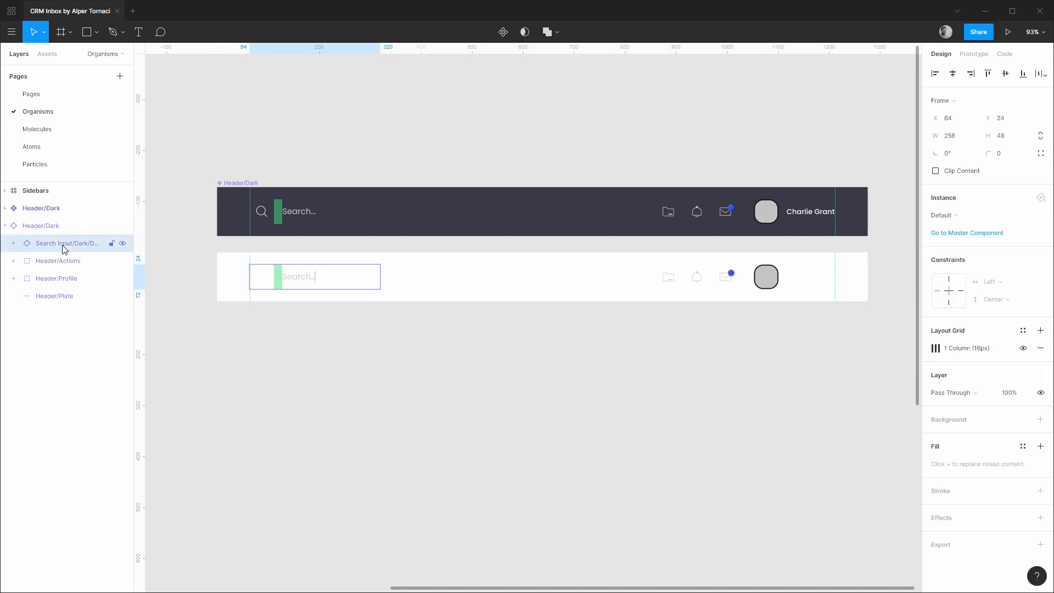
Swap the copied header's search field to Search Inputs/Light > Default.
click(946, 215)
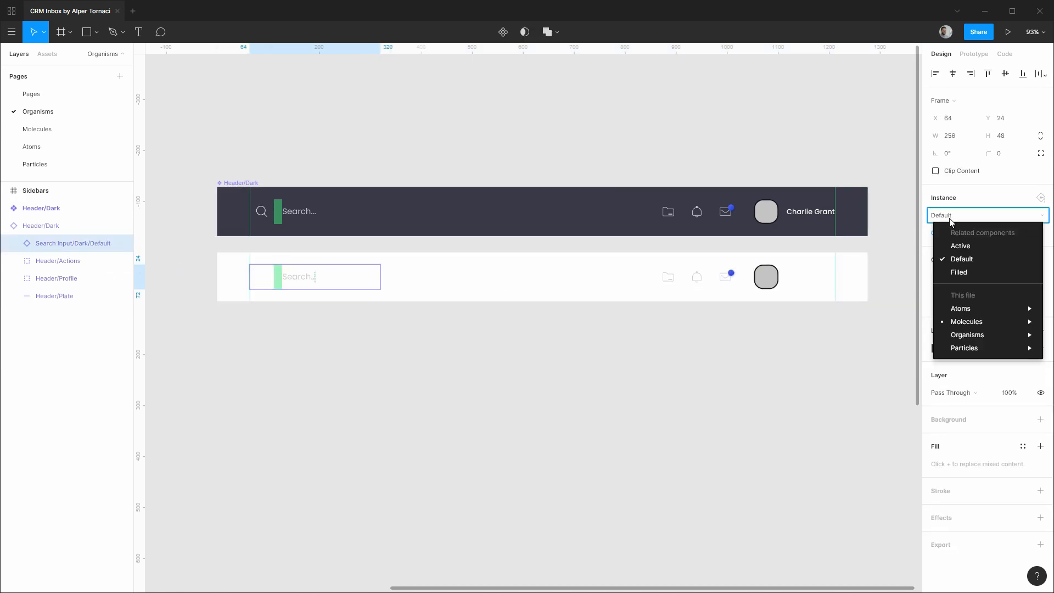
mouse_move(980, 324)
mouse_move(859, 408)
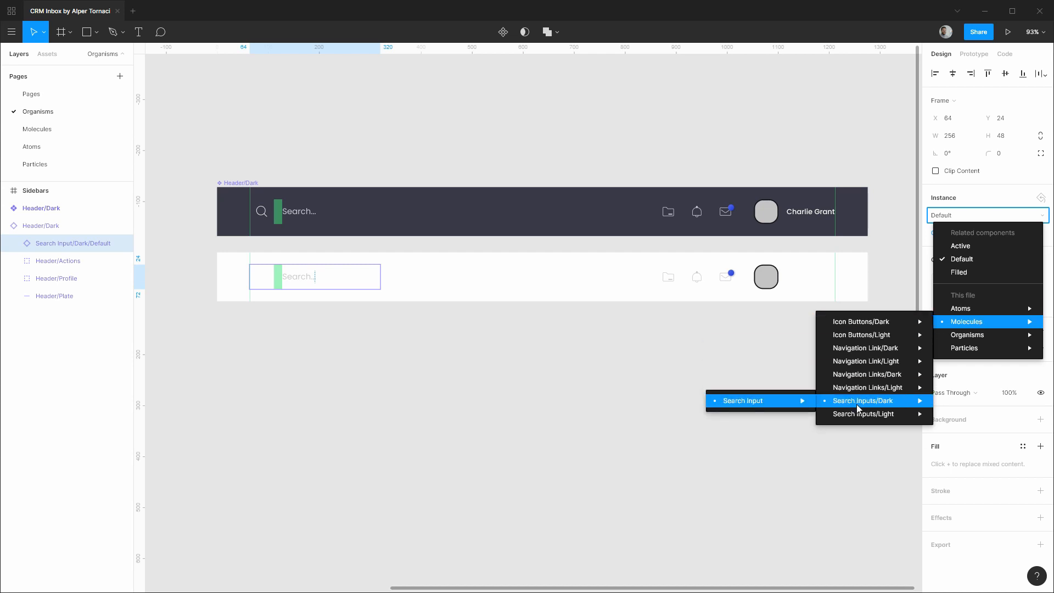
mouse_move(743, 411)
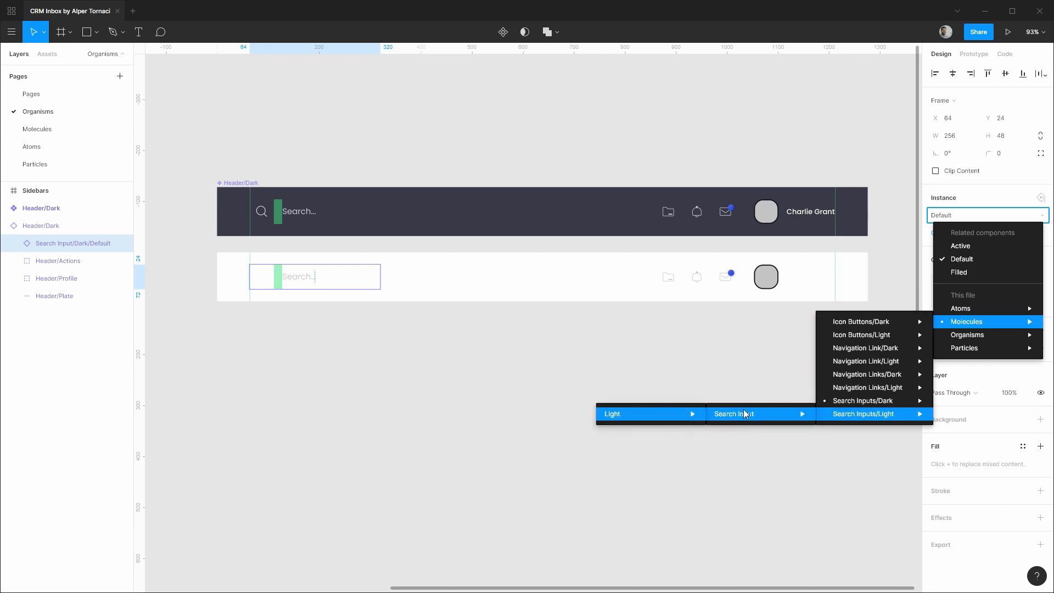
mouse_move(629, 416)
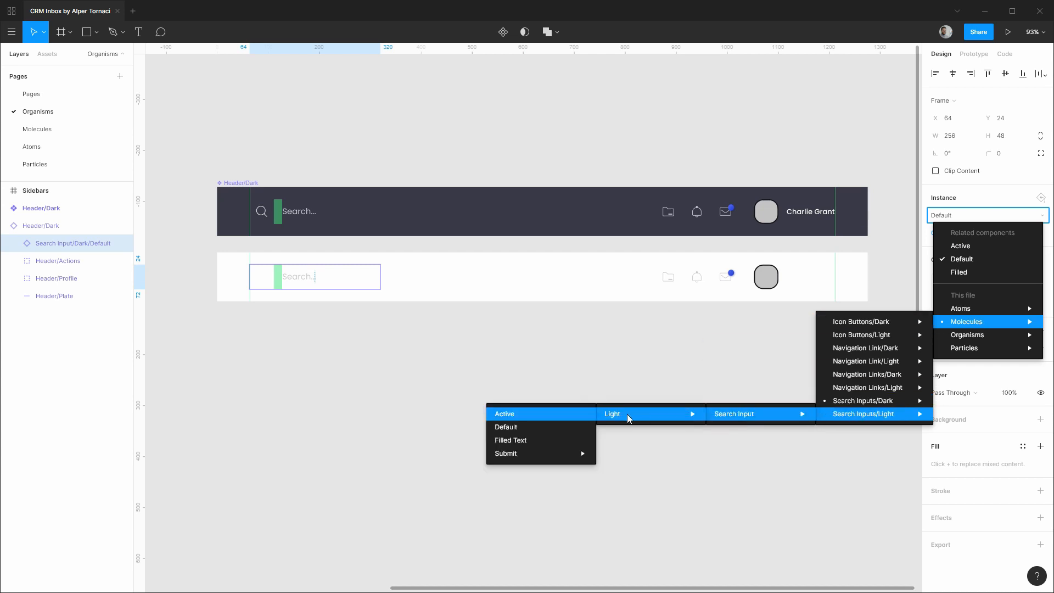
click(525, 427)
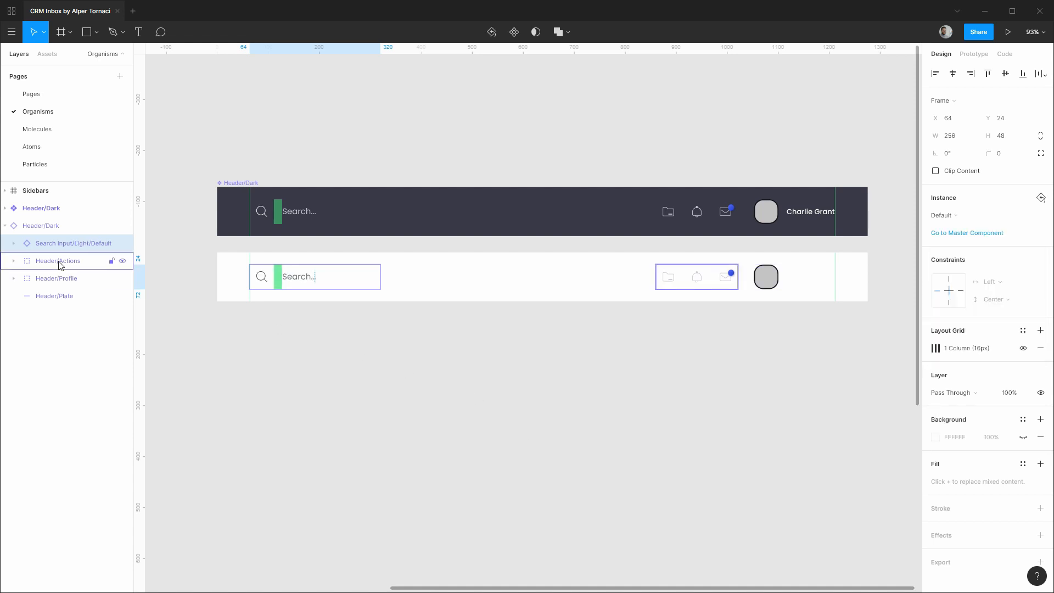
Swap the first action icon button to Icon Buttons/Light > Large > Default.
click(14, 266)
click(70, 280)
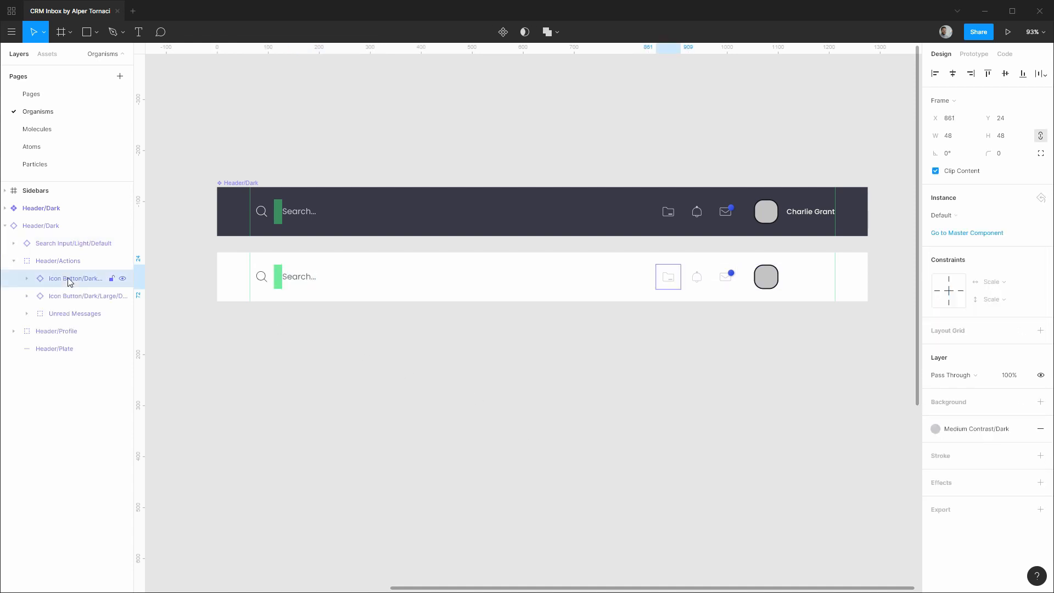
click(958, 219)
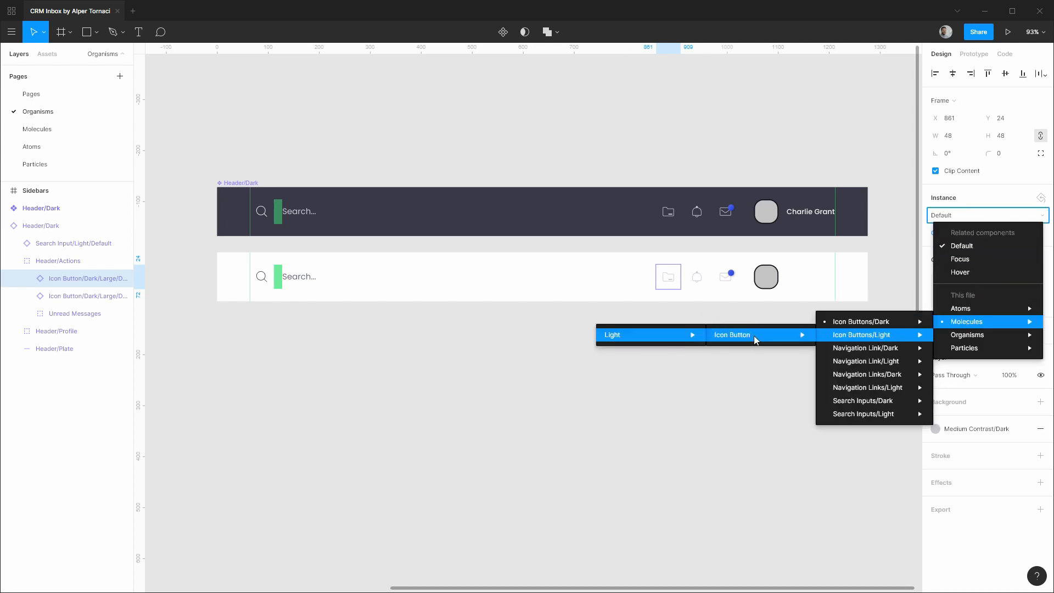
mouse_move(578, 341)
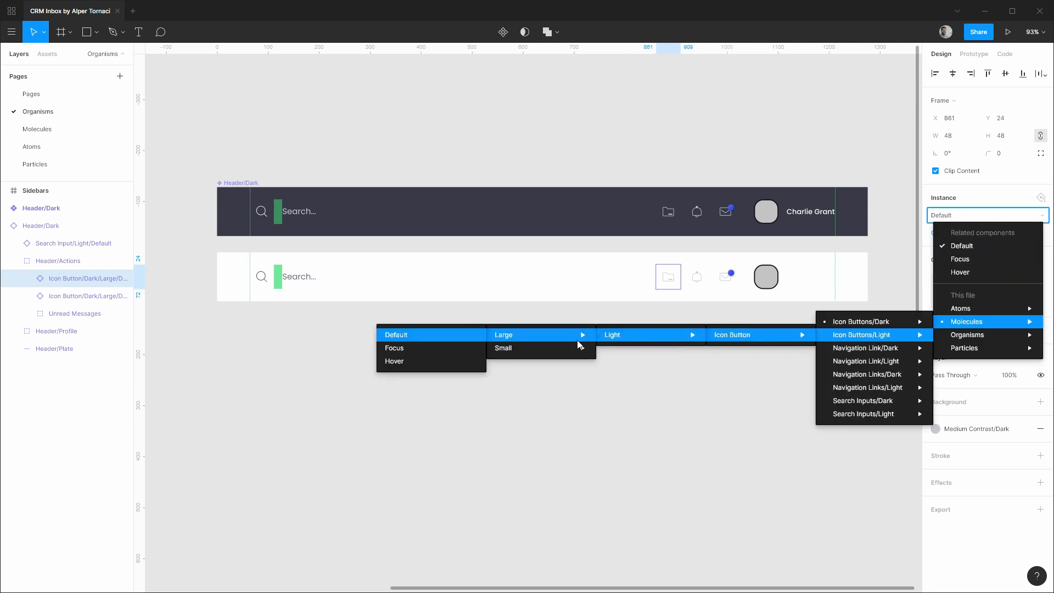
click(447, 337)
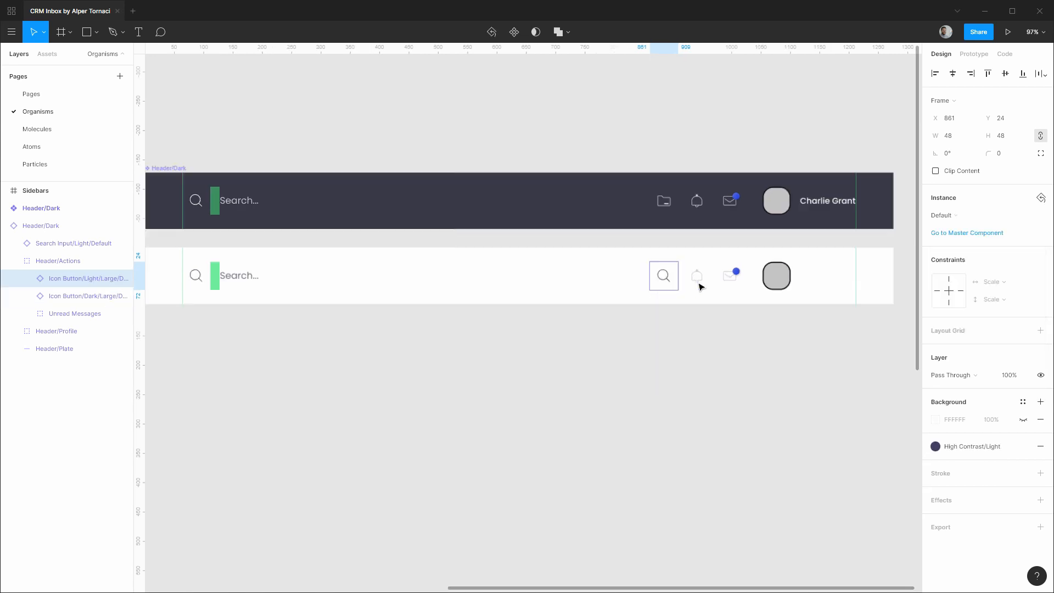
Replace the light icon button's nested magnifier icon with the Folder icon.
scroll(699, 285, up, 5)
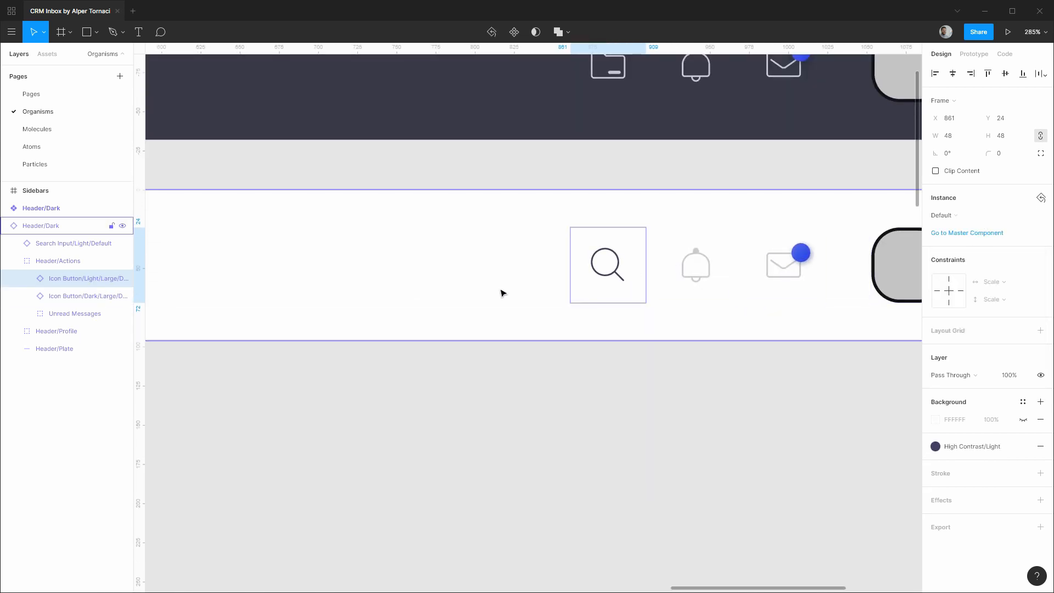
click(26, 279)
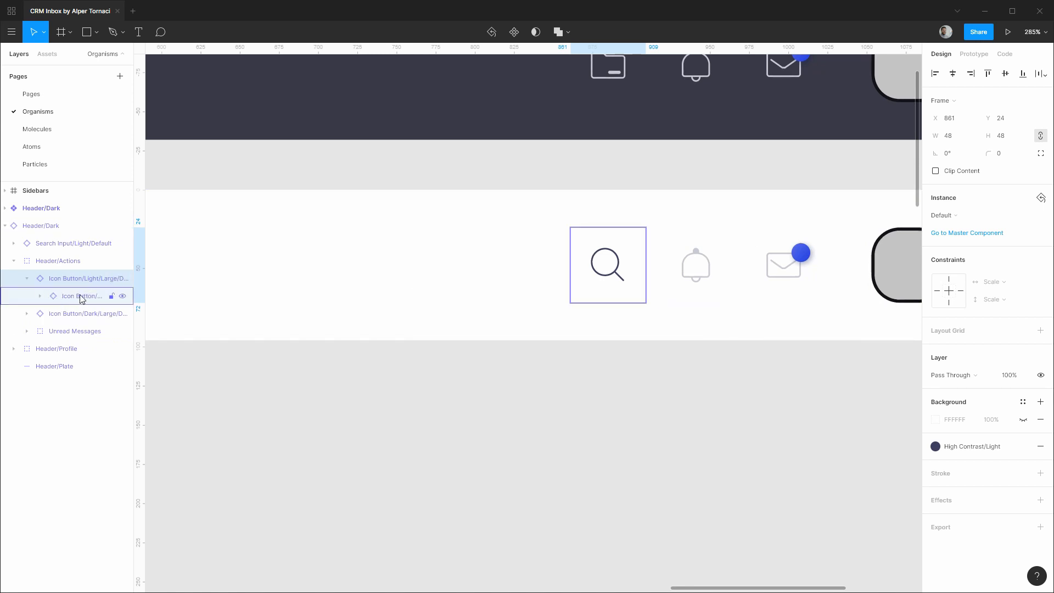
click(81, 297)
click(946, 215)
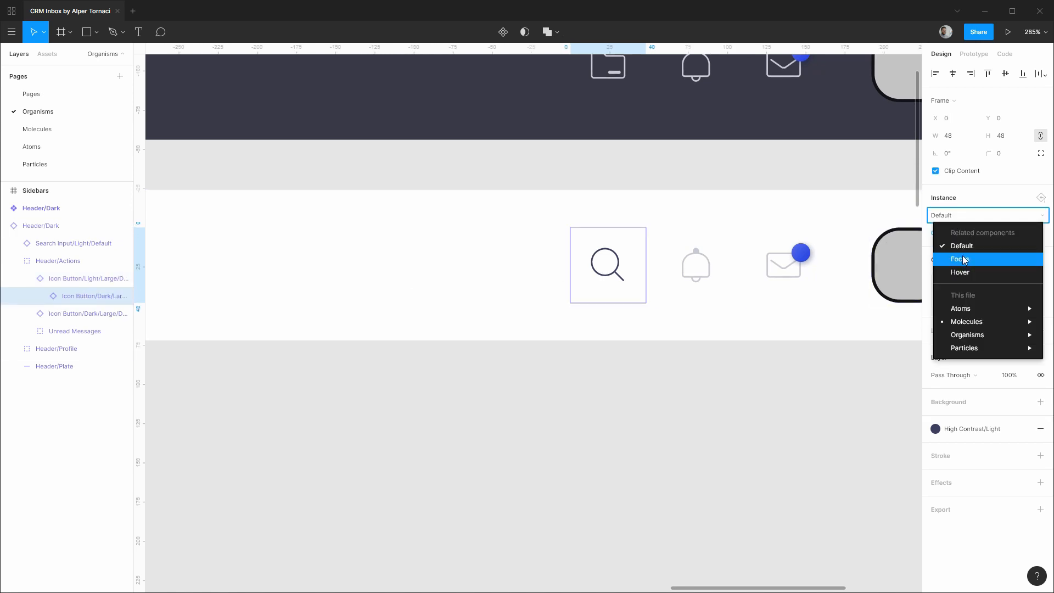
click(972, 215)
click(40, 296)
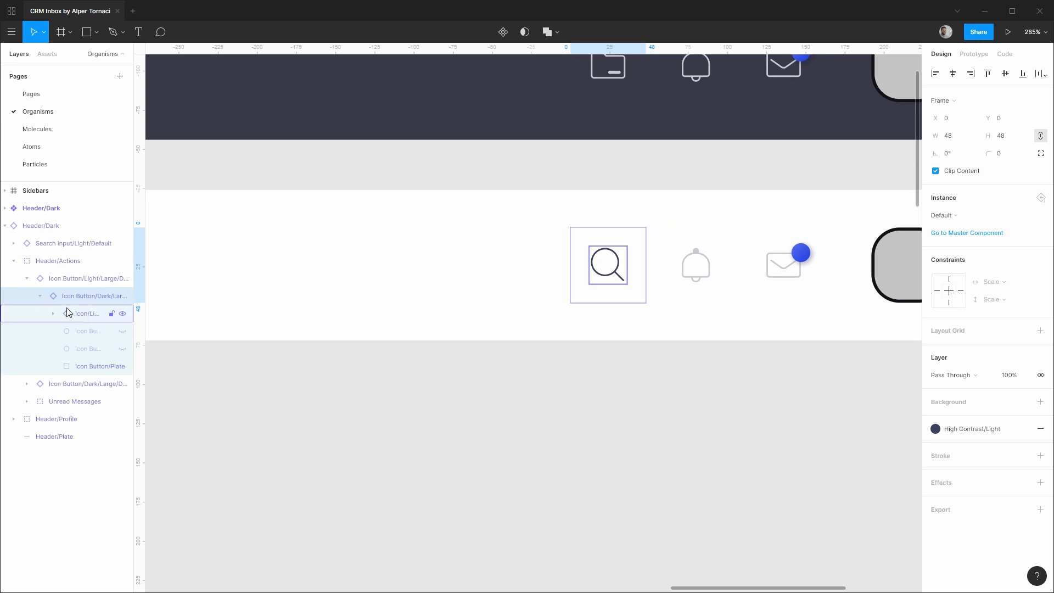
click(69, 313)
click(966, 218)
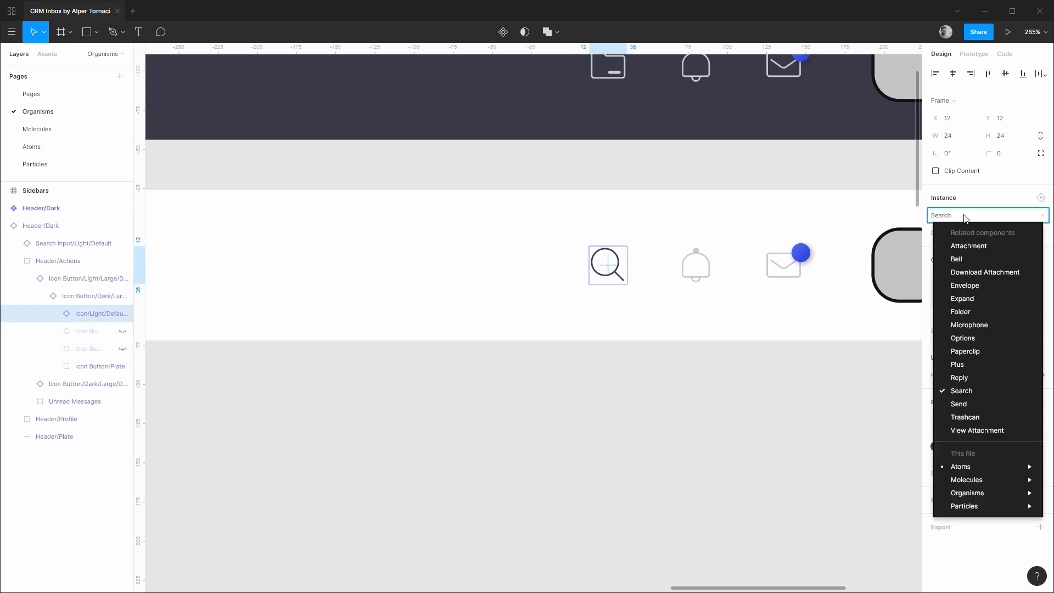
click(979, 308)
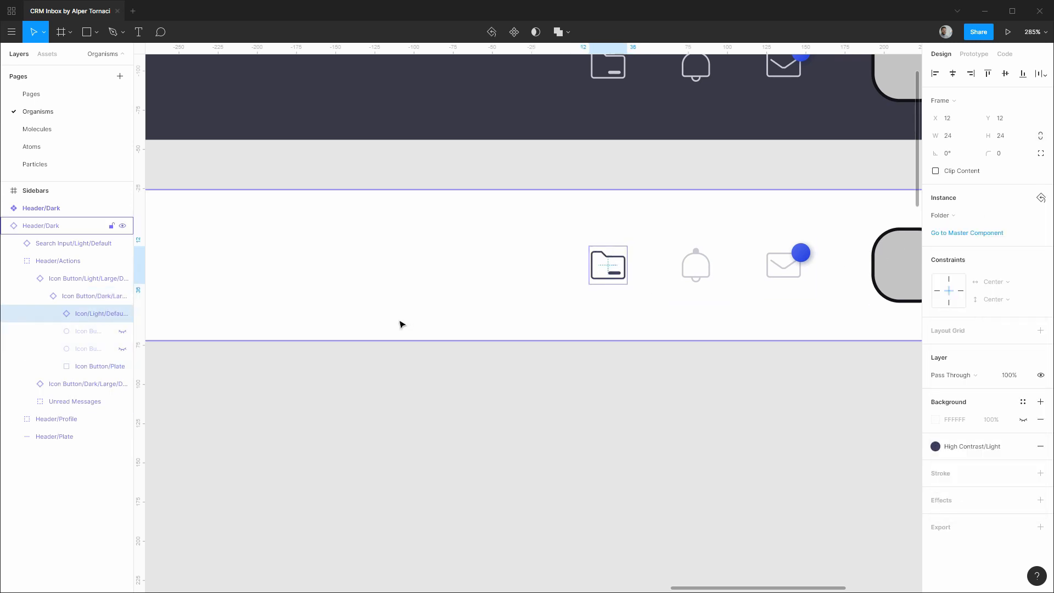
Colour the folder shape with the Medium Contrast/Light style.
key(Return)
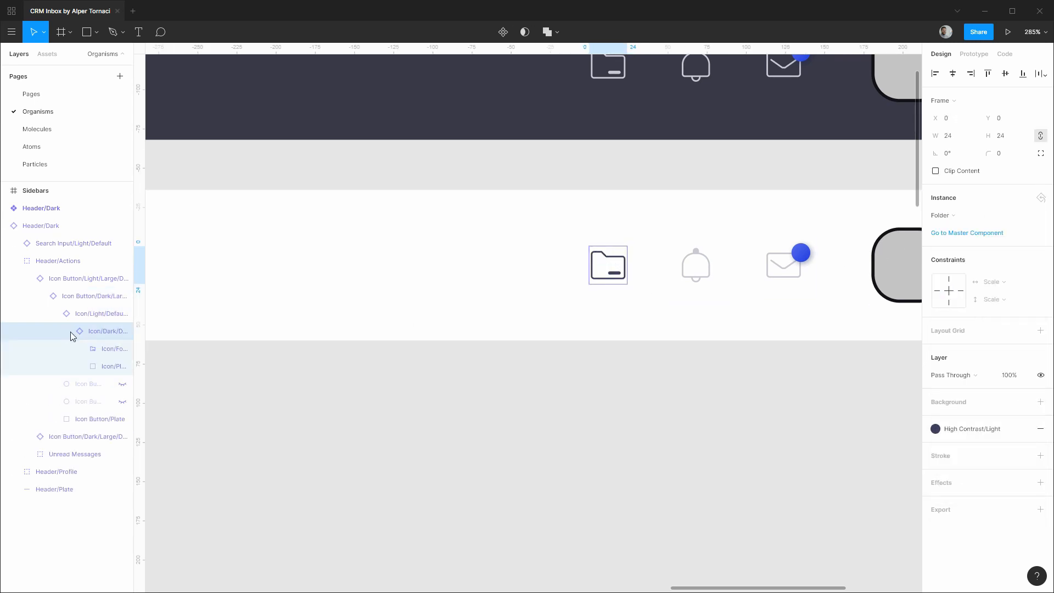
click(102, 351)
click(968, 307)
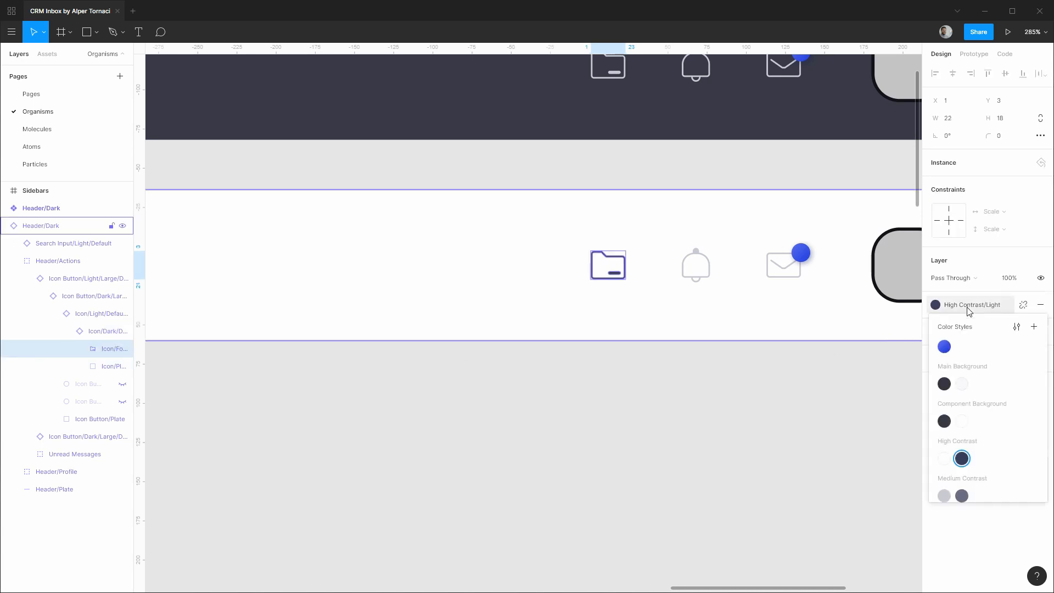
scroll(972, 436, down, 2)
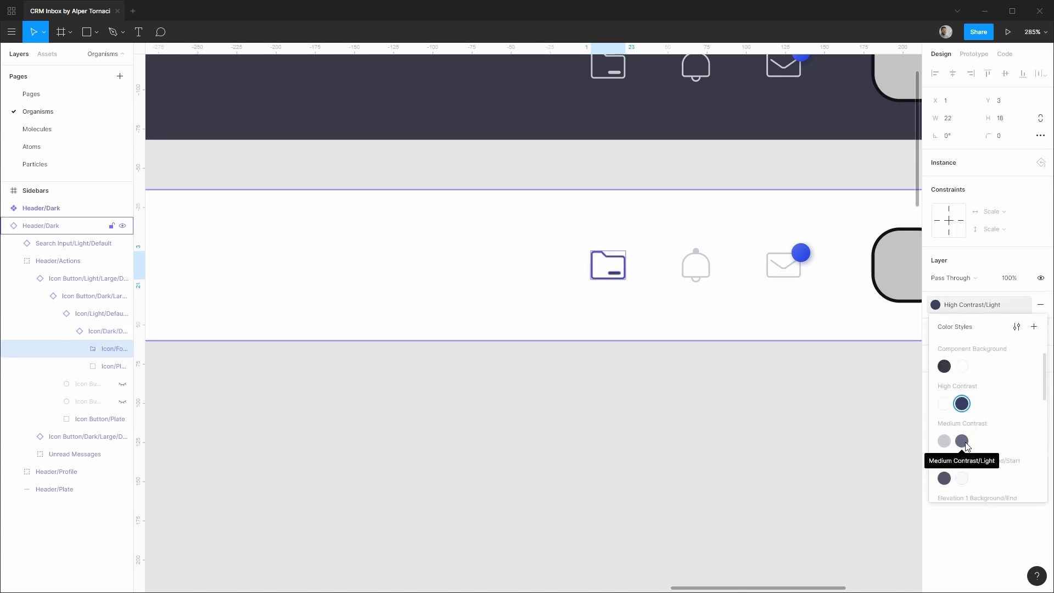
click(963, 442)
click(27, 278)
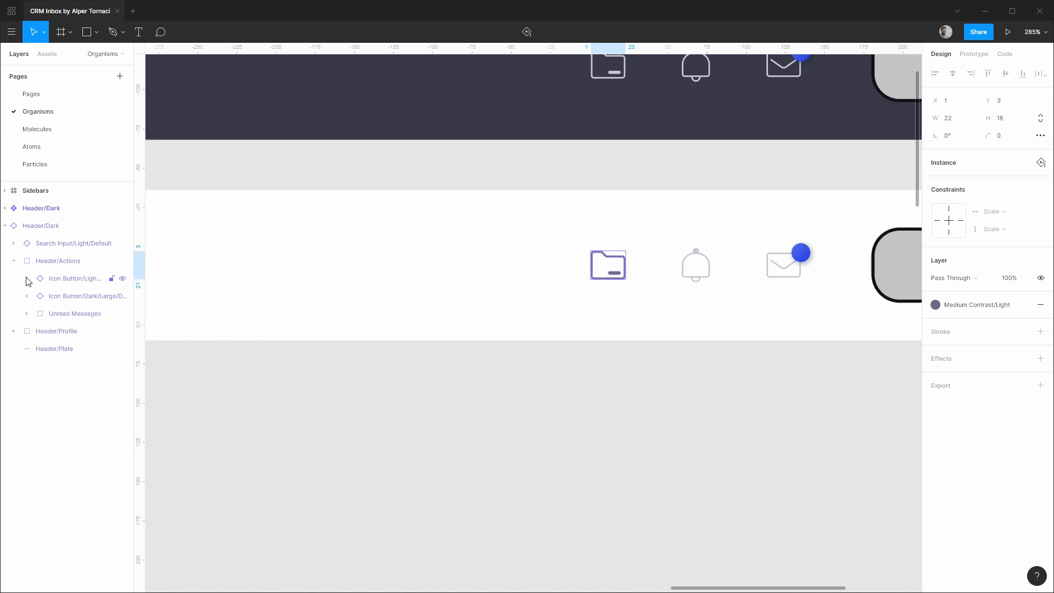
click(57, 278)
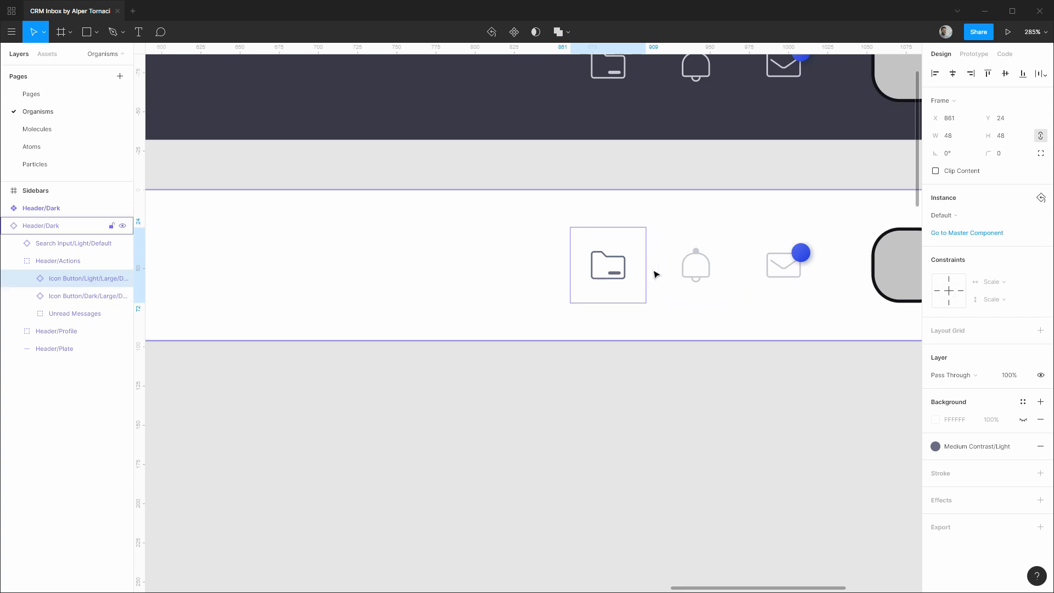
Swap the bell icon button to the light large Default icon button.
click(52, 299)
click(943, 215)
mouse_move(965, 320)
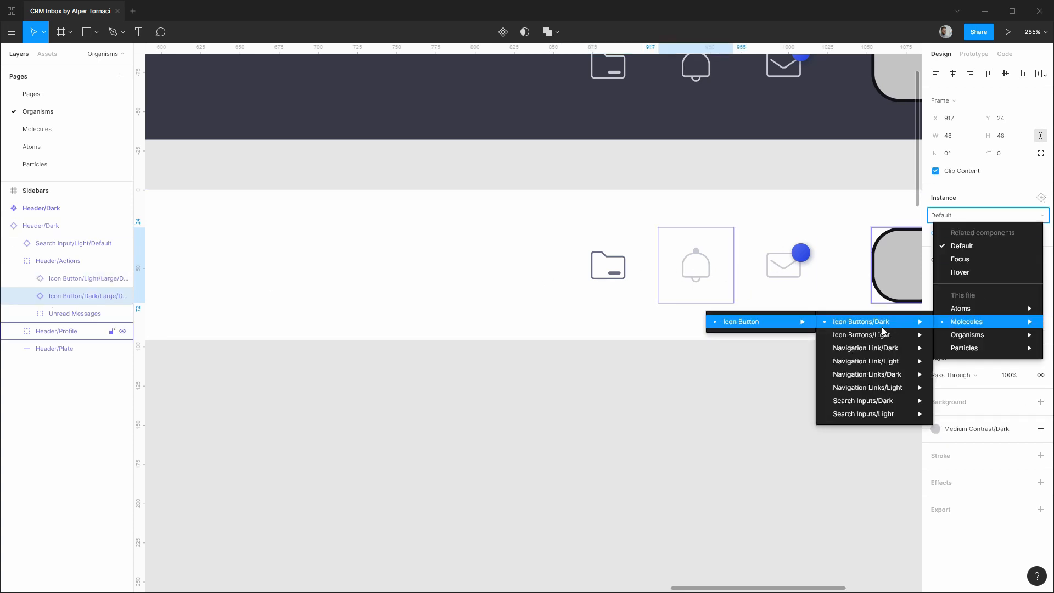
click(431, 334)
click(27, 296)
Set the bell button's inner icon to Bell, coloured like the folder icon.
click(40, 313)
click(53, 331)
click(66, 349)
click(99, 366)
click(94, 353)
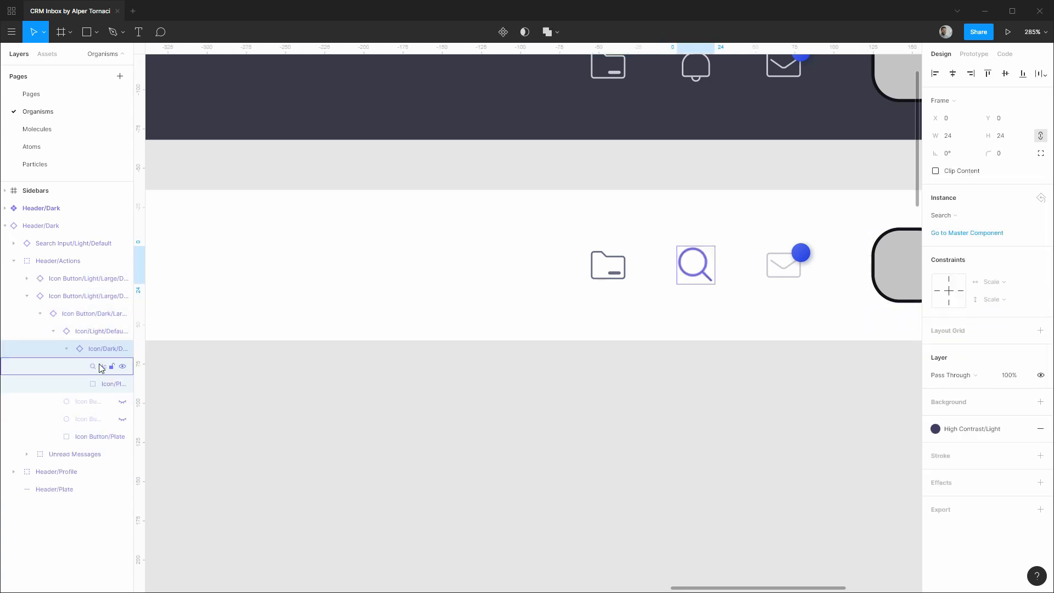
click(941, 215)
click(955, 254)
click(95, 366)
click(970, 304)
click(965, 496)
click(40, 313)
Swap the Unread Messages notification dot to its Light Small version.
click(27, 296)
click(27, 314)
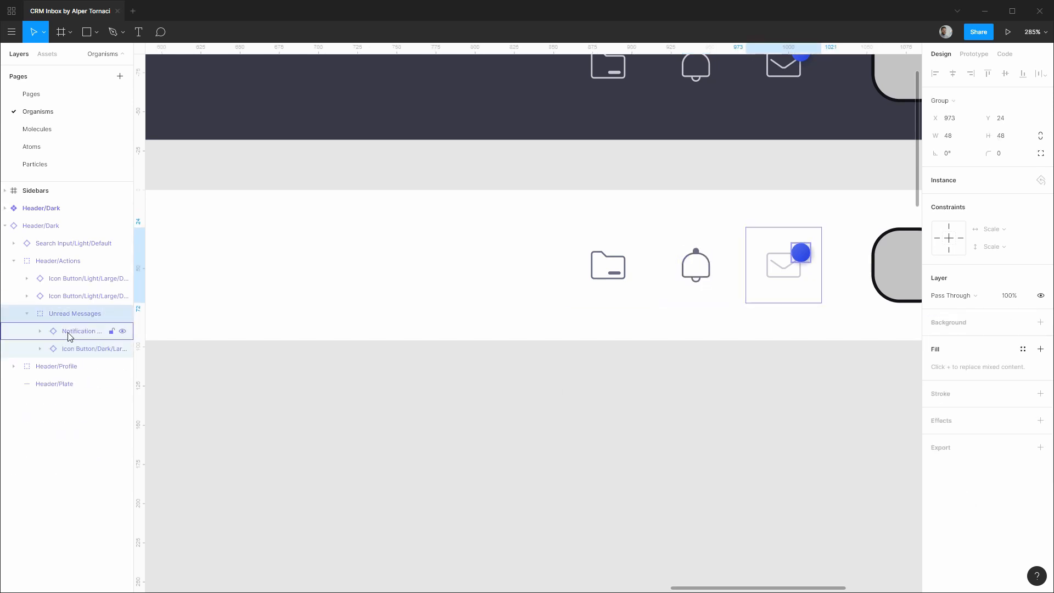
click(71, 349)
click(41, 348)
click(82, 331)
click(946, 215)
click(529, 401)
Replace the third button's envelope with the Search magnifier icon.
ctrl+click(789, 265)
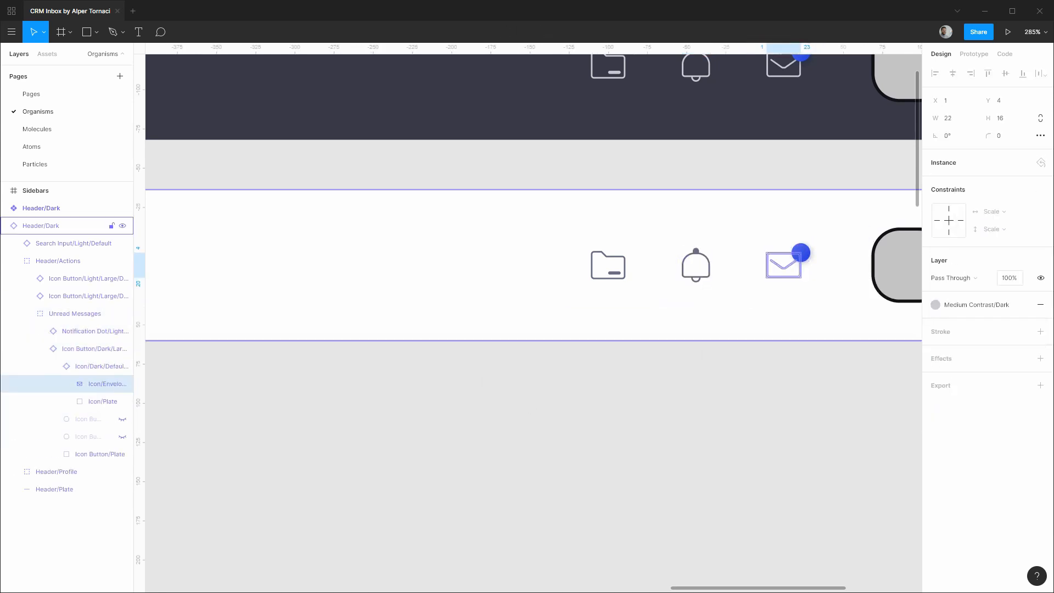
key(shift+Return)
key(shift+Return)
click(959, 218)
mouse_move(964, 321)
click(422, 339)
click(96, 416)
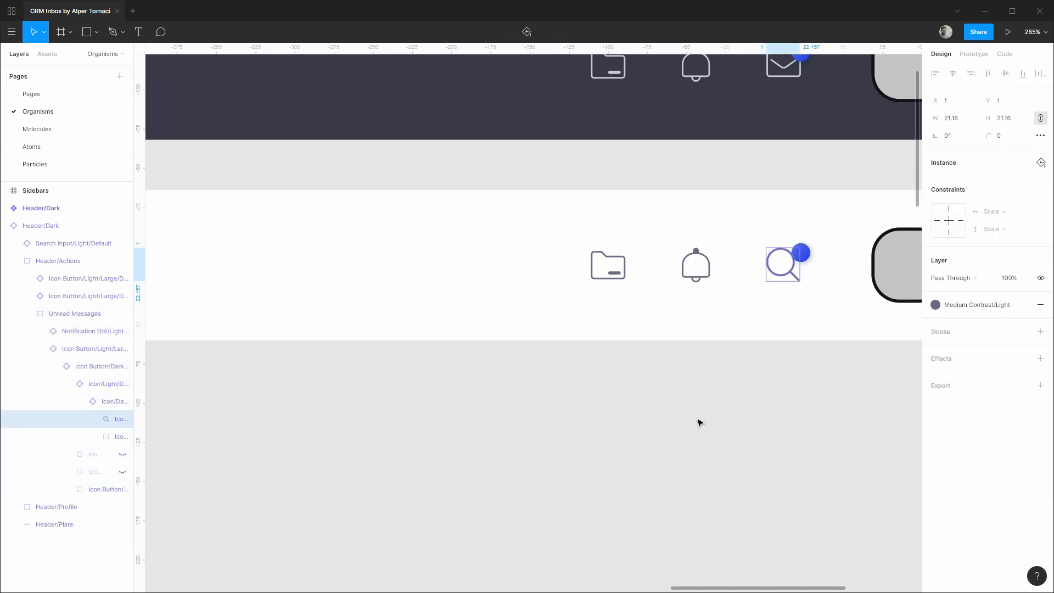
click(700, 422)
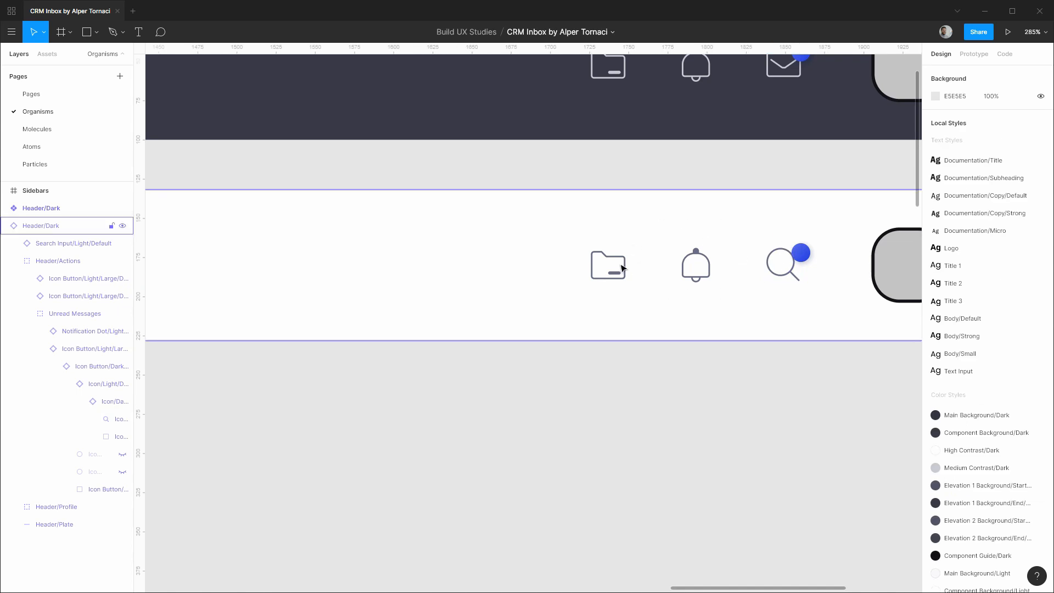
Check the blue notification dot and collapse the layers back to Header/Actions.
click(79, 401)
click(66, 383)
click(54, 366)
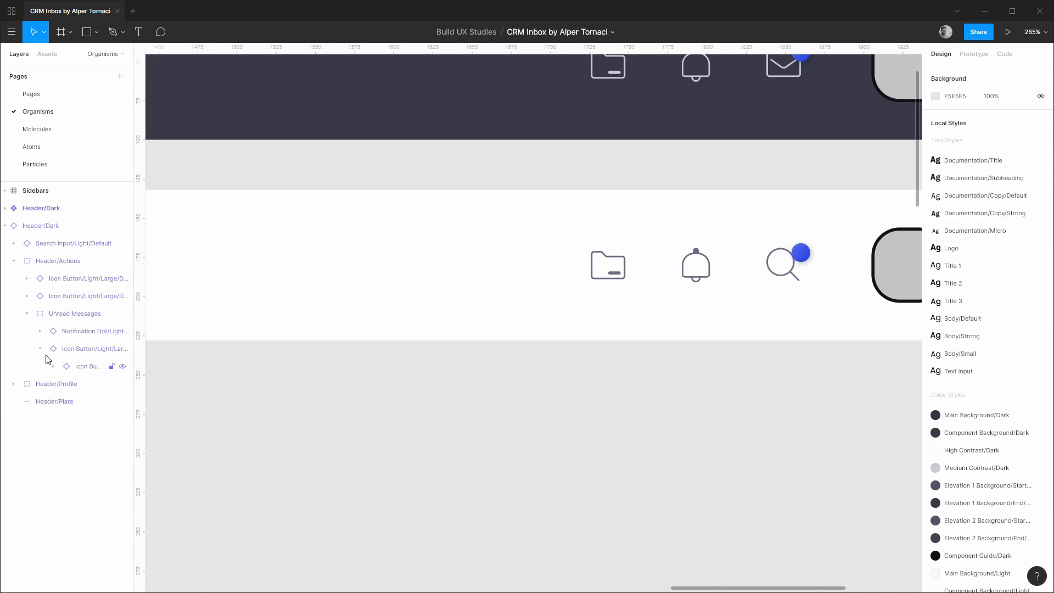
click(40, 348)
click(84, 316)
click(78, 332)
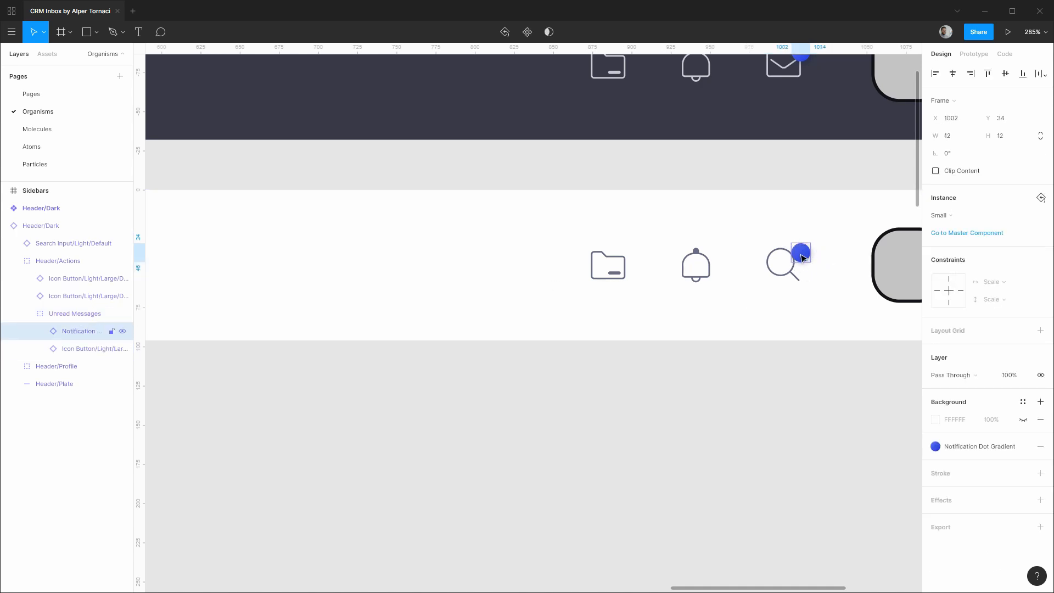
click(27, 314)
click(14, 263)
Swap the profile's Avatar/Dark/Large for Avatars/Light > Avatar > Light > Large.
click(44, 278)
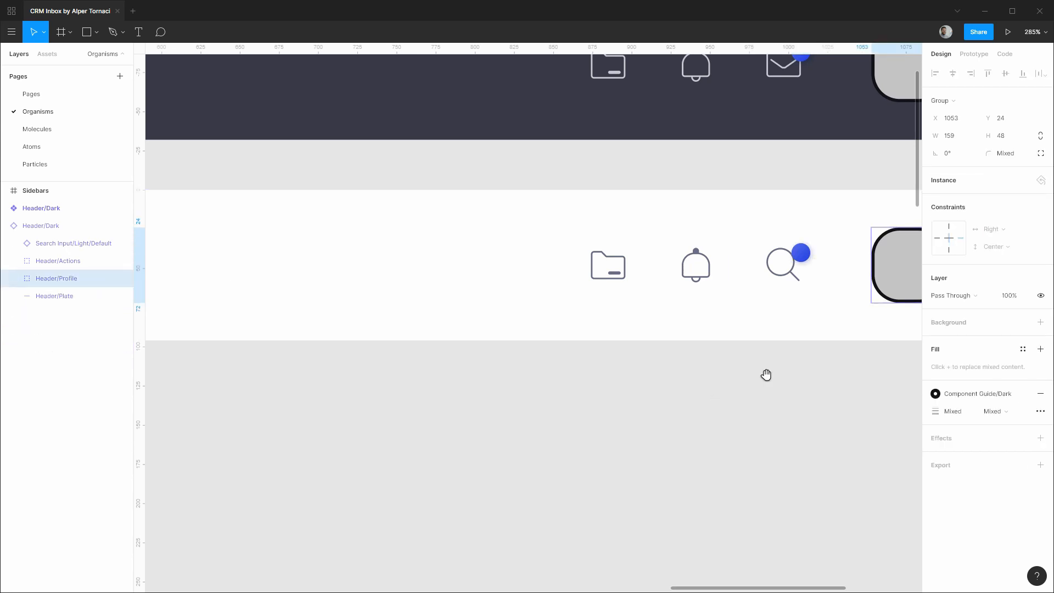
scroll(810, 377, right, 10)
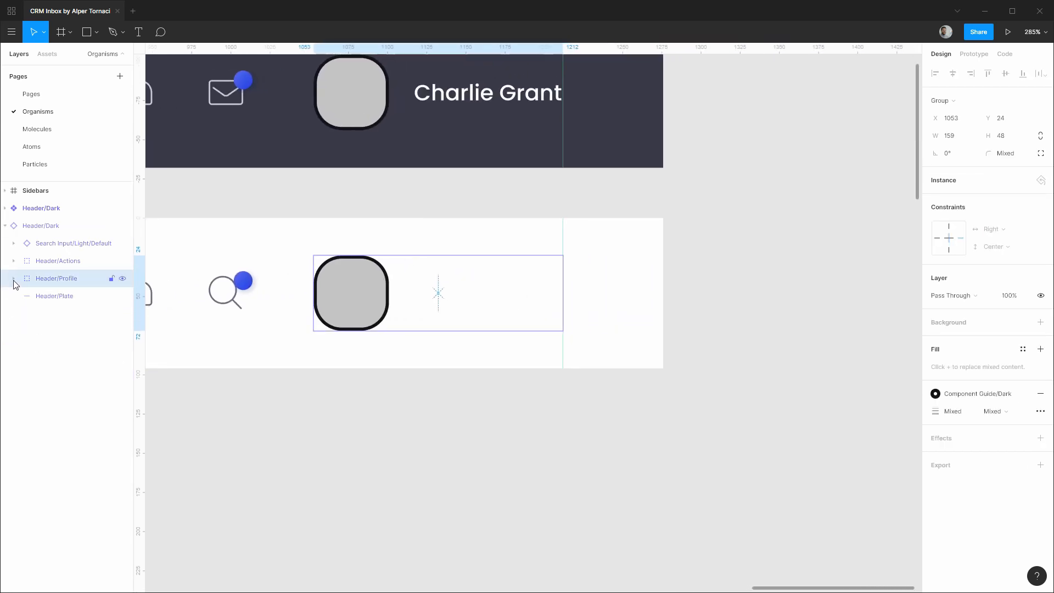
click(14, 279)
click(69, 301)
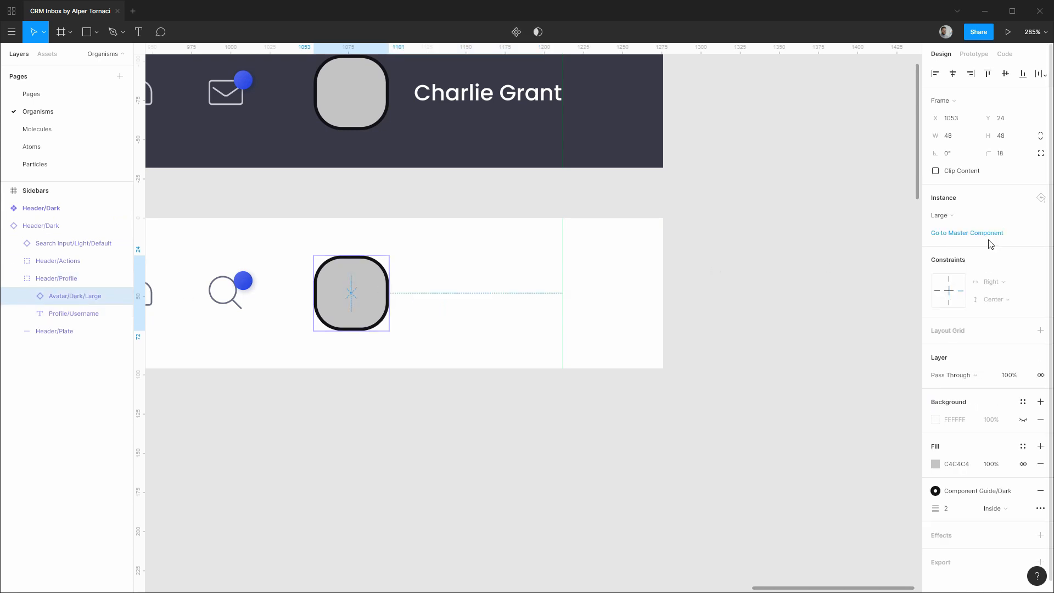
click(952, 217)
mouse_move(960, 295)
mouse_move(867, 308)
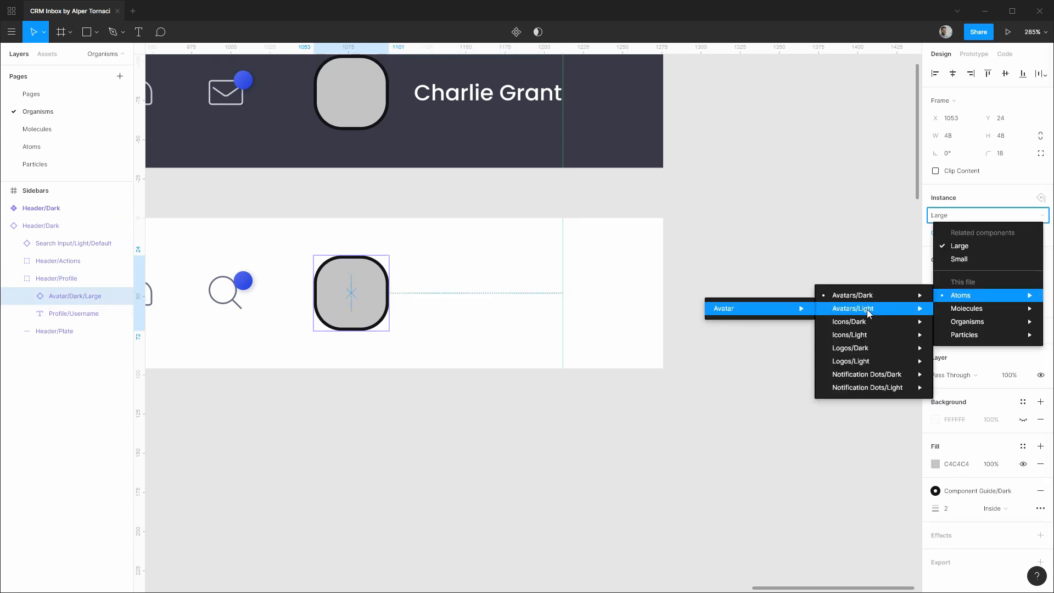
mouse_move(758, 308)
mouse_move(647, 308)
click(547, 313)
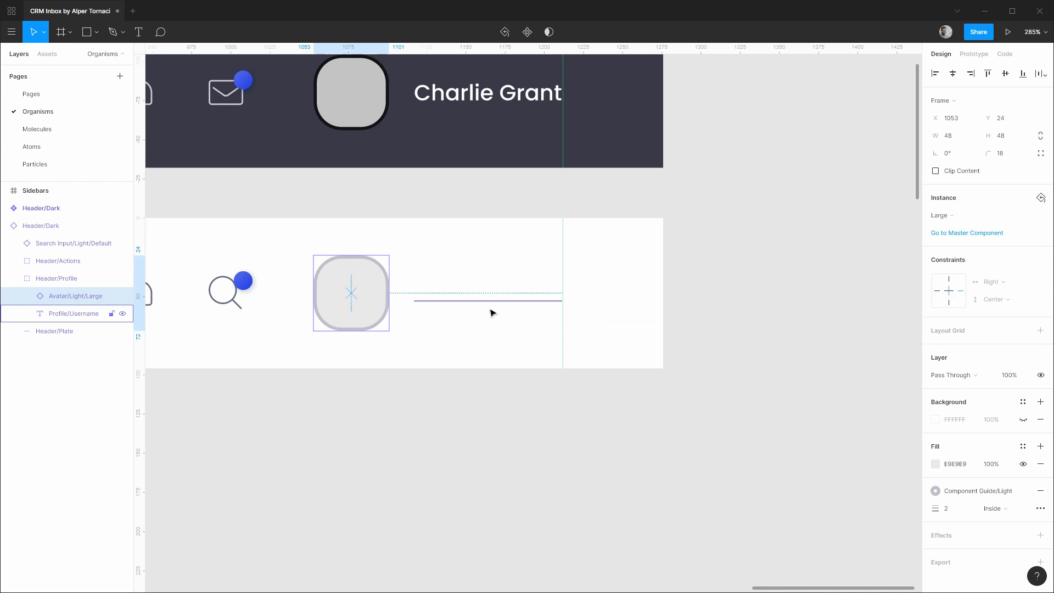
Colour the Profile/Username text with the dark High Contrast style.
click(64, 315)
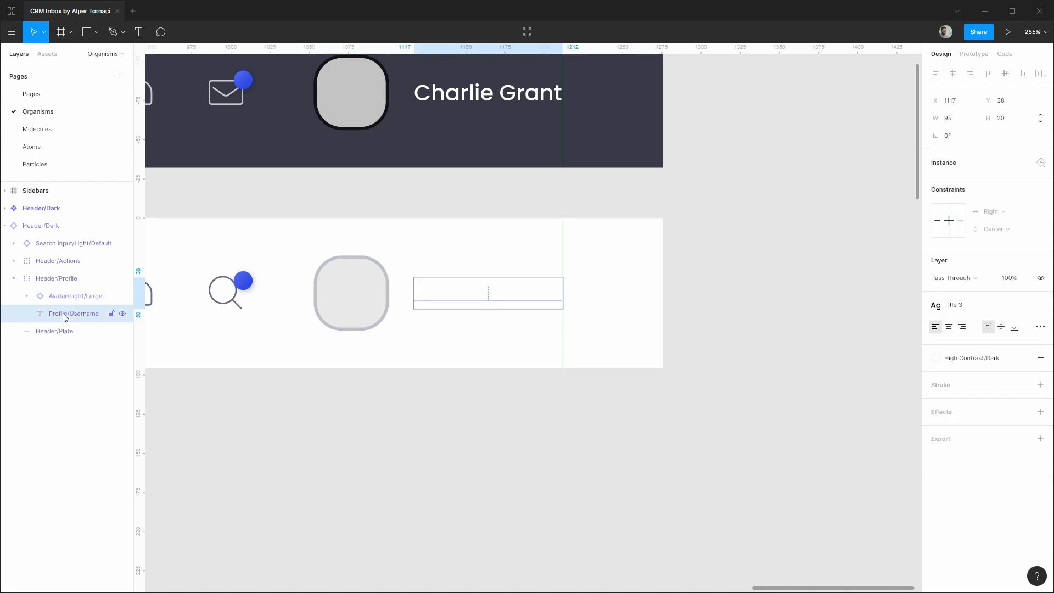
click(958, 360)
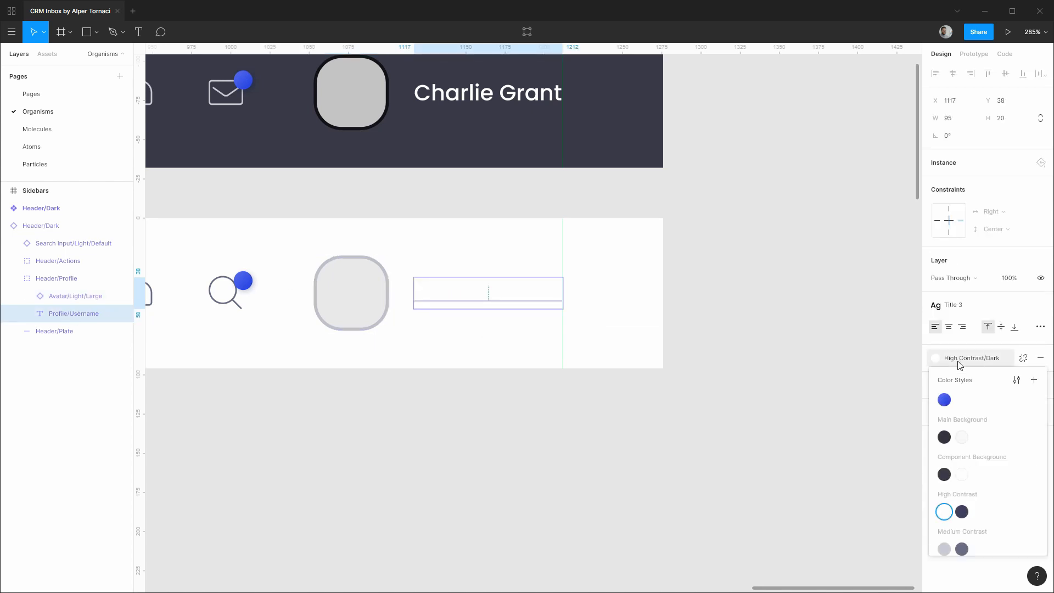
click(962, 511)
click(643, 447)
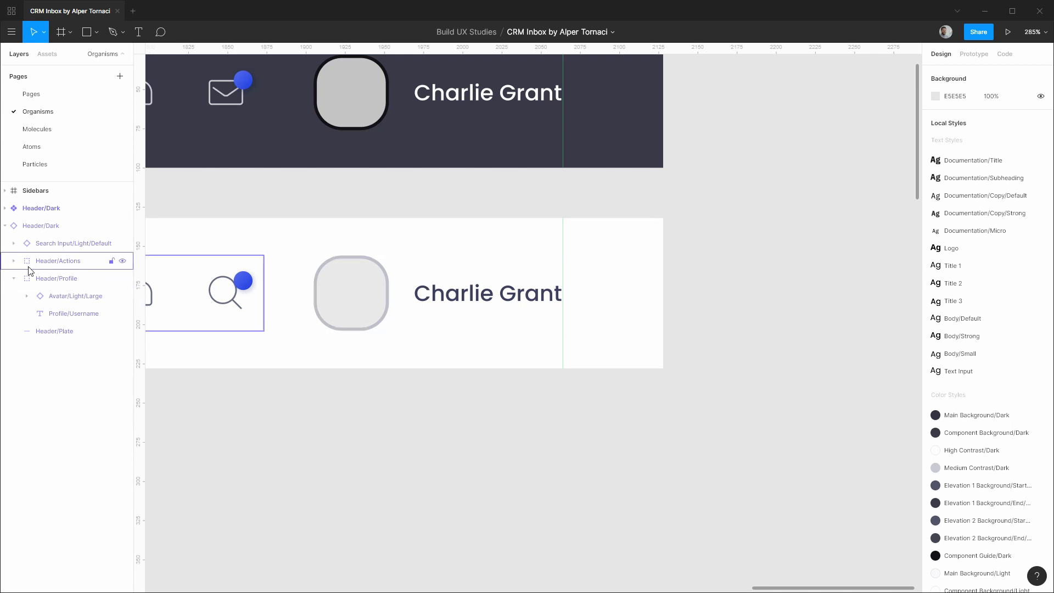
click(7, 225)
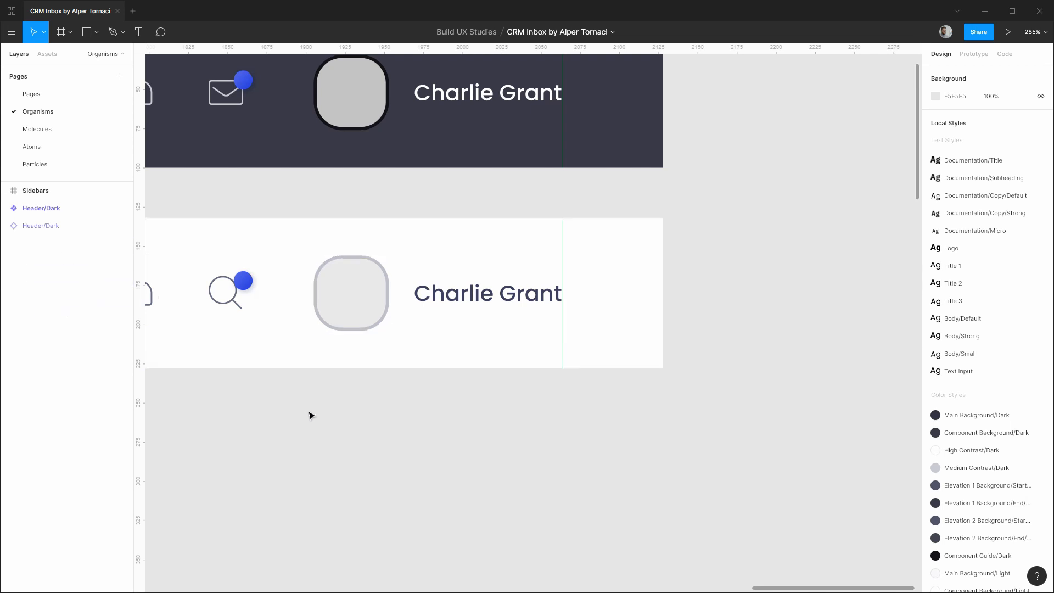
scroll(311, 416, down, 5)
drag(275, 439, 749, 410)
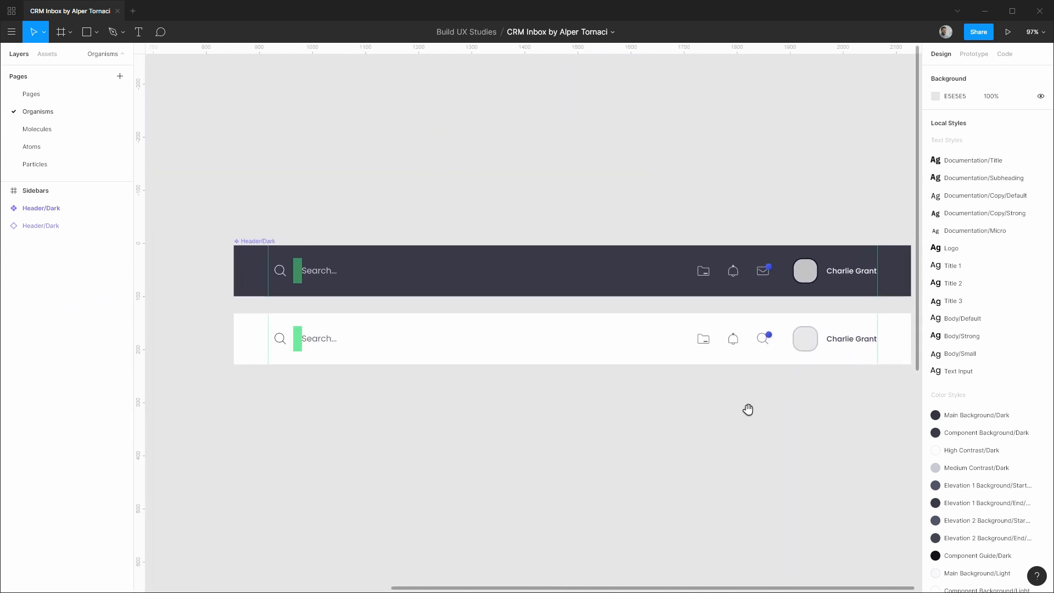
Turn the light header into a component named Header/Light.
click(70, 229)
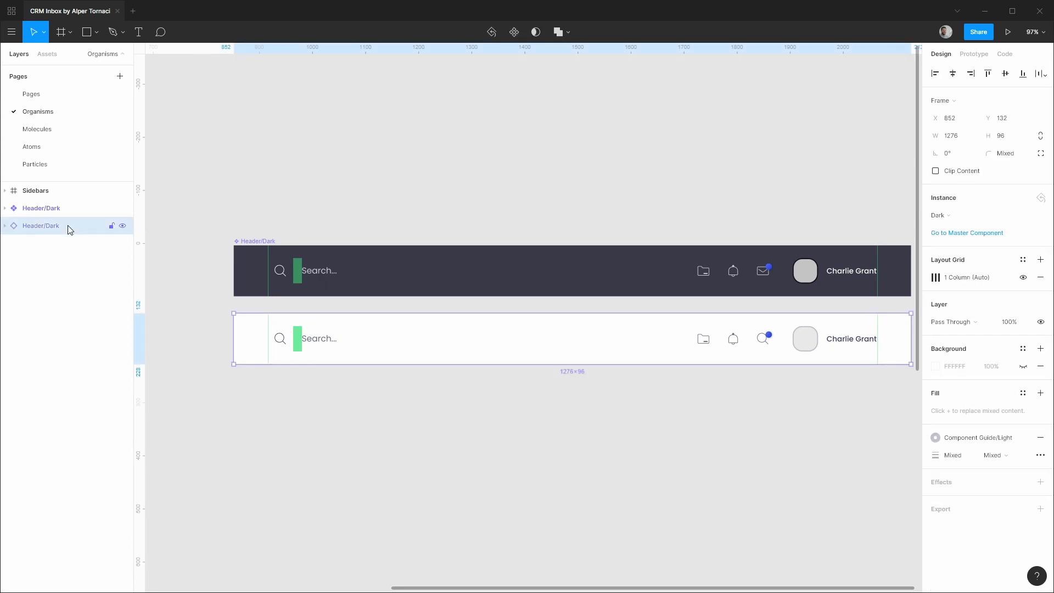
key(ctrl+alt+k)
double_click(70, 229)
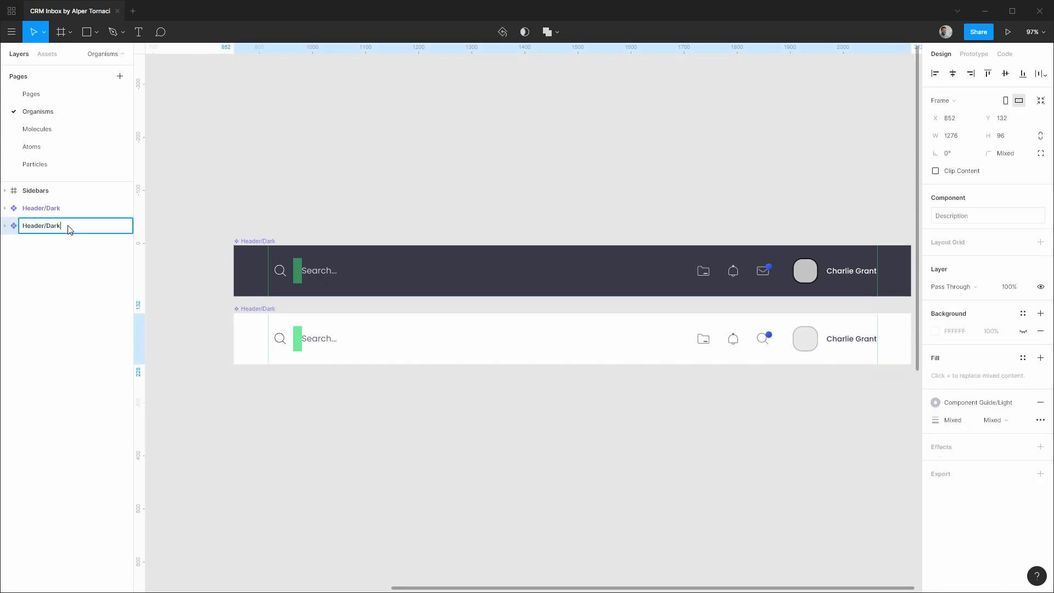
key(BackSpace)
key(BackSpace)
key(Return)
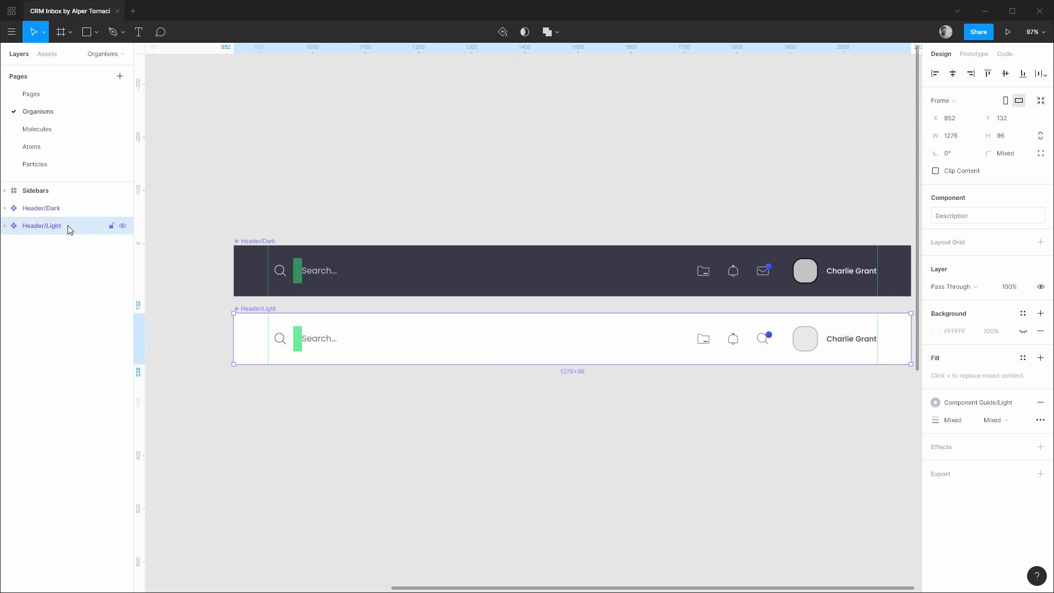
Wrap both headers in a frame named Headers, placed below Sidebars in the layers.
shift+click(55, 209)
scroll(230, 297, down, 5)
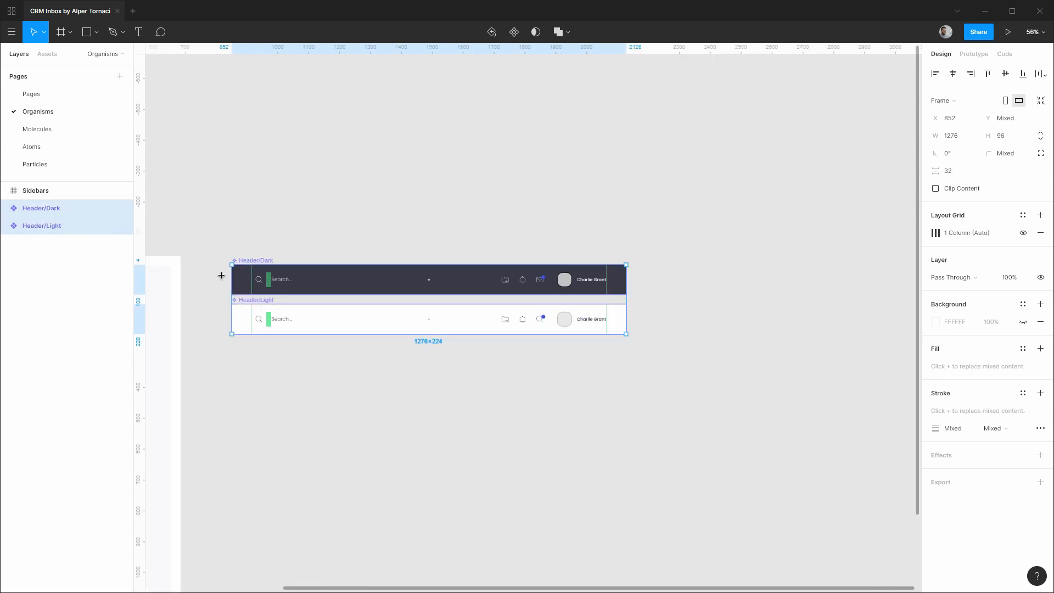
key(f)
drag(211, 249, 658, 372)
key(ctrl+r)
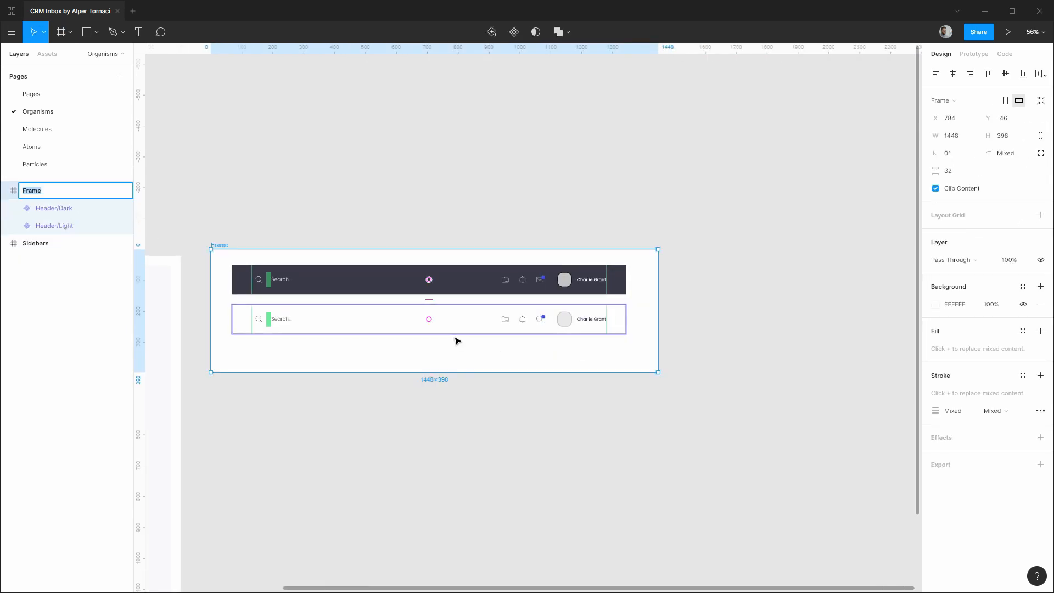
text(Headers)
key(Return)
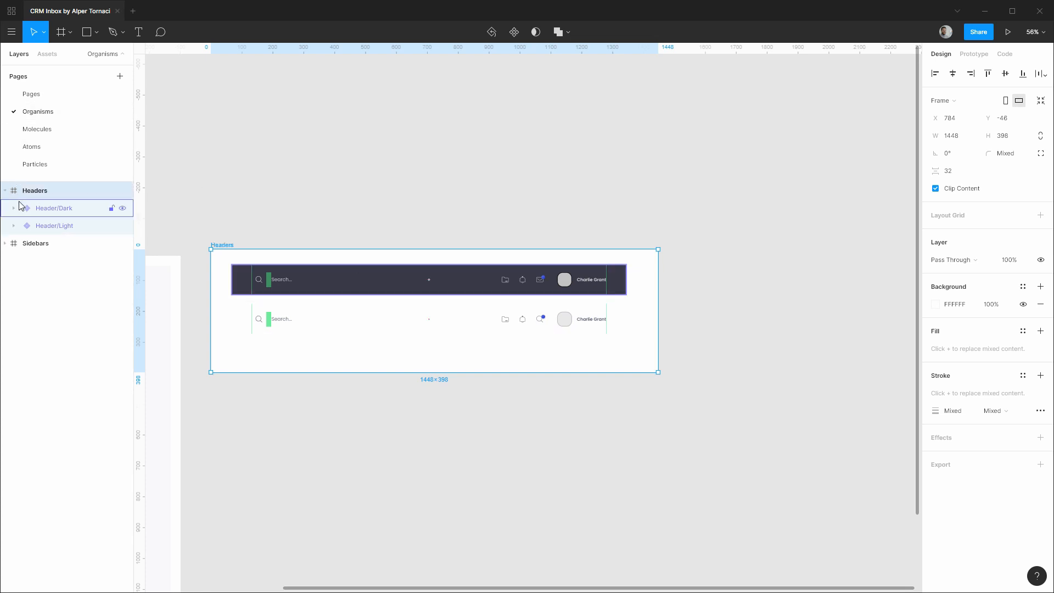
drag(33, 192, 38, 255)
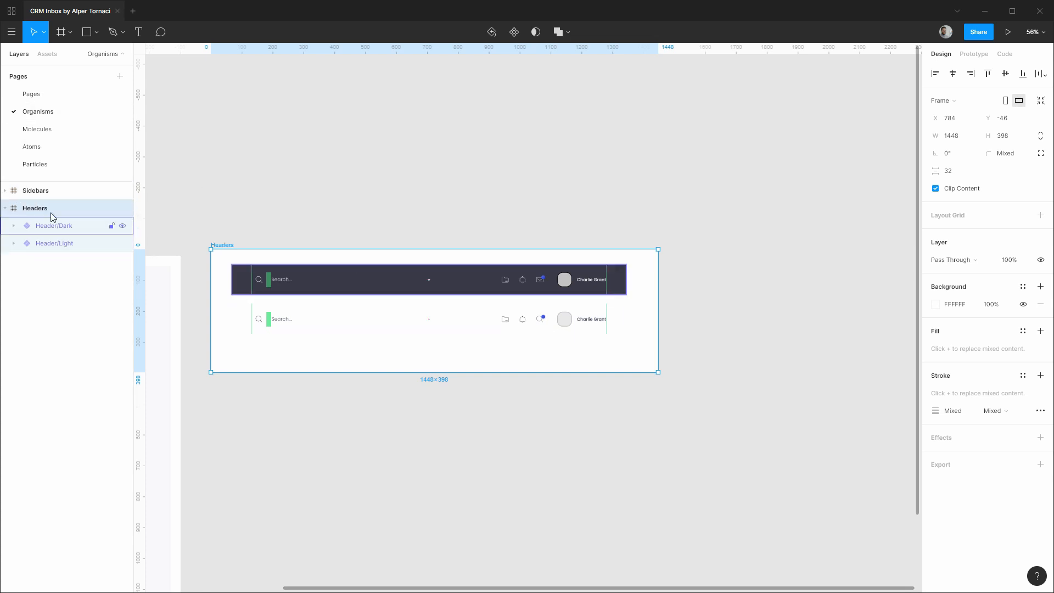
Nudge both headers up 16 and resize Headers to 1340×288 with 32 px padding.
click(5, 210)
click(5, 210)
click(49, 226)
shift+click(55, 244)
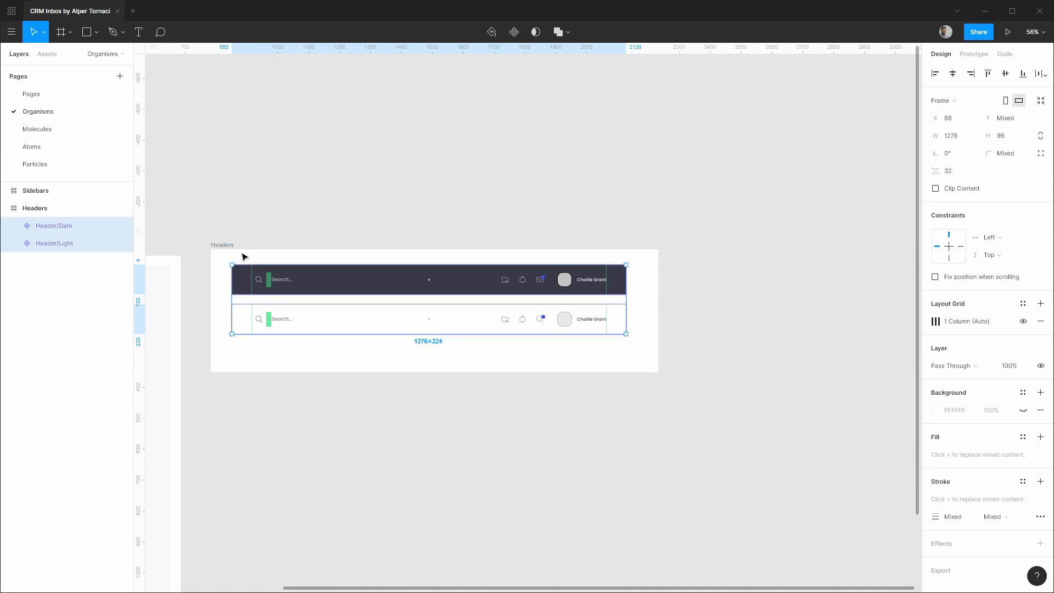
key(alt)
key(shift+Up)
key(shift+Up)
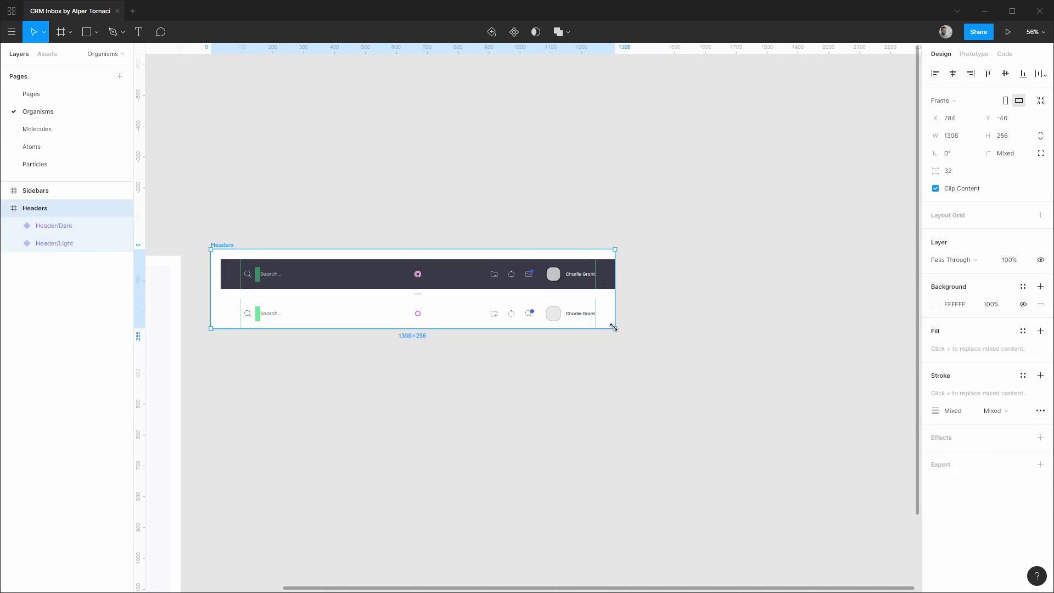
drag(613, 327, 625, 338)
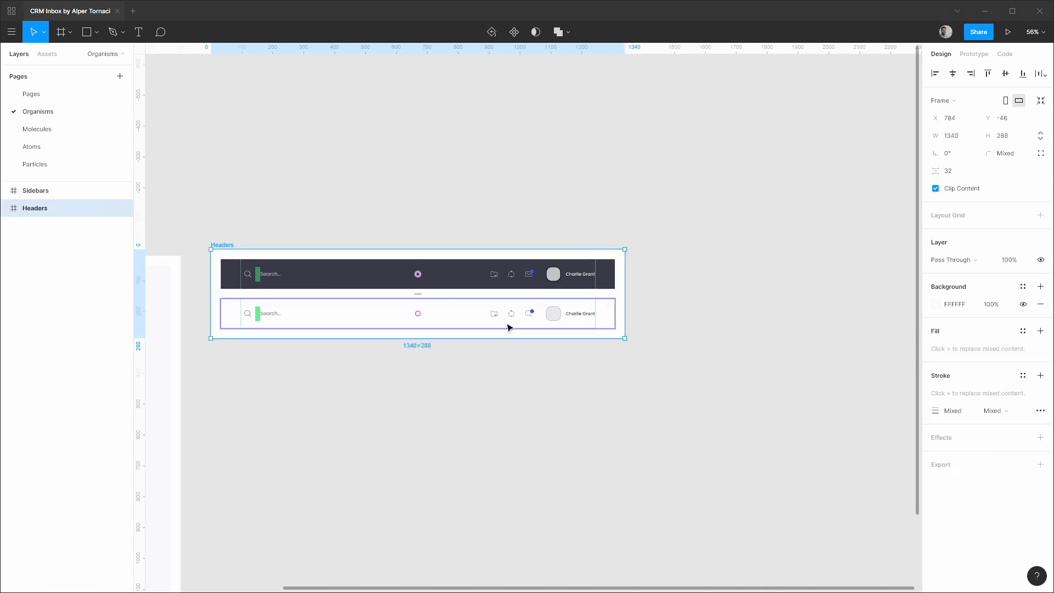
scroll(529, 322, up, 10)
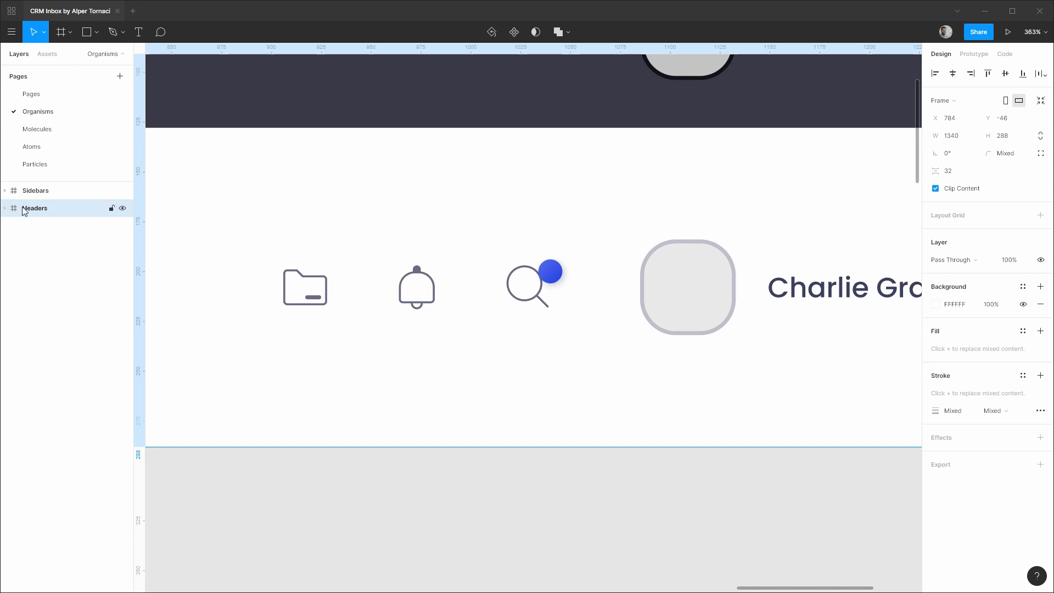
Expand Header/Light down to the Unread Messages icon button's inner layers.
click(5, 208)
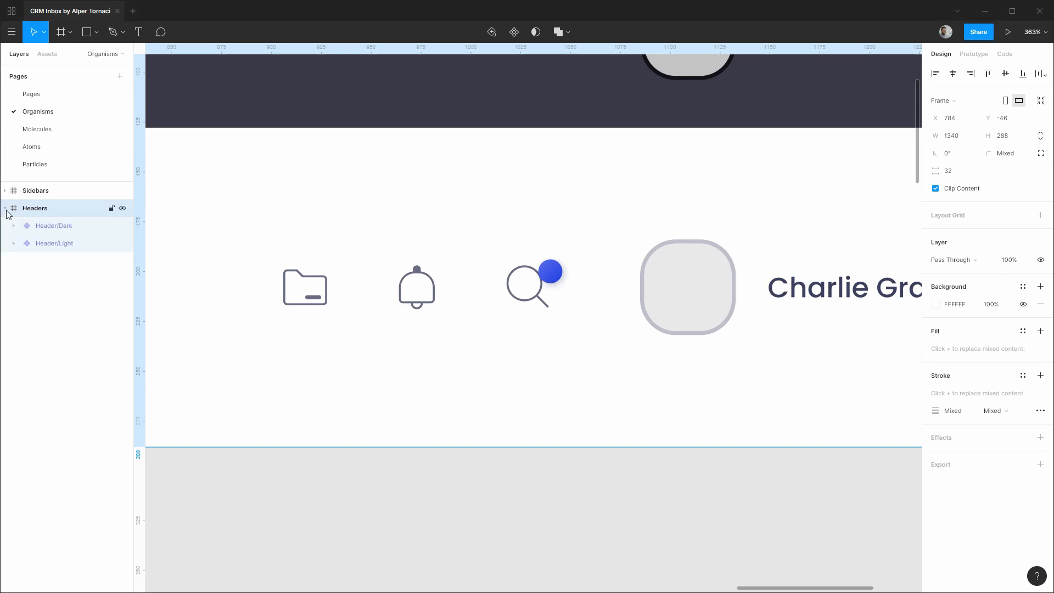
click(57, 243)
click(13, 243)
click(27, 261)
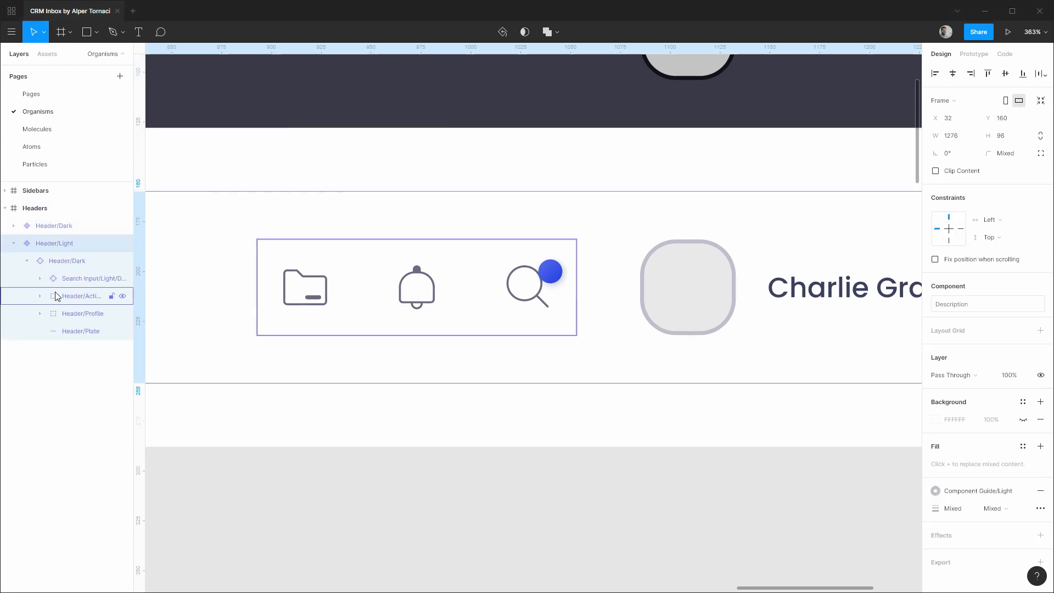
click(70, 299)
click(40, 295)
click(53, 349)
click(82, 384)
click(66, 384)
click(100, 404)
drag(134, 405, 197, 405)
Swap the magnifier icon for the Envelope icon.
click(81, 403)
click(106, 419)
click(949, 215)
click(977, 286)
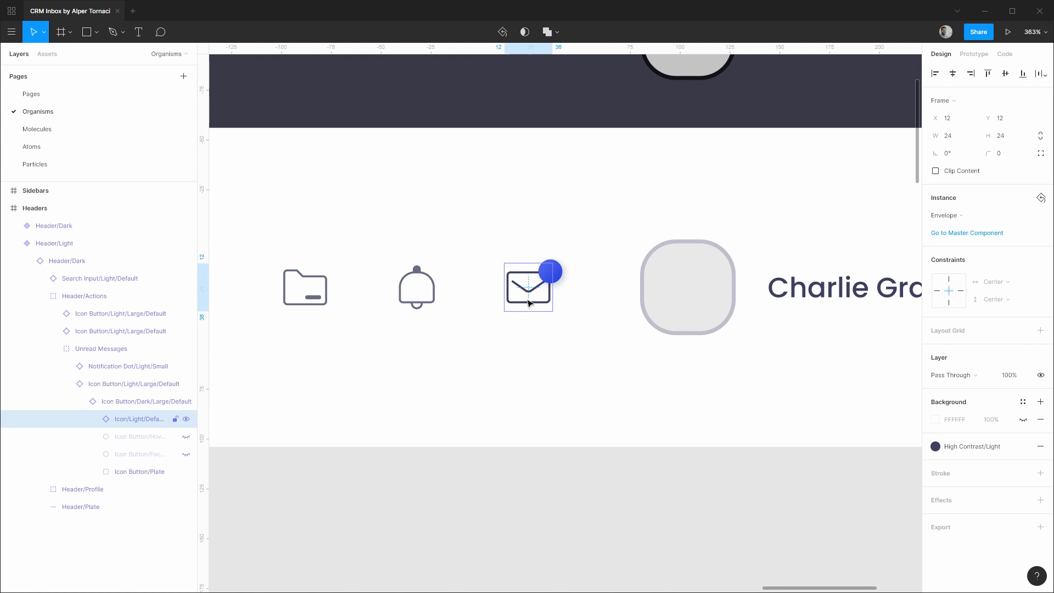
Give the Icon/Envelope shape the Accent/Default blue colour style.
click(93, 419)
click(107, 437)
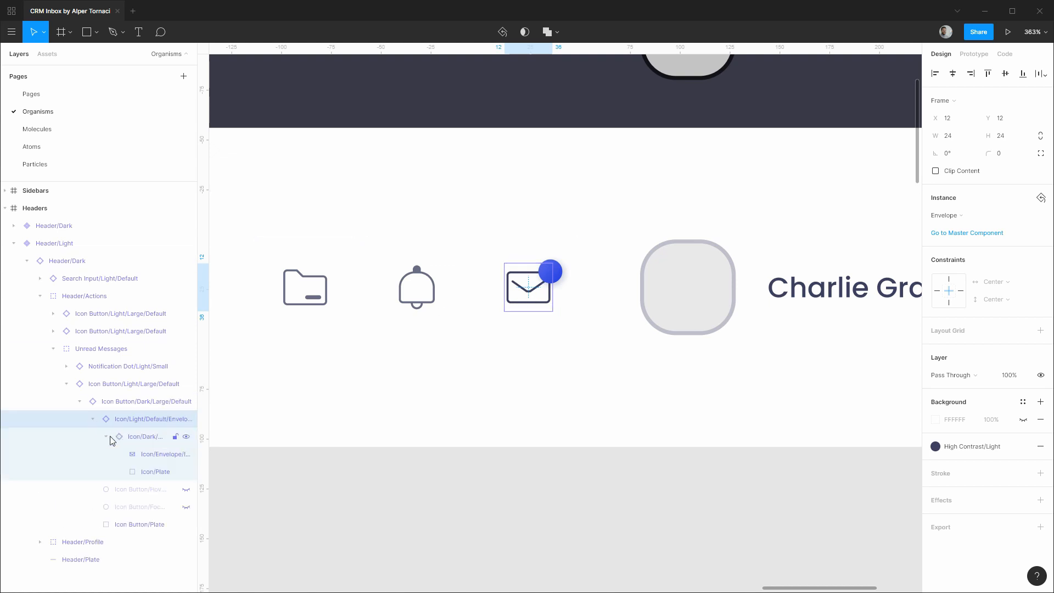
click(146, 453)
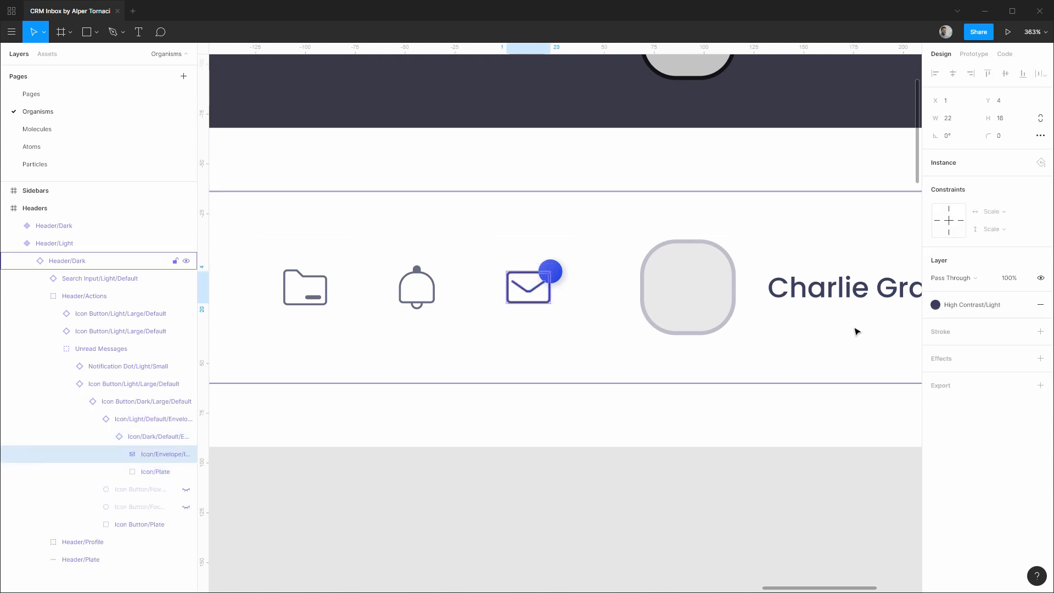
click(967, 305)
scroll(975, 405, down, 10)
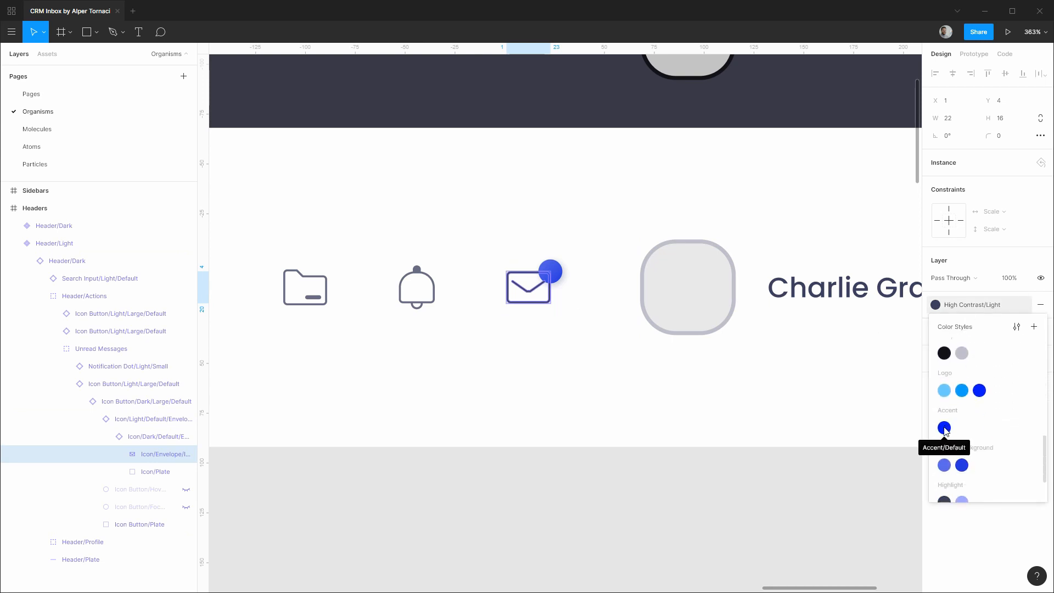
click(944, 428)
Collapse the Header/Light layer tree back to the top and clear the selection.
click(106, 437)
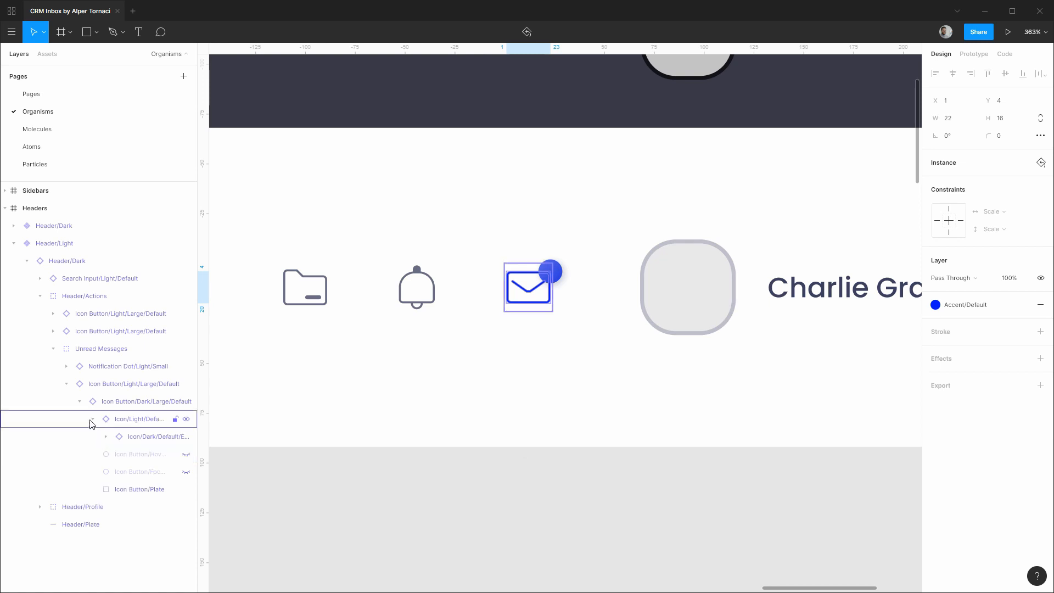
click(93, 419)
click(79, 401)
click(66, 383)
click(53, 349)
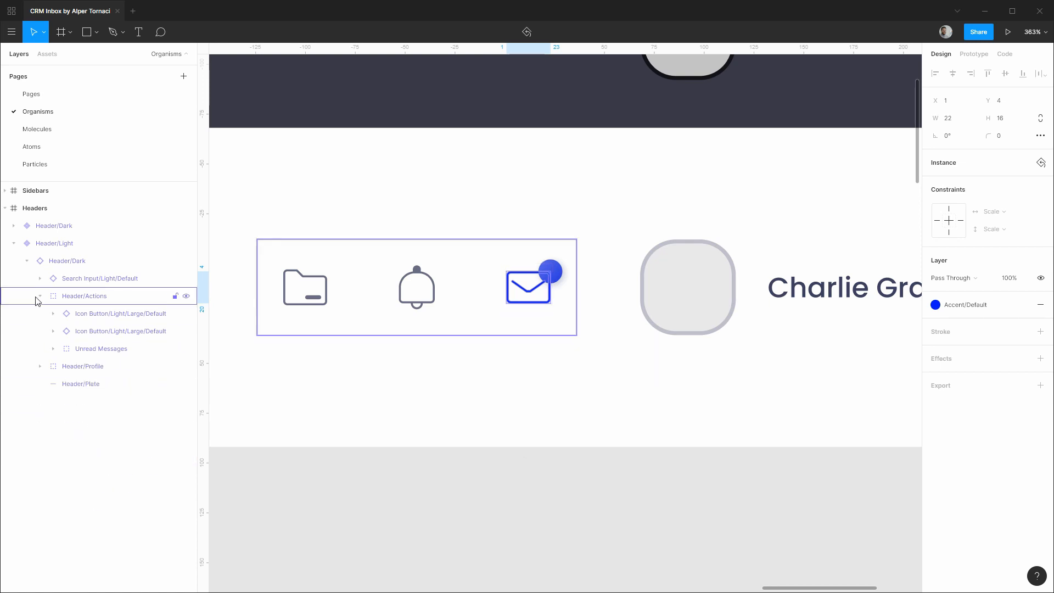
click(40, 295)
click(27, 261)
click(13, 243)
click(570, 541)
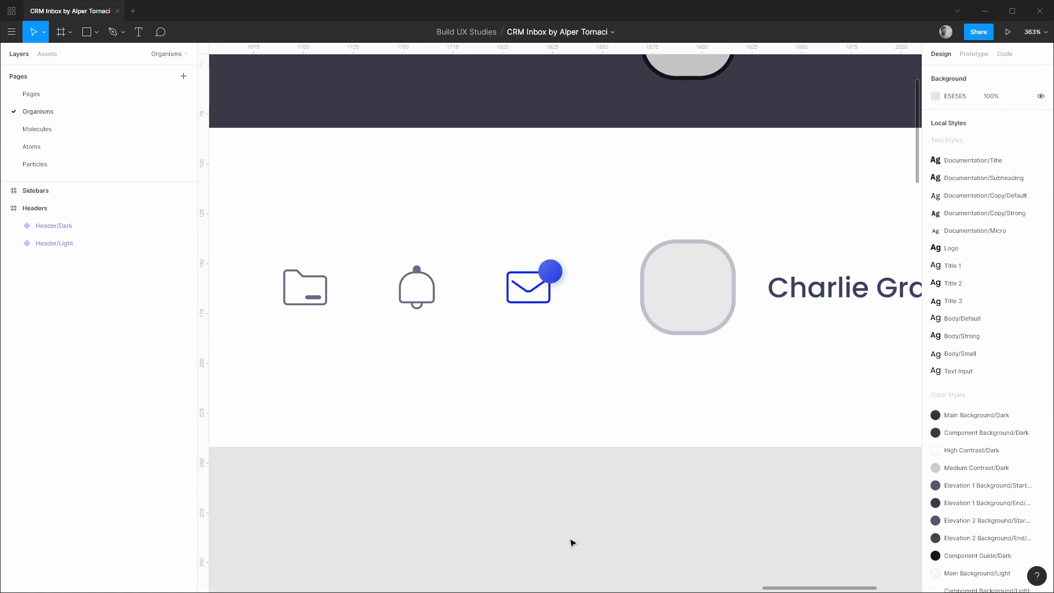
View both header components, then collapse the Headers frame in the layer list.
scroll(569, 535, down, 10)
drag(466, 326, 575, 233)
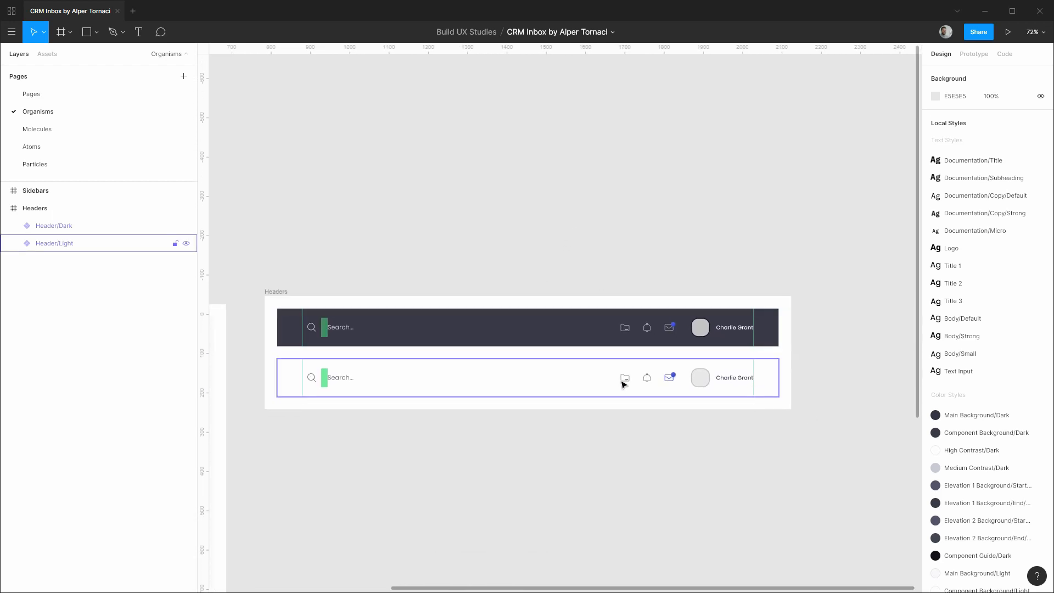
click(6, 208)
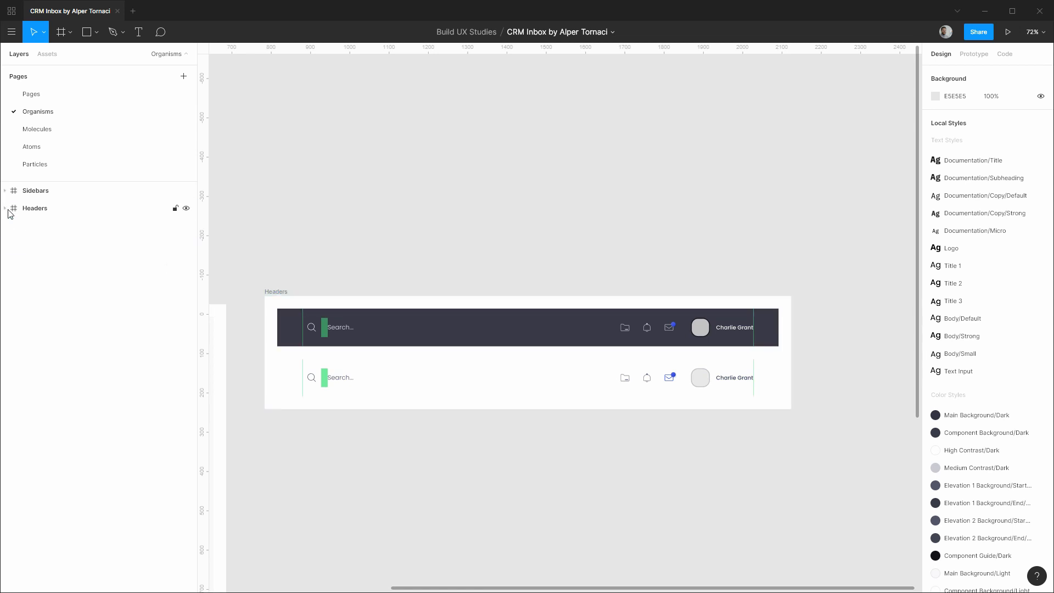
On the Pages page, delete the old Header group from the dark inbox mockup and bring up Assets.
click(32, 99)
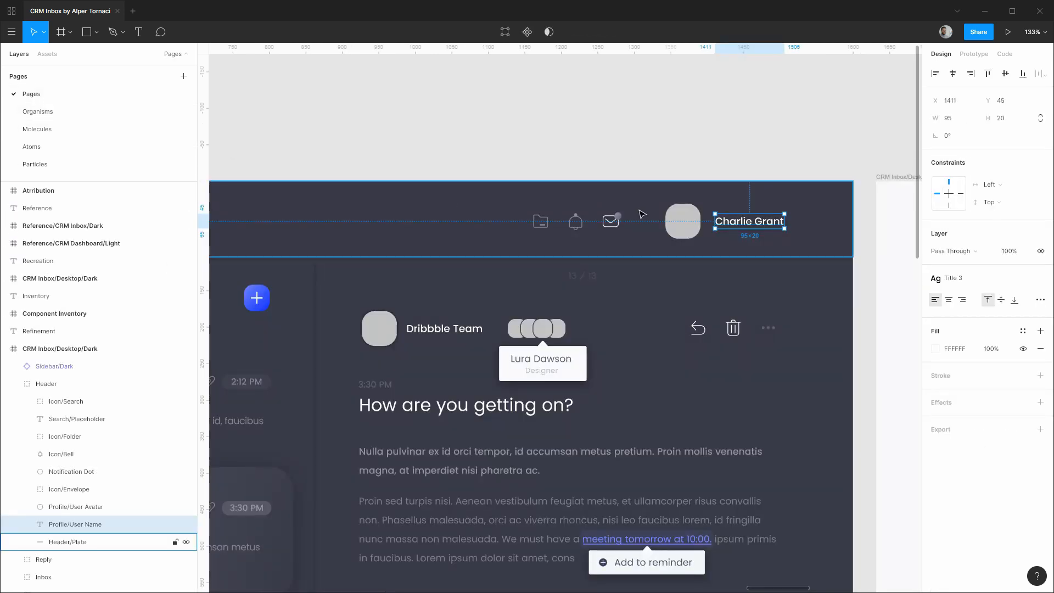
ctrl+scroll(541, 165, down, 3)
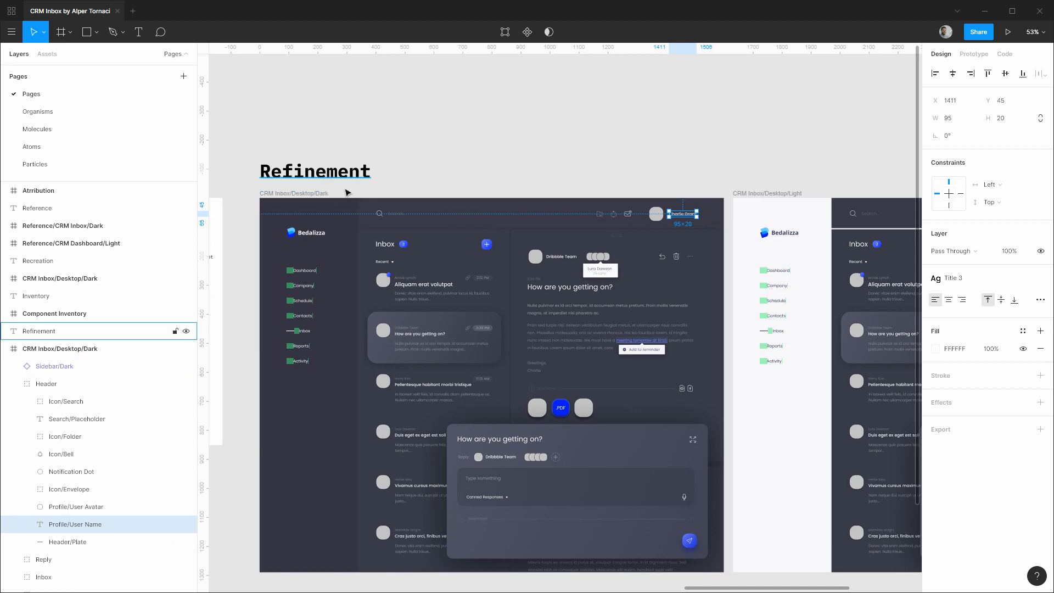
ctrl+scroll(468, 228, up, 8)
click(468, 228)
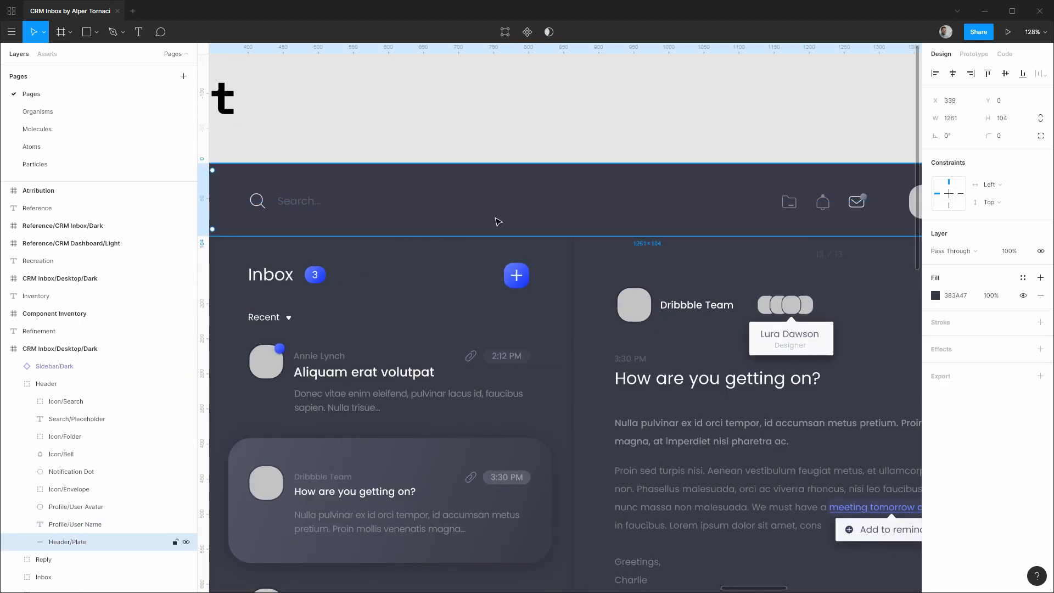
click(46, 383)
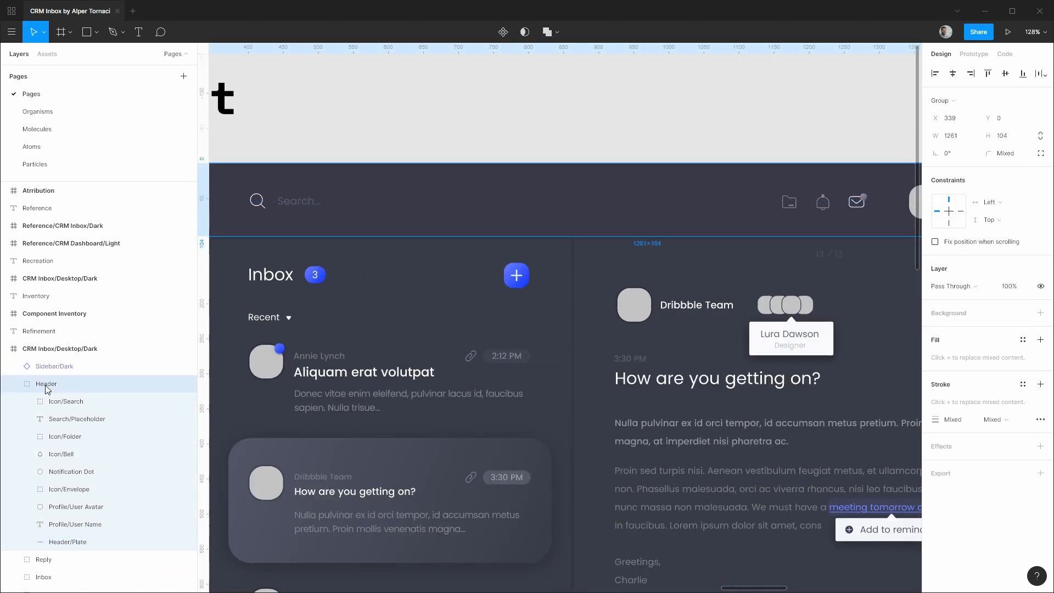
key(Delete)
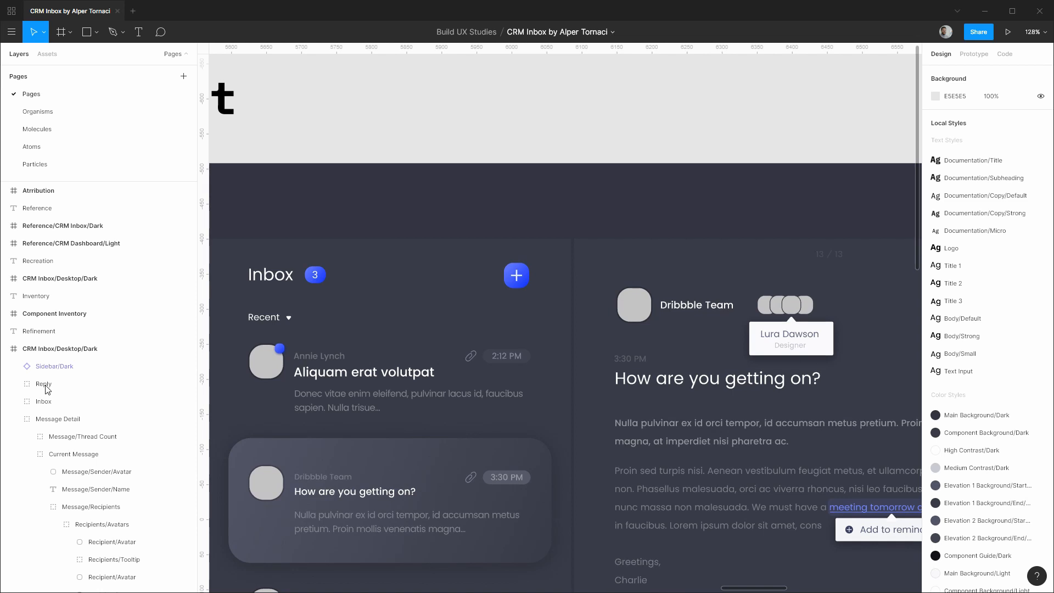
key(alt+2)
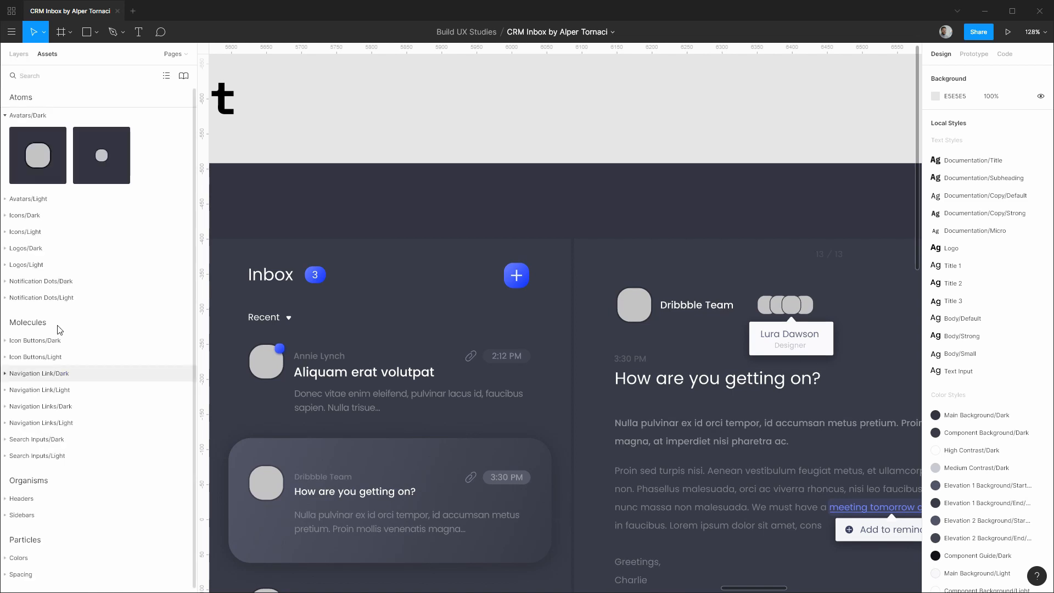
click(11, 115)
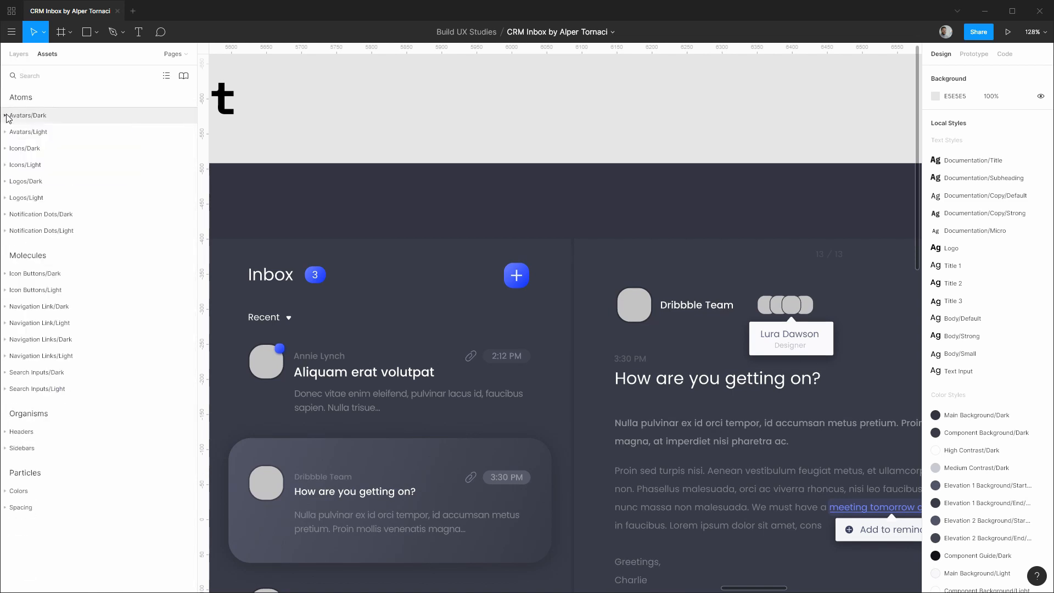
Drag the dark Header instance from Headers onto the dark inbox frame and position it at X 324, Y 0.
click(21, 432)
drag(36, 471, 497, 207)
scroll(328, 200, down, 3)
drag(275, 152, 557, 141)
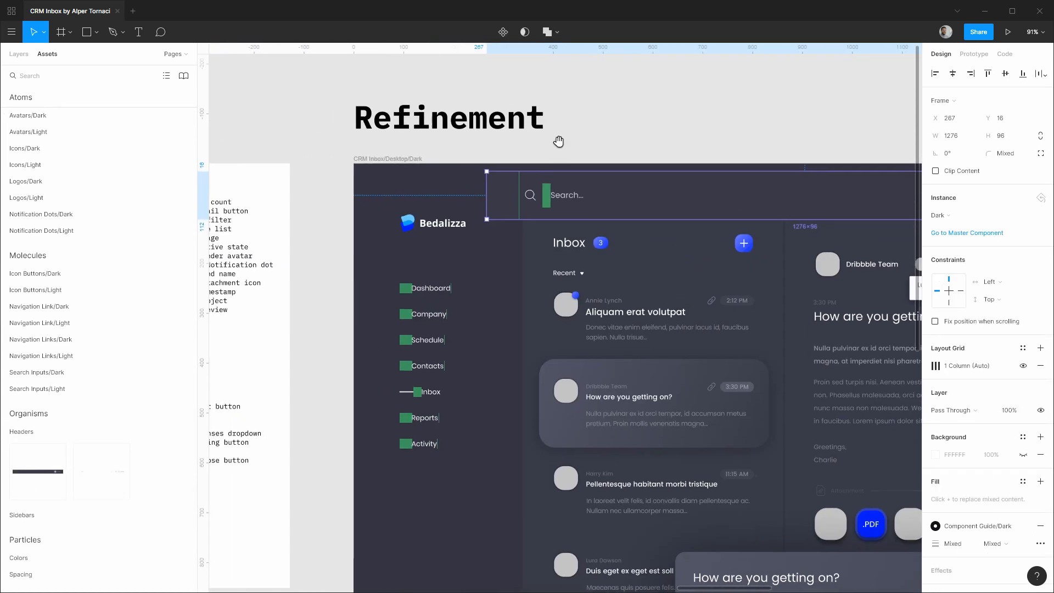
scroll(515, 200, up, 3)
drag(671, 209, 721, 198)
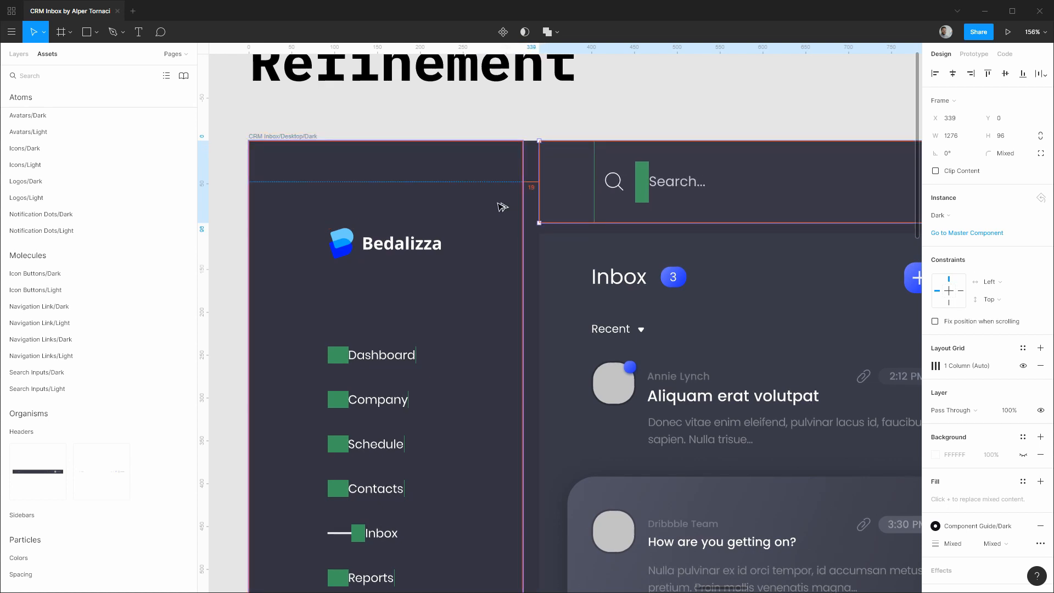
key(shift+Left)
key(Left)
key(Left)
key(Left)
key(Left)
key(Left)
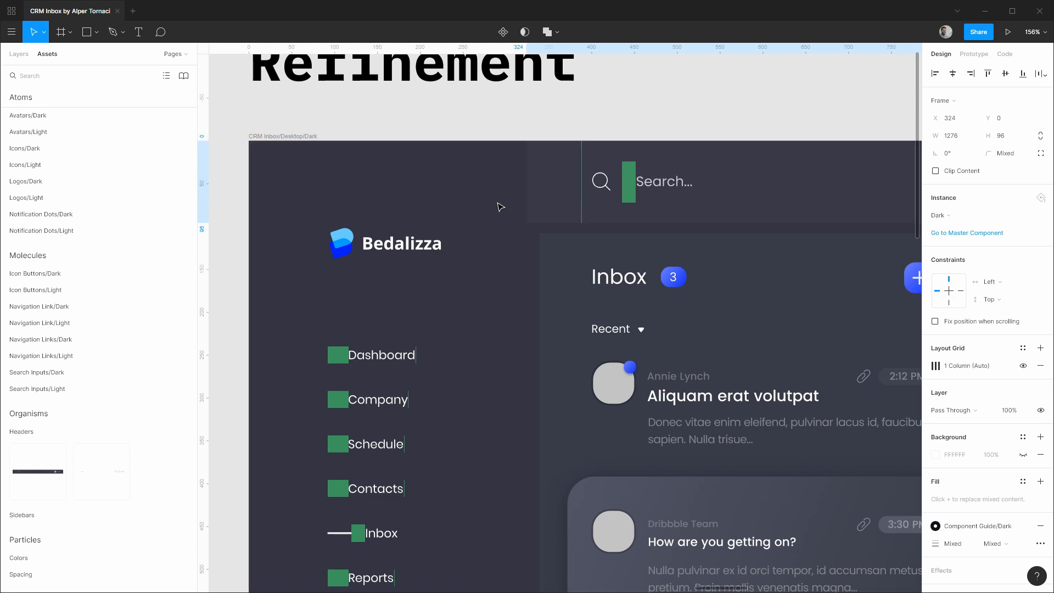
drag(807, 110, 291, 125)
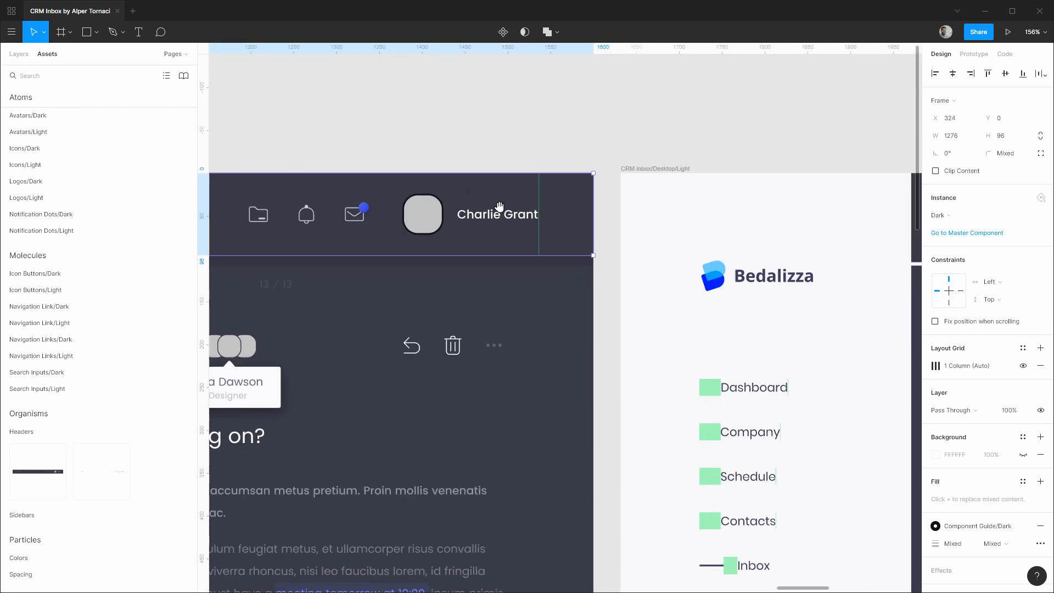
scroll(603, 209, up, 5)
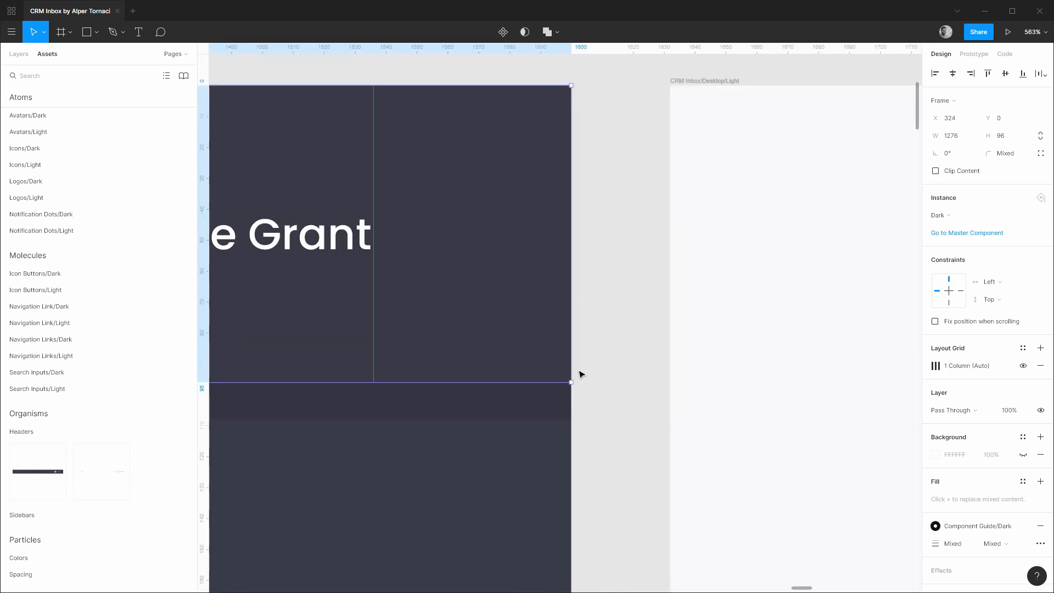
scroll(581, 373, down, 10)
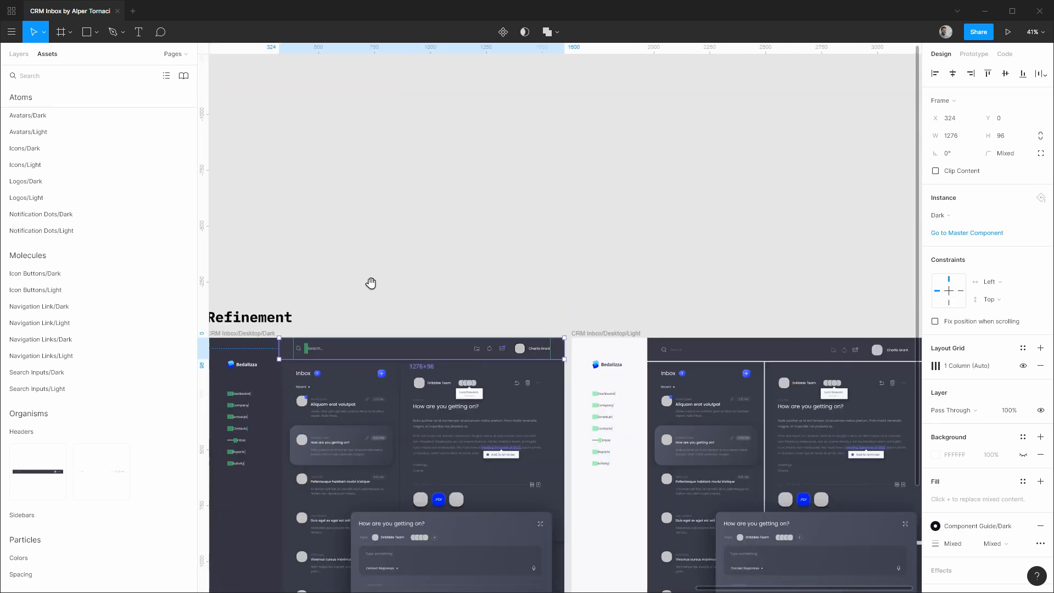
Drop a Header/Light instance onto the light inbox frame and layer it below Sidebar/Light.
drag(371, 282, 567, 230)
scroll(567, 231, up, 5)
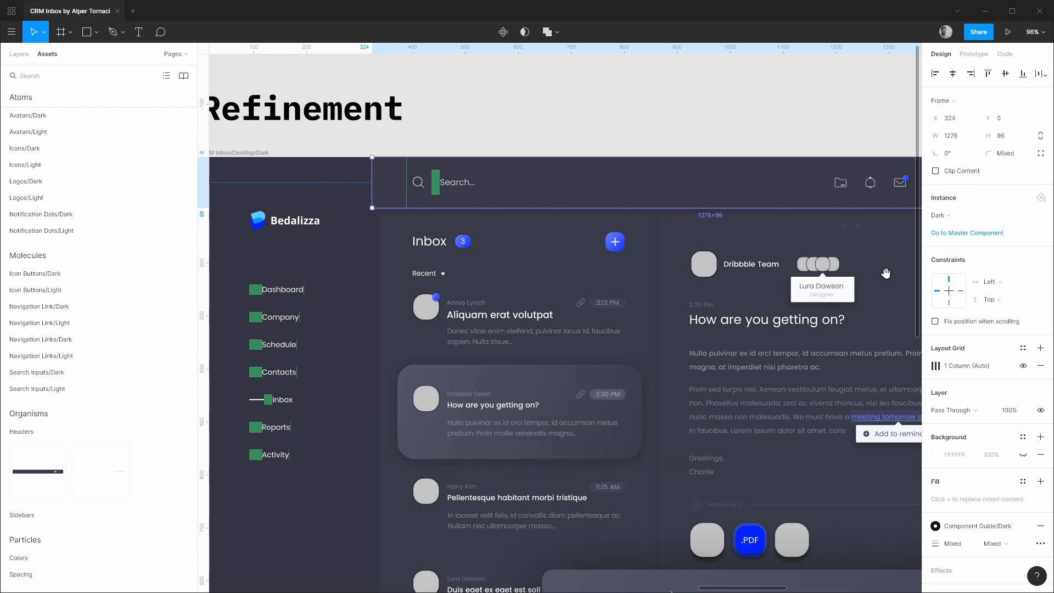
drag(884, 271, 506, 259)
scroll(641, 285, down, 4)
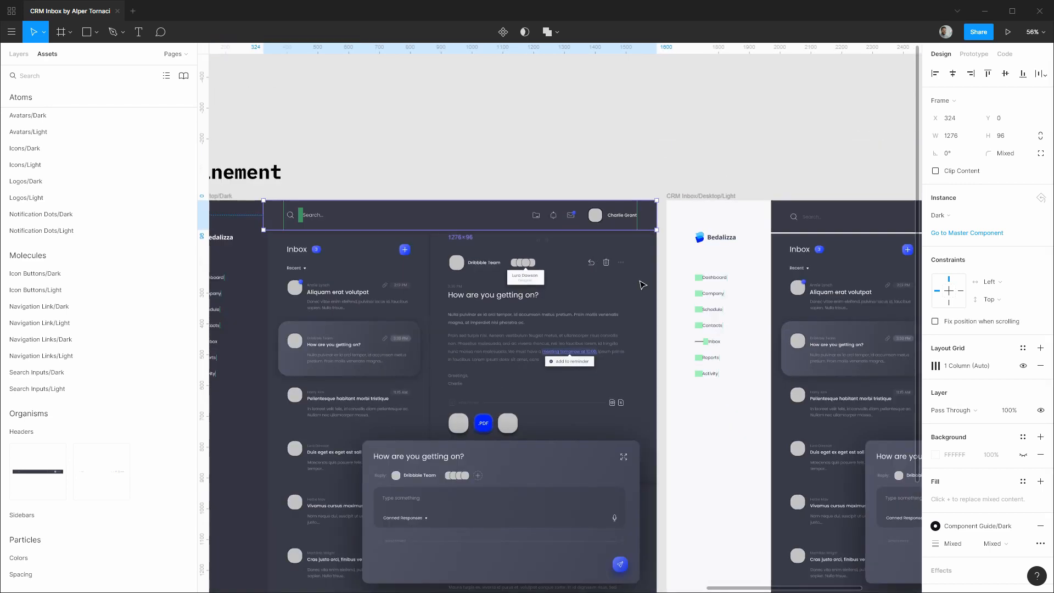
drag(751, 218, 453, 207)
scroll(464, 275, up, 3)
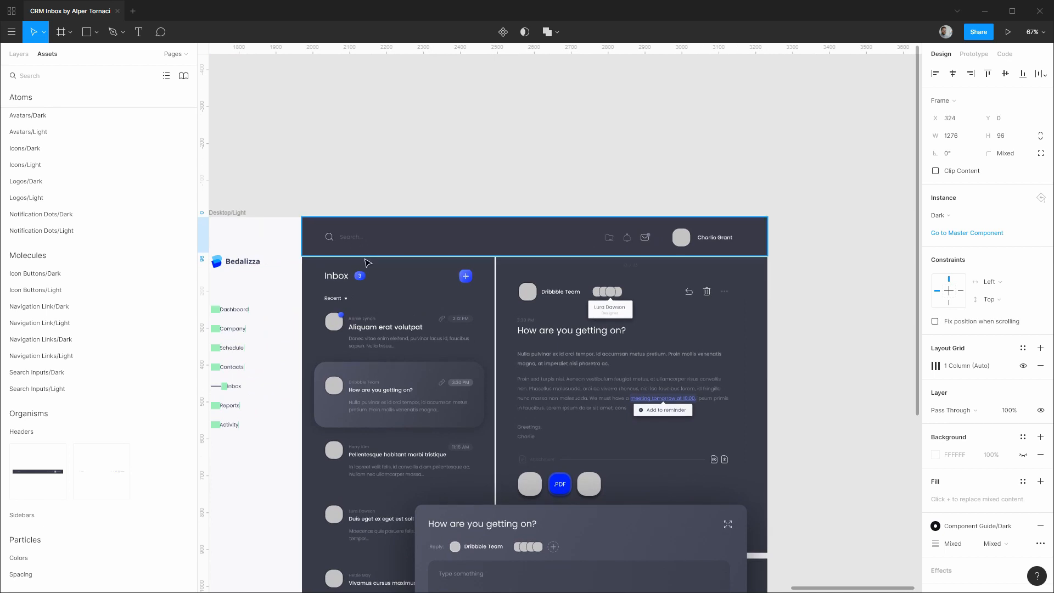
drag(102, 477, 495, 243)
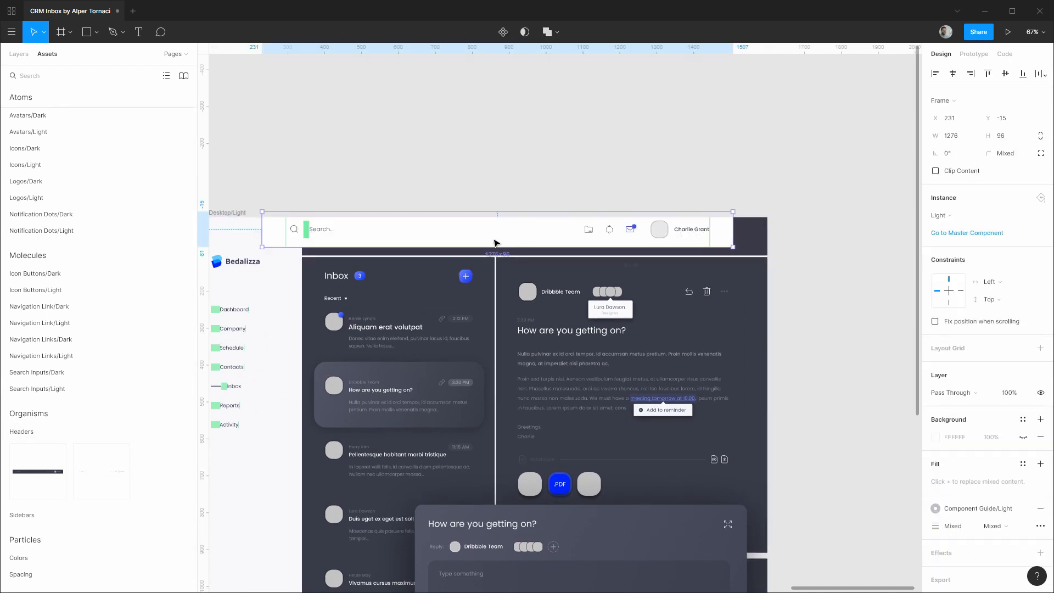
click(27, 57)
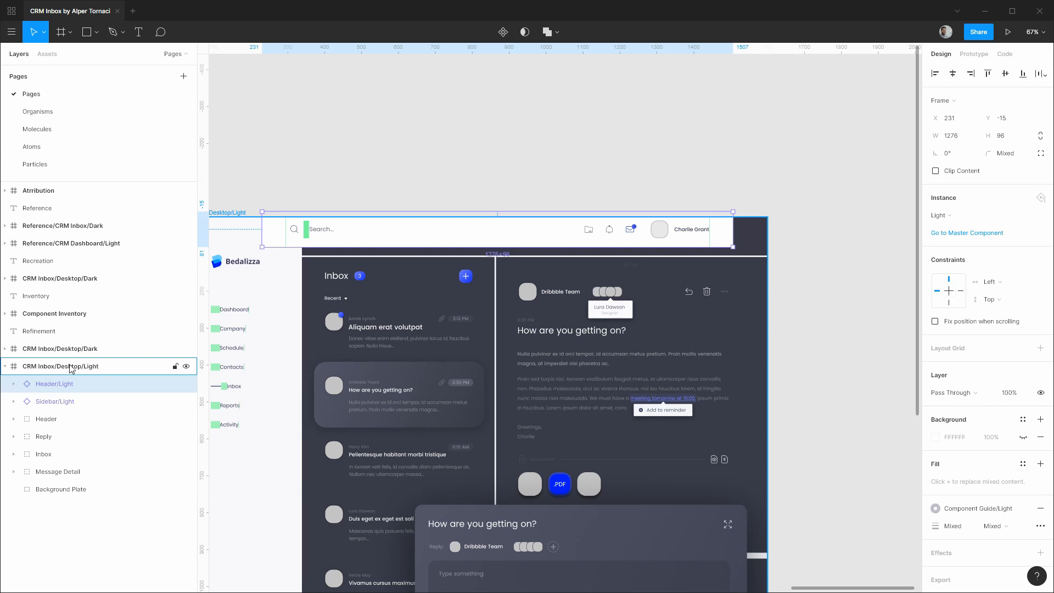
drag(61, 387, 62, 415)
Delete the stray dark Header from the light frame and move Header/Light to X 324, Y 0.
click(51, 421)
key(Delete)
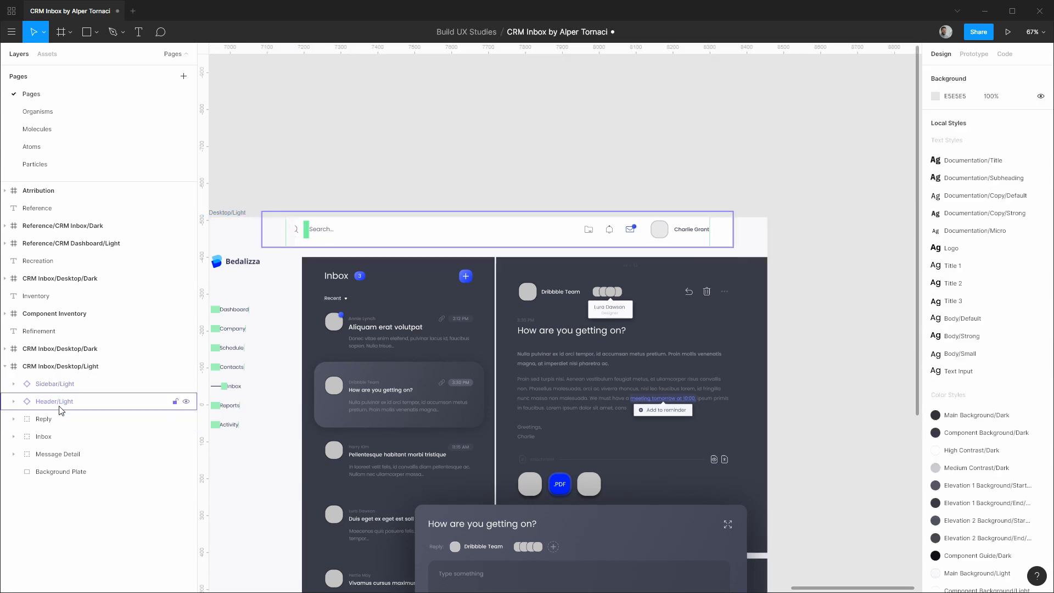
click(60, 405)
drag(418, 238, 452, 244)
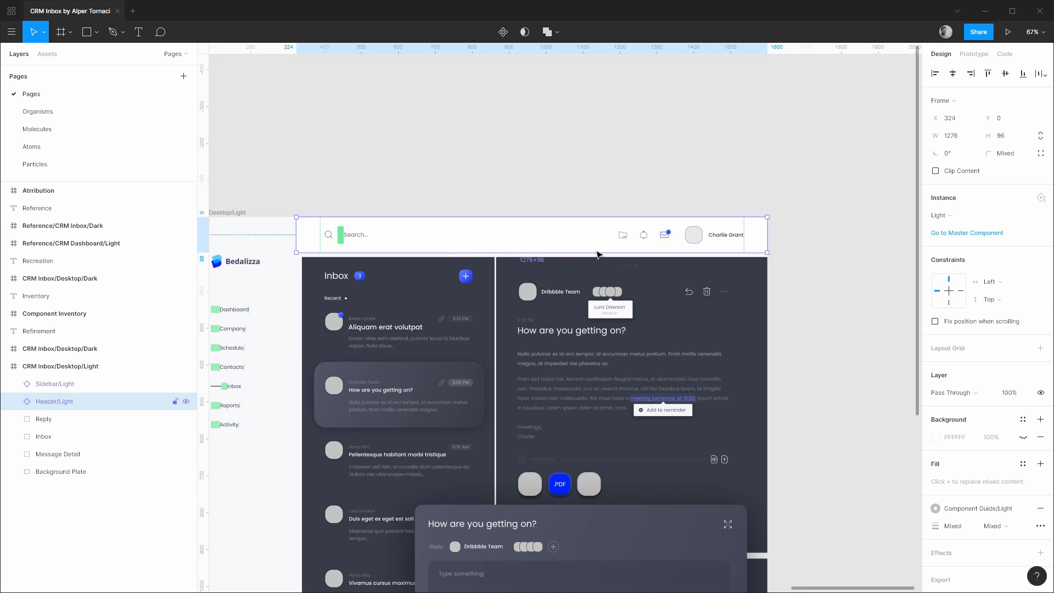
Set Header/Light's horizontal constraint to Left & Right.
click(1000, 283)
click(991, 285)
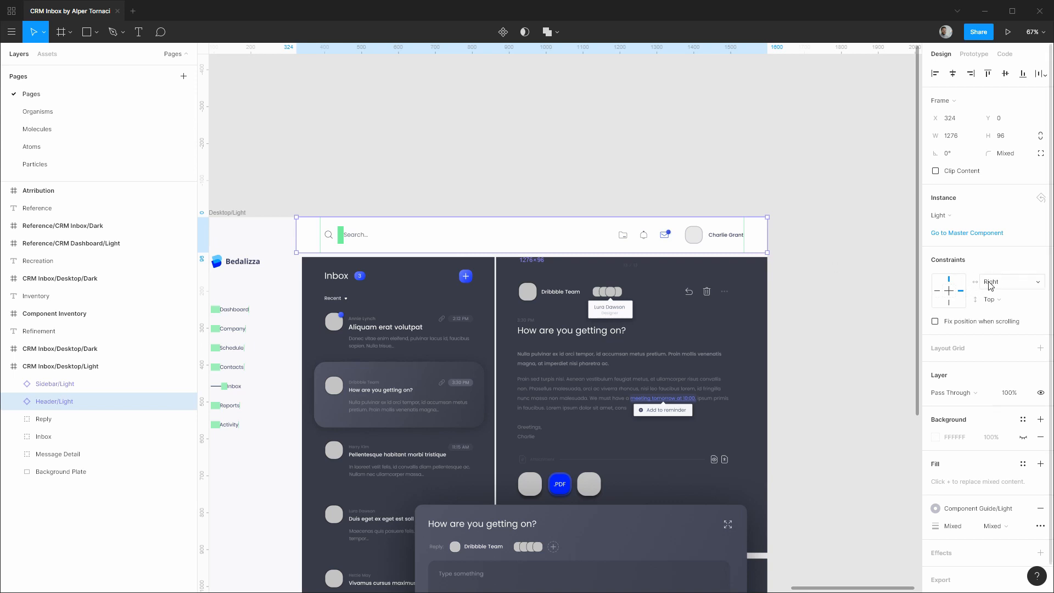
click(938, 291)
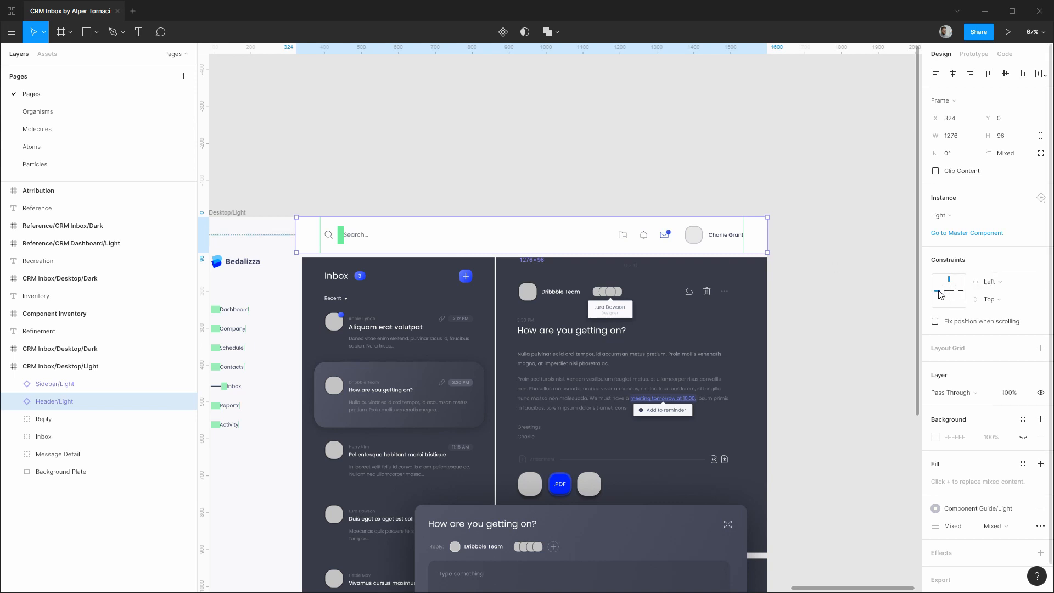
click(988, 282)
click(993, 304)
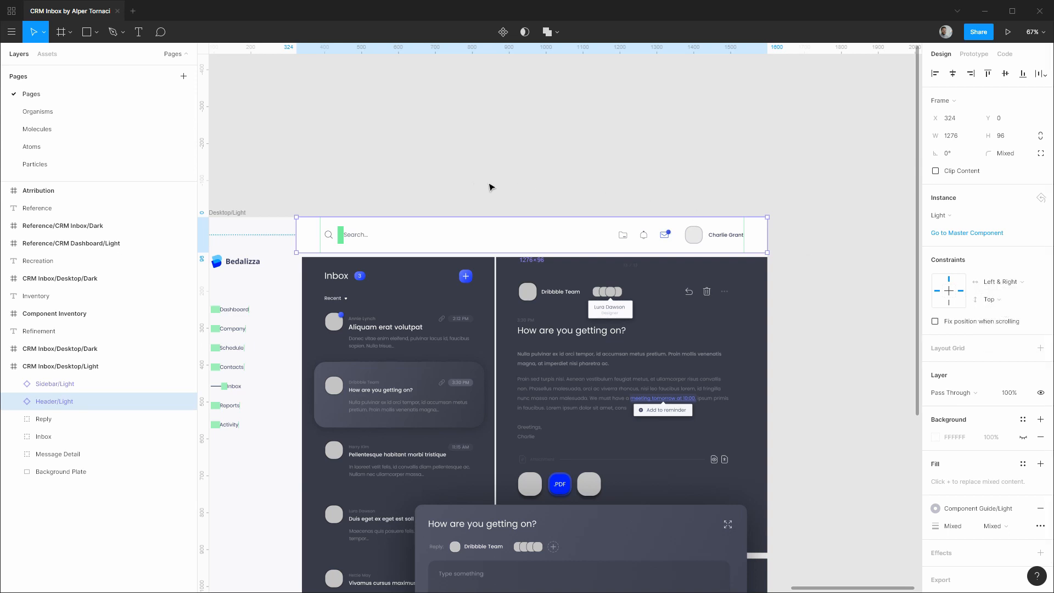
click(423, 184)
Layer Header/Dark below Sidebar/Dark and set its horizontal constraint to Left & Right.
drag(272, 181, 785, 148)
scroll(430, 148, left, 5)
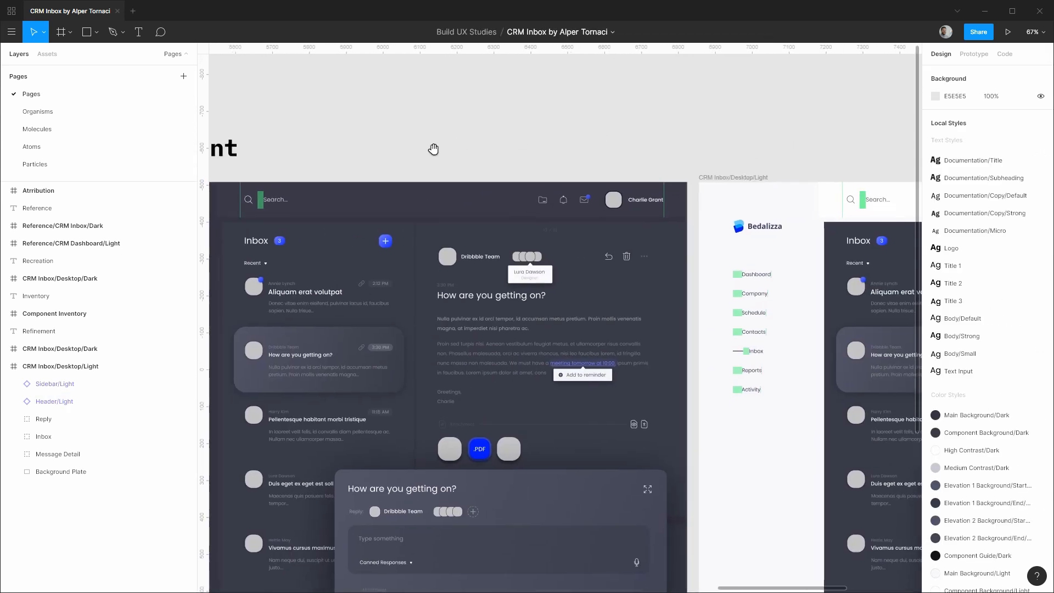
click(566, 214)
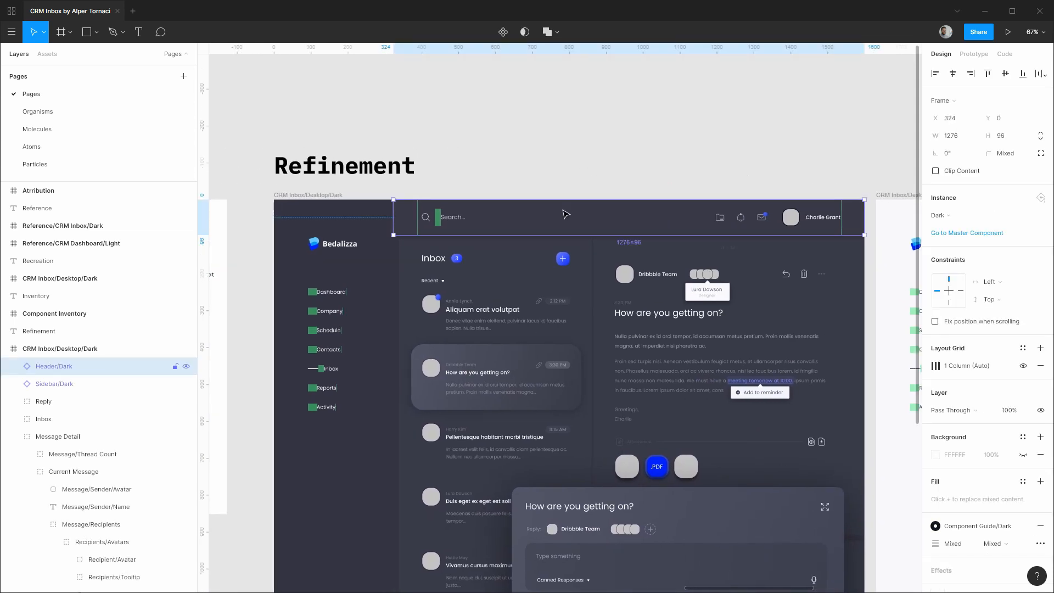
drag(83, 367, 65, 395)
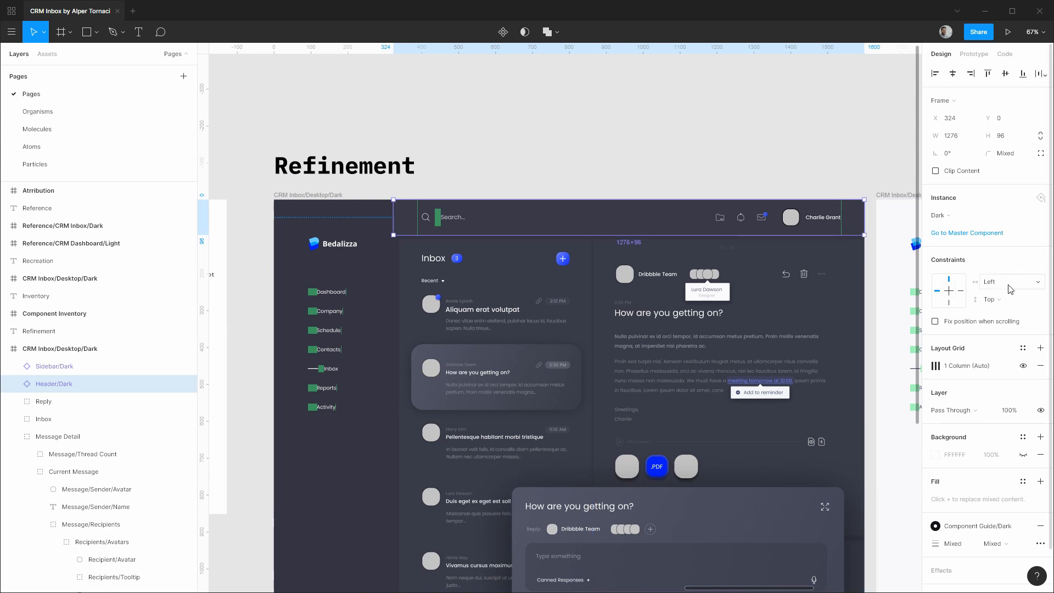
click(991, 282)
click(1010, 307)
click(623, 163)
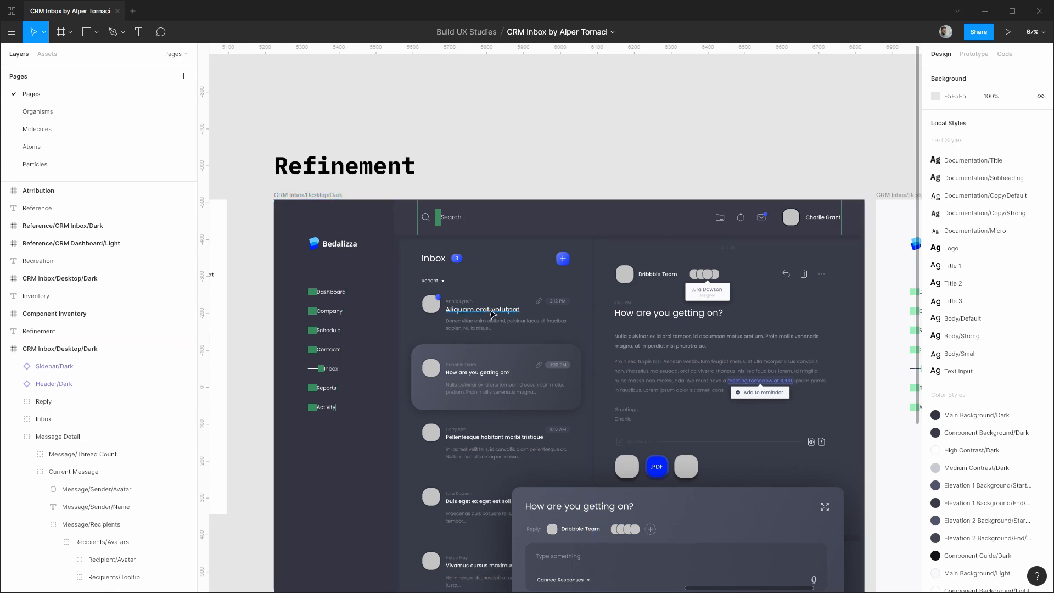
Duplicate the CRM Inbox/Desktop/Dark frame and place the copy beside the light frame.
scroll(489, 312, down, 5)
scroll(425, 247, down, 3)
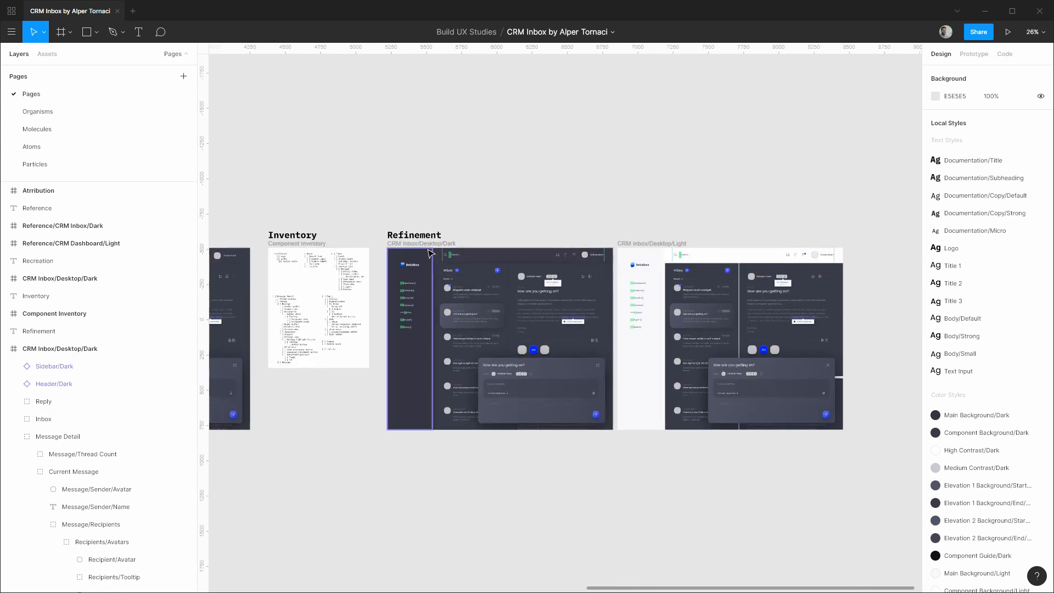
click(425, 247)
drag(424, 247, 794, 248)
drag(867, 214, 546, 211)
Resize the copy's width, reaching 1699 × 1290, to watch Header/Dark stretch.
scroll(692, 336, up, 5)
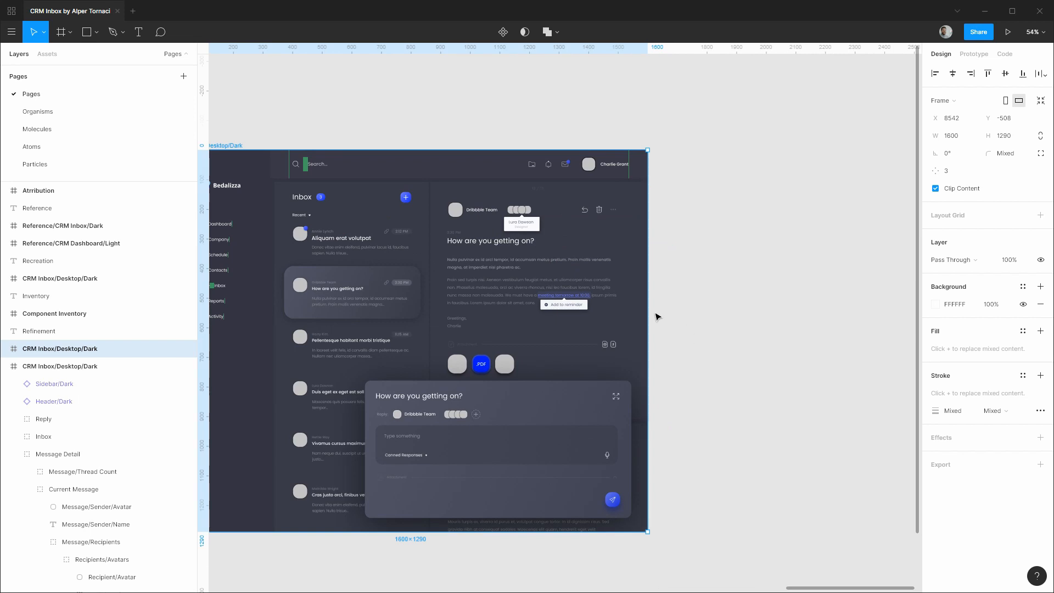
drag(643, 309, 686, 278)
scroll(576, 135, left, 3)
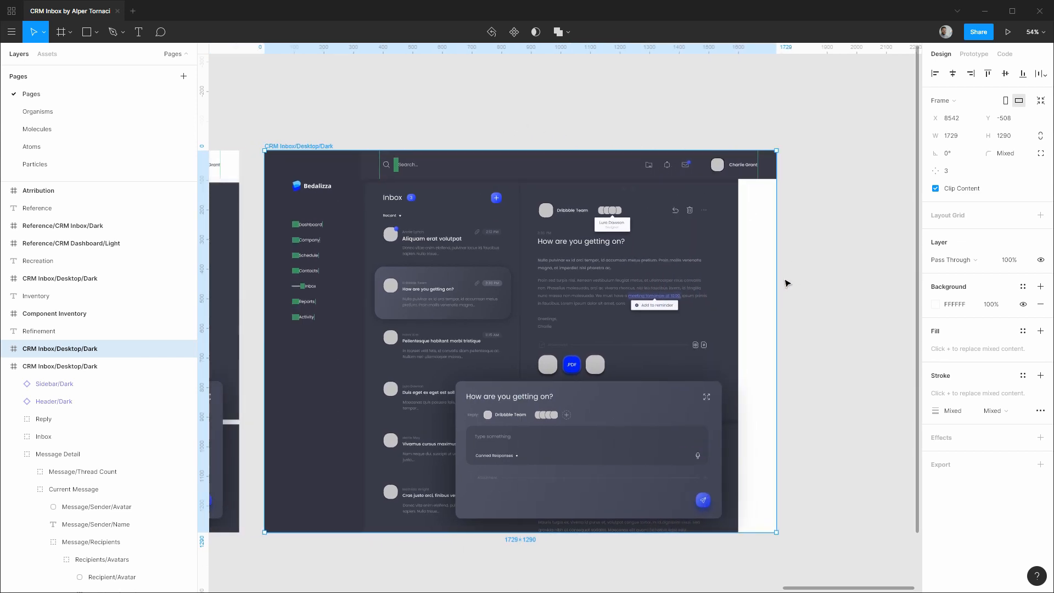
drag(755, 275, 768, 253)
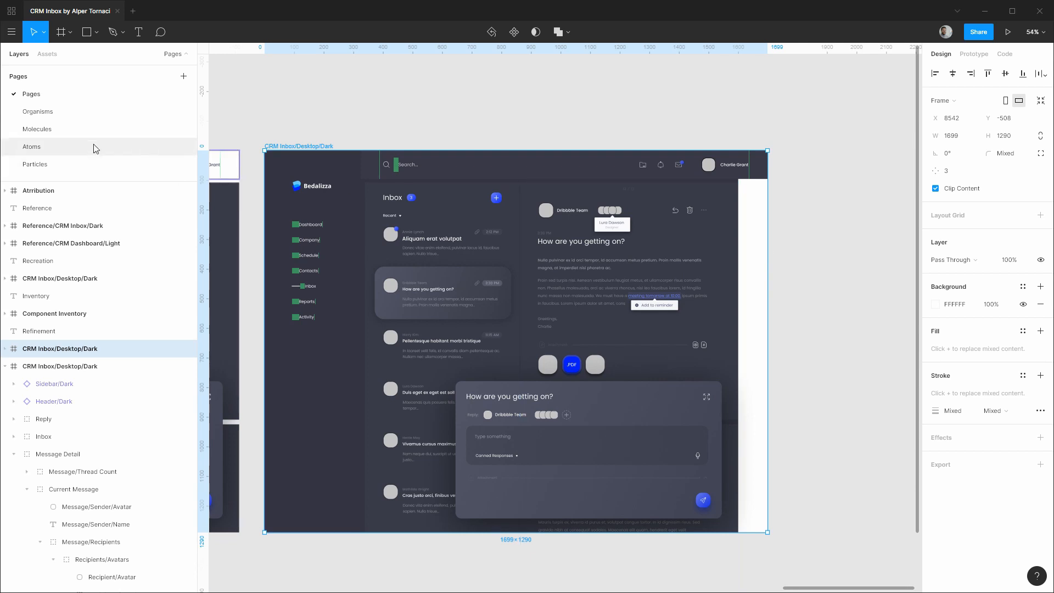
On the Organisms page, give Header/Dark's Header/Actions group Right horizontal and Center vertical constraints.
click(80, 117)
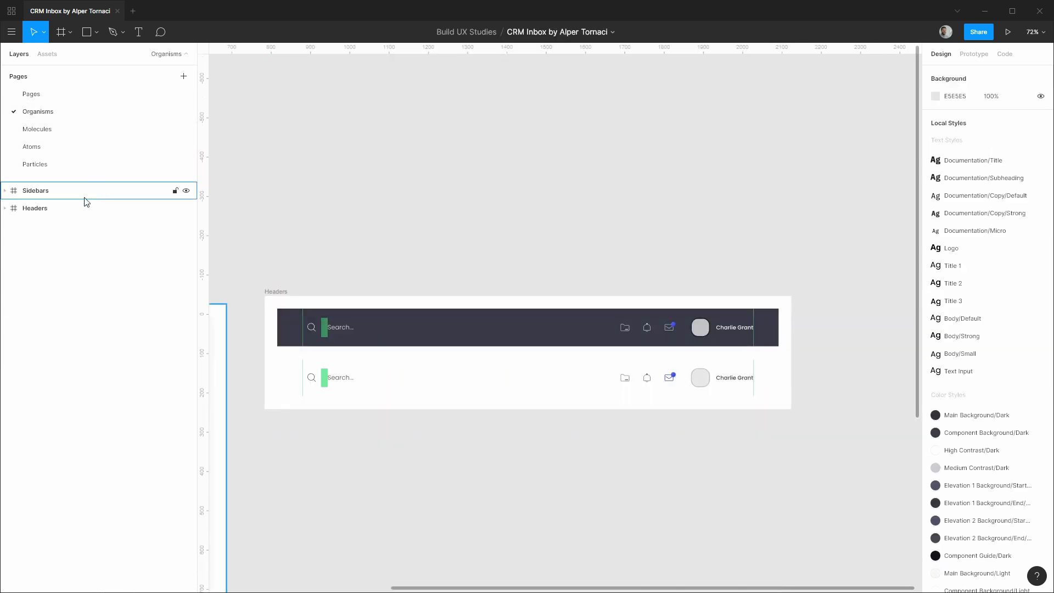
click(7, 209)
click(13, 226)
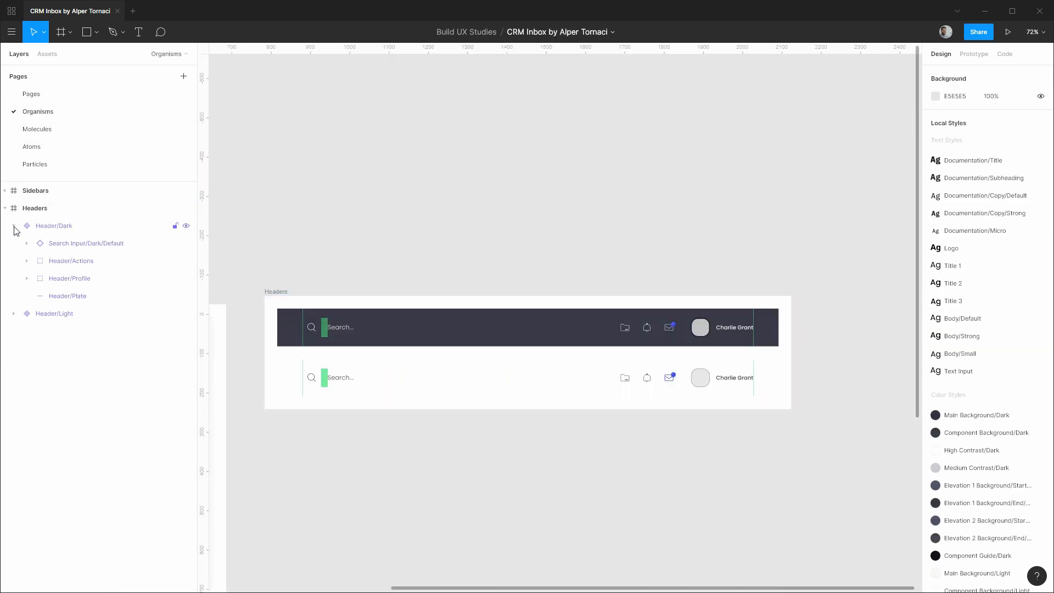
click(83, 260)
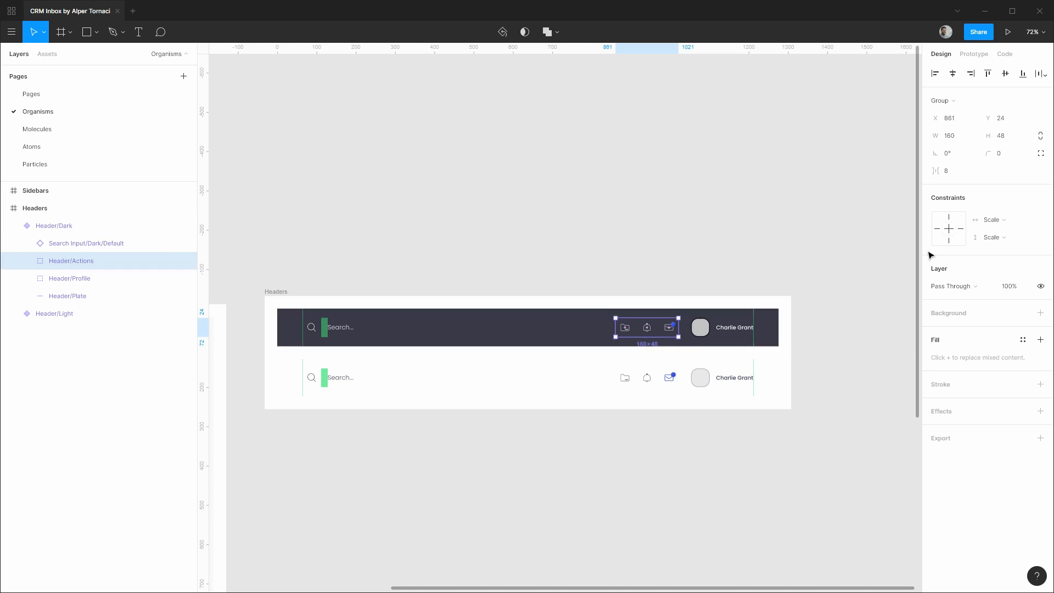
click(996, 221)
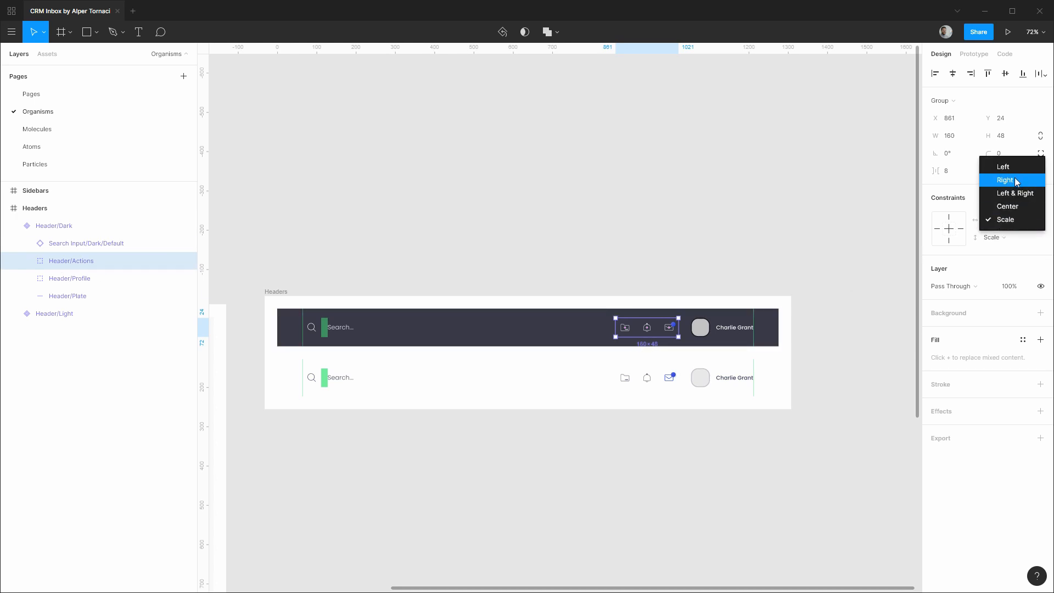
click(1013, 180)
click(1005, 243)
click(1007, 224)
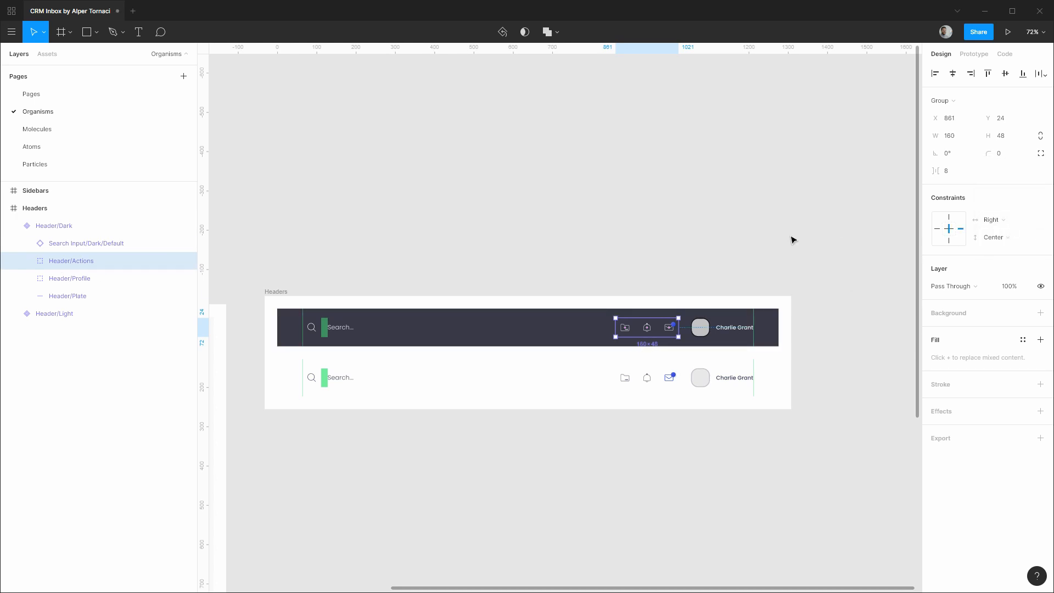
click(18, 226)
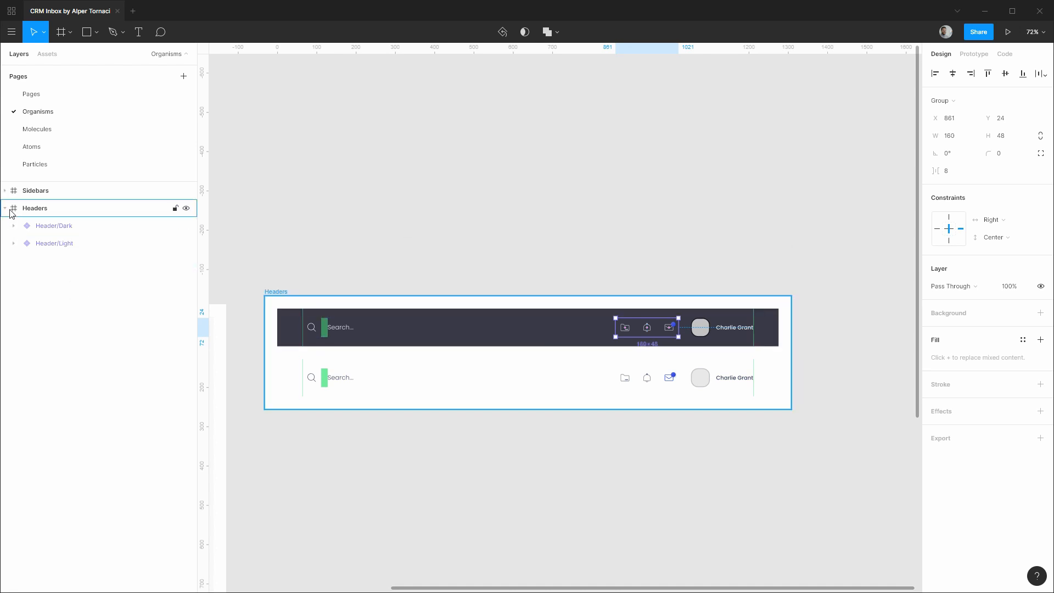
click(5, 208)
On the Pages page, resize the duplicate dark frame in and out, settling at 1600 × 1290.
click(31, 94)
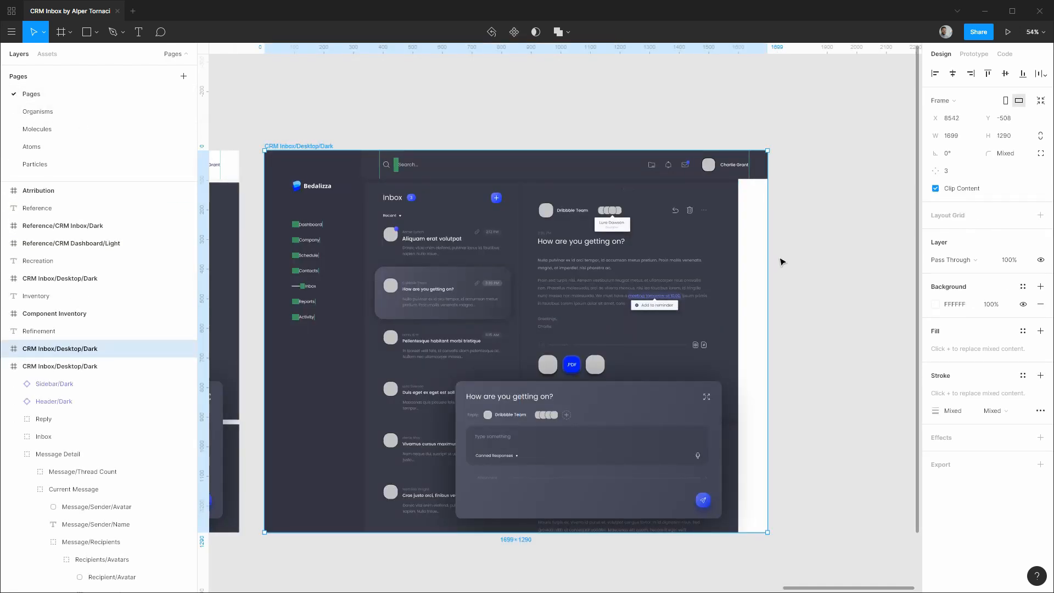
drag(750, 256, 736, 231)
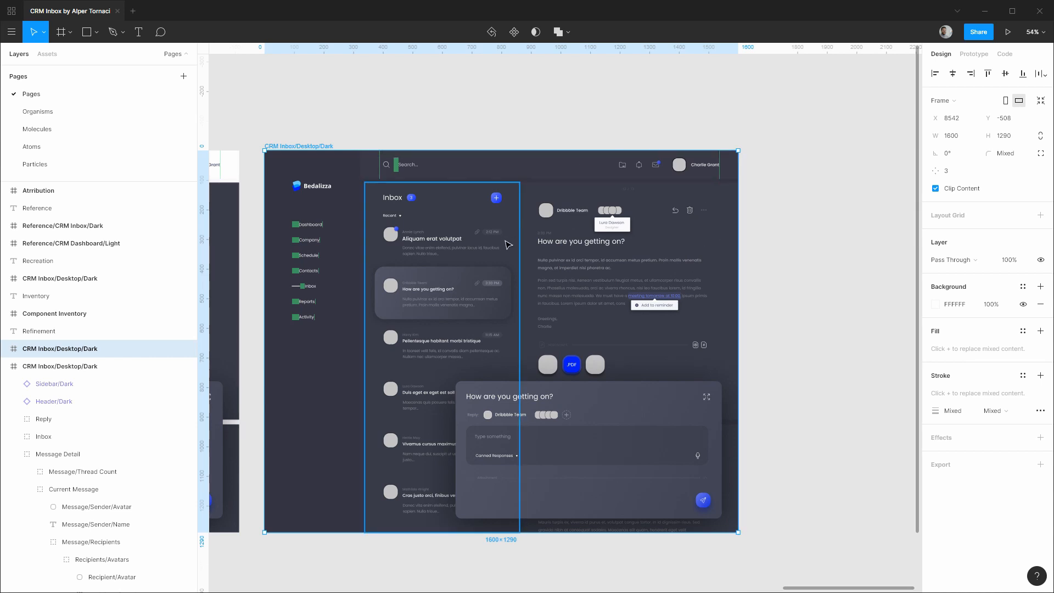
scroll(513, 201, up, 1)
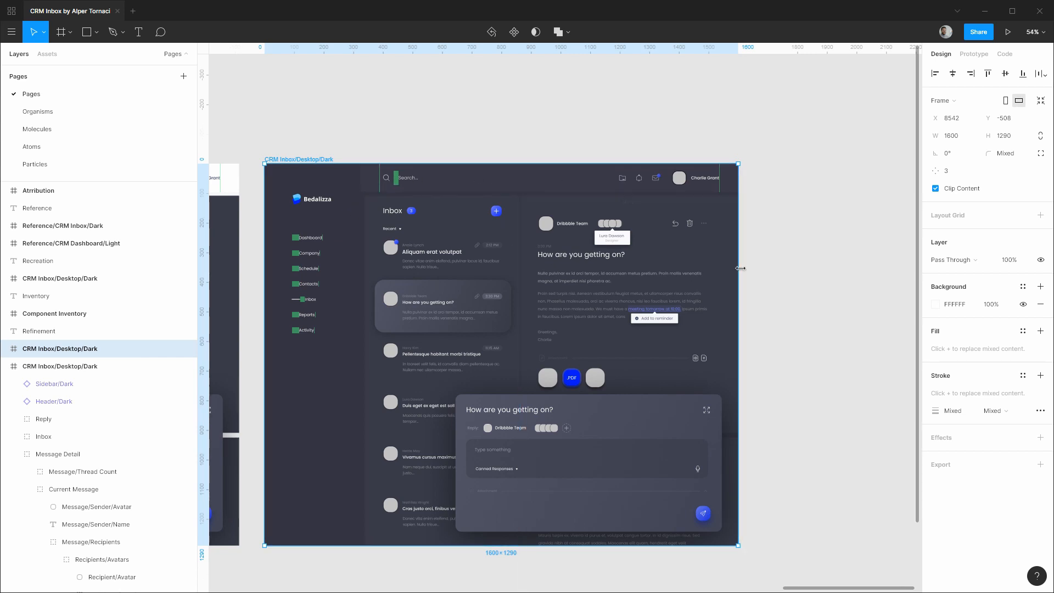
drag(733, 267, 737, 227)
click(340, 142)
click(327, 161)
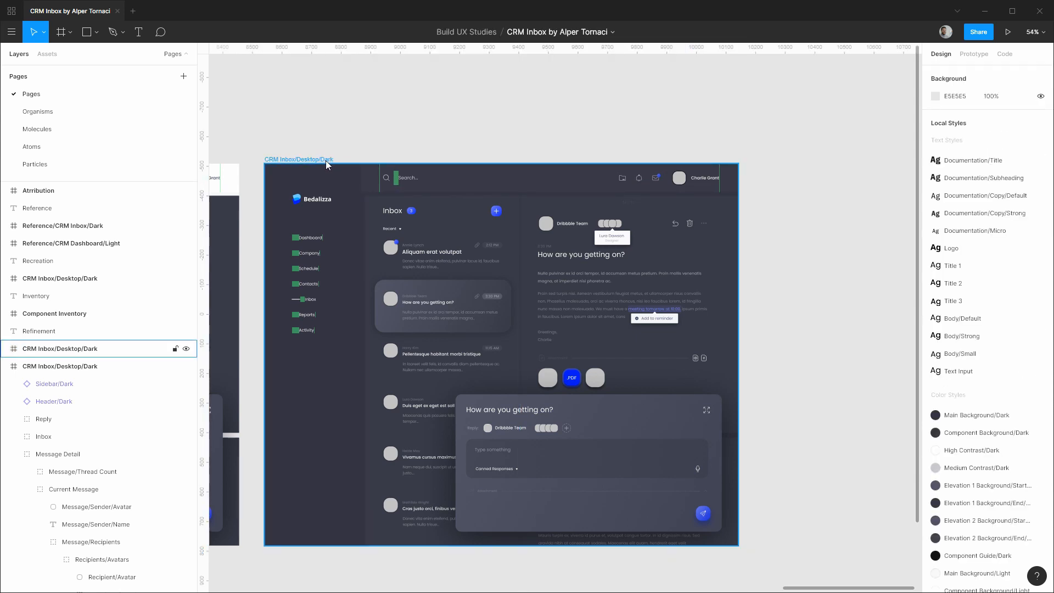
Delete the duplicate dark frame, collapse both inbox layer groups, and zoom to fit with Shift+1.
key(Delete)
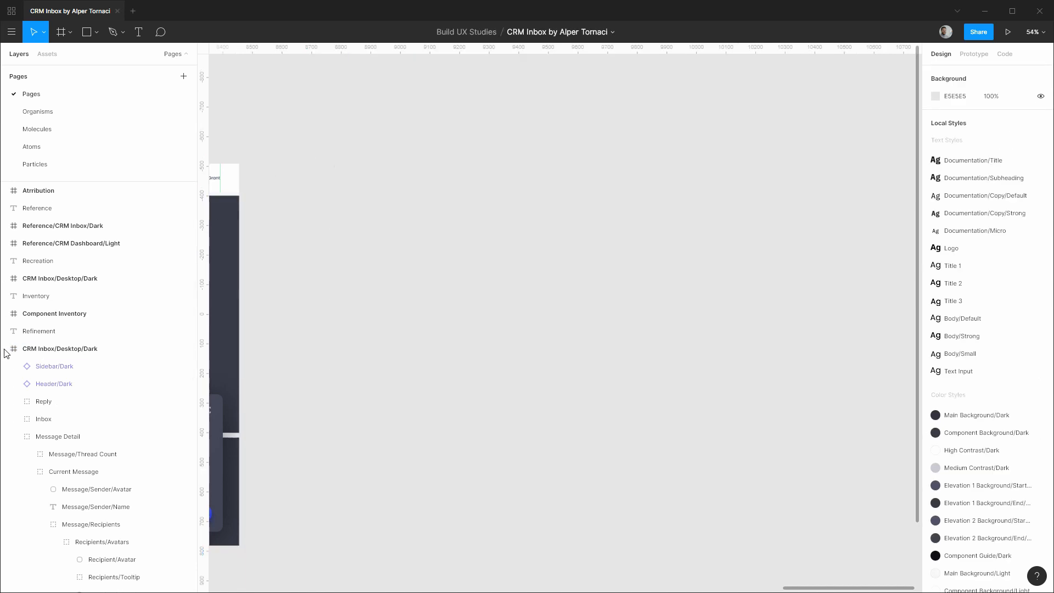
click(6, 350)
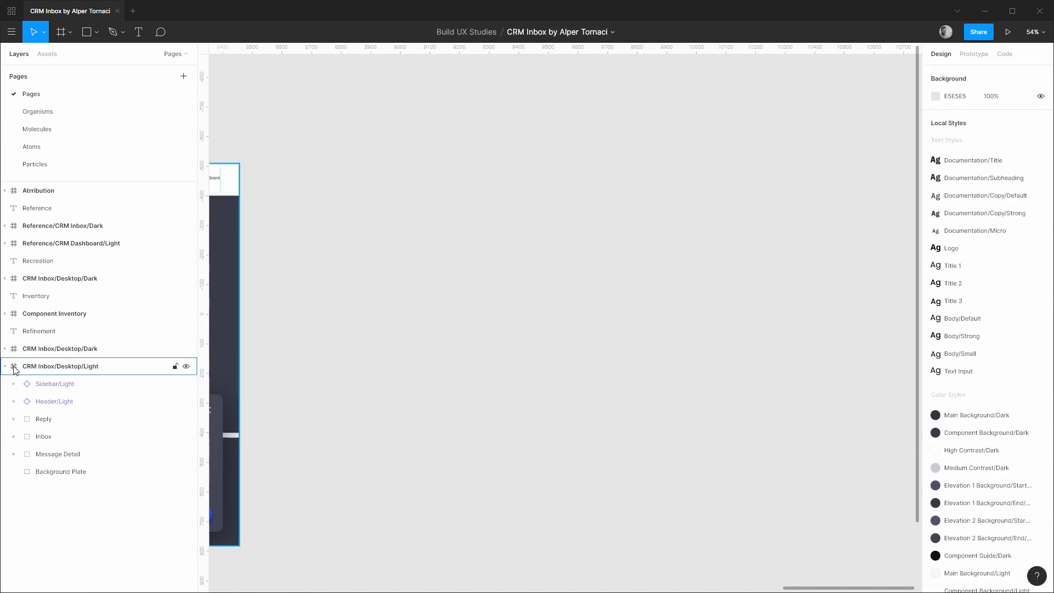
click(5, 367)
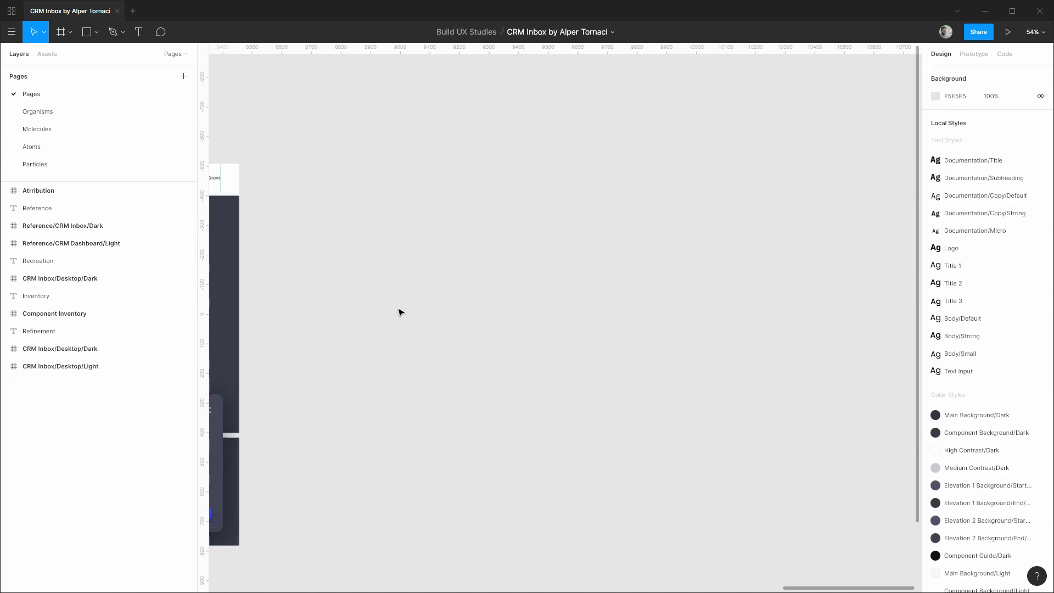
key(shift+1)
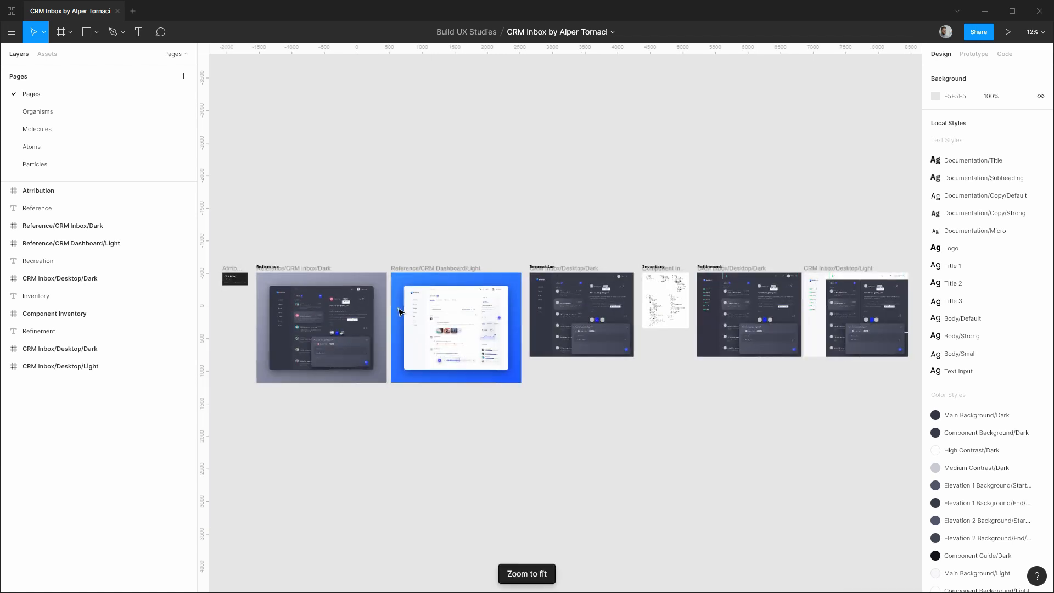